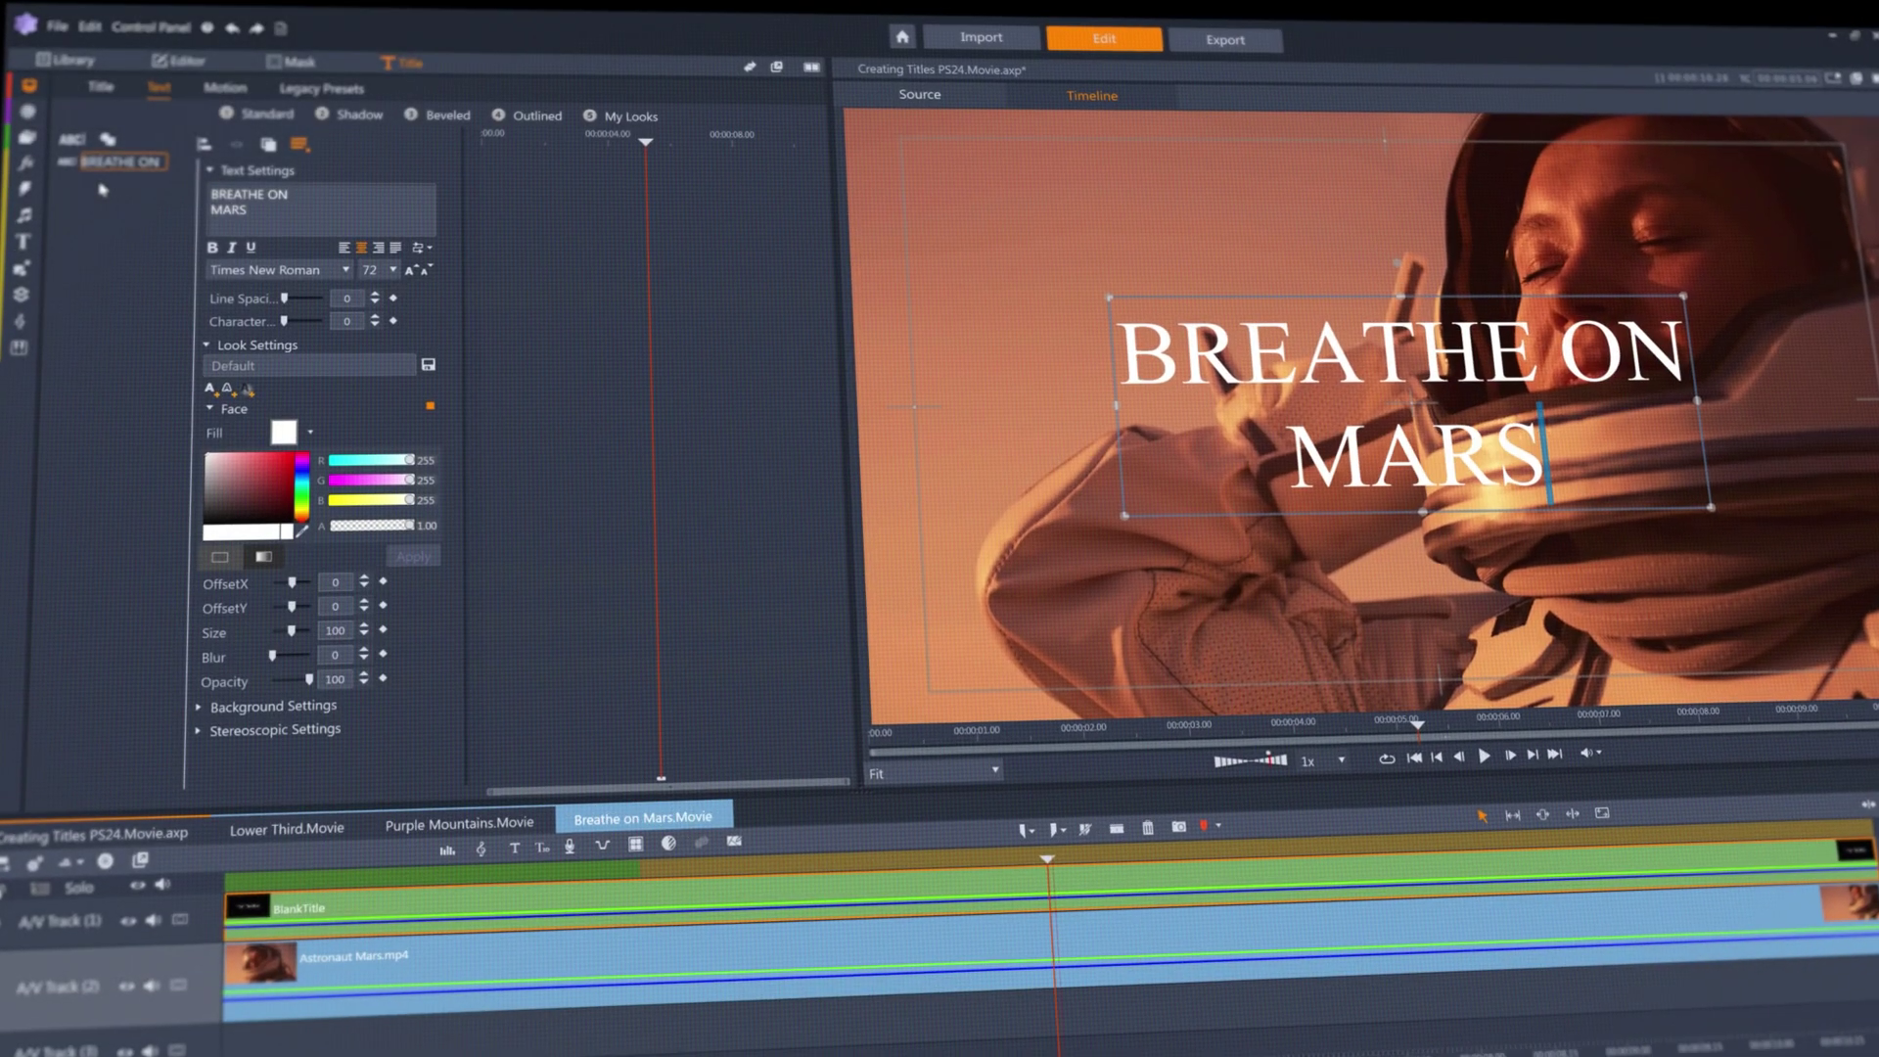
Apply the BankGothic Md BT font to the title and begin editing its line spacing.
click(330, 274)
scroll(245, 489, up, 15)
click(215, 596)
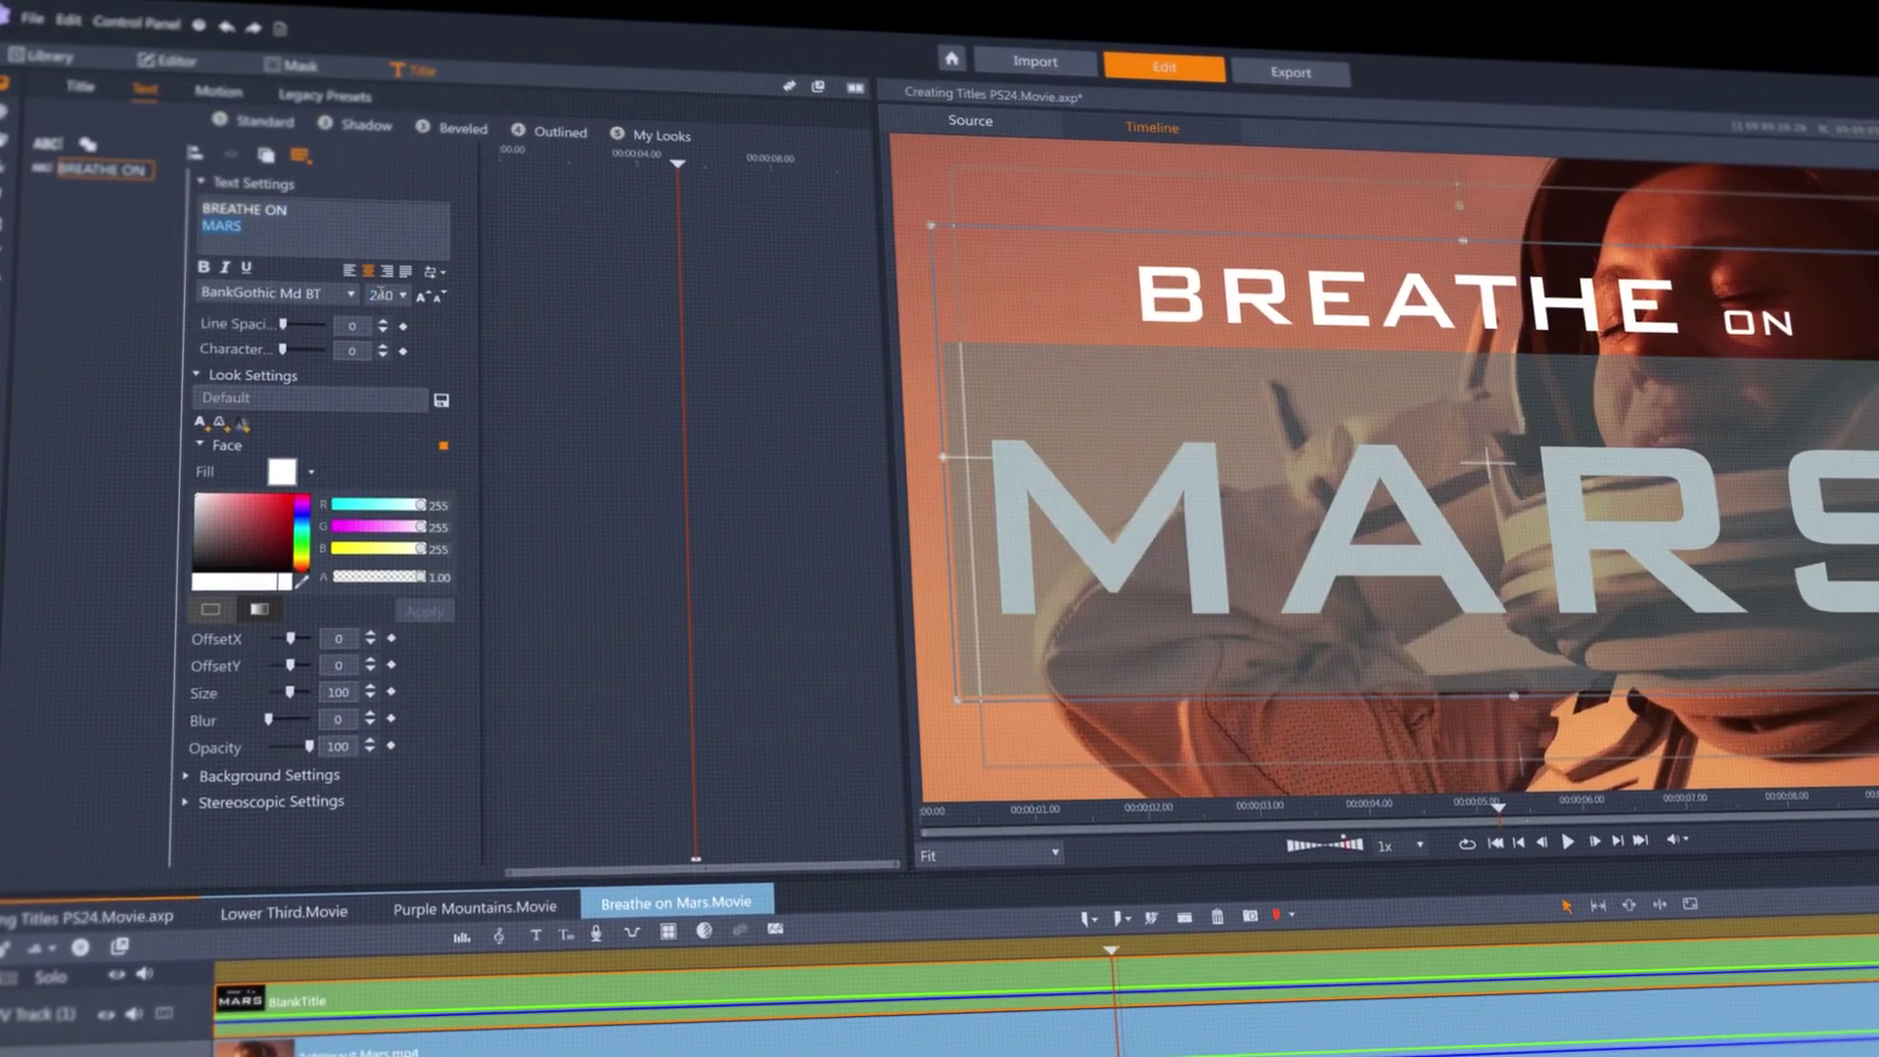
click(349, 315)
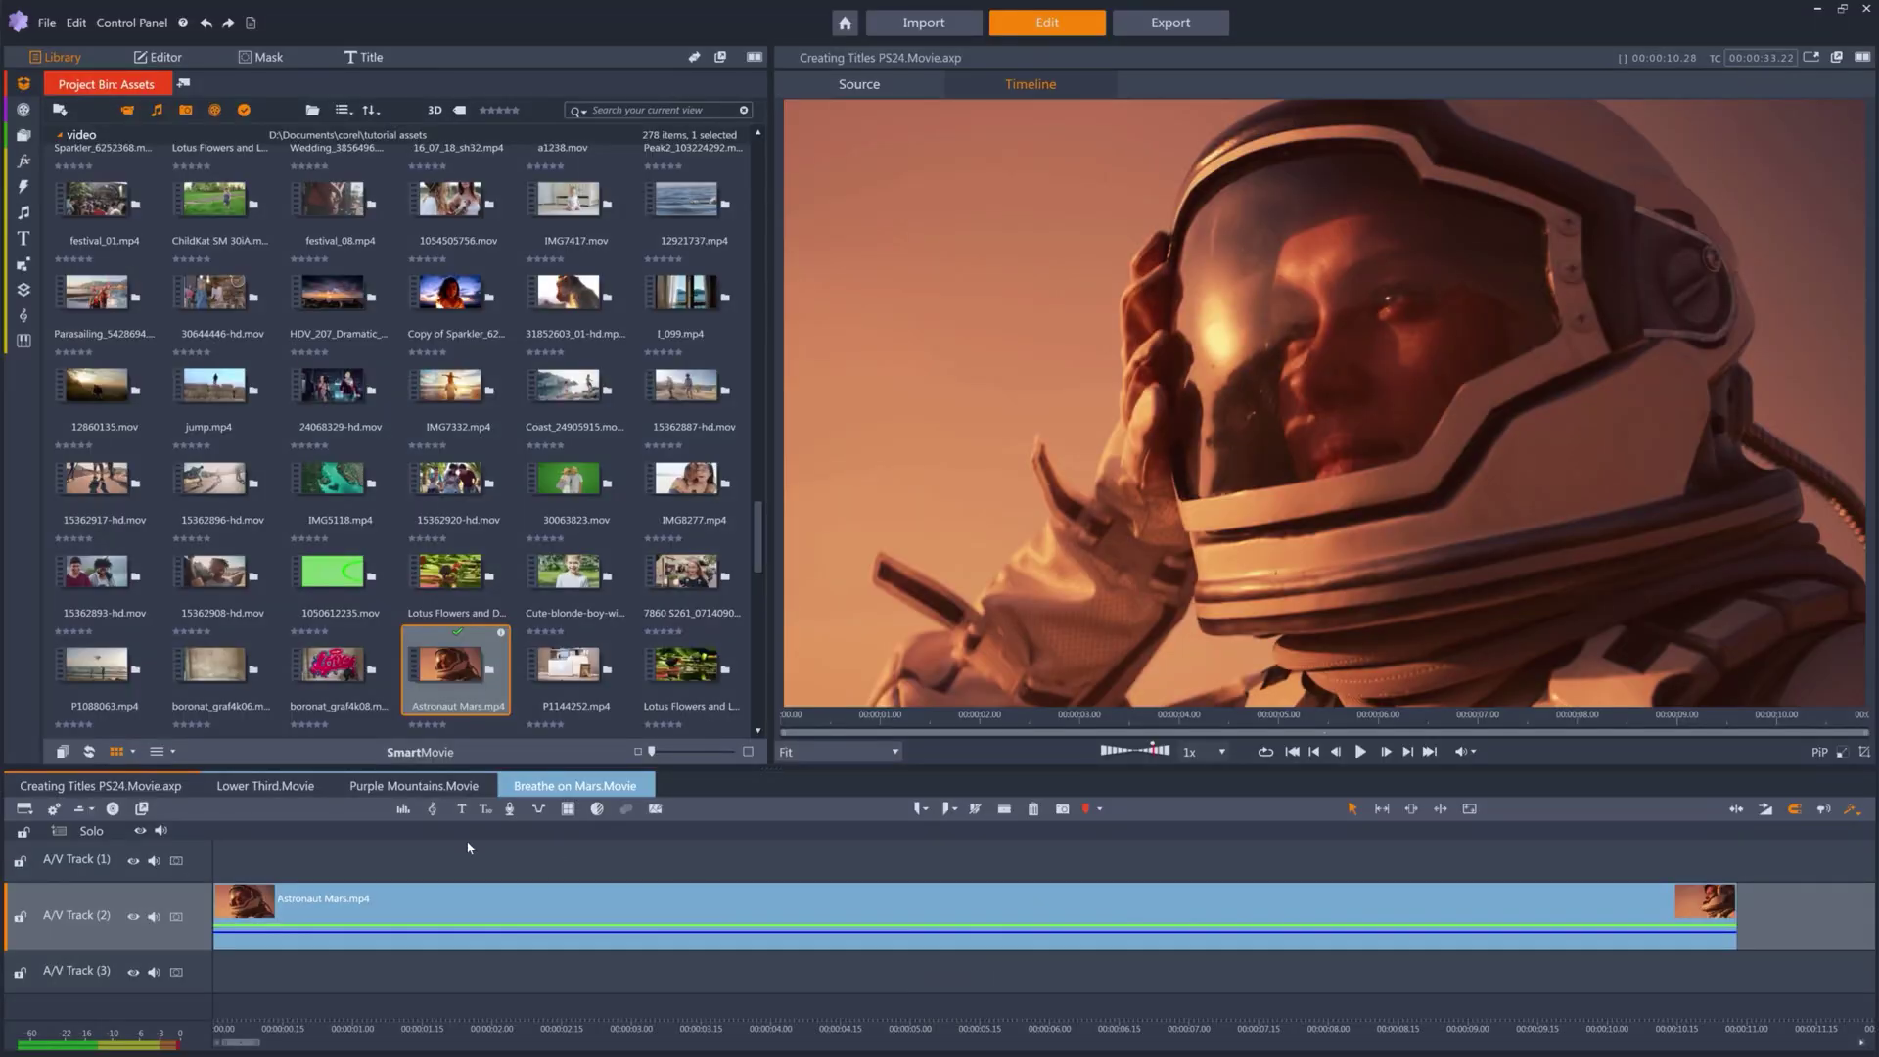
Add a blank title above Astronaut Mars.mp4 and stretch it to the clip's end.
drag(264, 832, 900, 838)
key(Home)
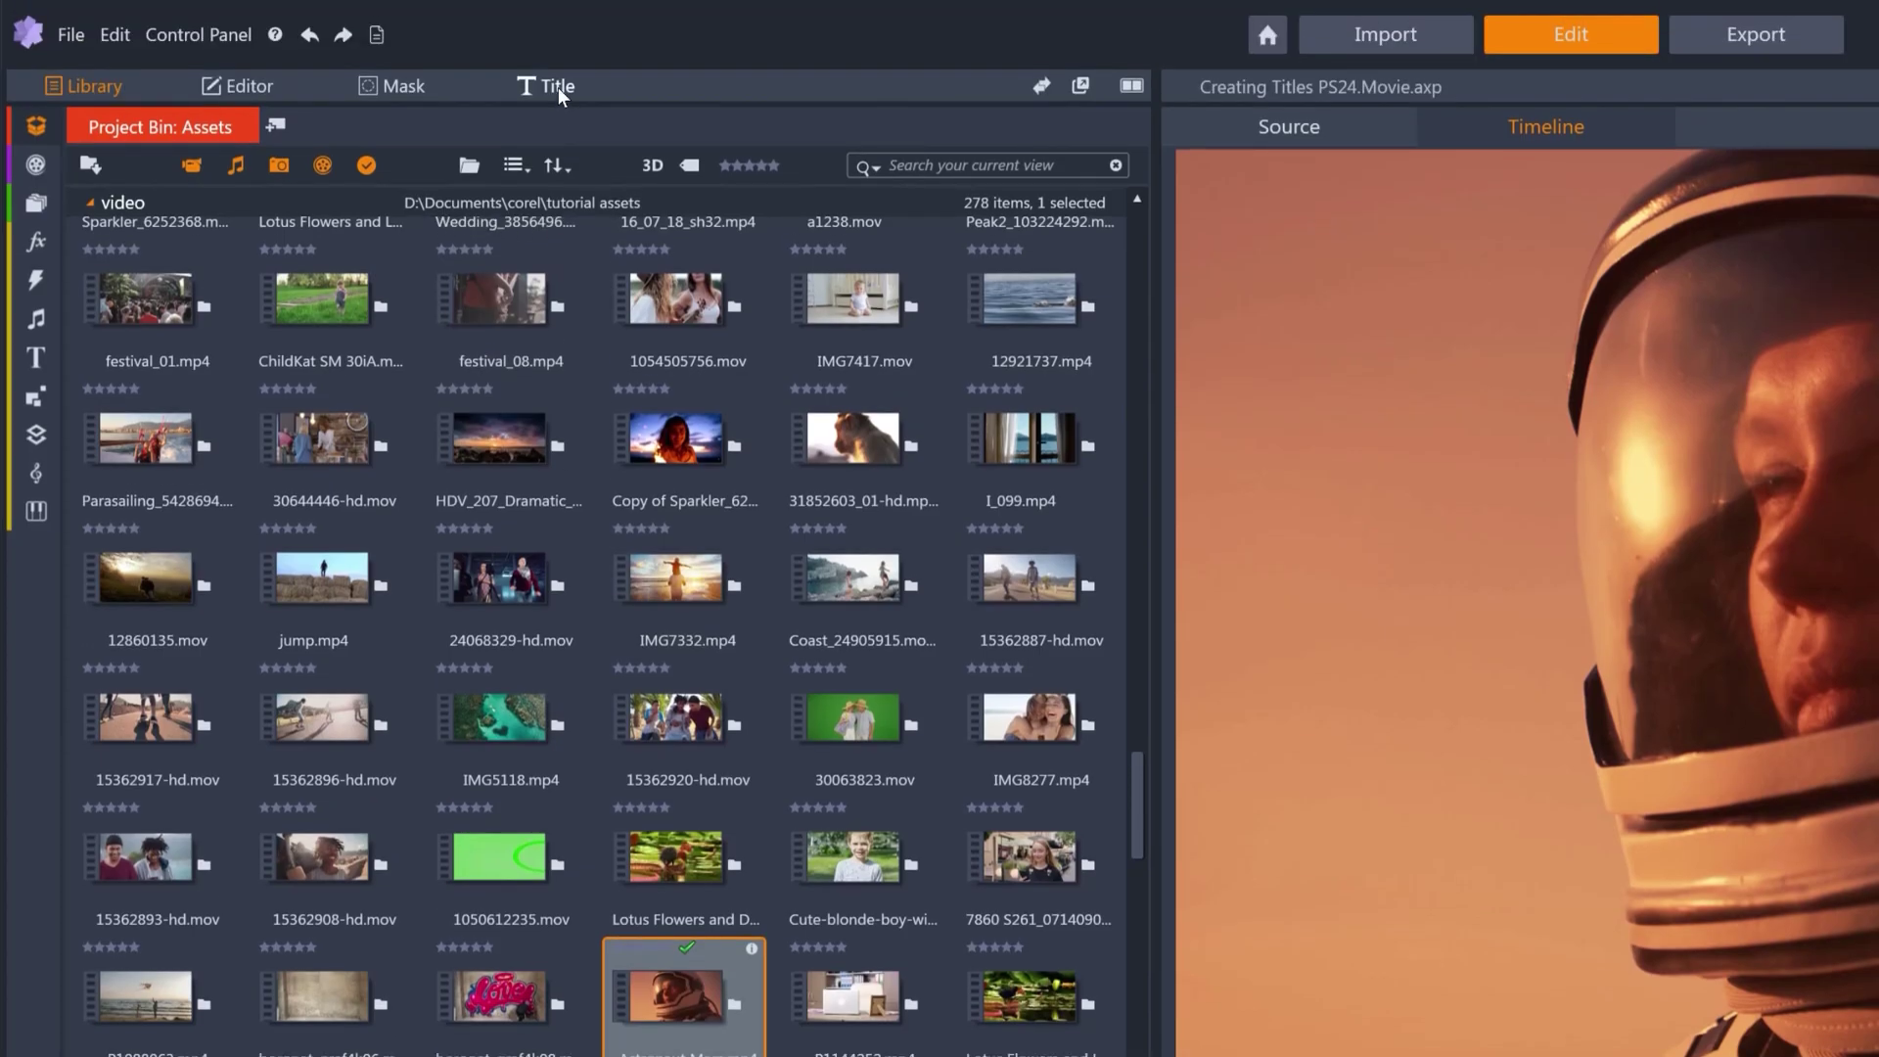
click(557, 86)
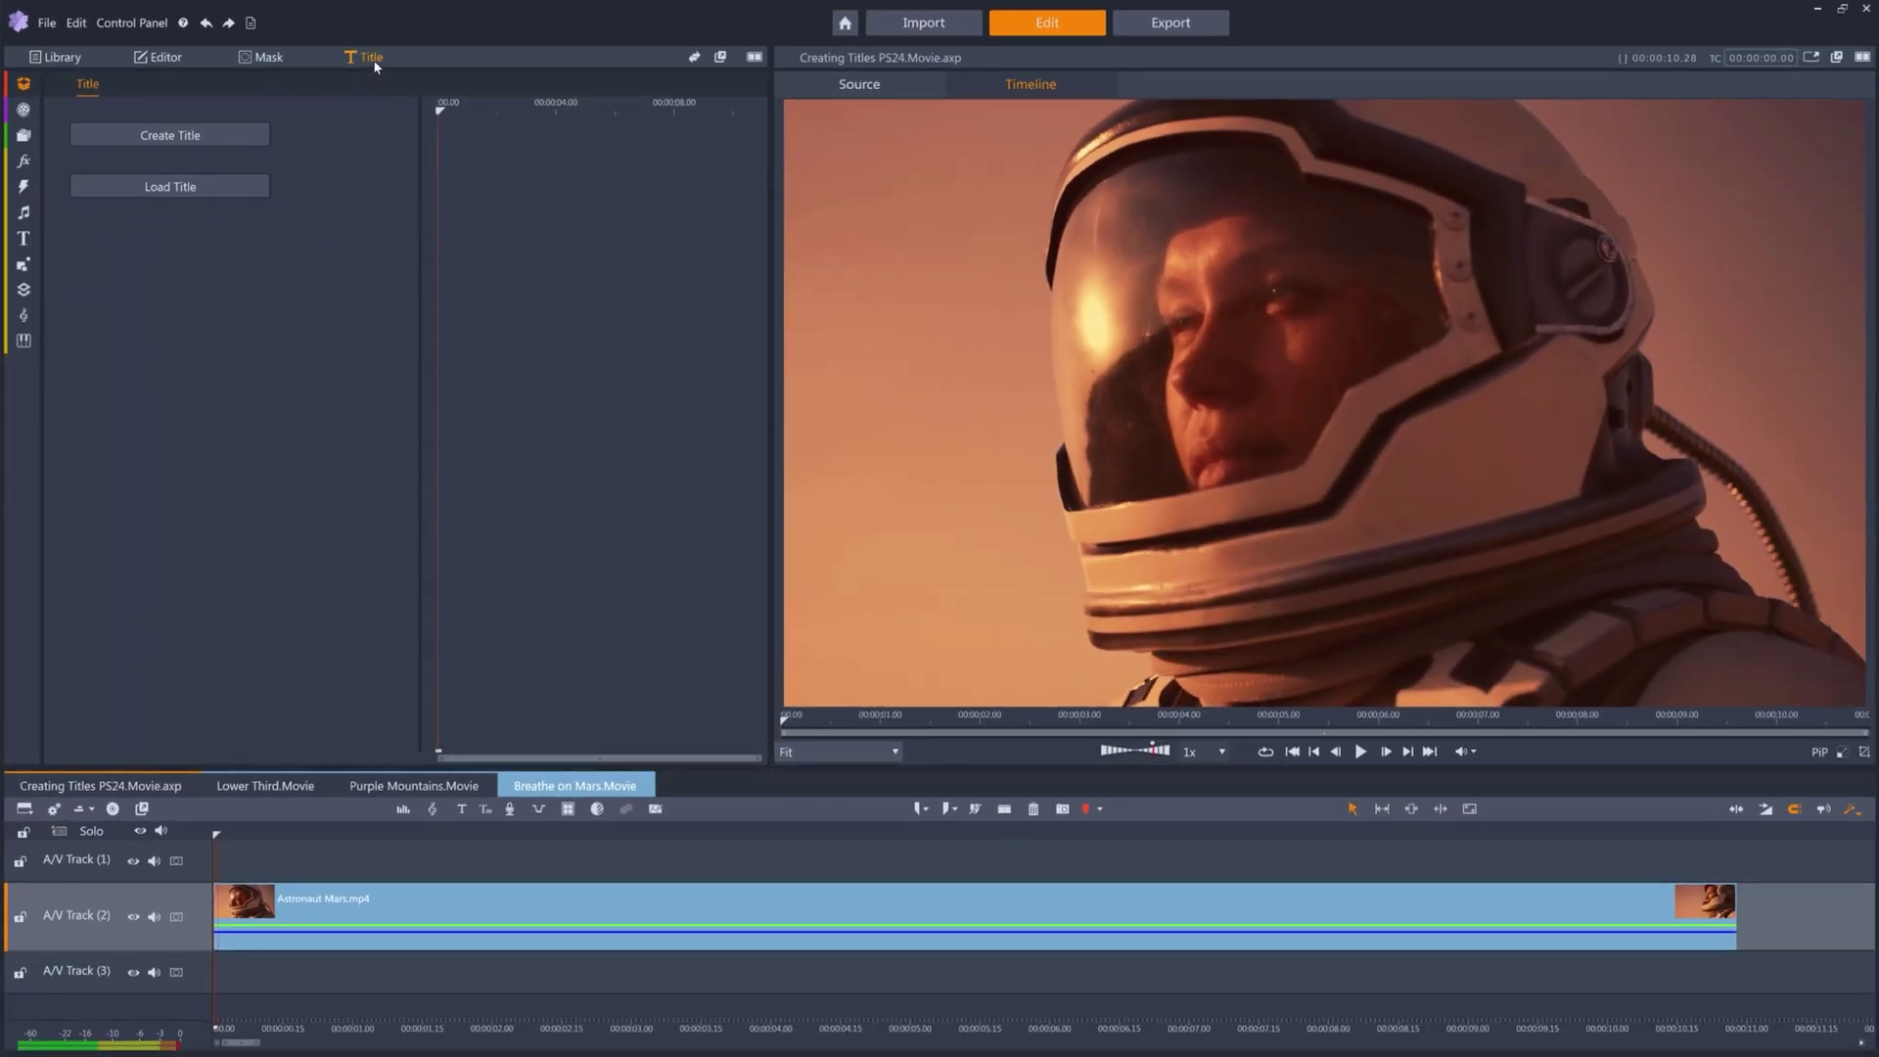
drag(235, 135, 236, 141)
drag(590, 866, 1335, 896)
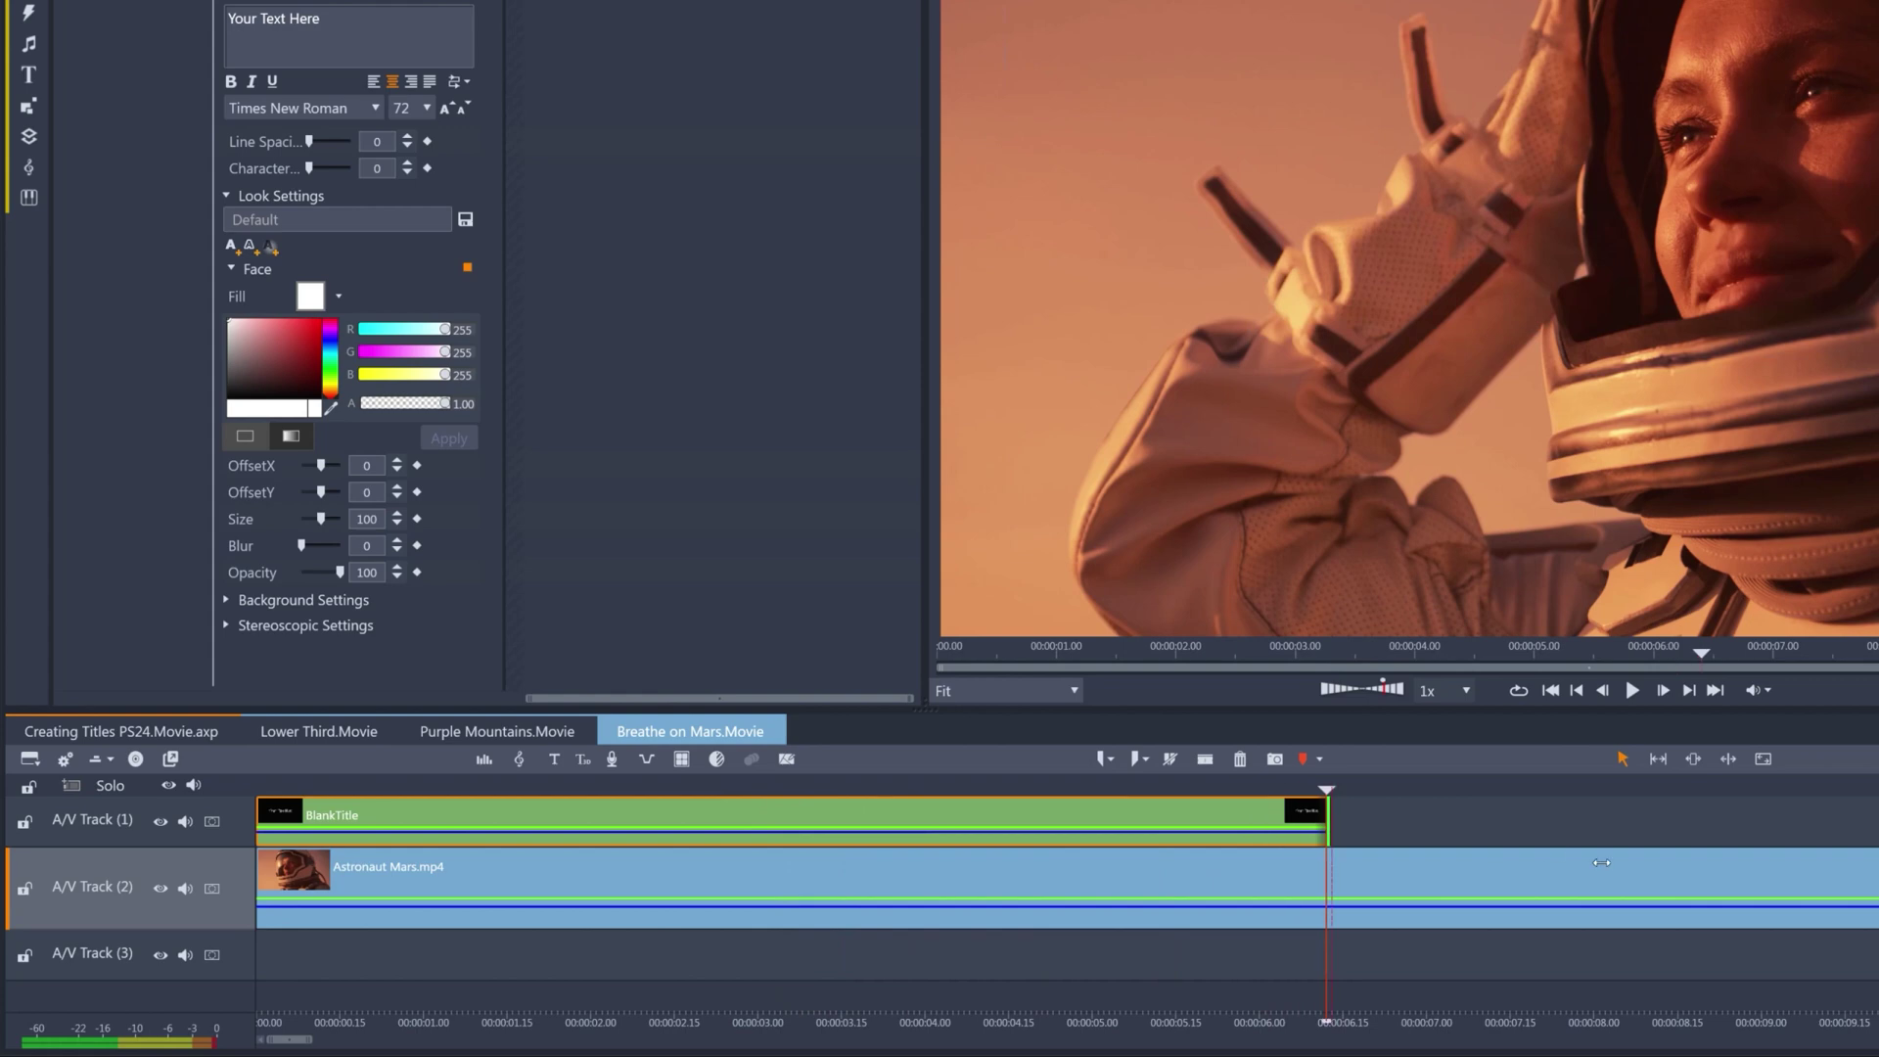
drag(1601, 862, 1878, 886)
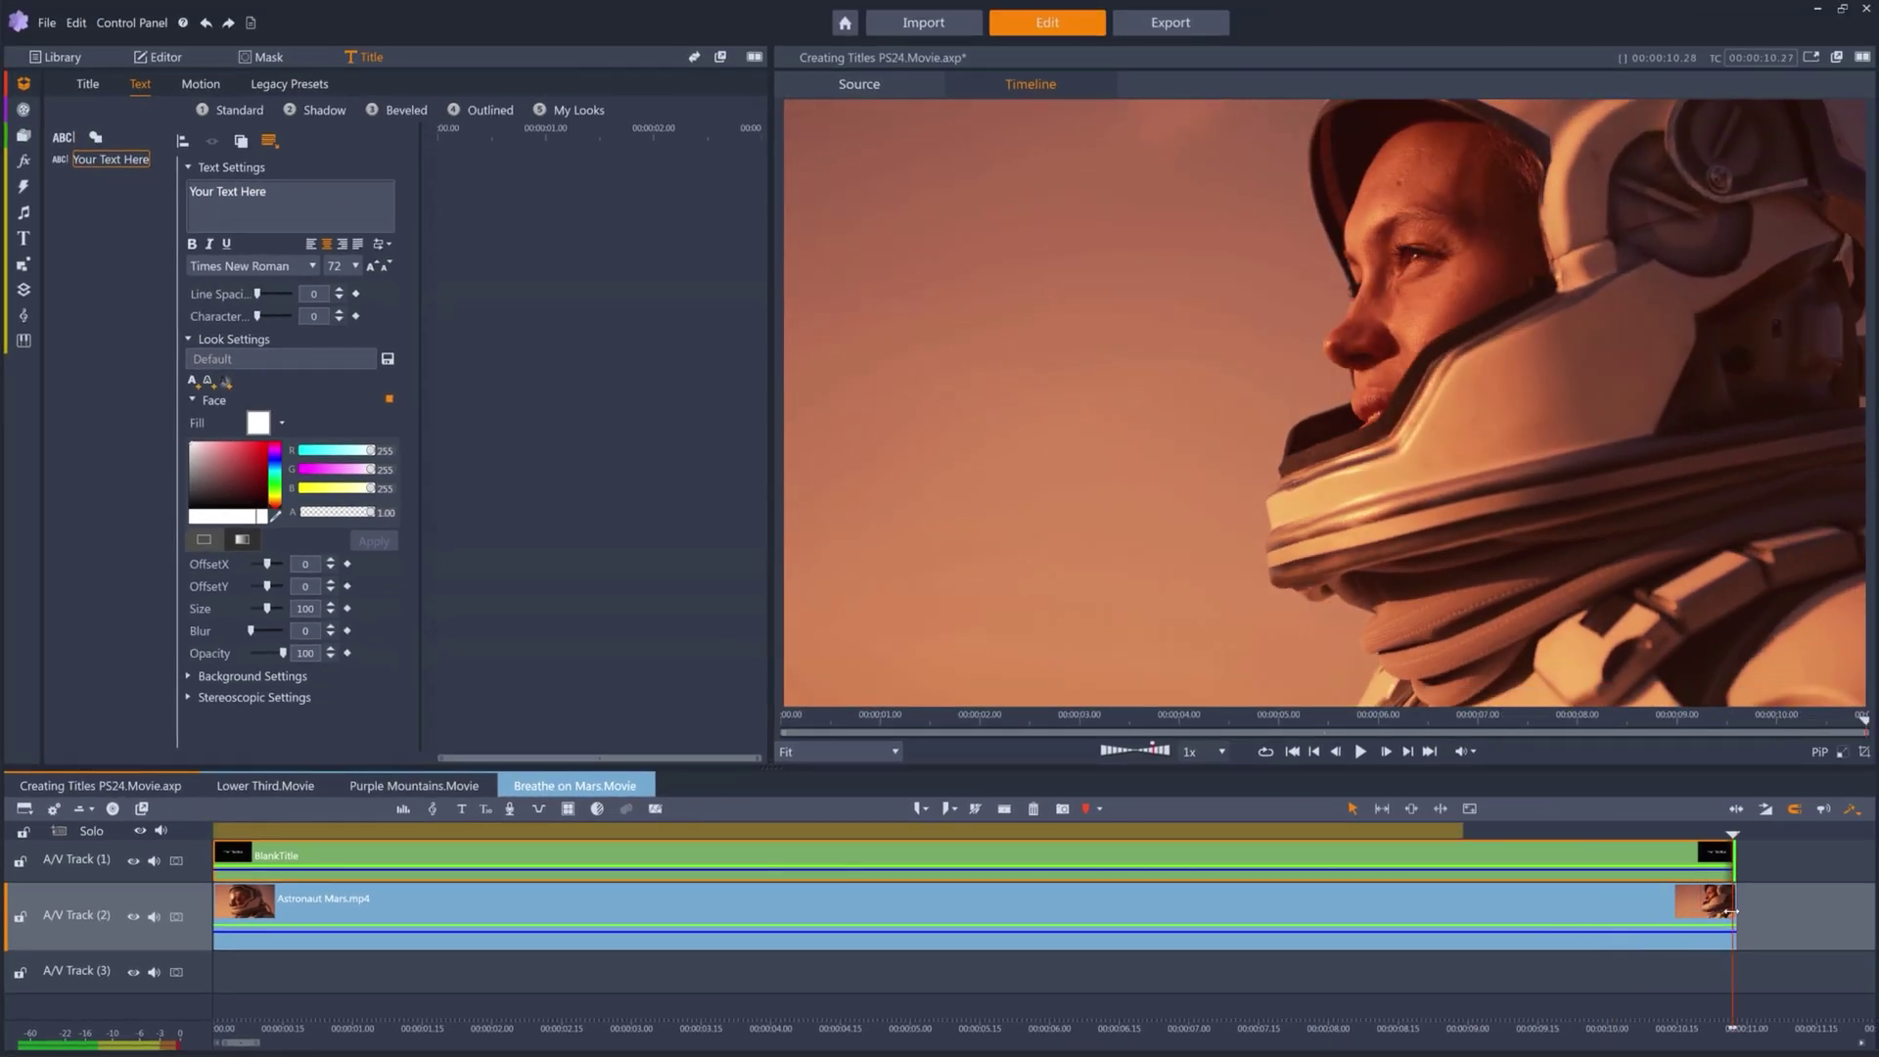
click(937, 833)
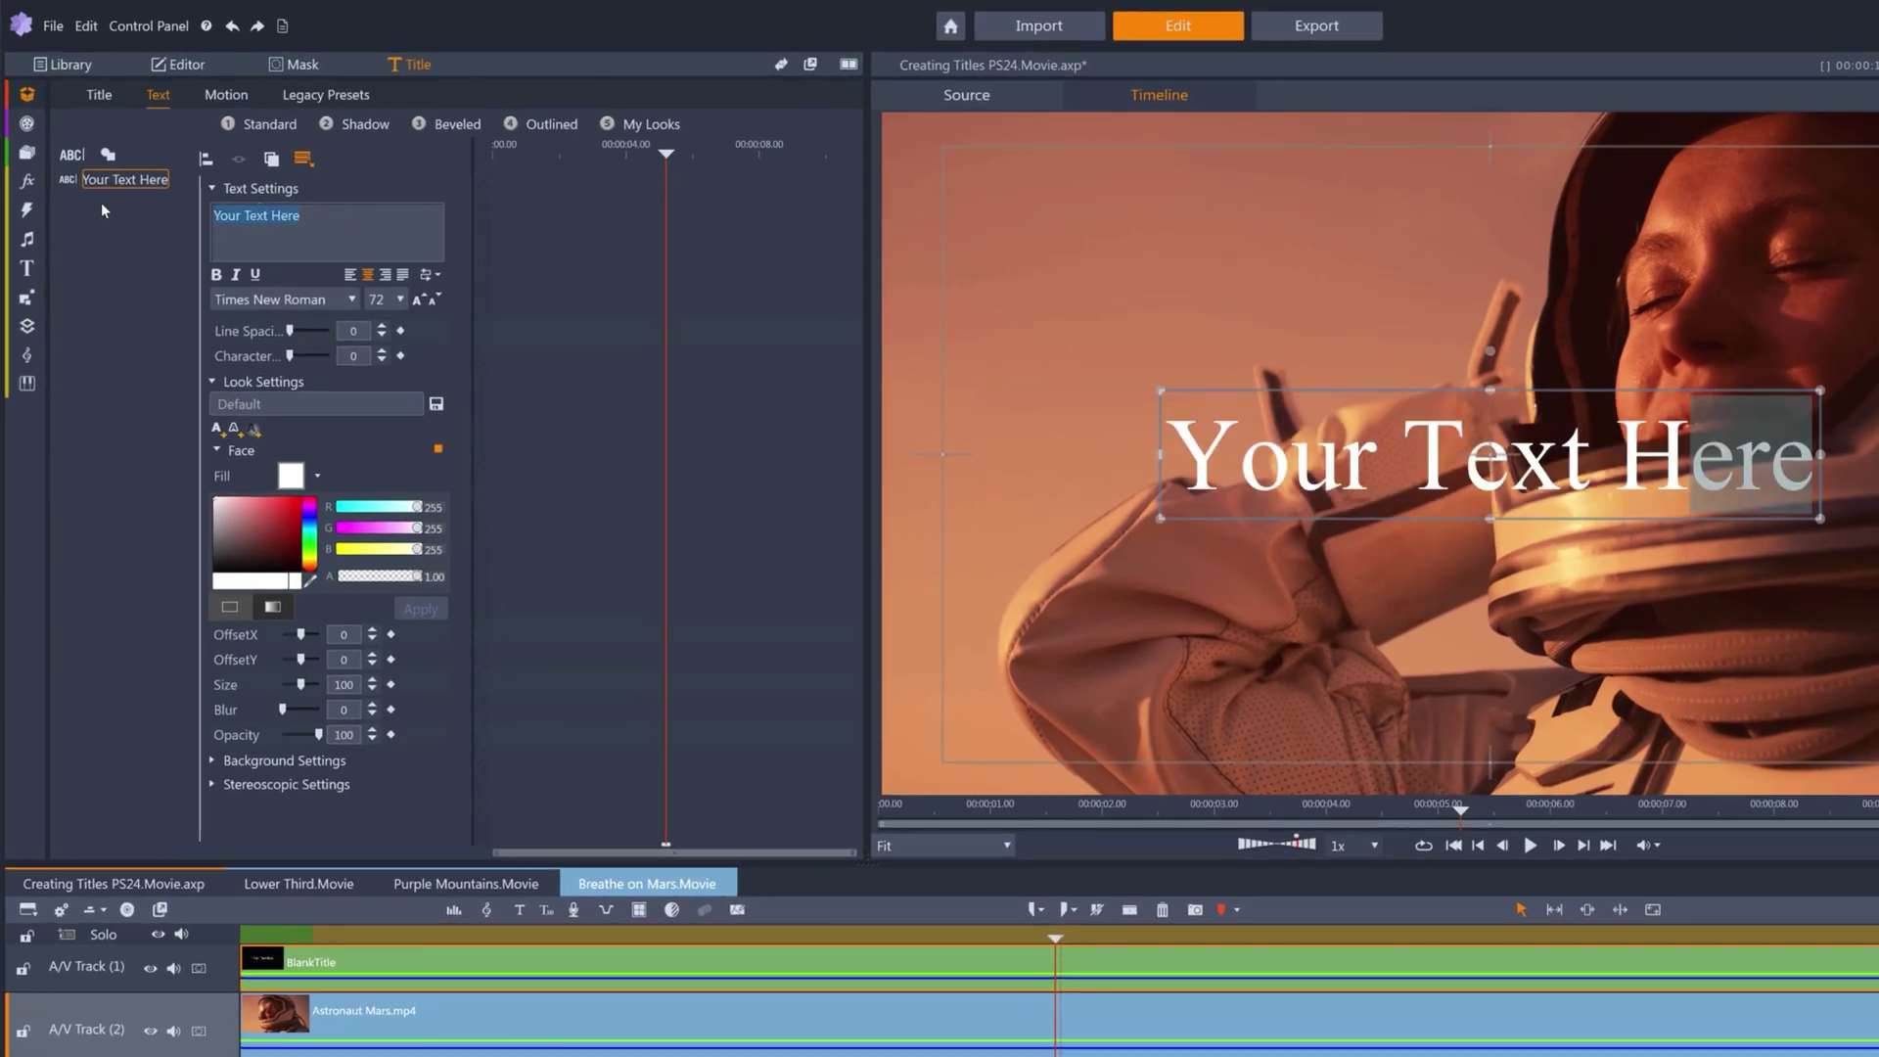
Type BREATHE ON and MARS on two lines, all in BankGothic Md BT.
text(BREATHE ON)
key(Return)
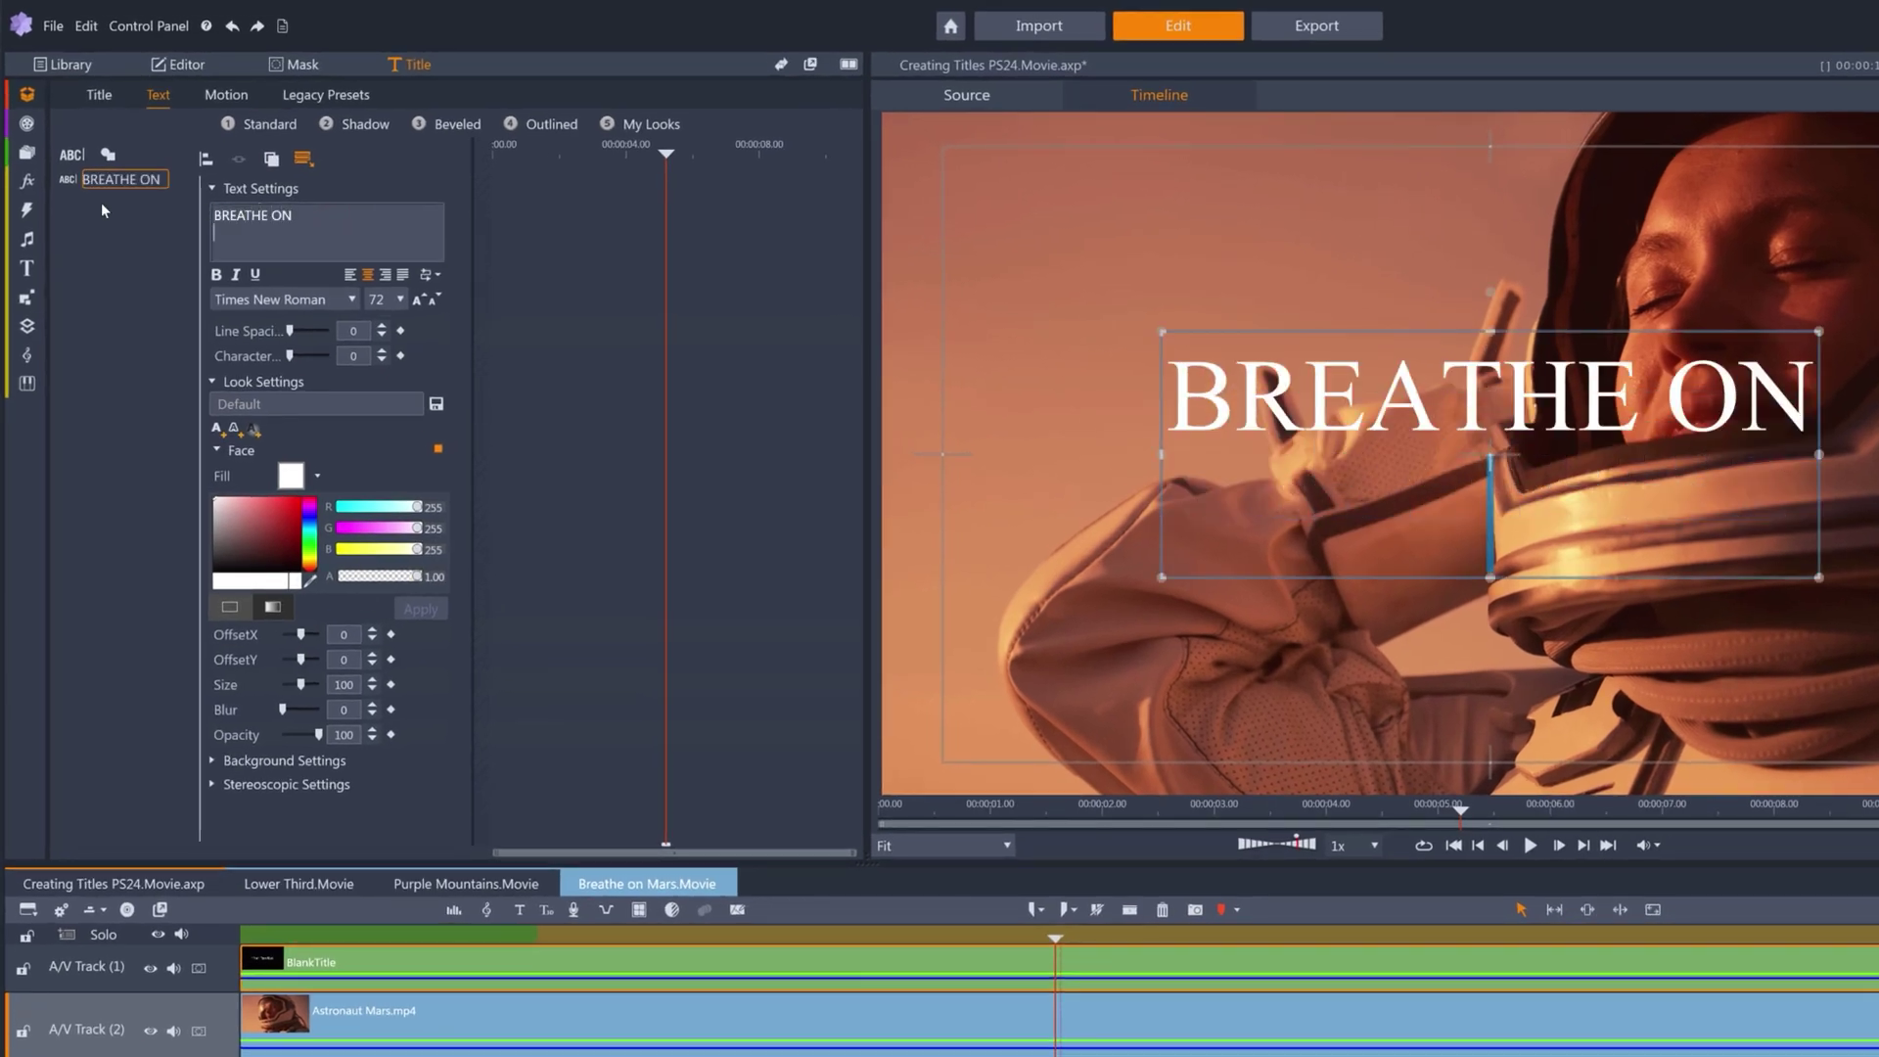
text(MARS)
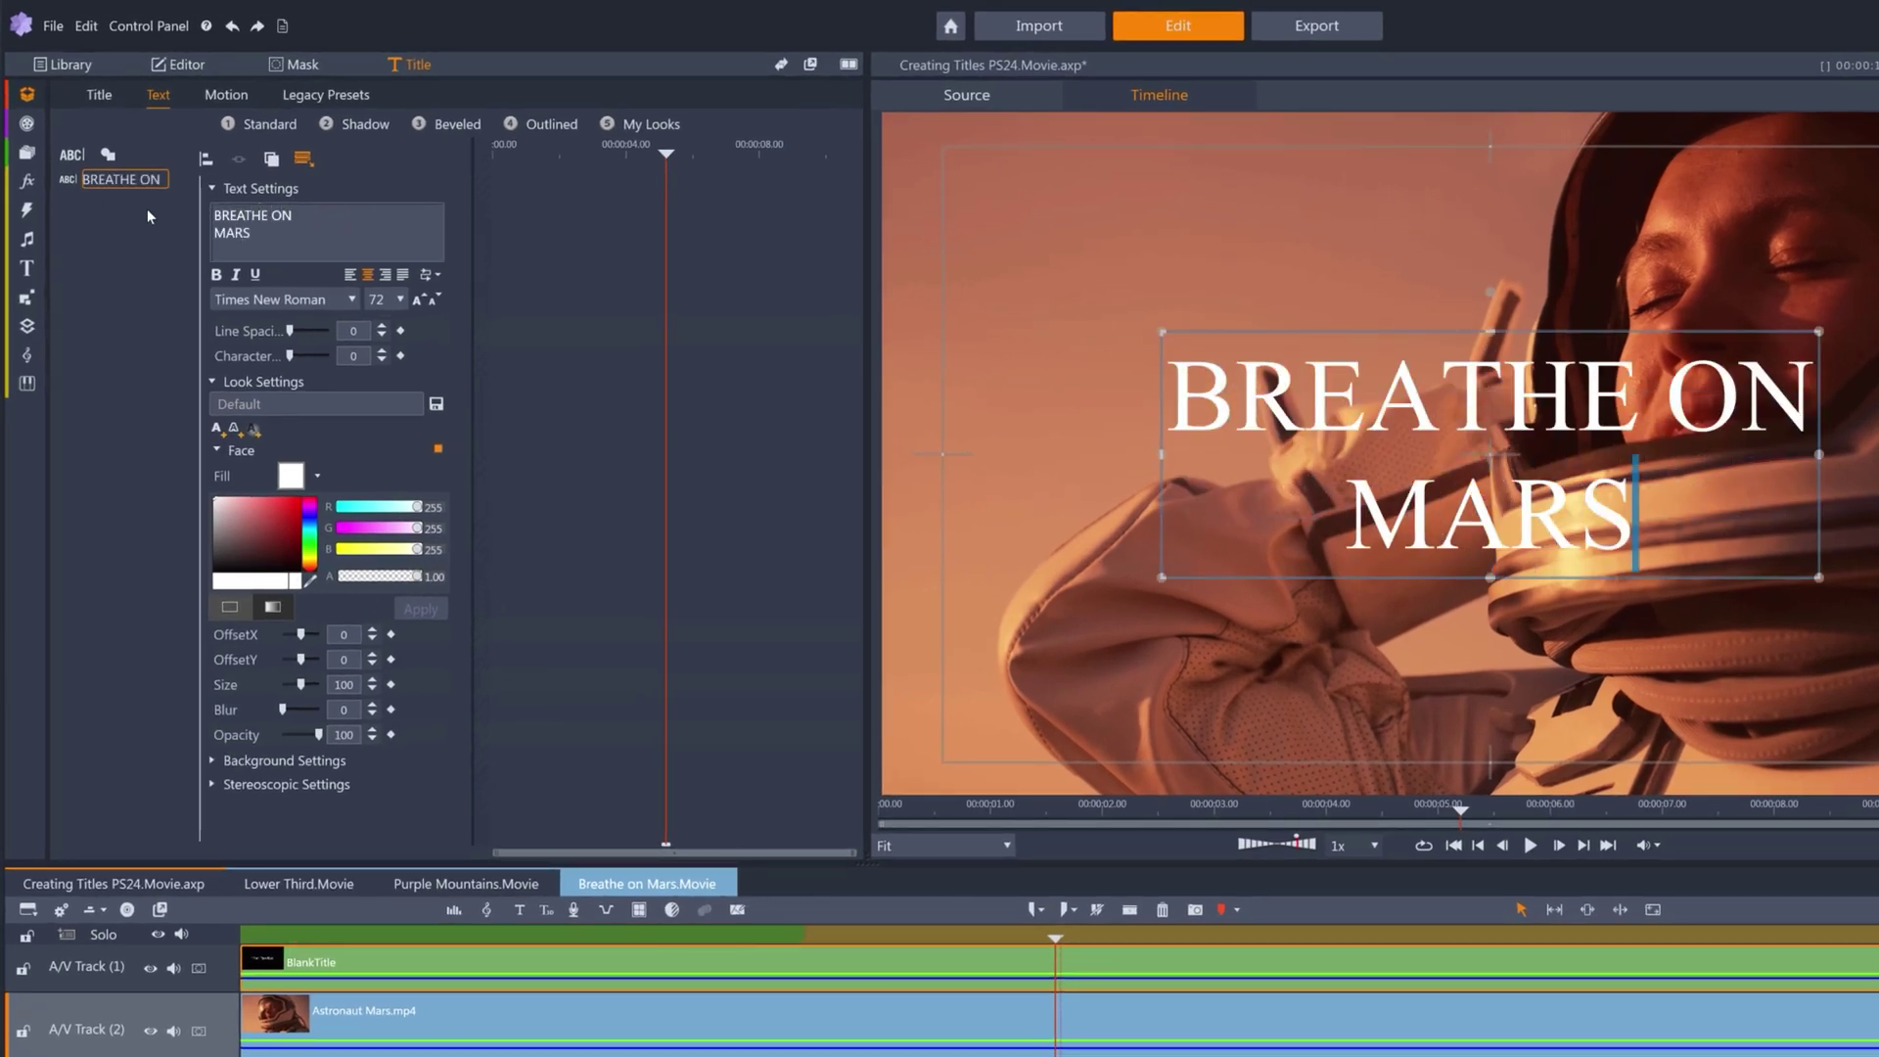
drag(256, 235, 203, 232)
click(334, 300)
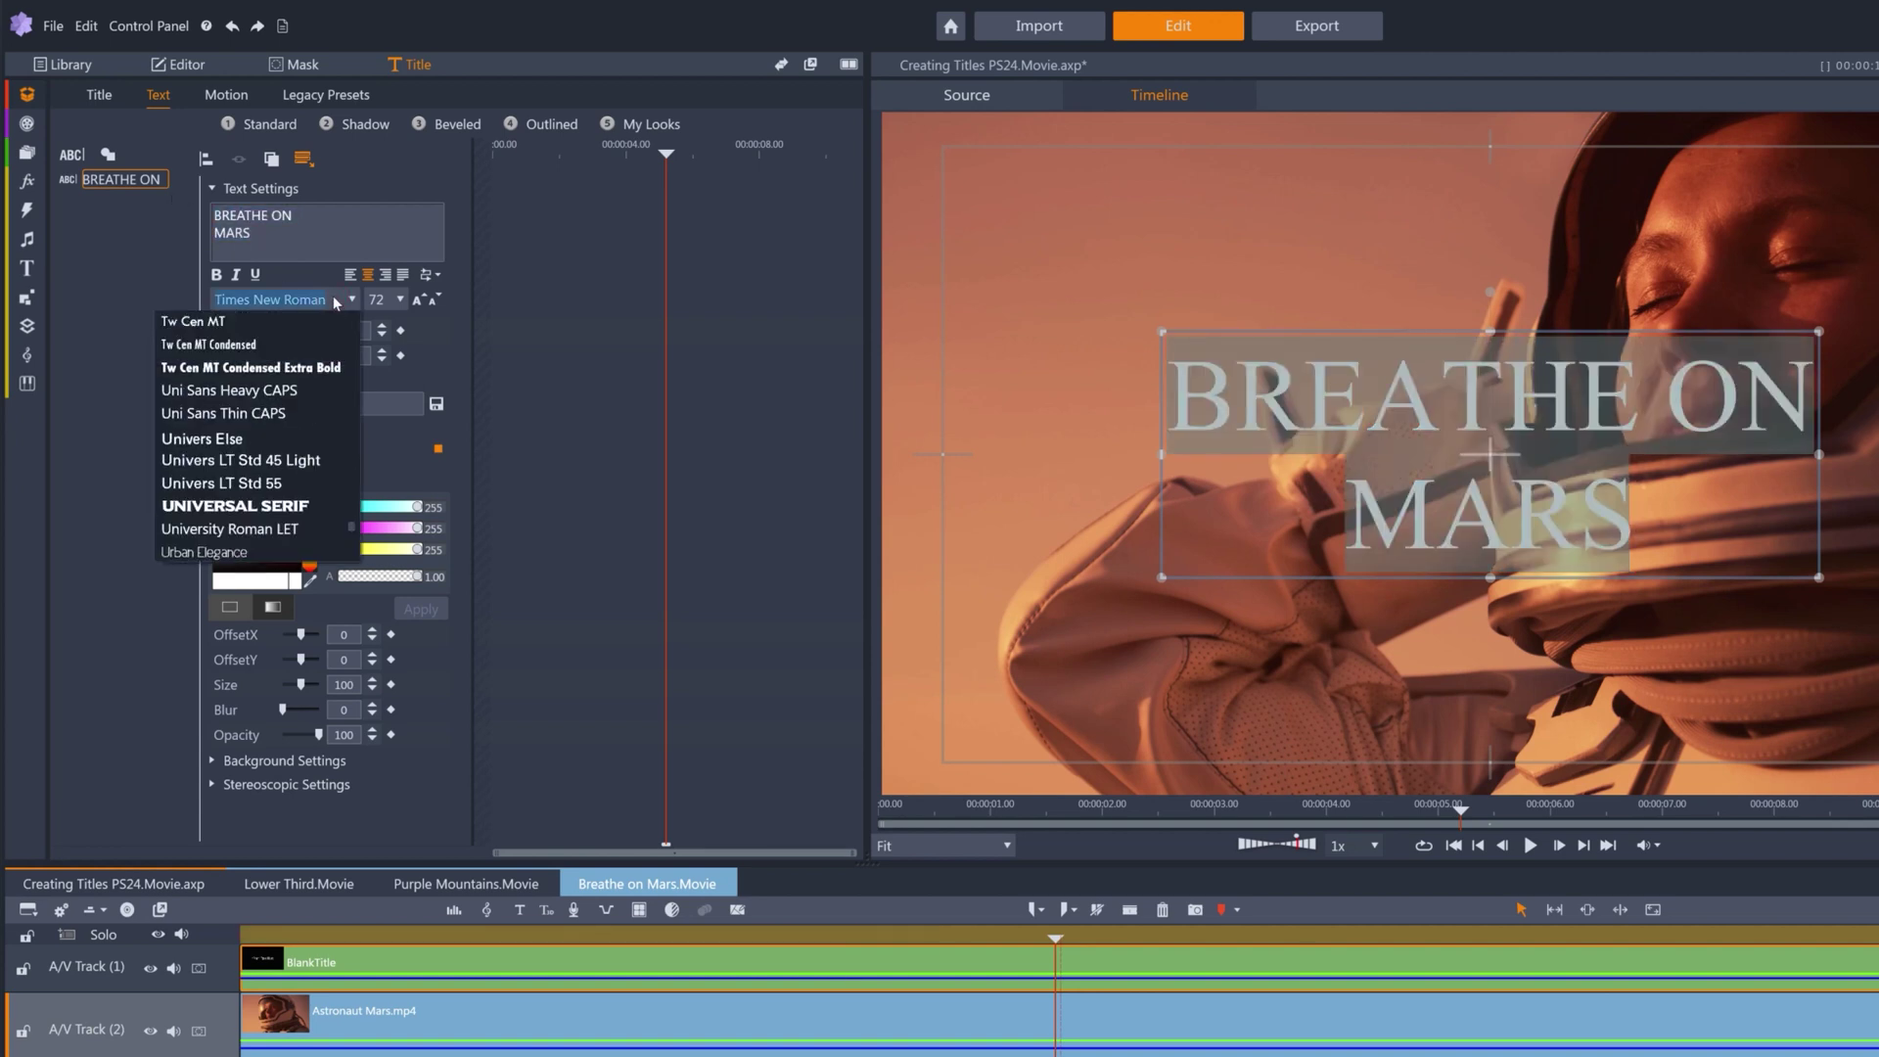
text(ba)
click(228, 602)
Size BREATHE at 80 and ON at 36, then start resizing MARS.
click(266, 214)
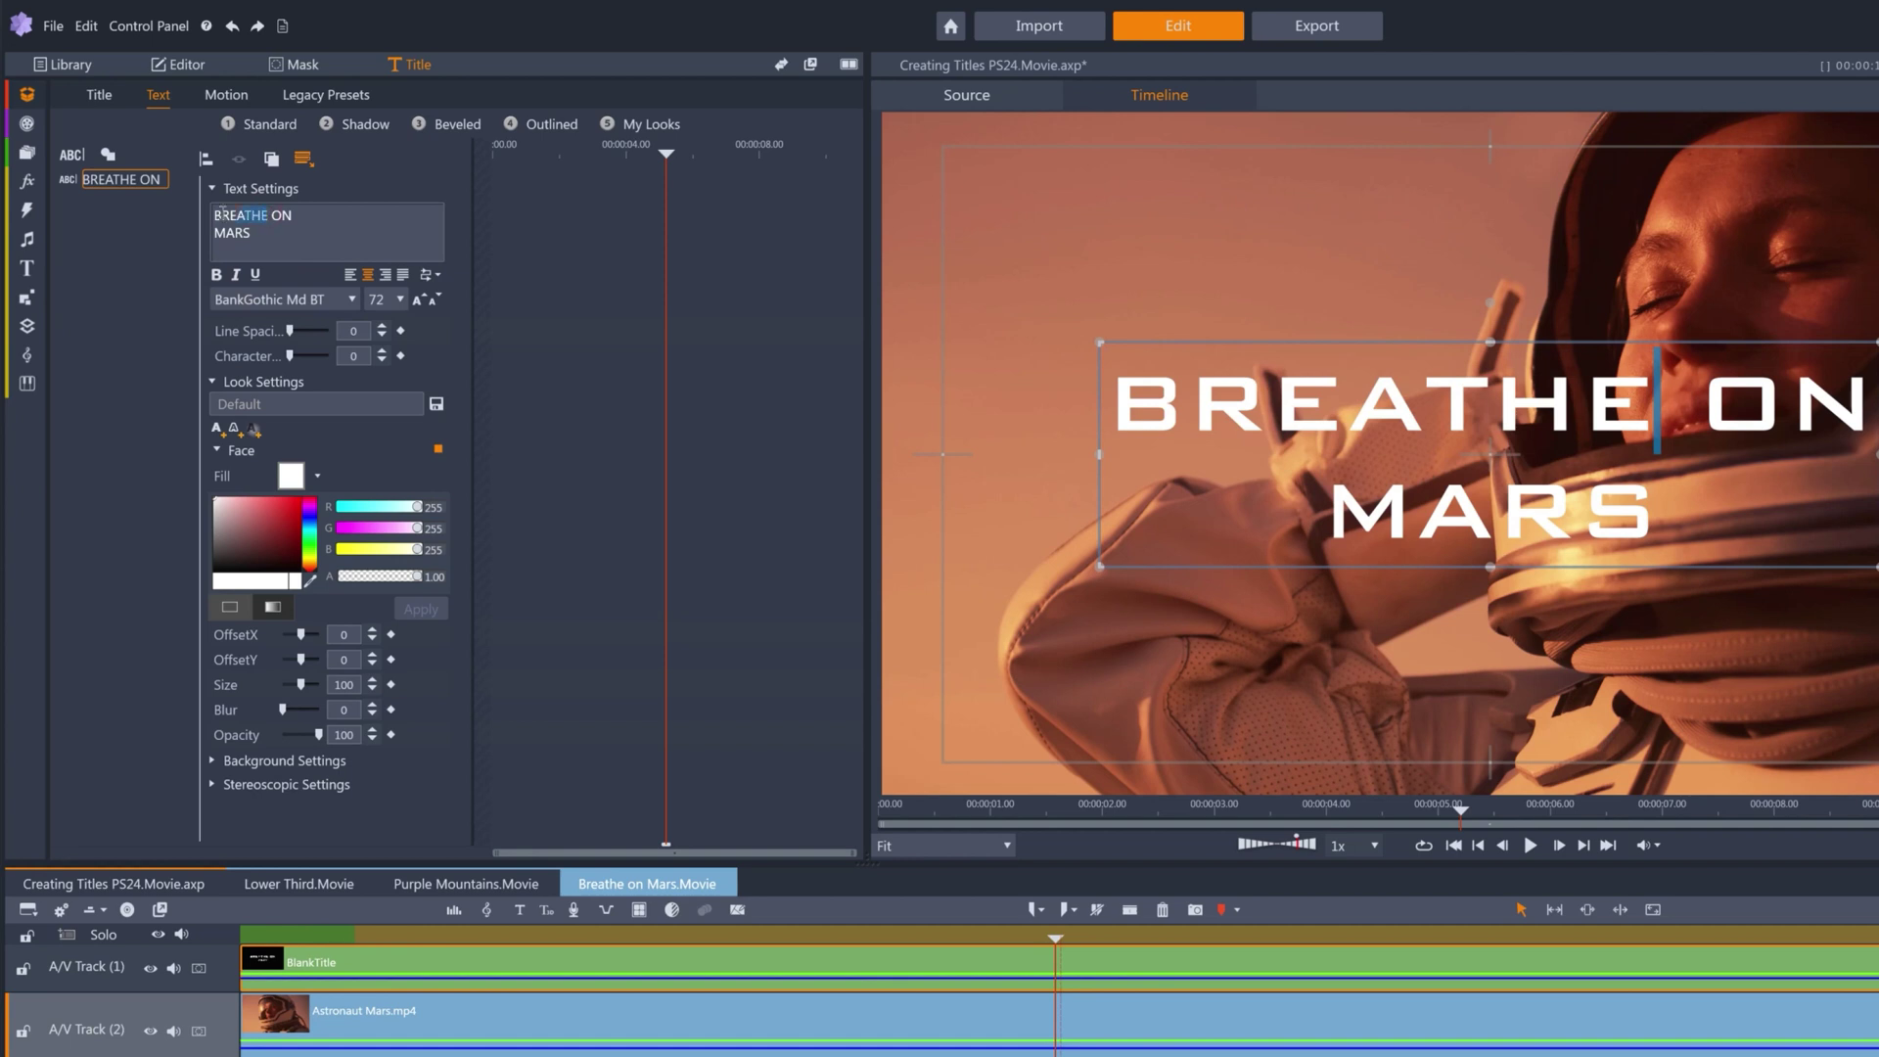
drag(266, 214, 192, 209)
click(376, 299)
text(80)
key(Return)
double_click(281, 214)
click(381, 299)
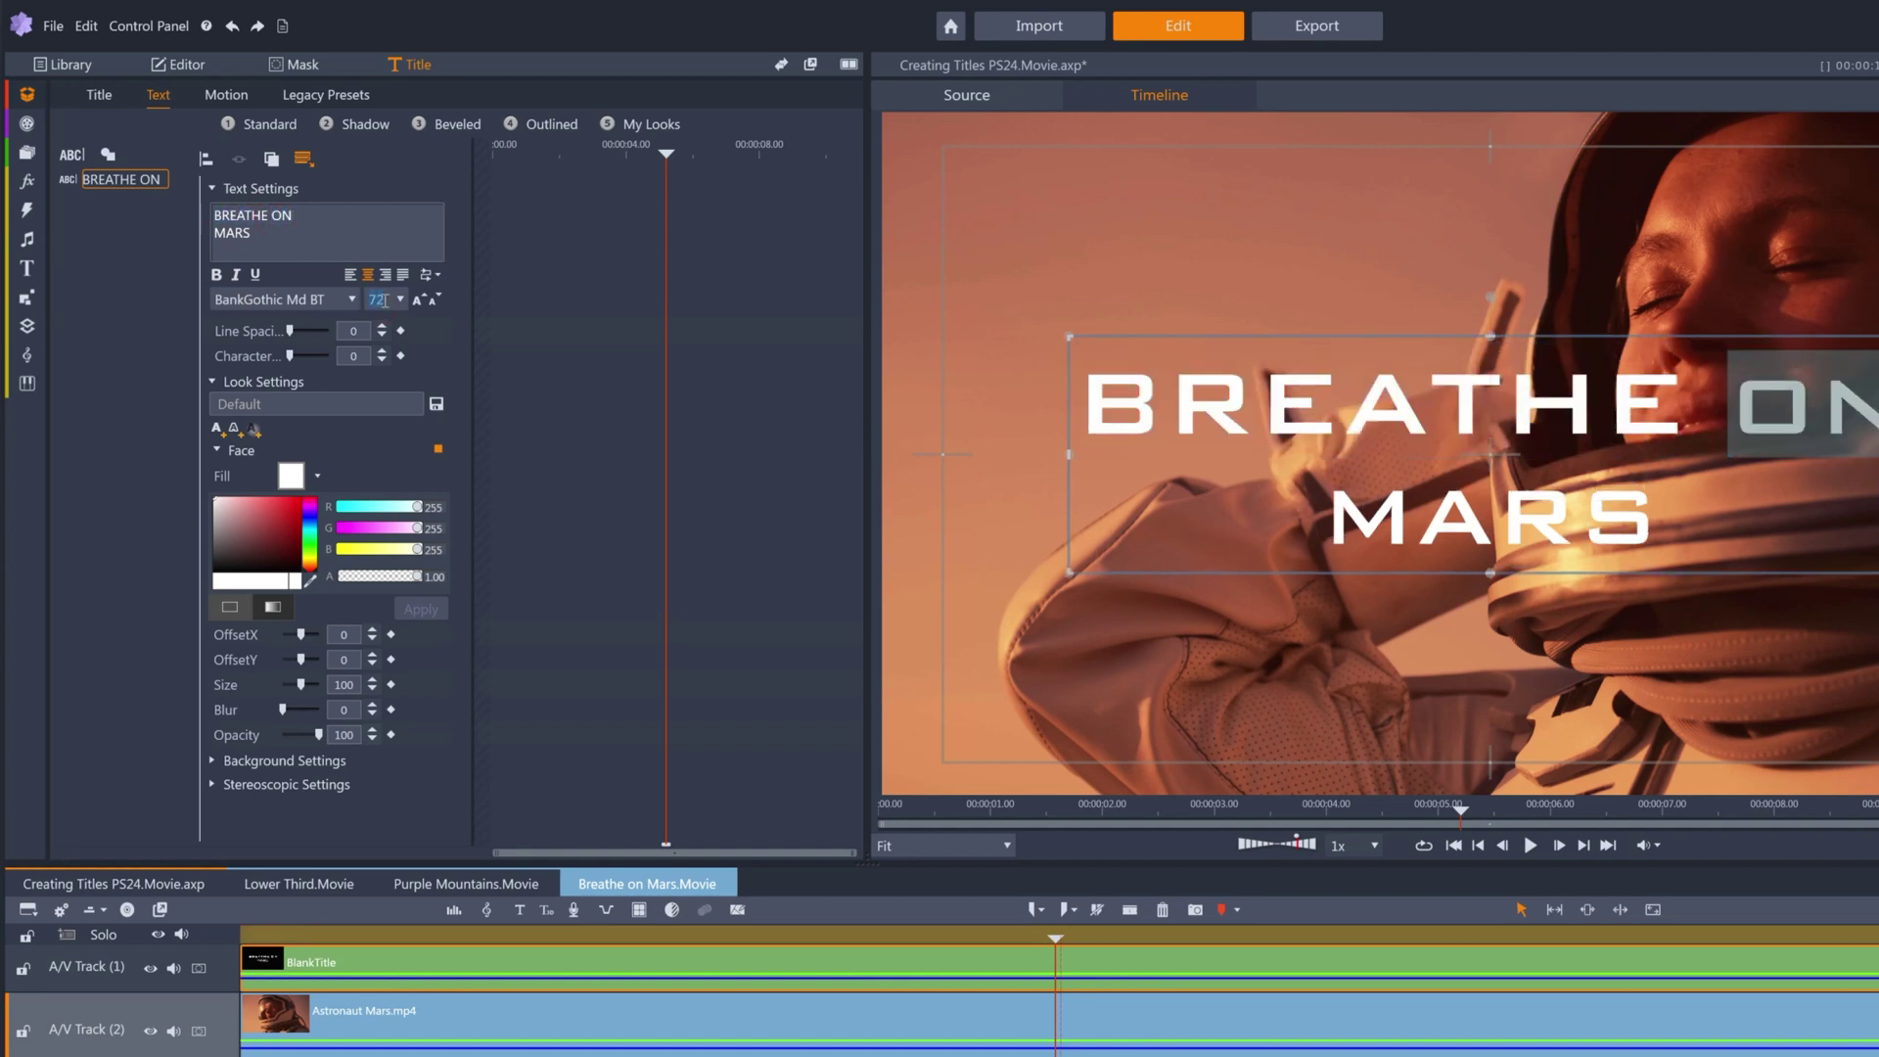
text(36)
key(Return)
drag(250, 233, 201, 229)
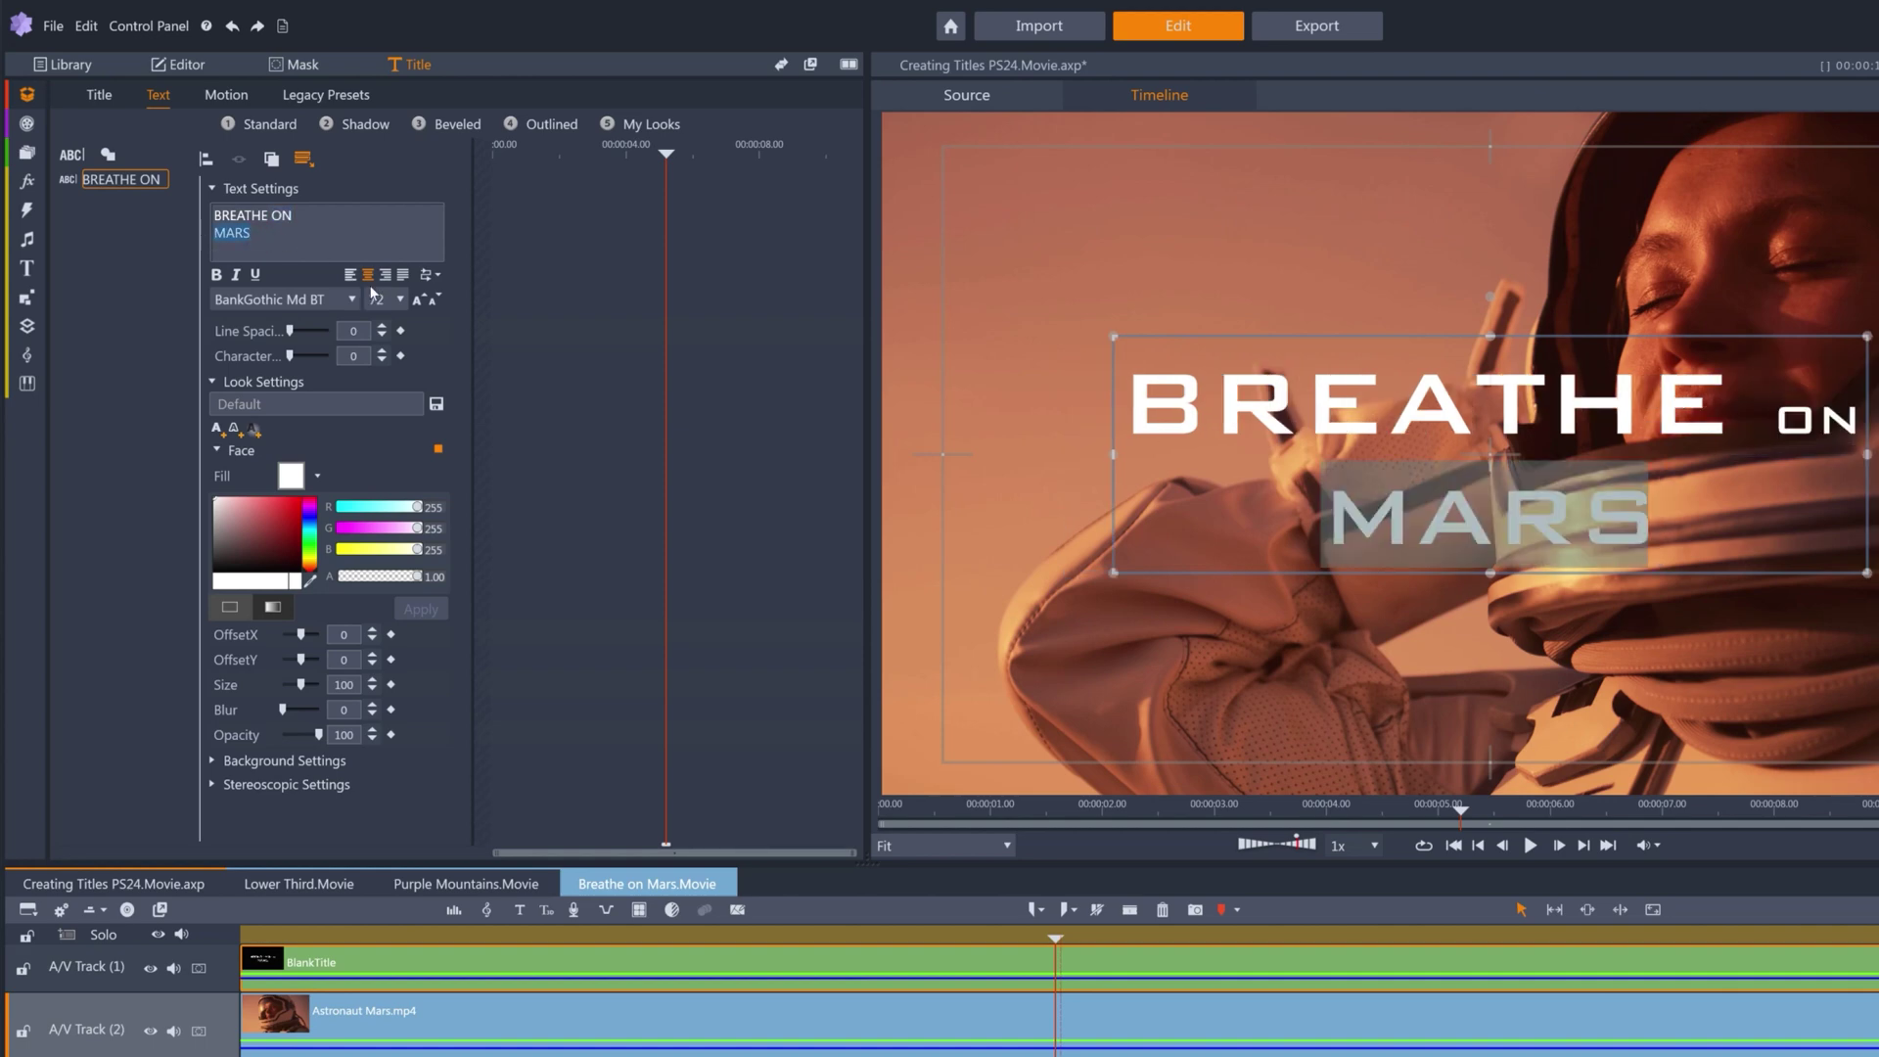
click(377, 299)
Set MARS to size 220 and tighten the title's line spacing to -0.75.
text(2)
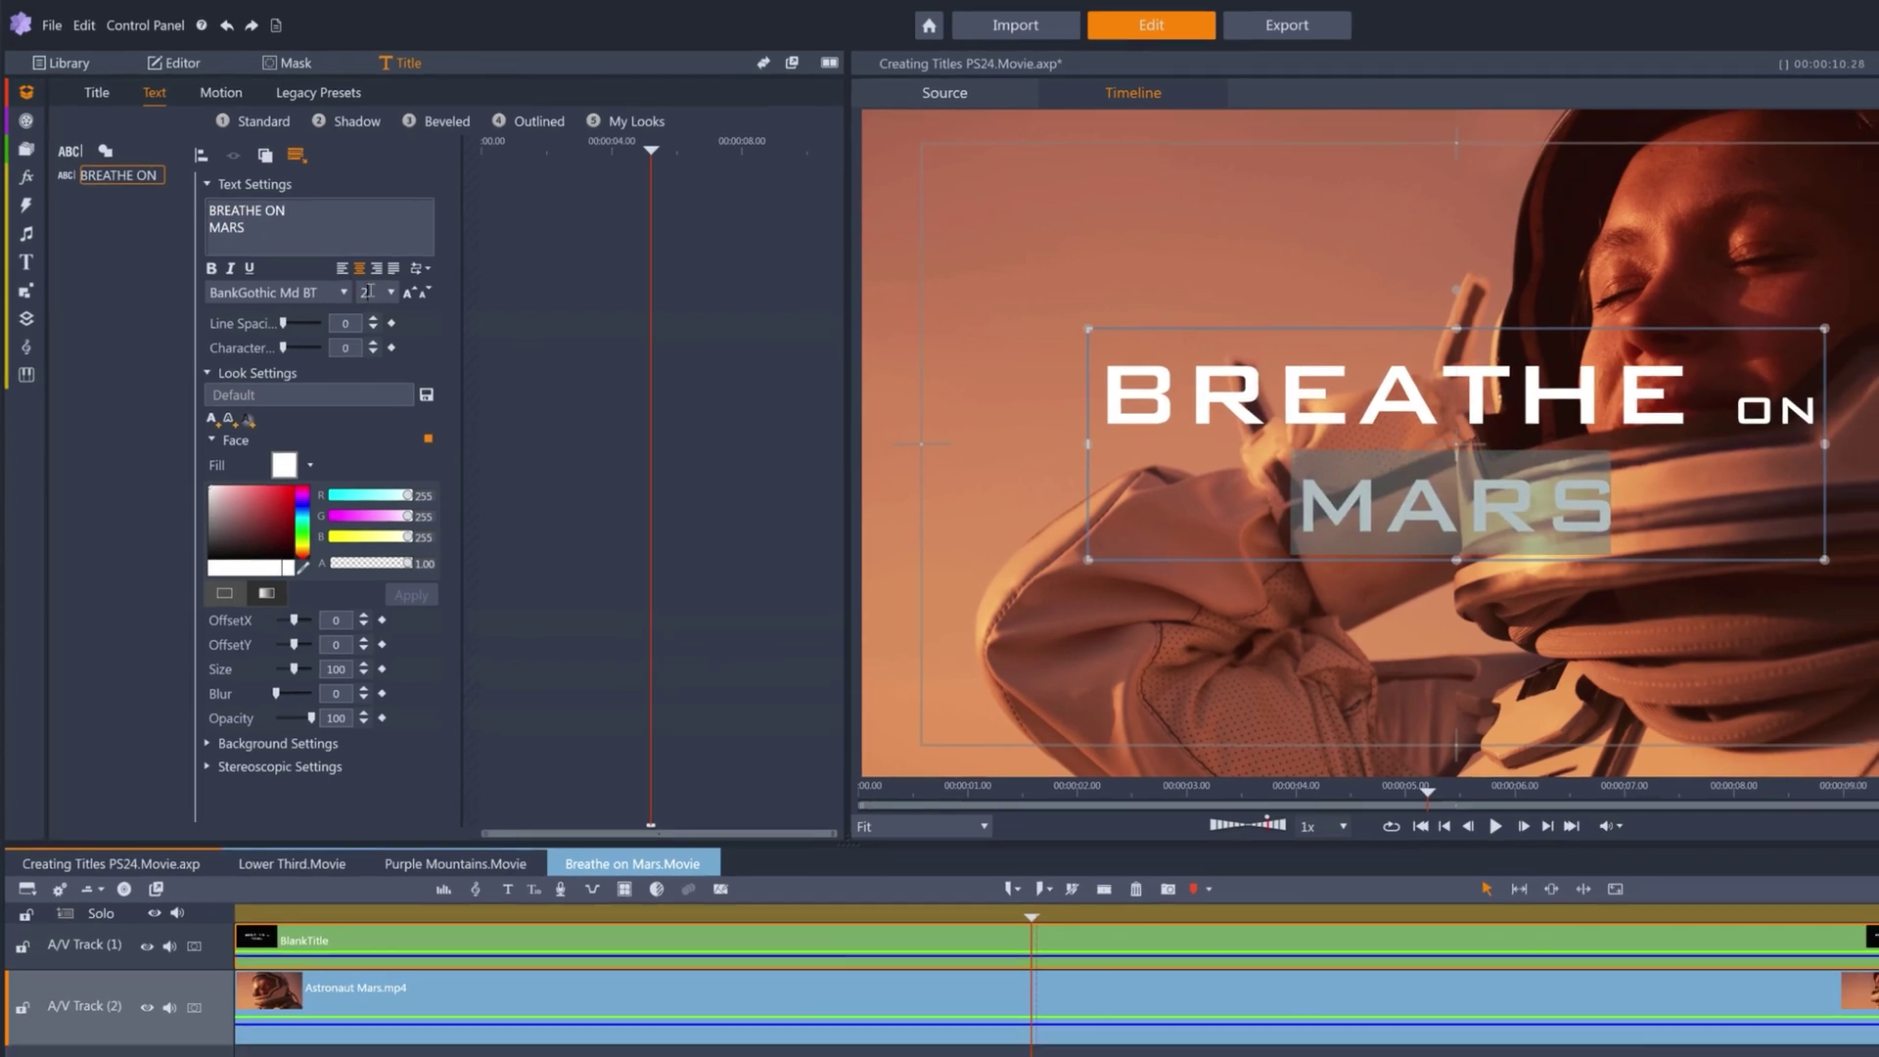
text(20)
key(Return)
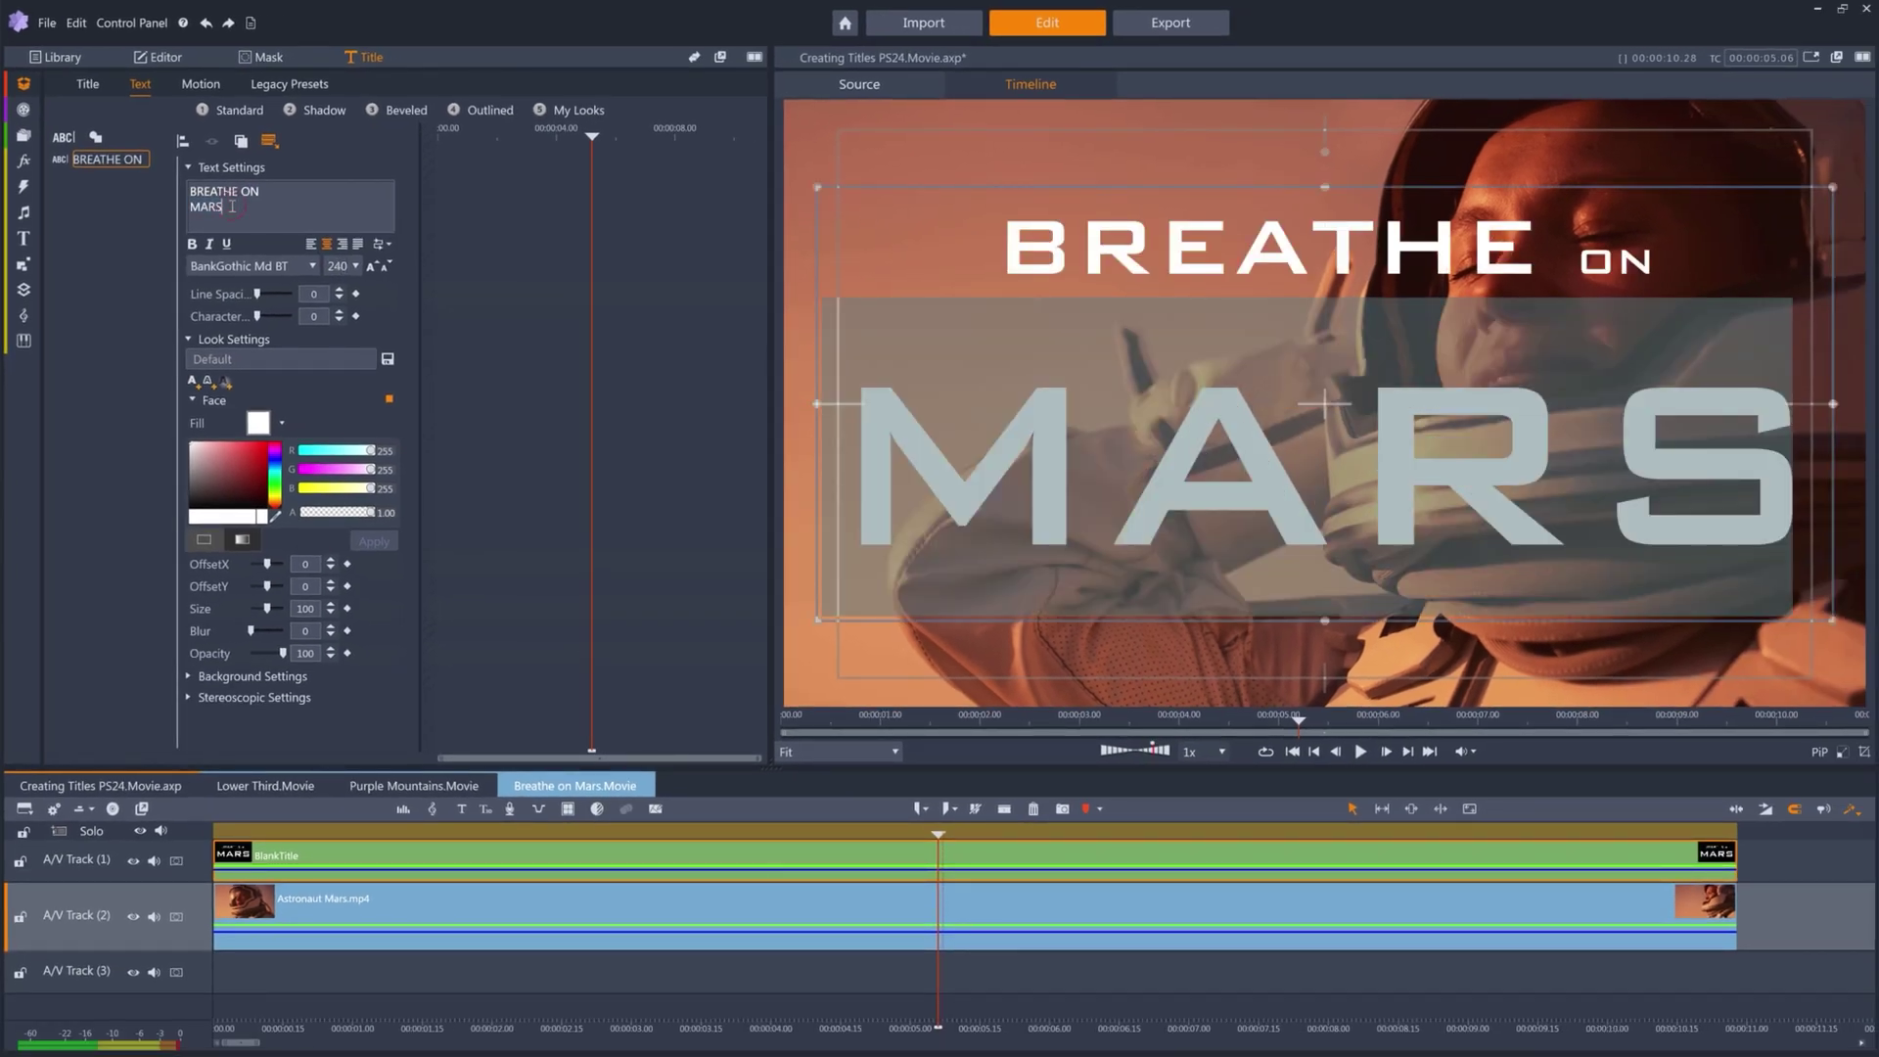
drag(247, 228, 195, 200)
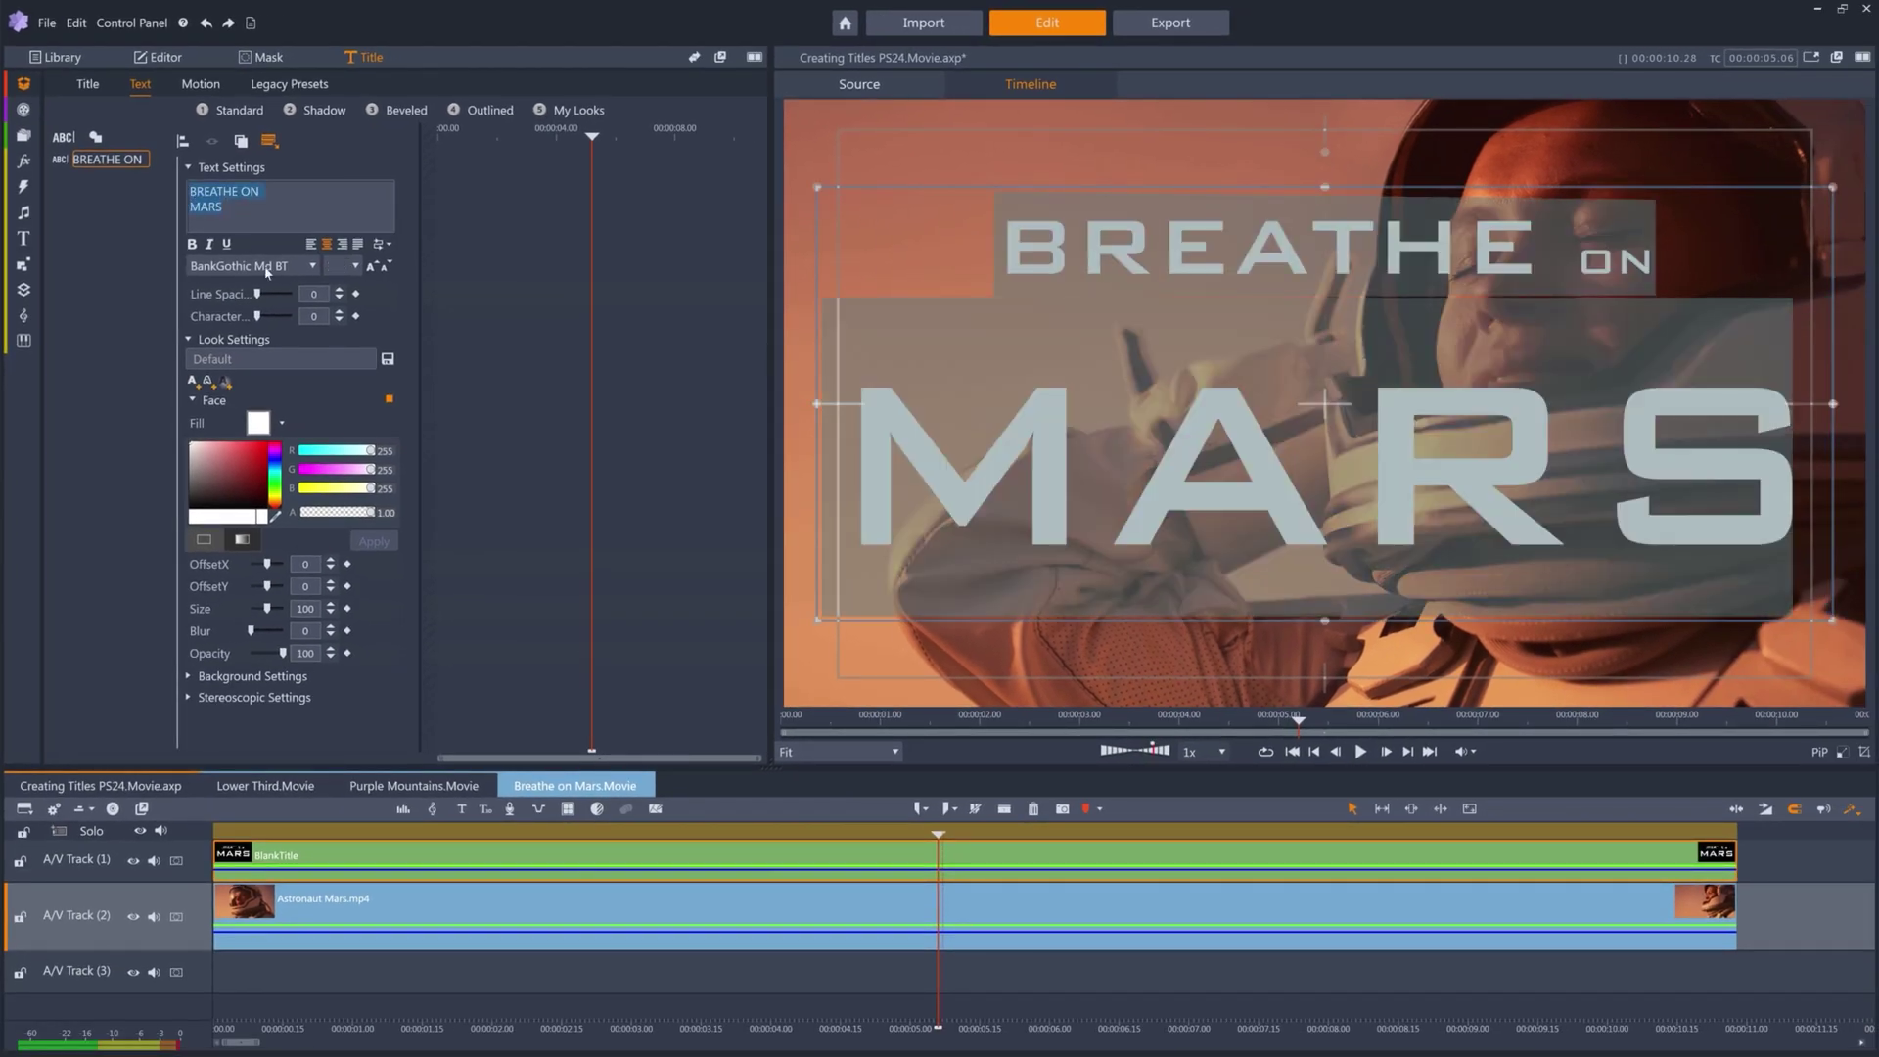
click(323, 296)
text(-0.75)
key(Return)
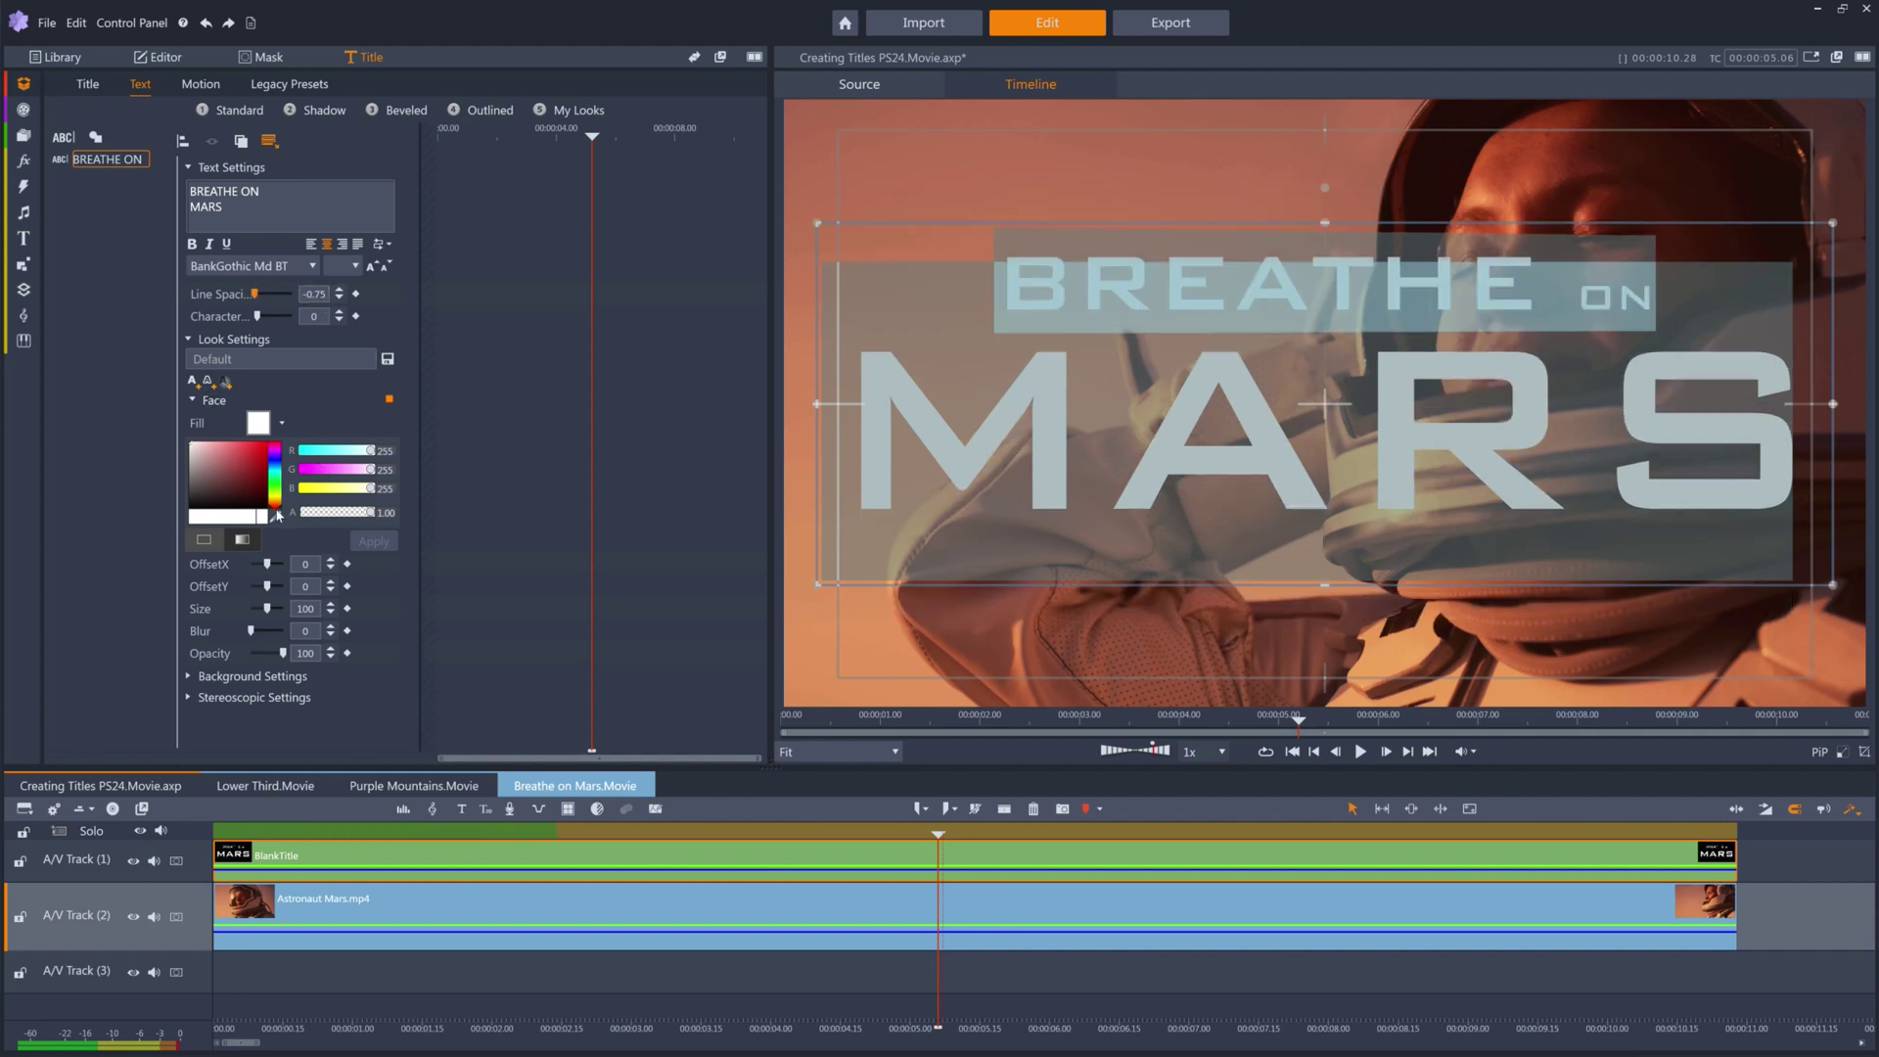
Fill the text with a peach (233/179/144) sampled from the footage and nudge the title down.
click(276, 518)
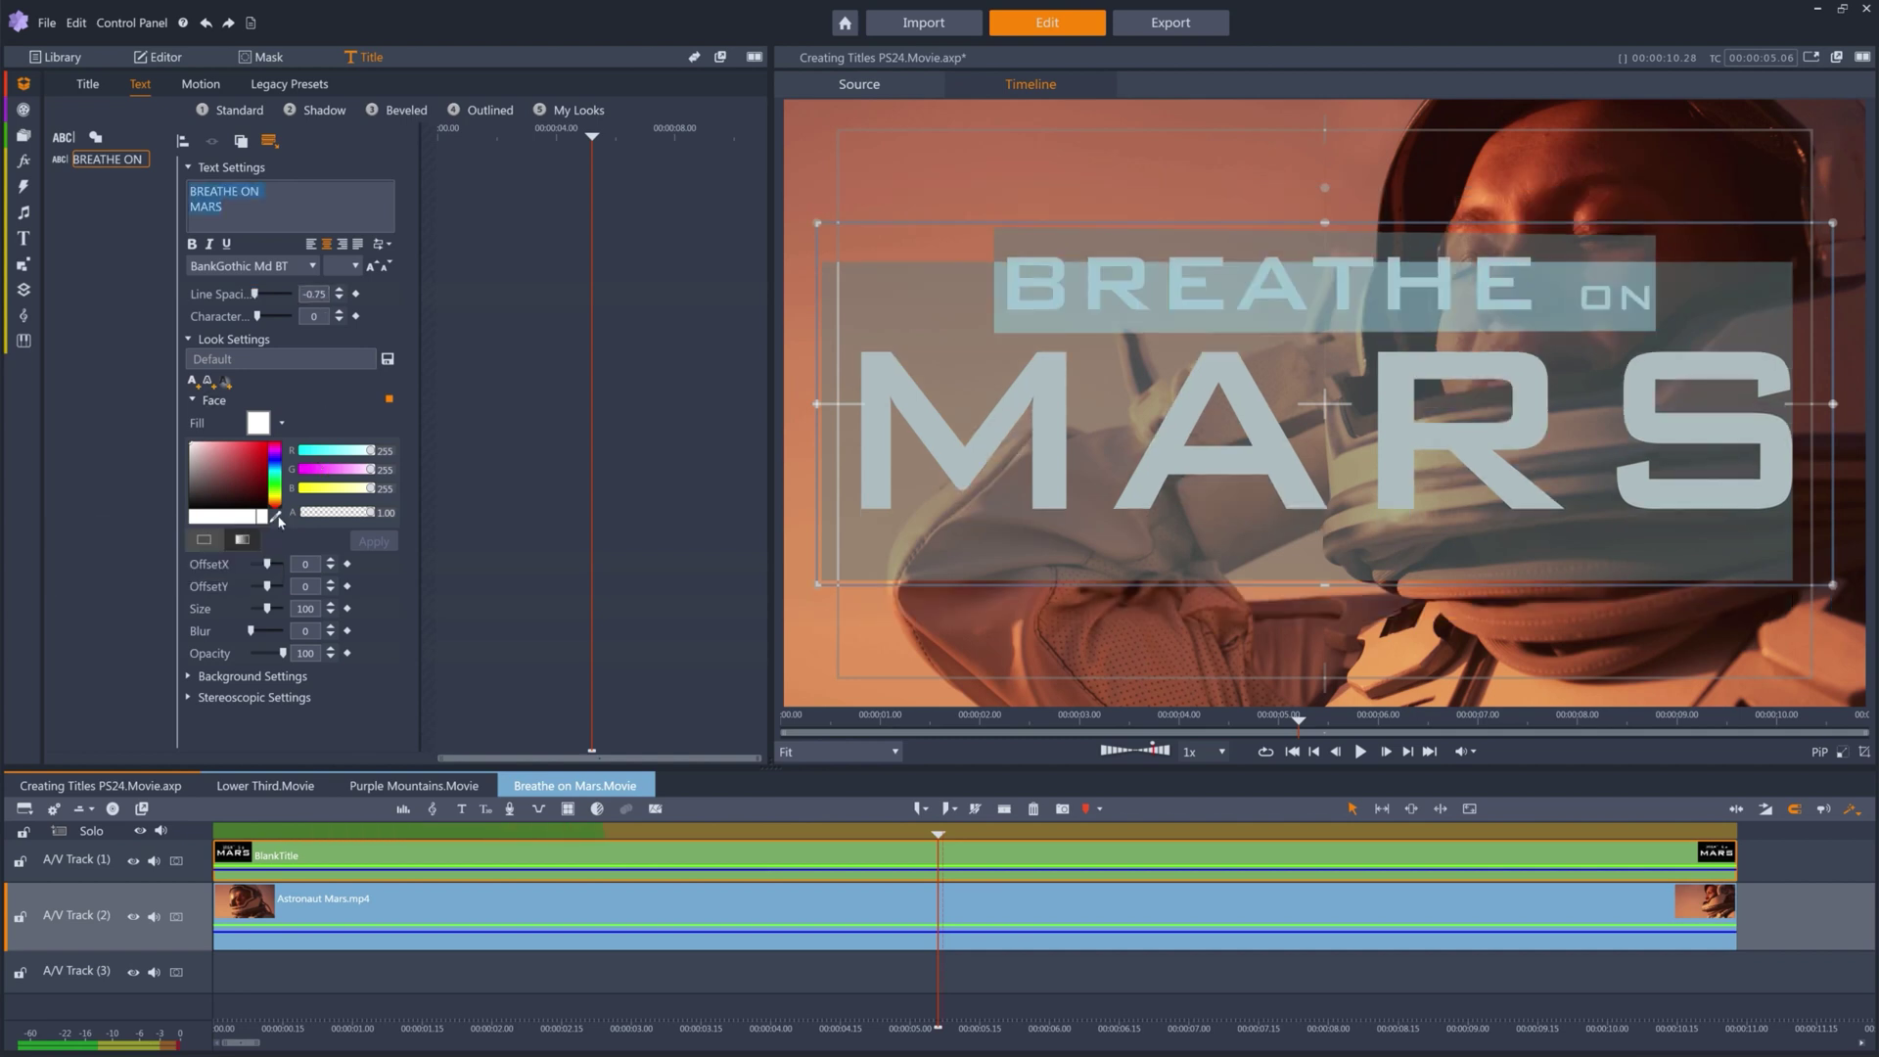
click(946, 183)
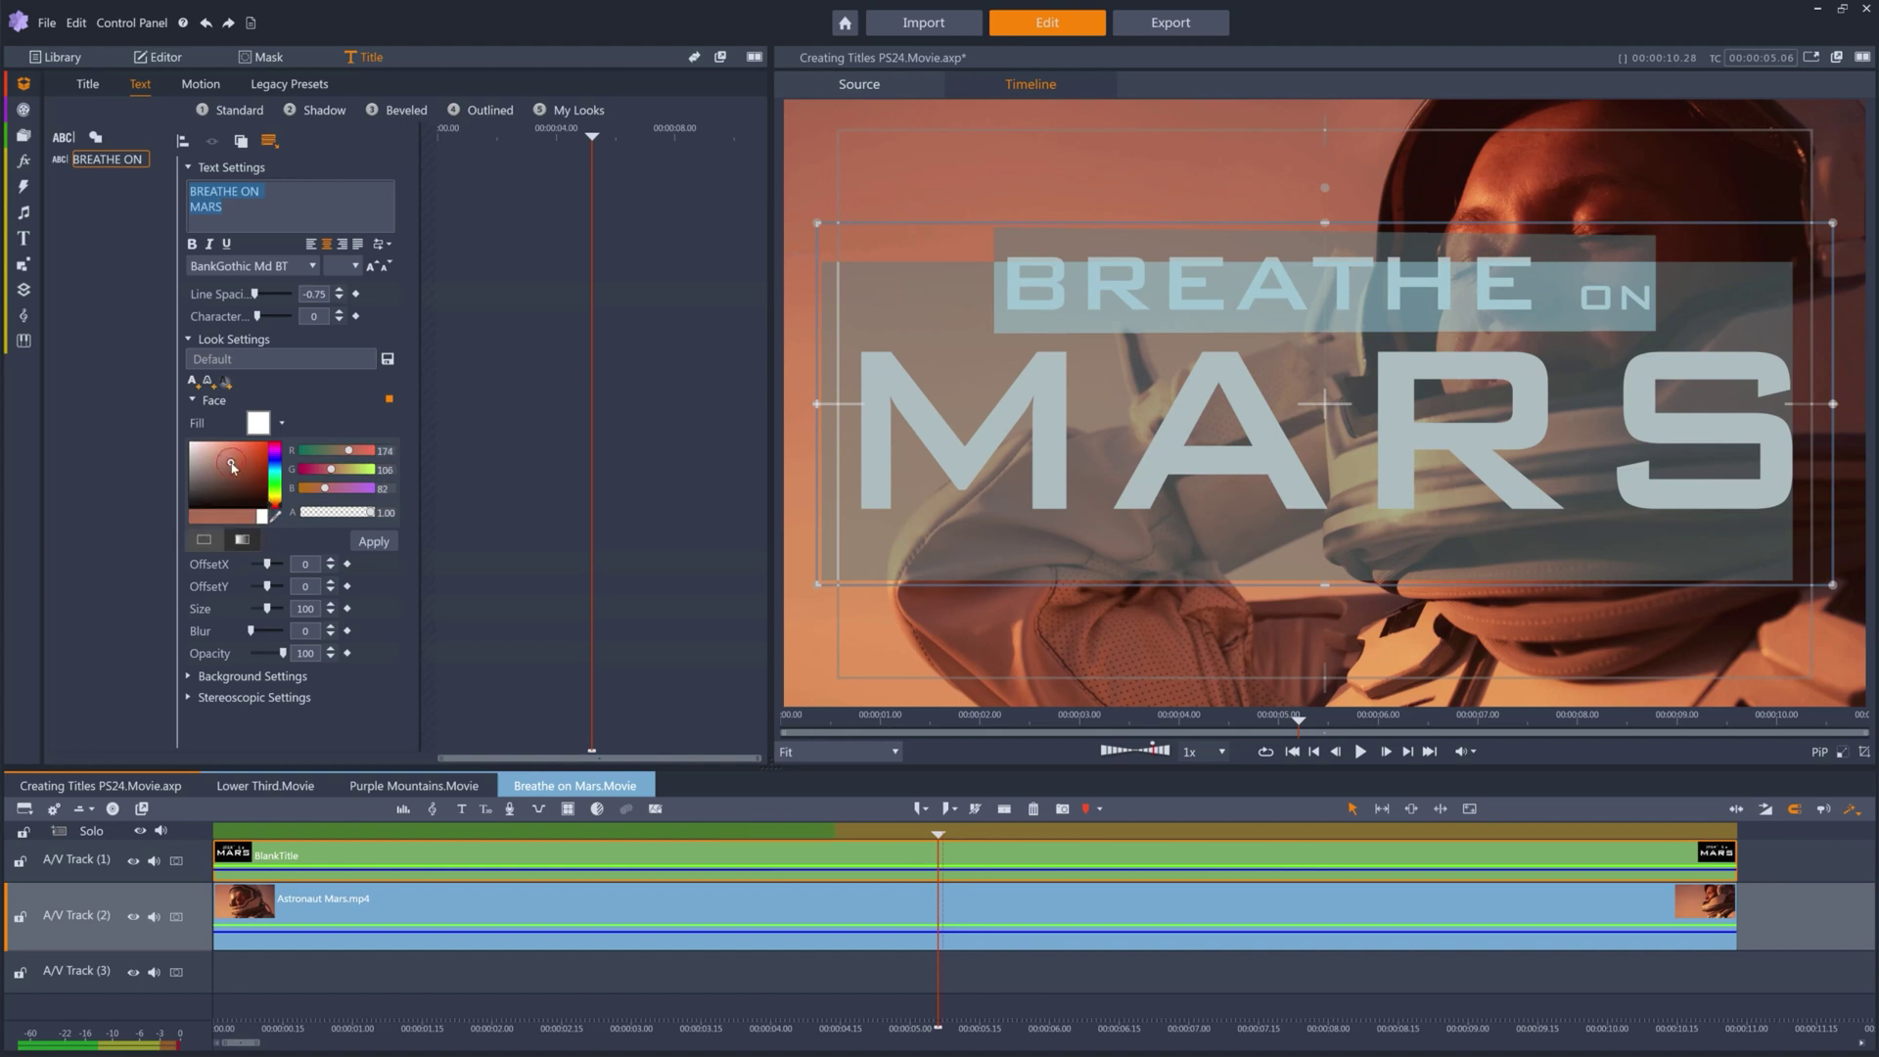
mouse_move(233, 464)
mouse_down()
mouse_move(249, 453)
mouse_move(215, 451)
mouse_up()
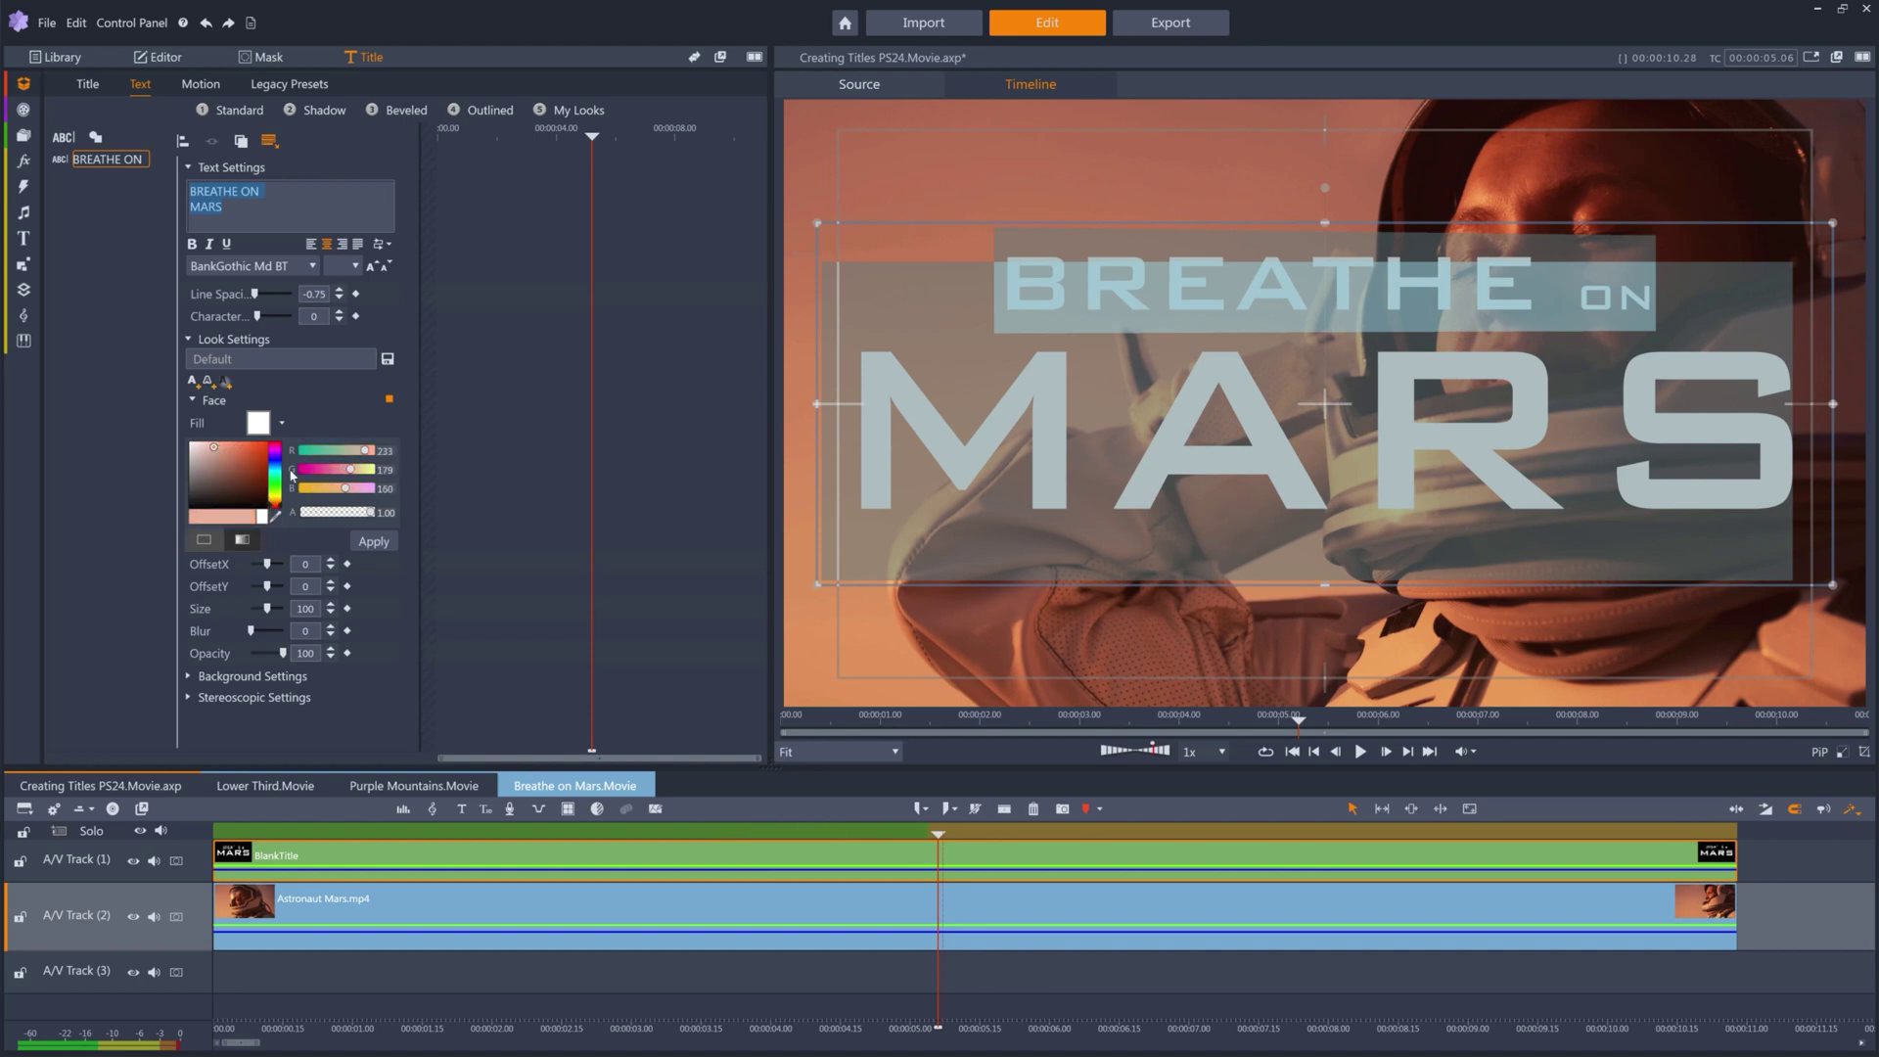
click(219, 446)
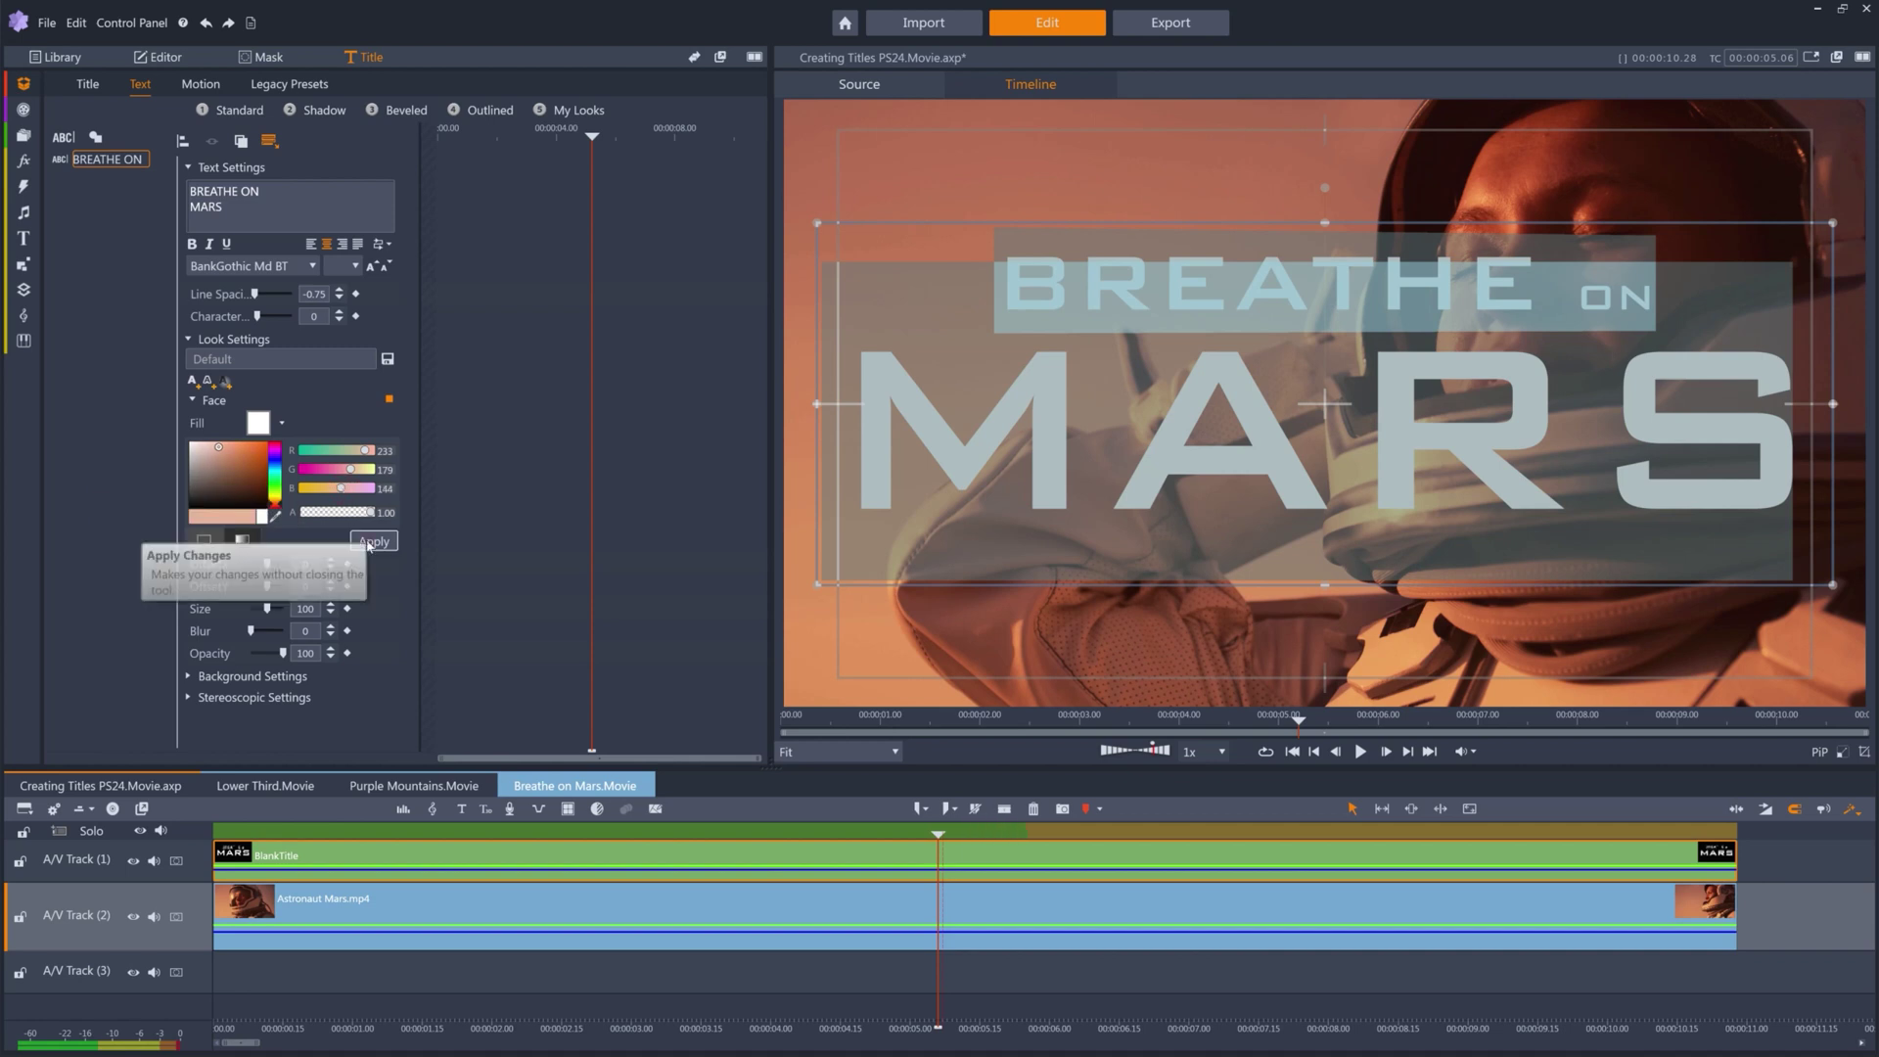
click(369, 543)
click(356, 194)
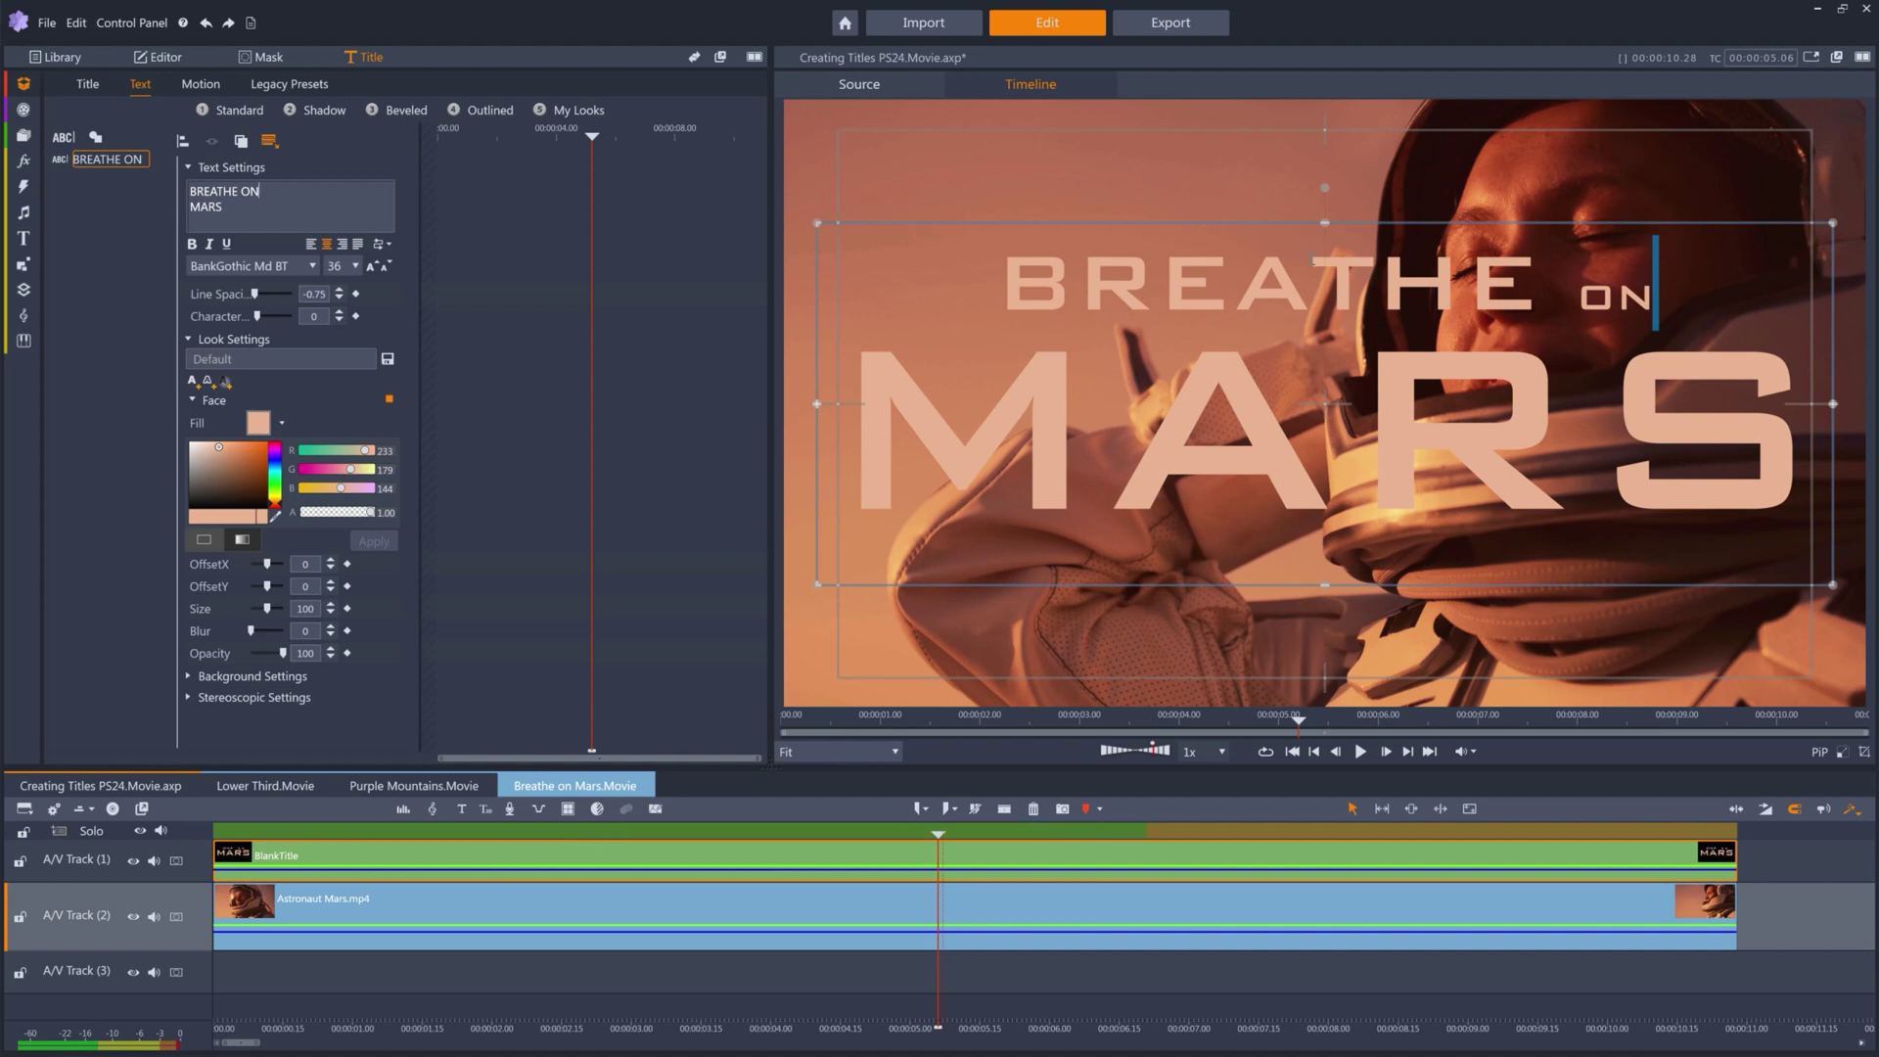
click(1296, 219)
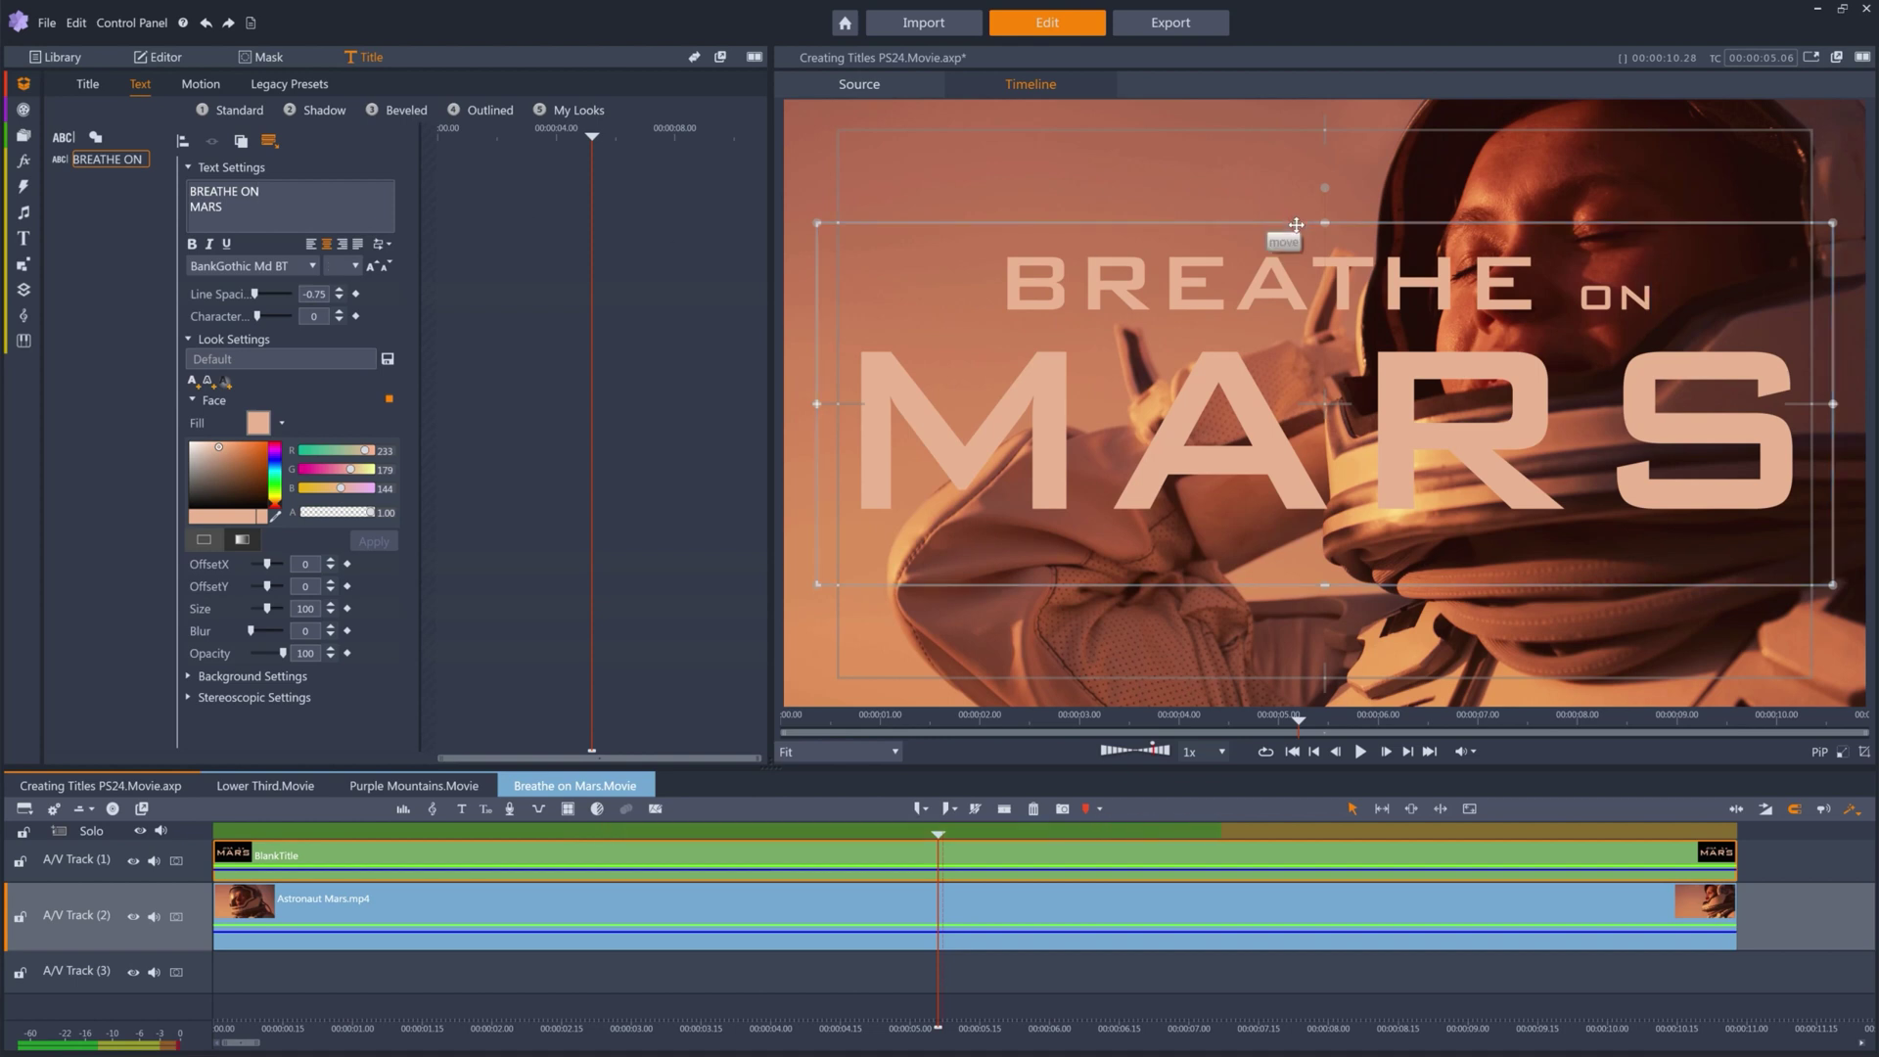
key(Down)
key(Down)
key(Down)
key(Down)
key(Down)
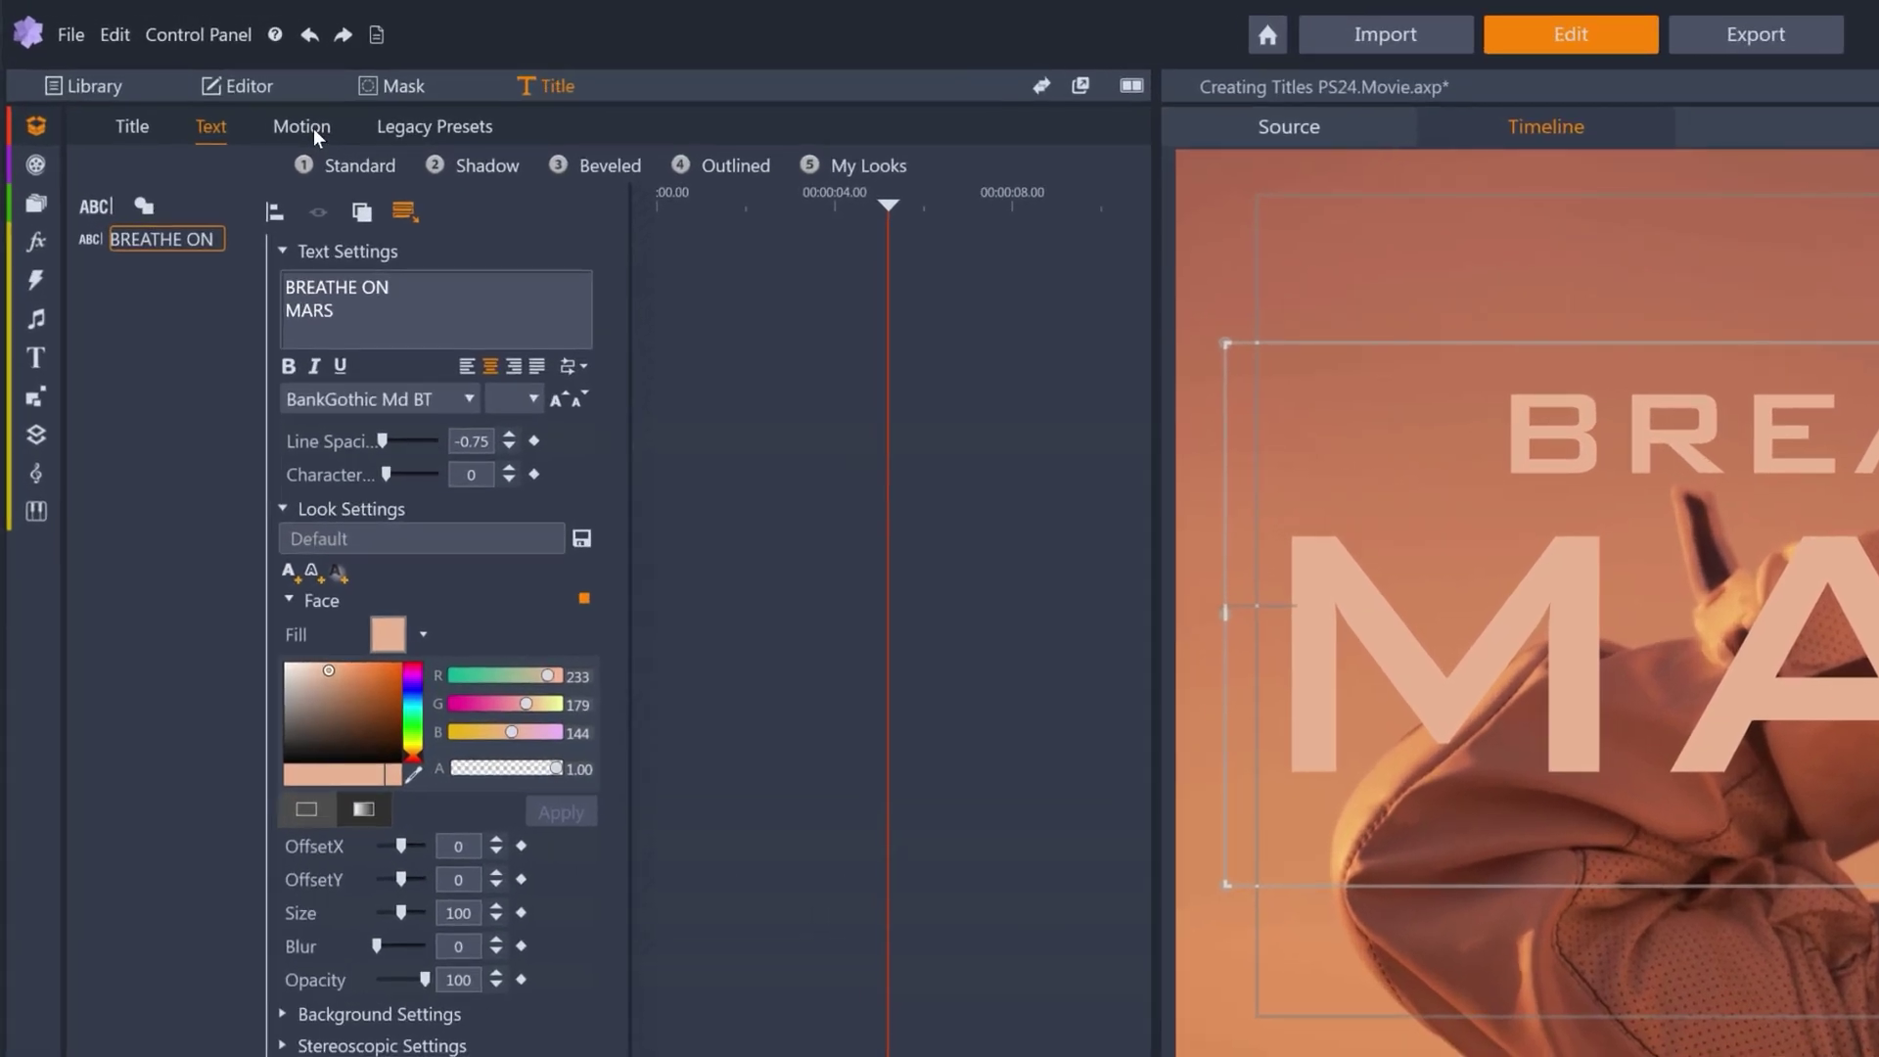
Try the Line, Word and Character motion modes, then tilt the whole title layer to -33.
click(313, 127)
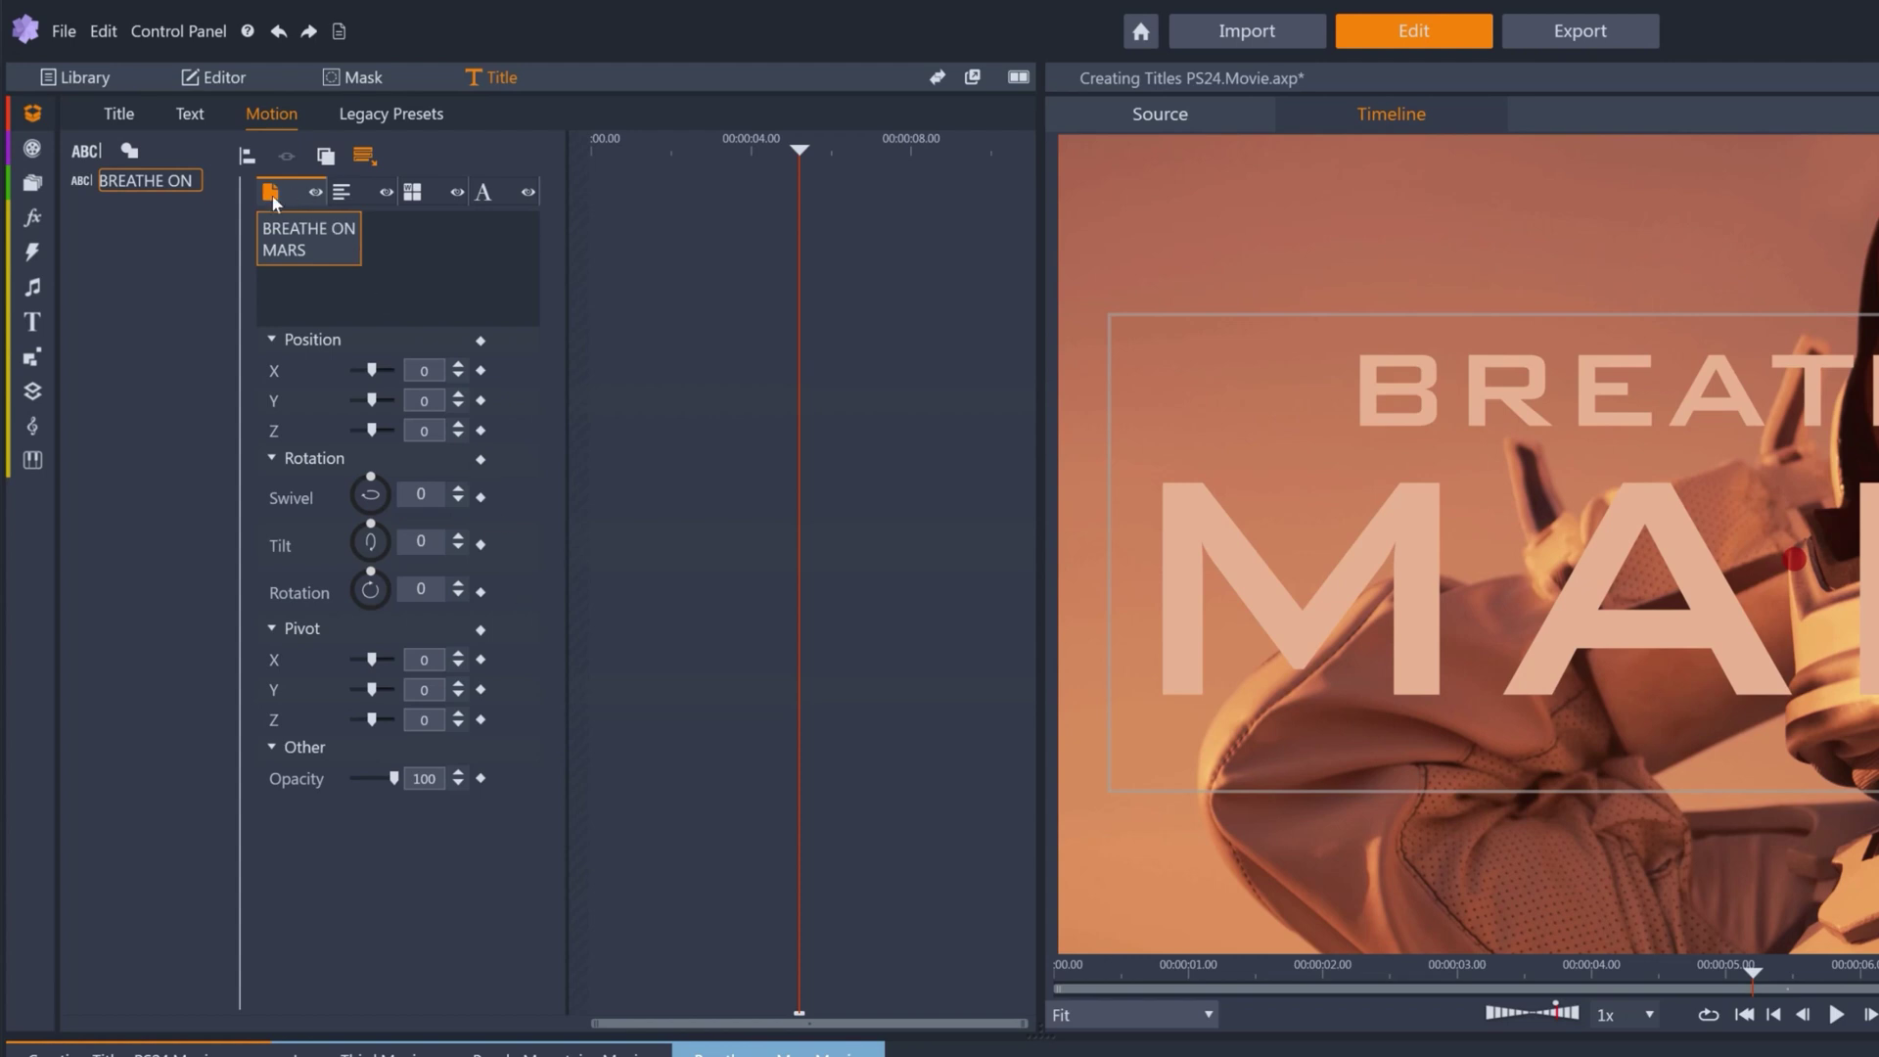
click(349, 198)
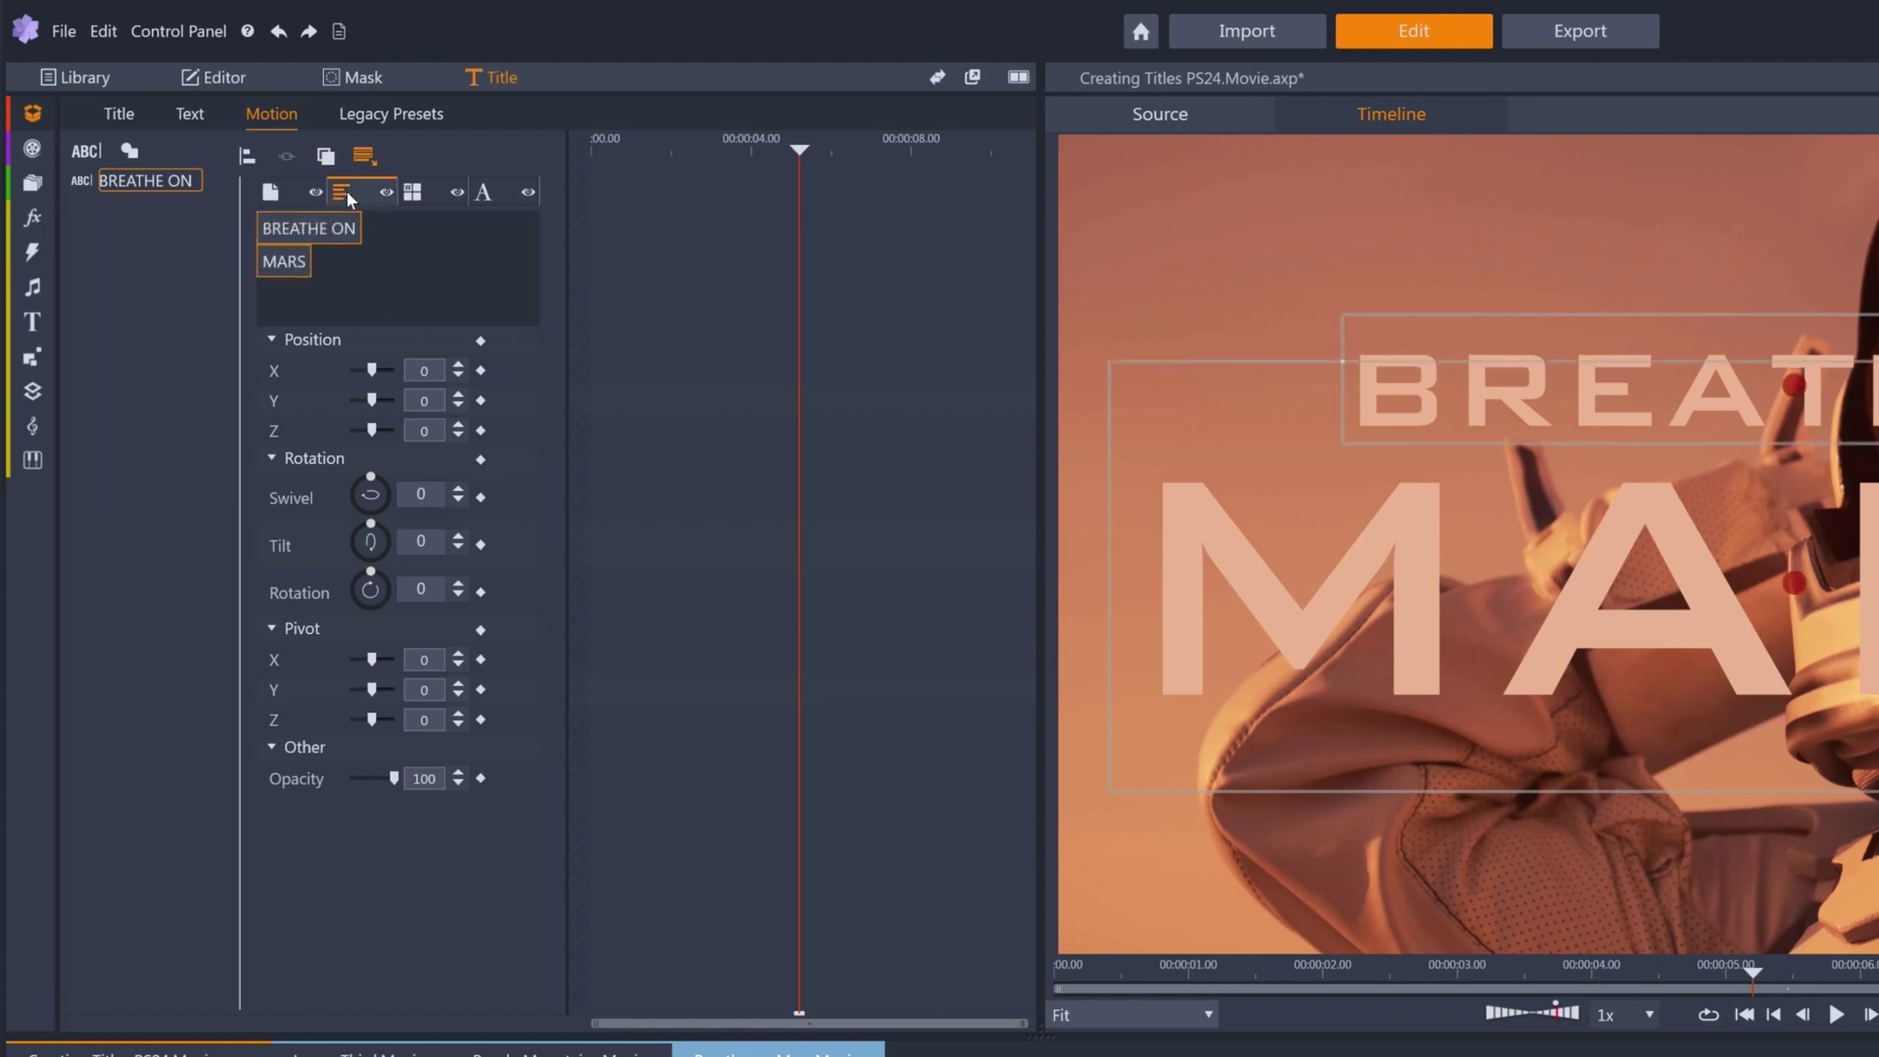
click(414, 196)
click(482, 195)
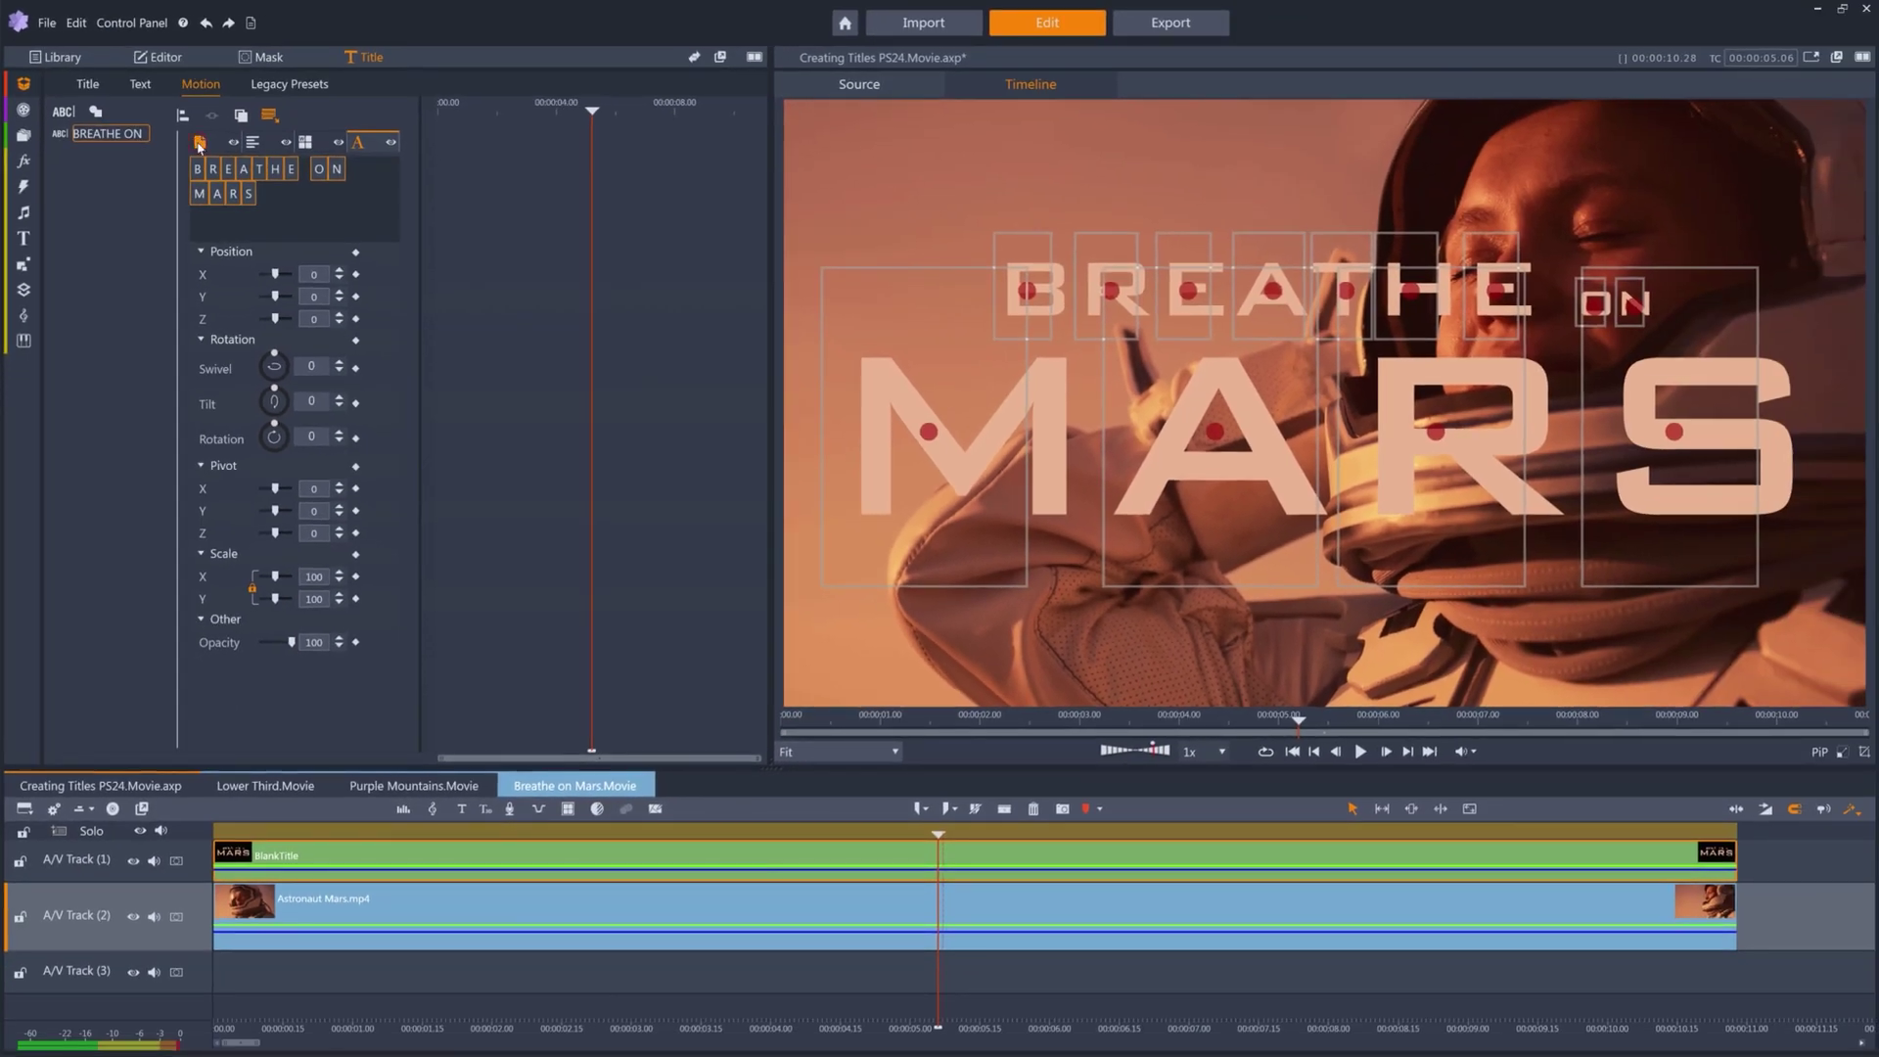
click(270, 192)
drag(278, 396, 272, 400)
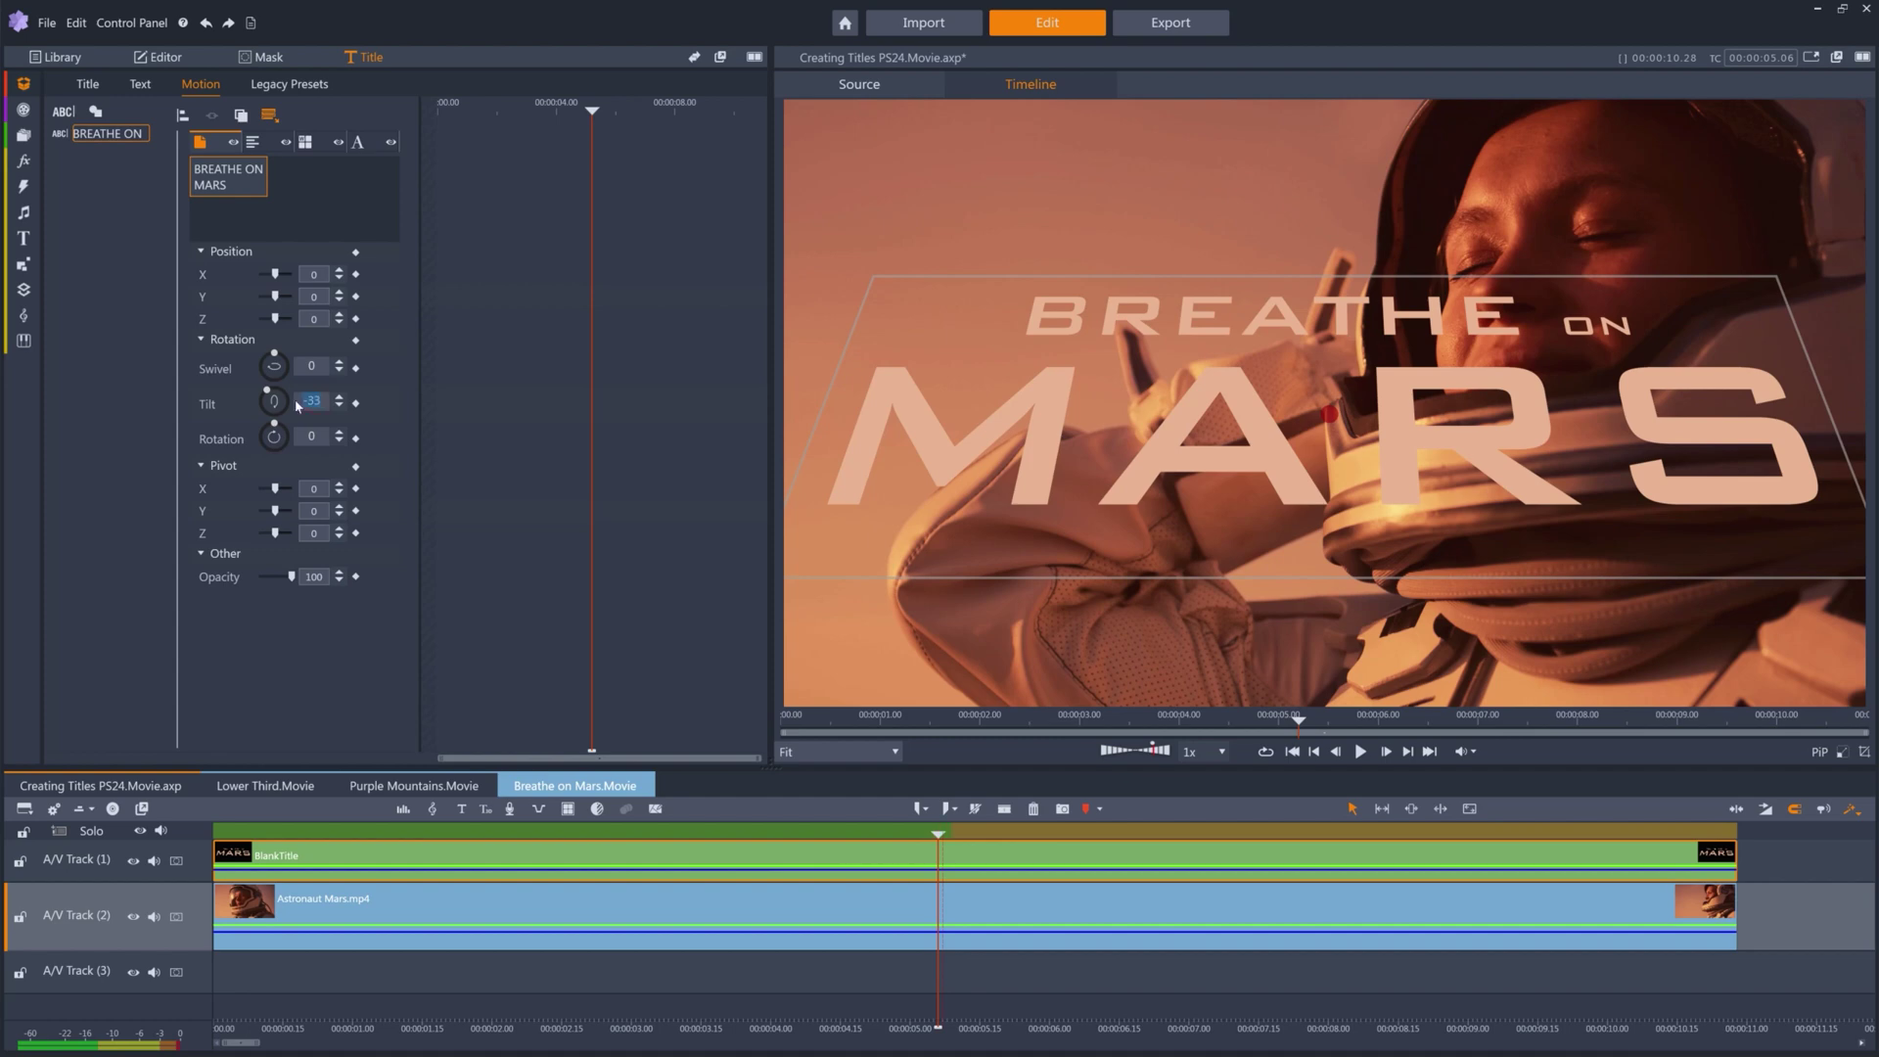
Reset tilt to 0 and swivel the lines separately: BREATHE ON to 38, MARS to -37.
text(0)
key(Return)
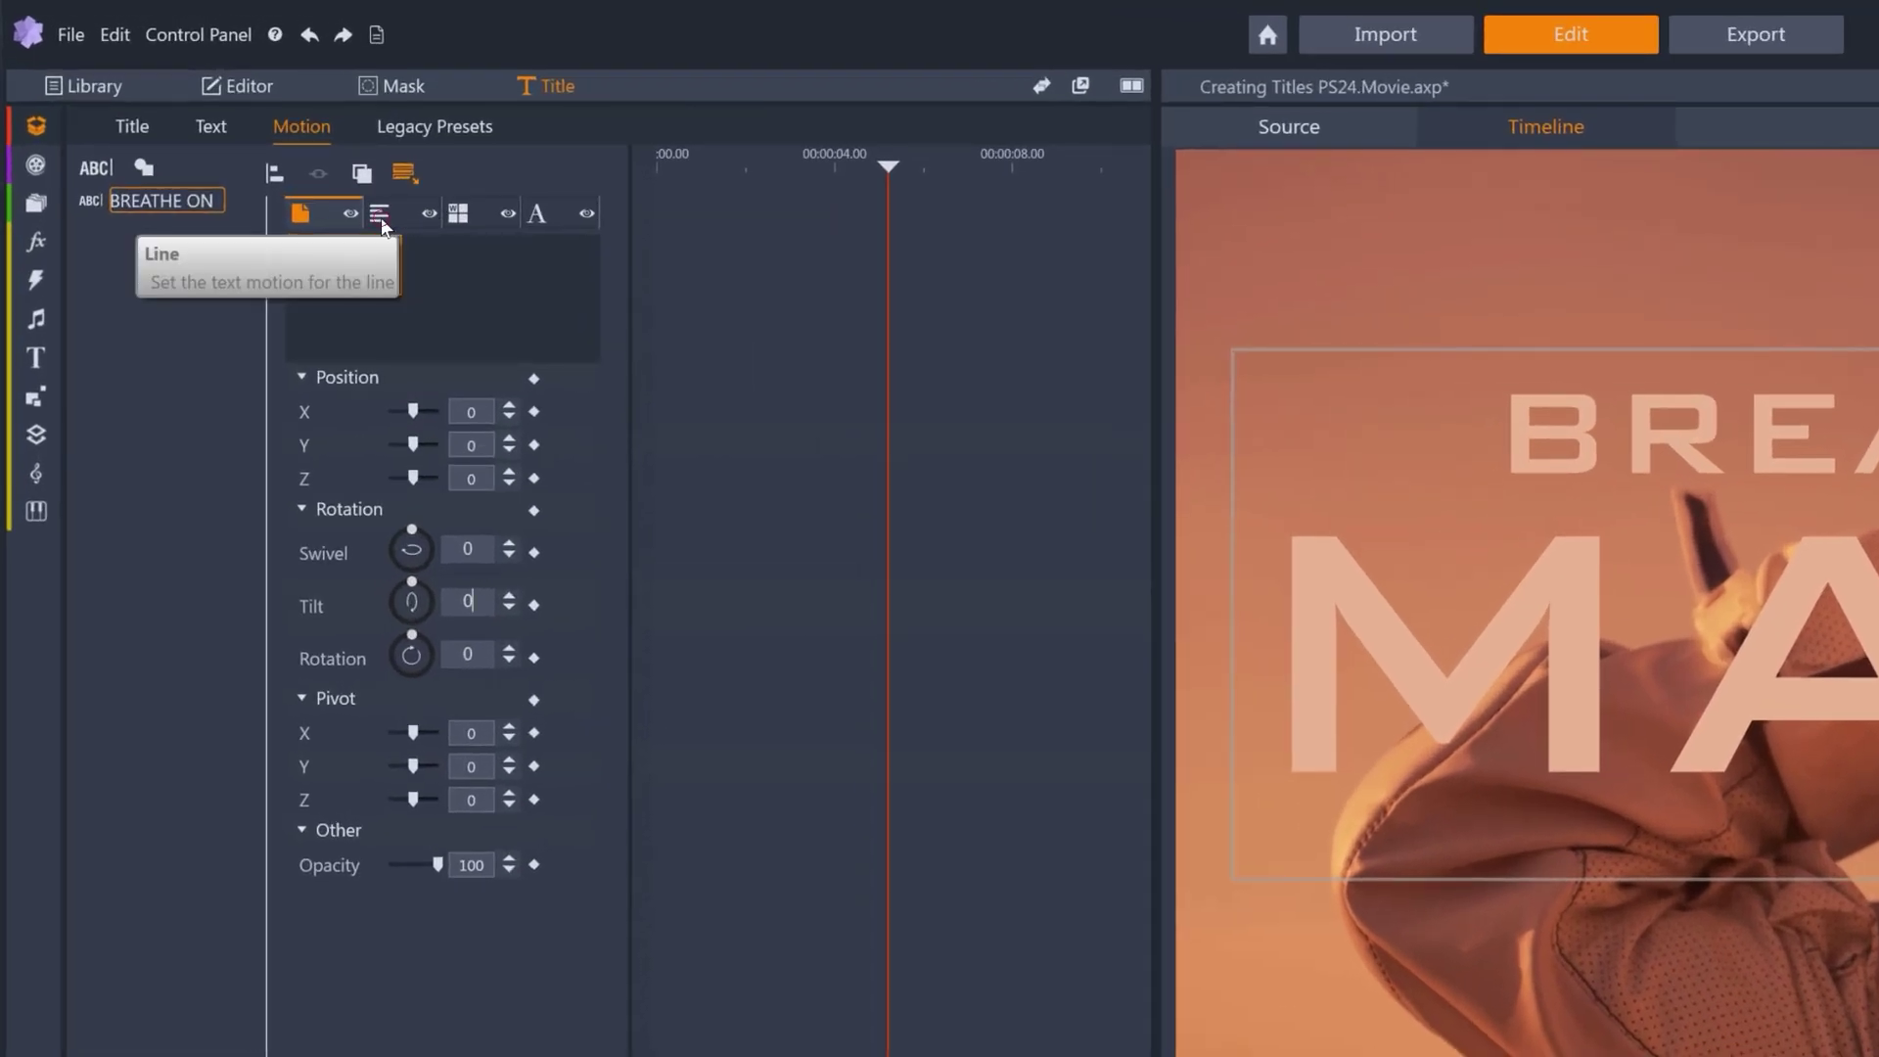
click(259, 149)
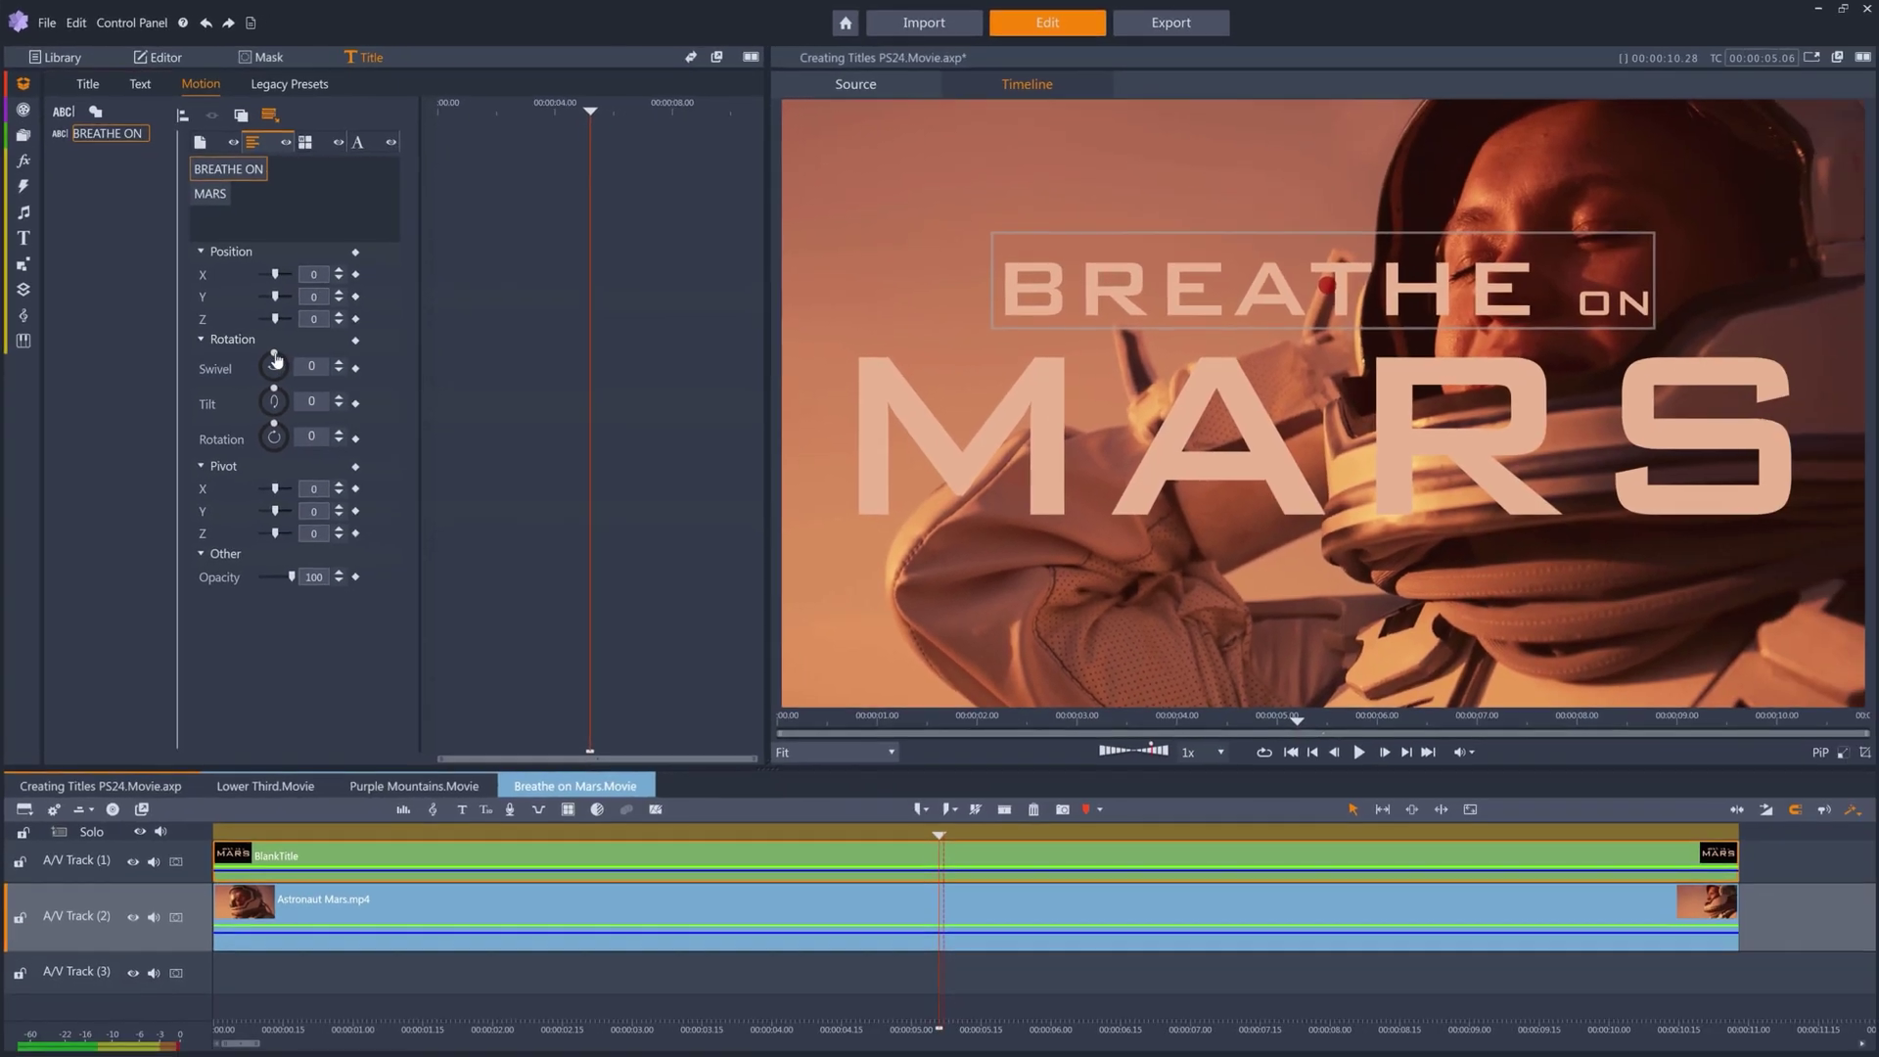
drag(275, 361, 284, 360)
click(211, 193)
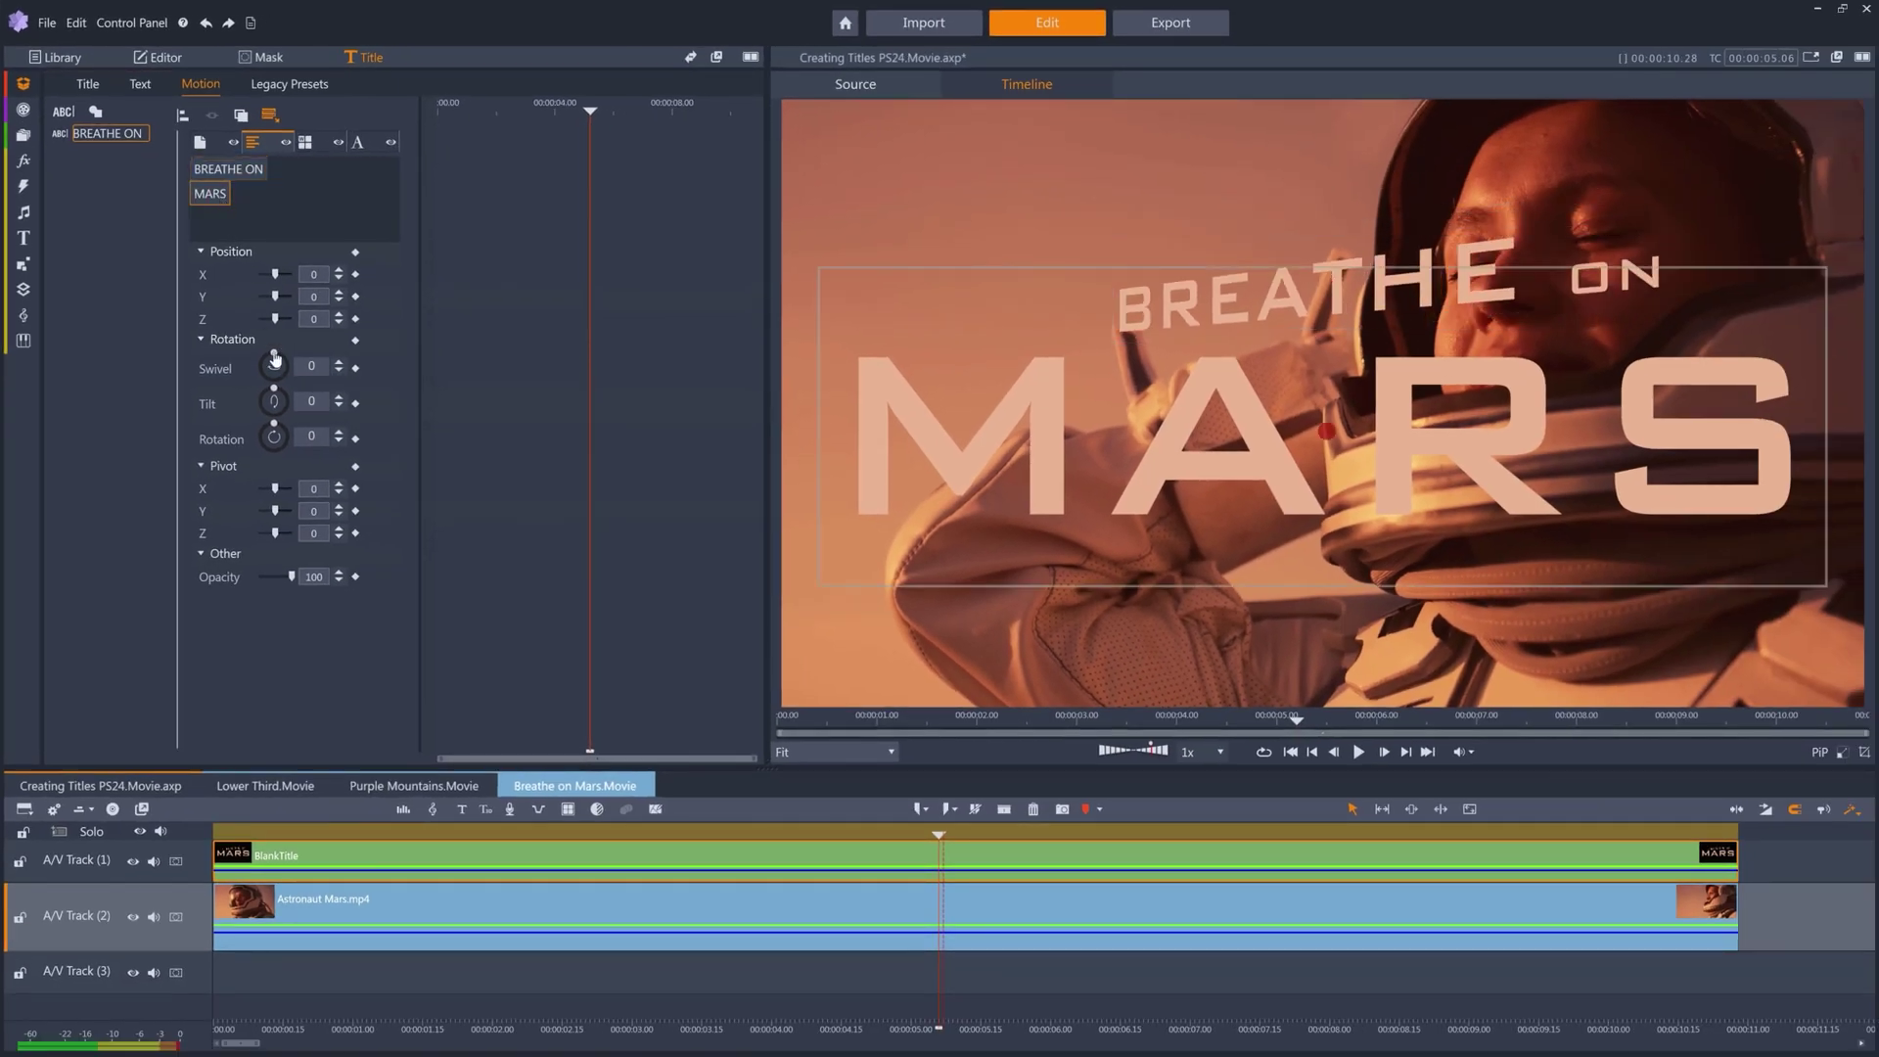
drag(274, 364, 296, 365)
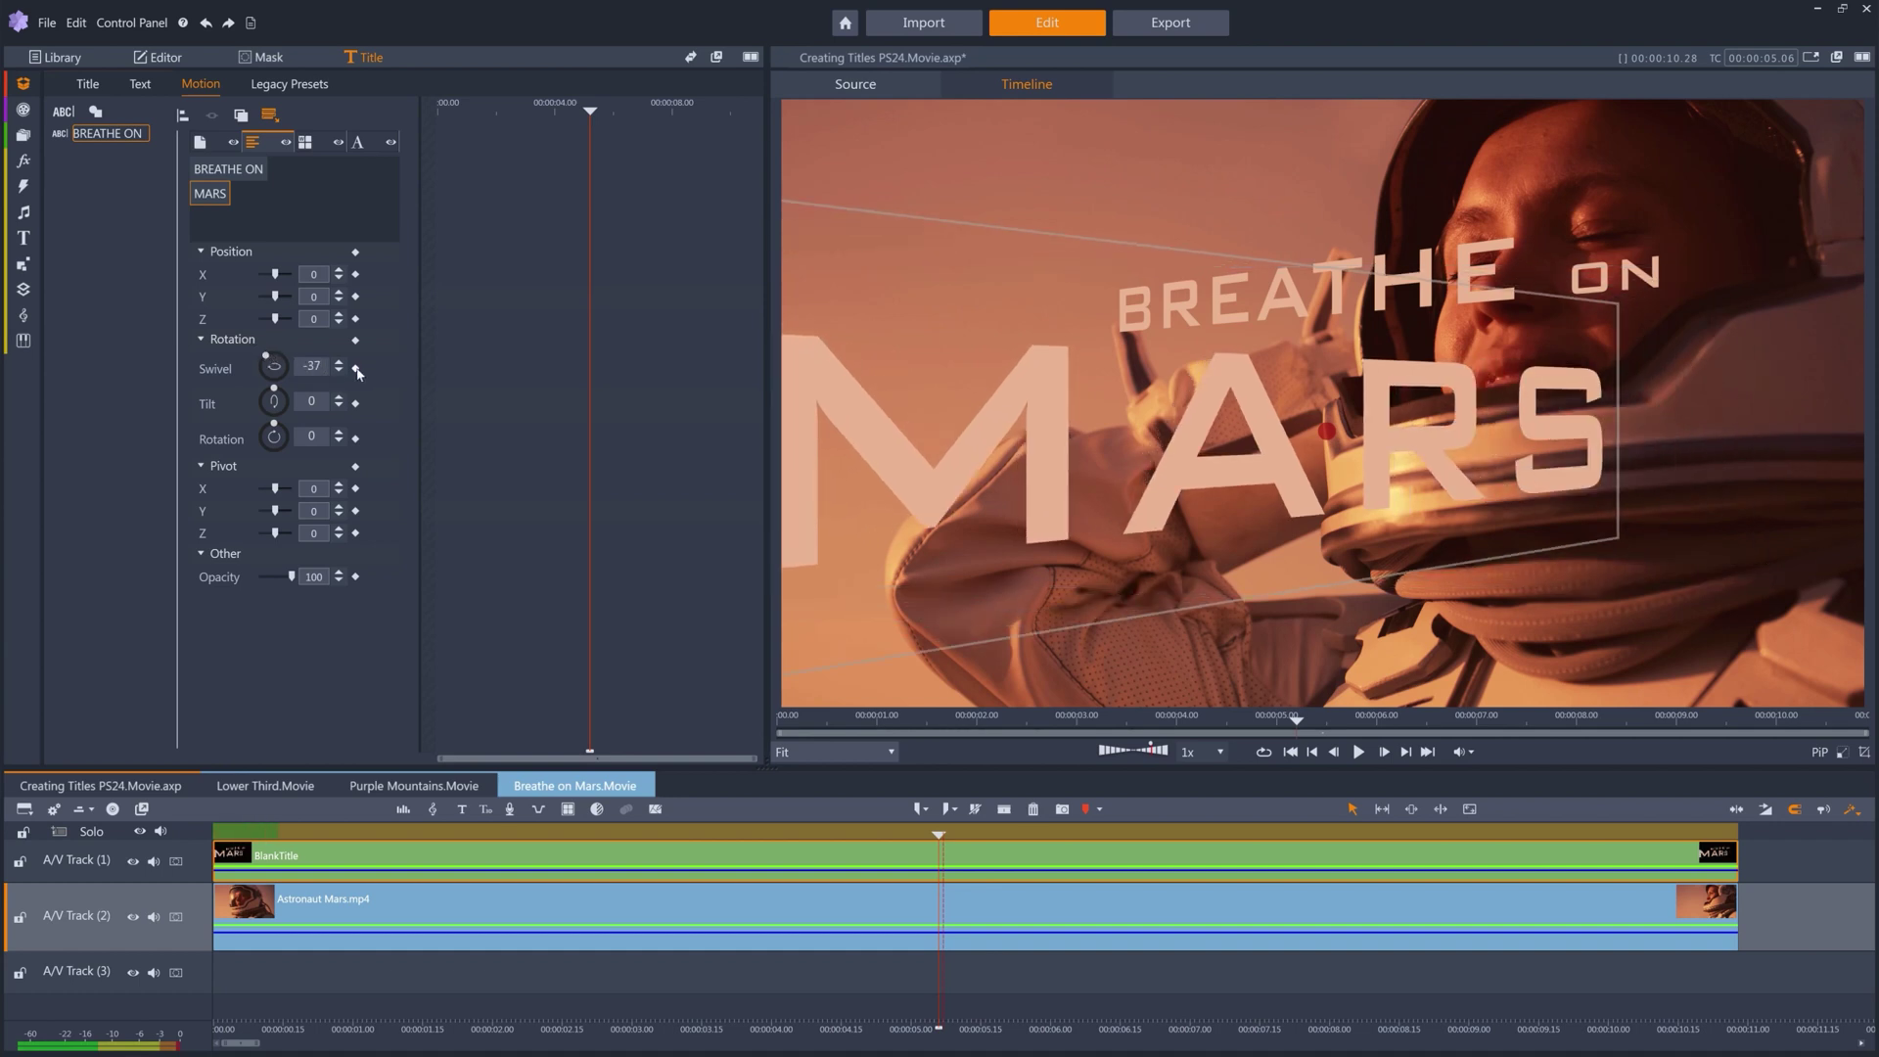
Keyframe BREATHE ON's swivel at 0 on the first frame and preview the turn to 38.
key(Home)
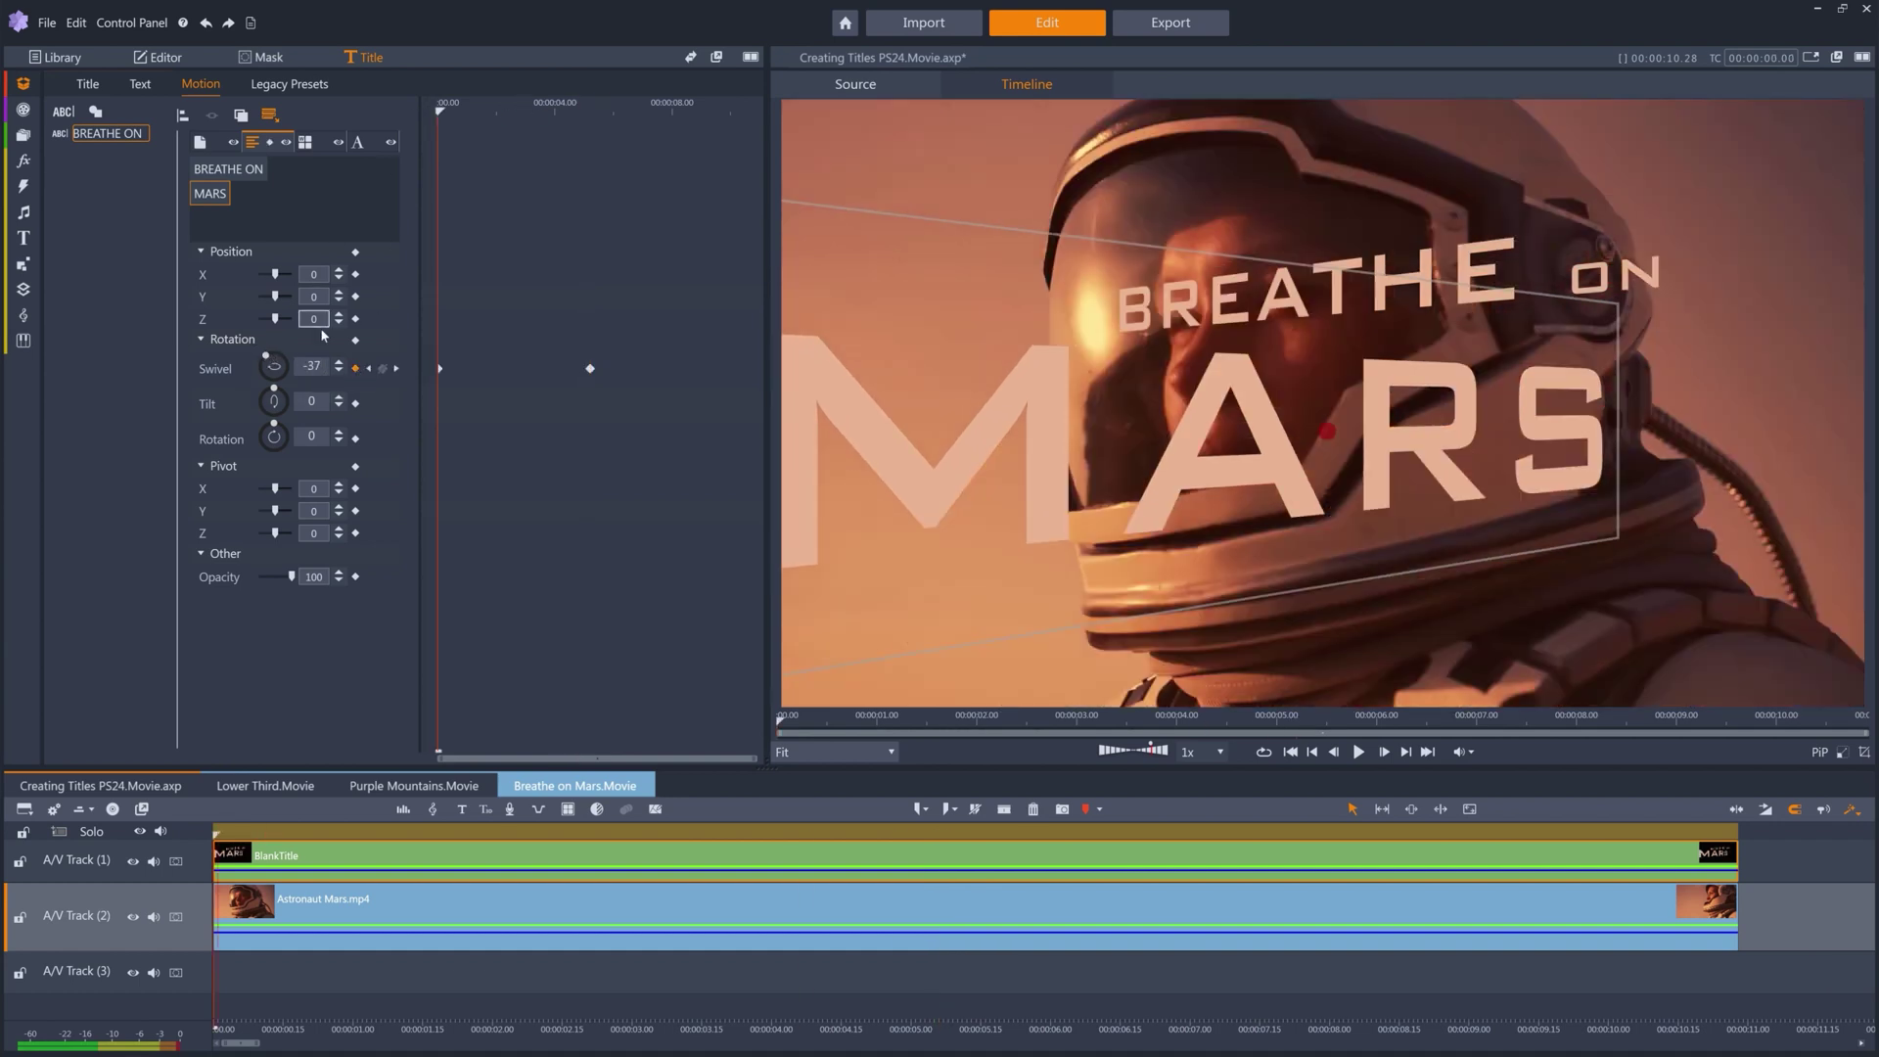
click(259, 175)
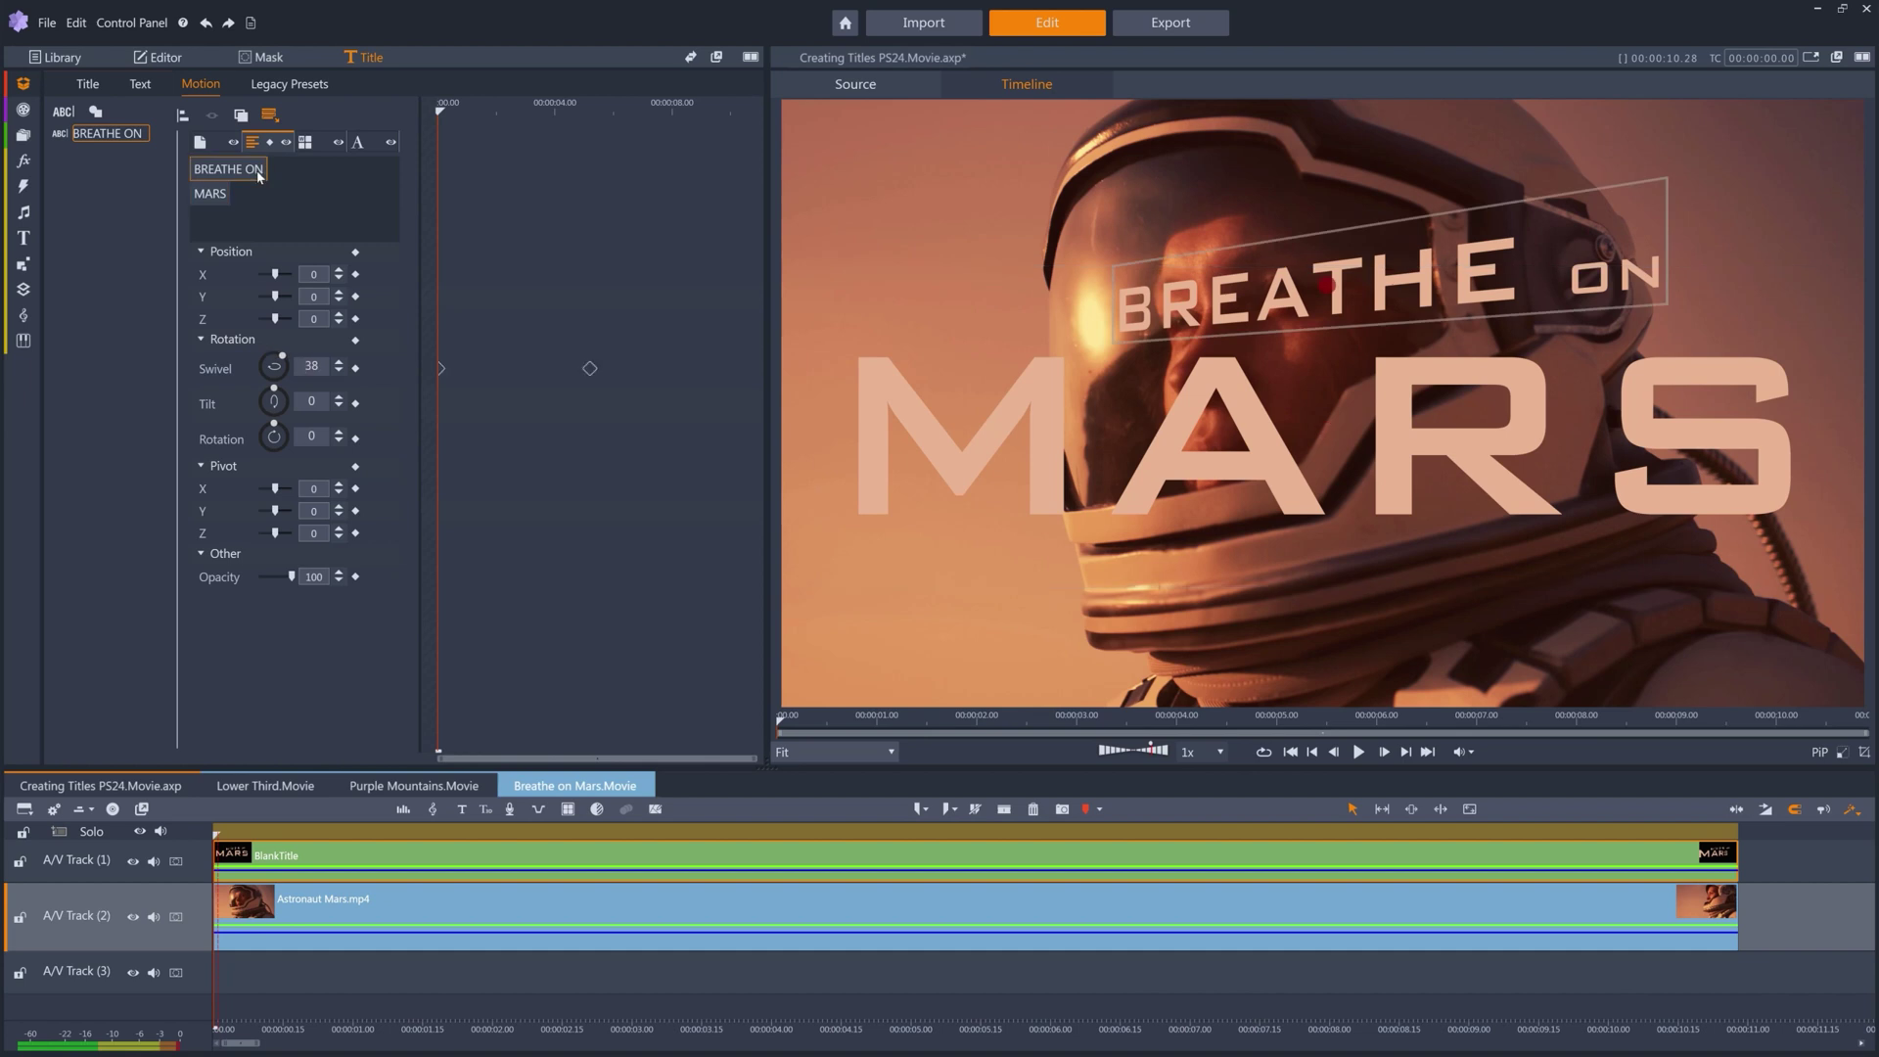
drag(439, 108, 589, 109)
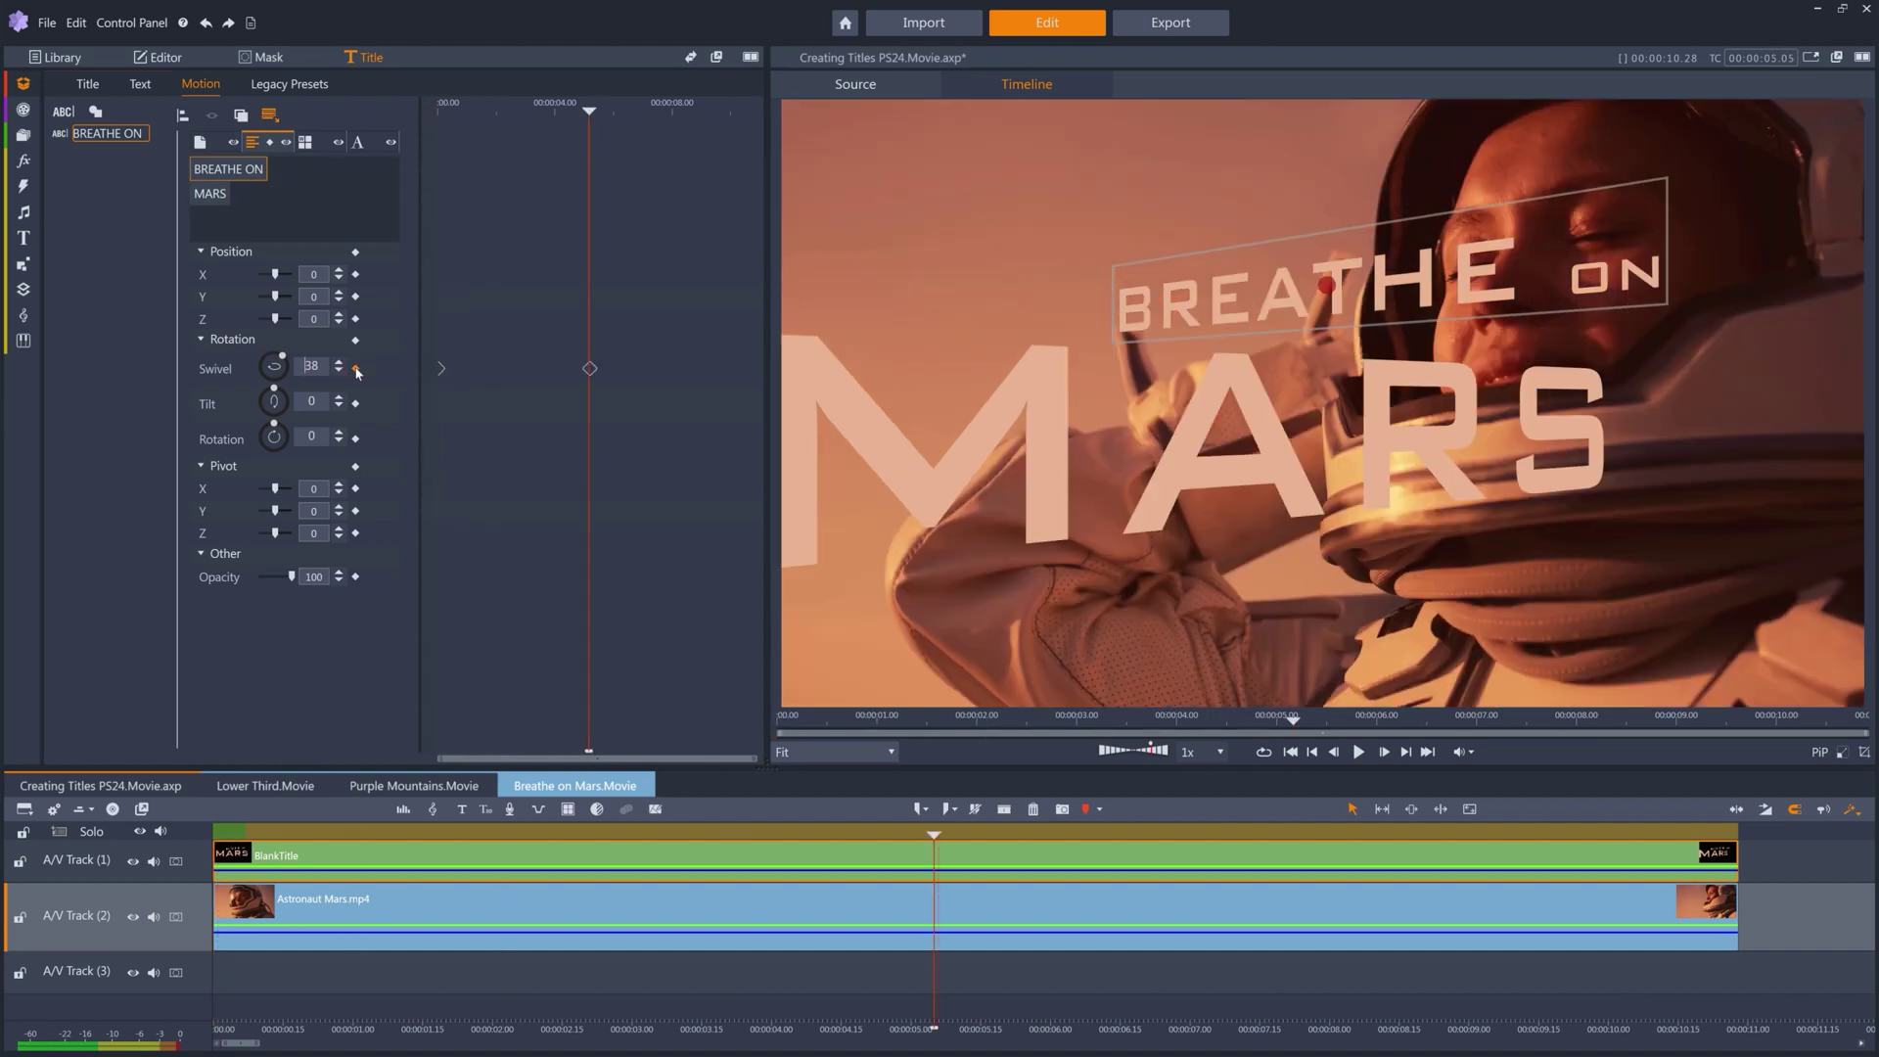
key(Home)
text(0)
key(Return)
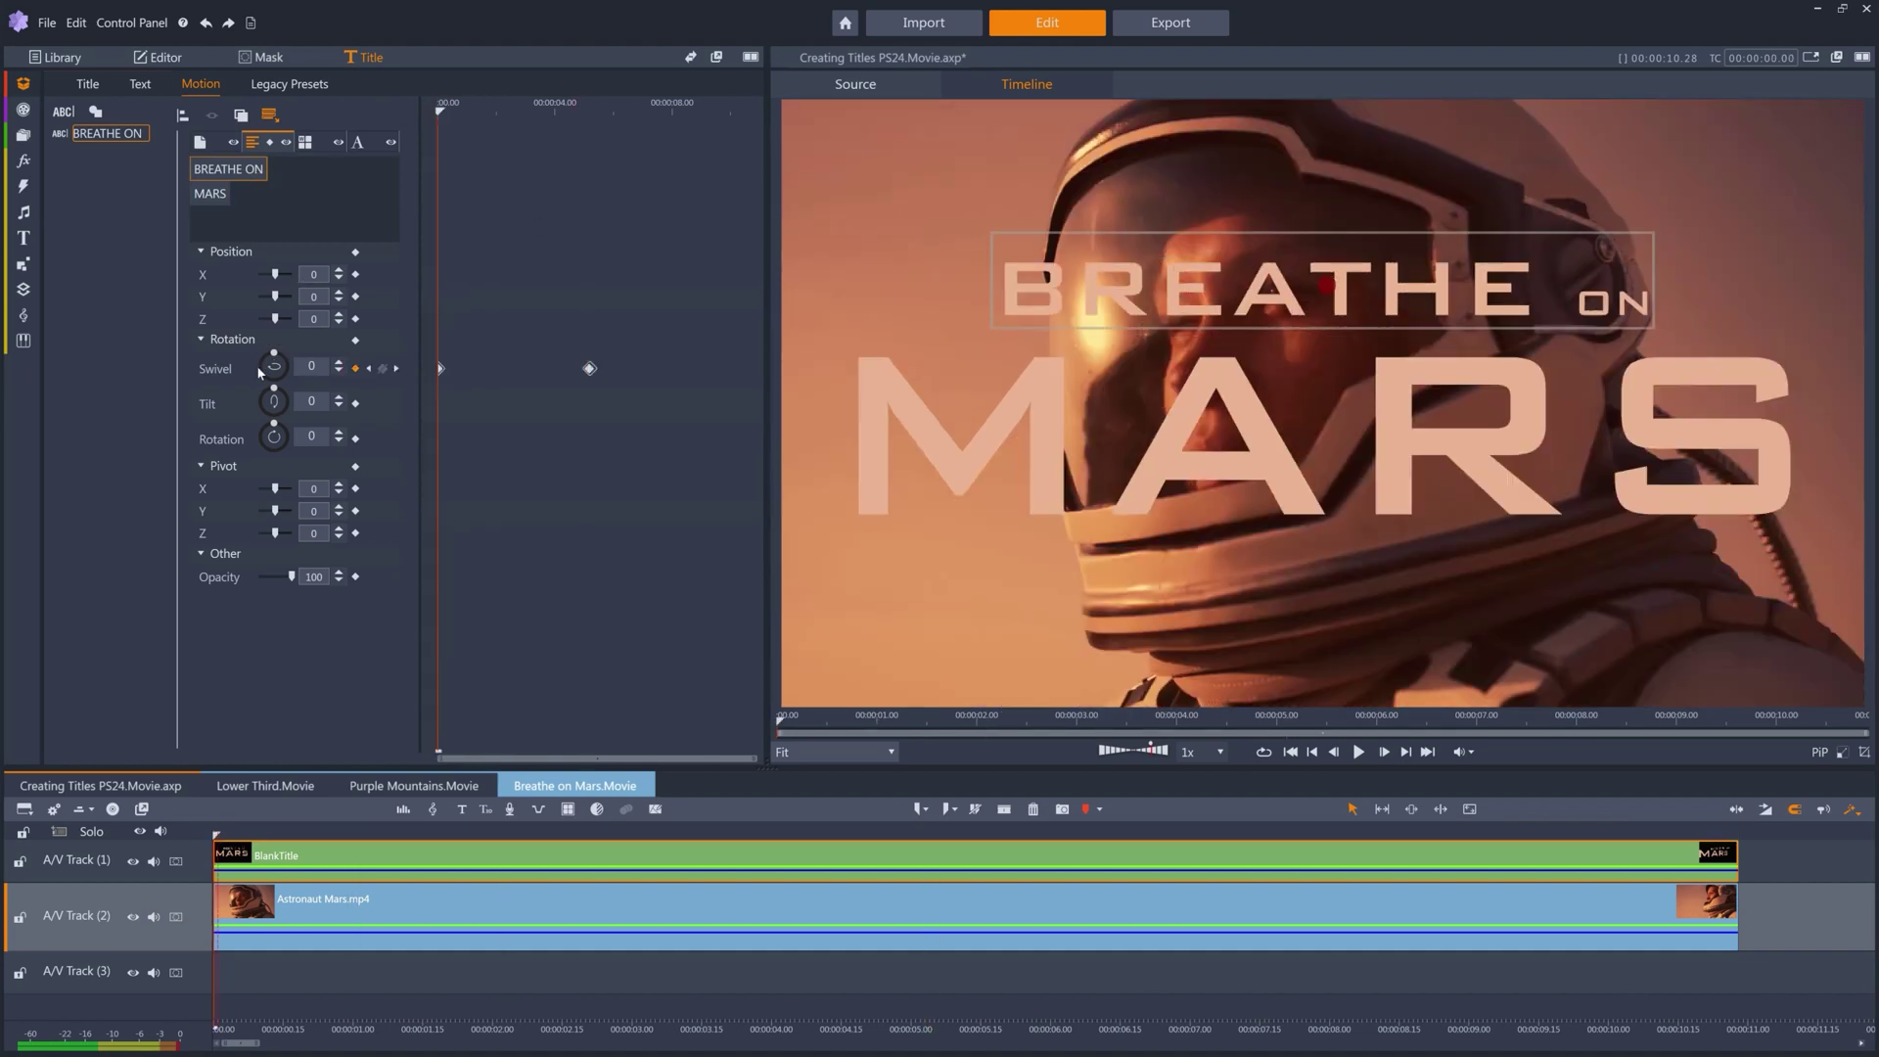
key(space)
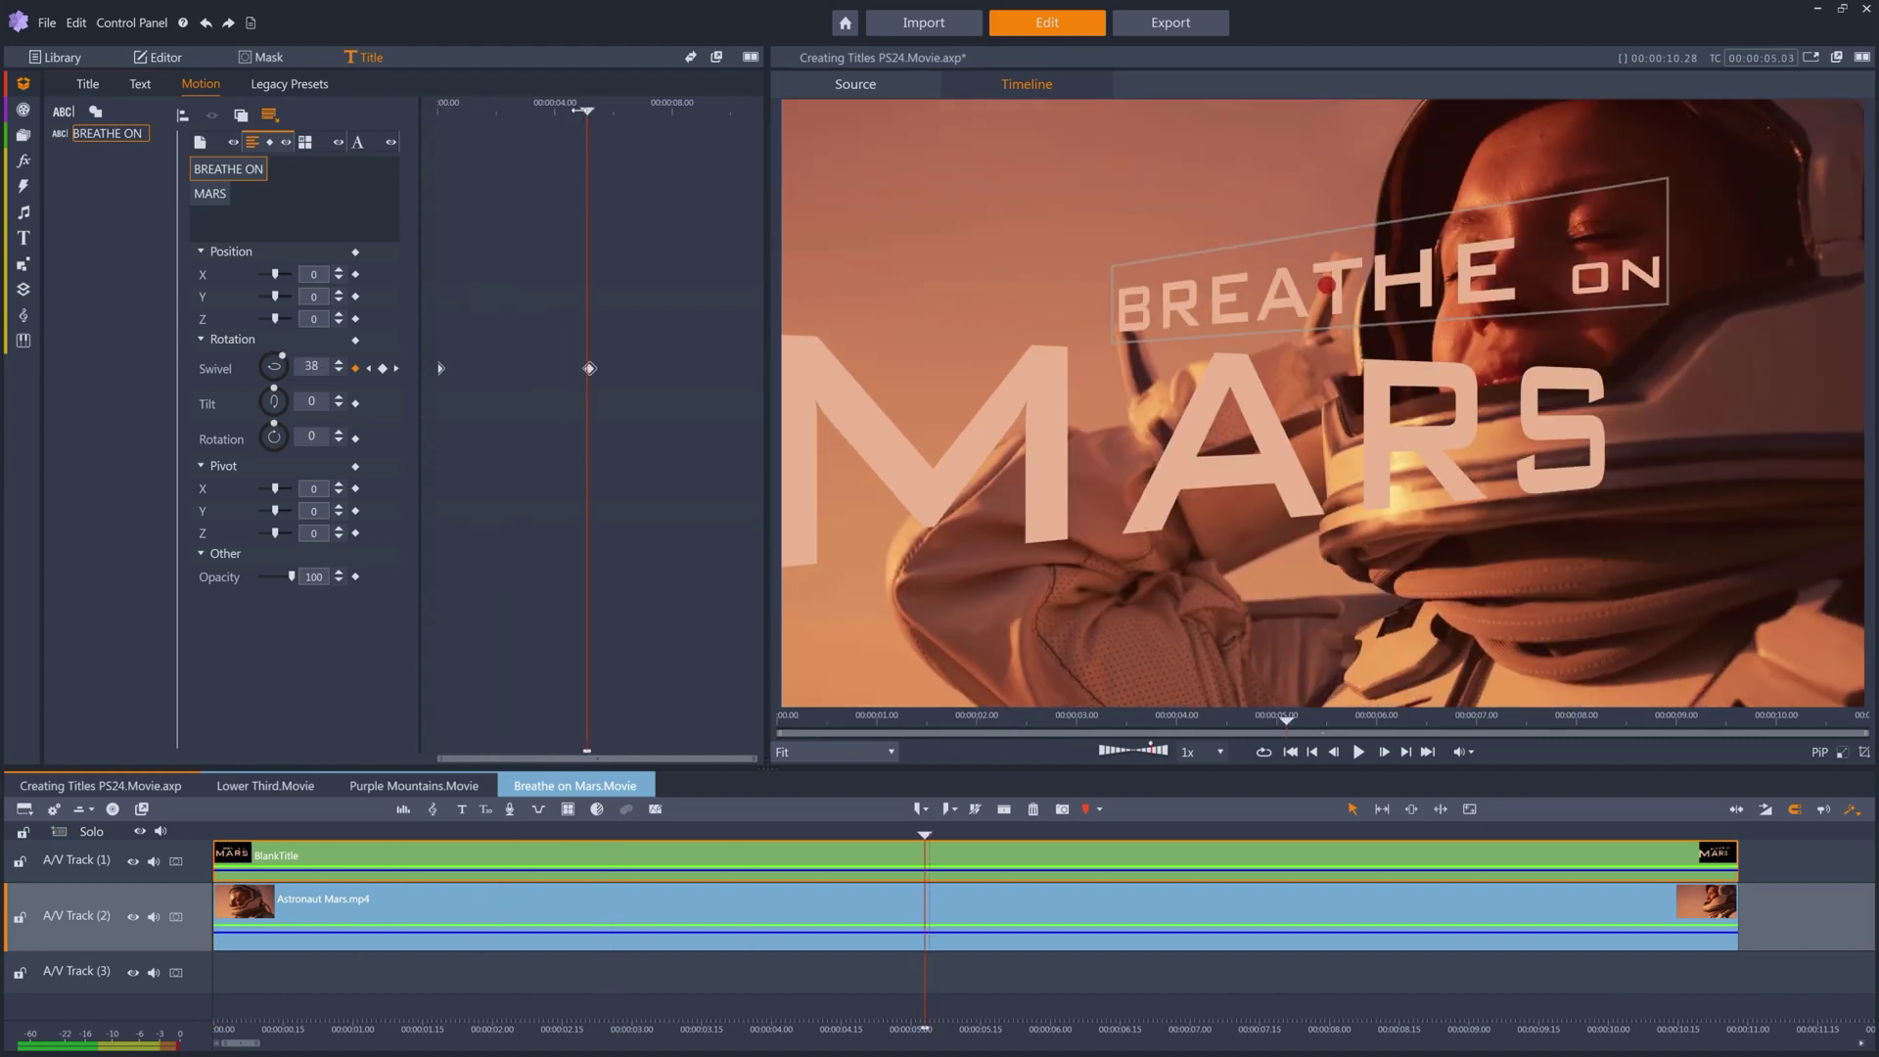
In word mode, keyframe MARS's Position Y at -4 near 5 s and 0 near 2 s.
click(304, 143)
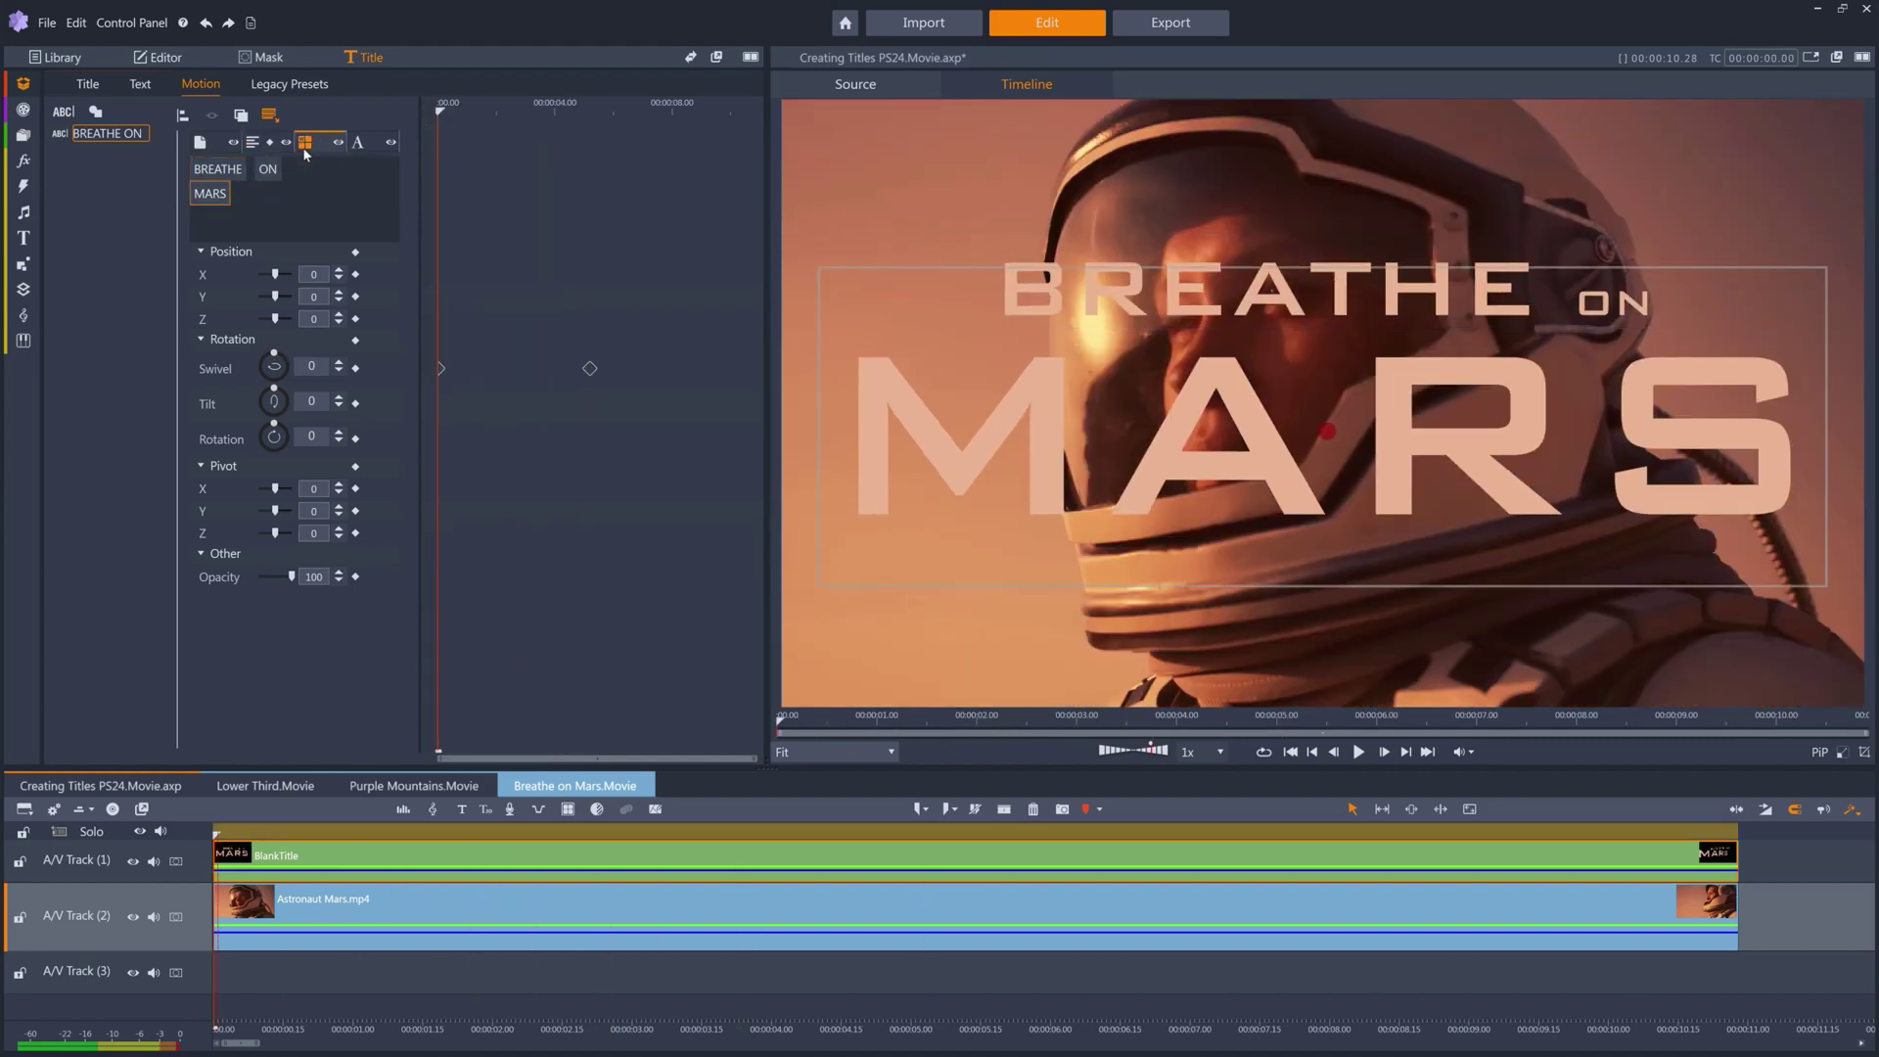
drag(438, 110, 589, 111)
click(338, 302)
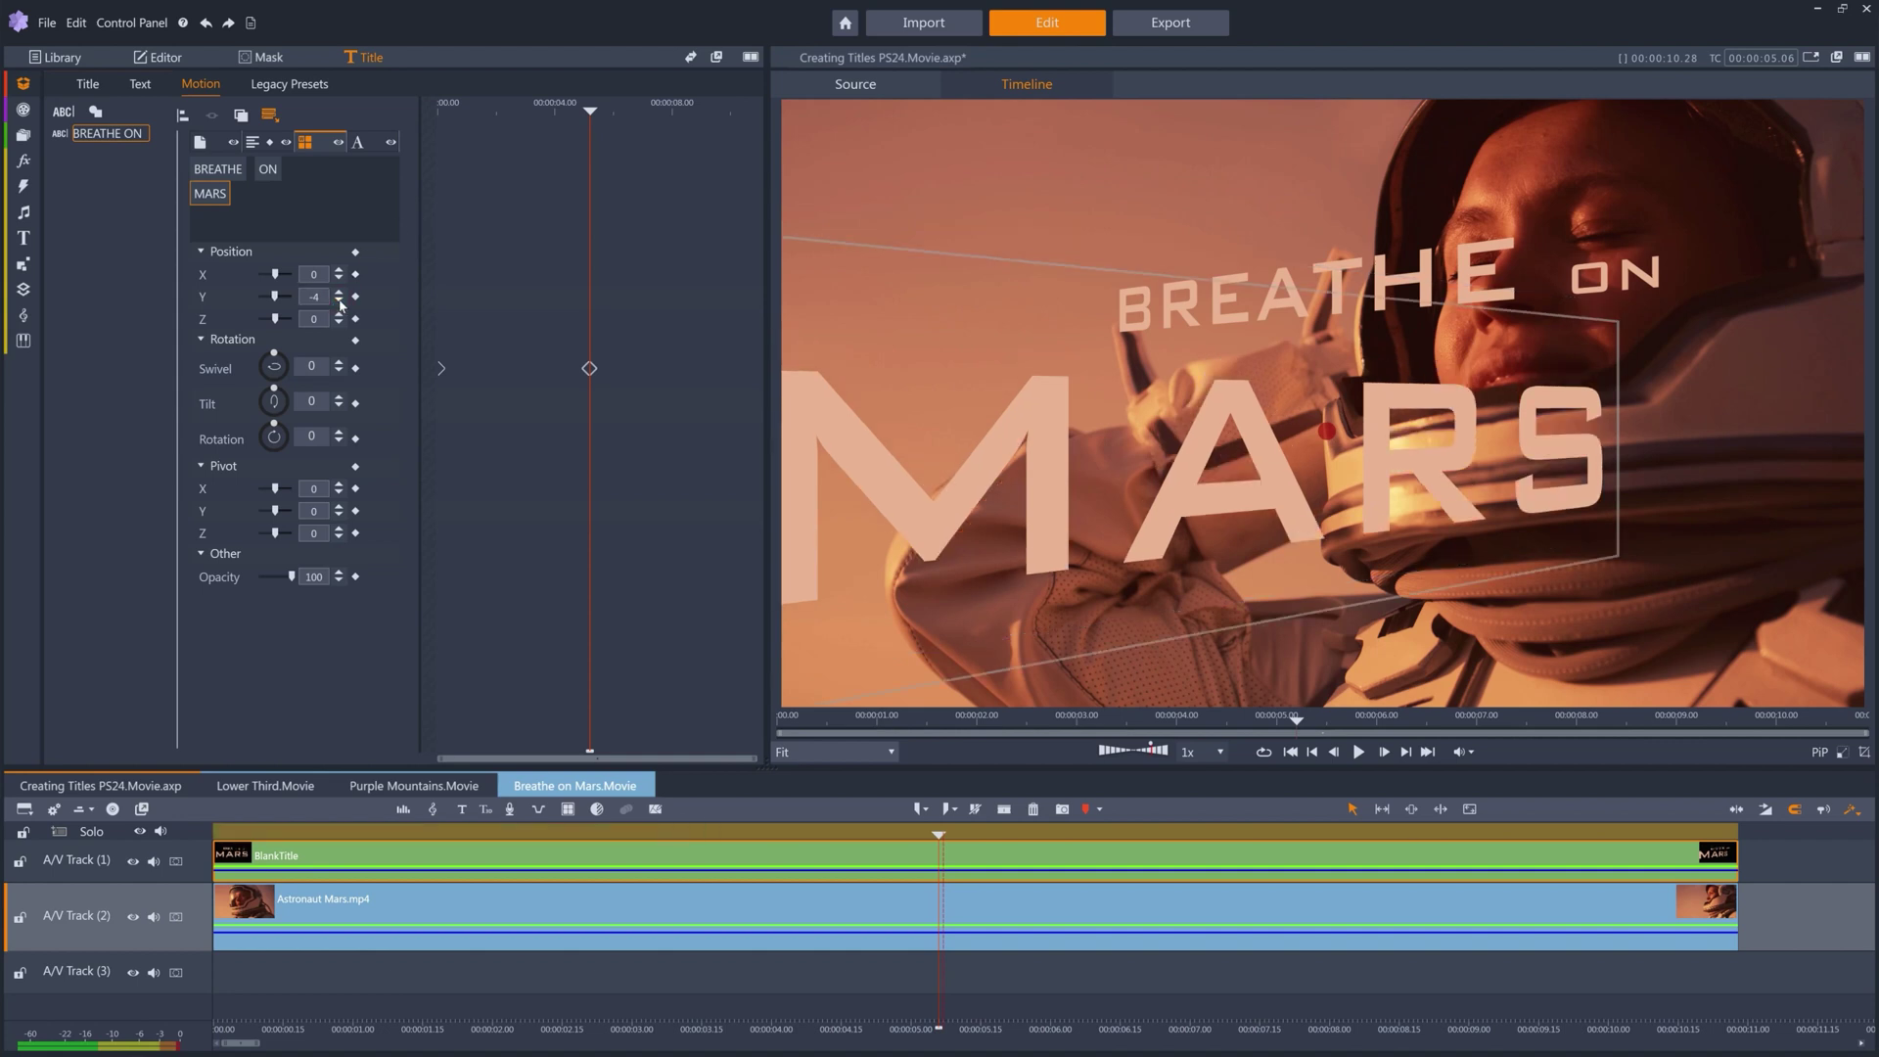
click(355, 297)
drag(589, 109, 505, 109)
drag(275, 296, 252, 354)
Keyframe BREATHE's swivel to 36 at the start of the title.
click(232, 173)
click(356, 369)
key(Home)
drag(264, 364, 296, 333)
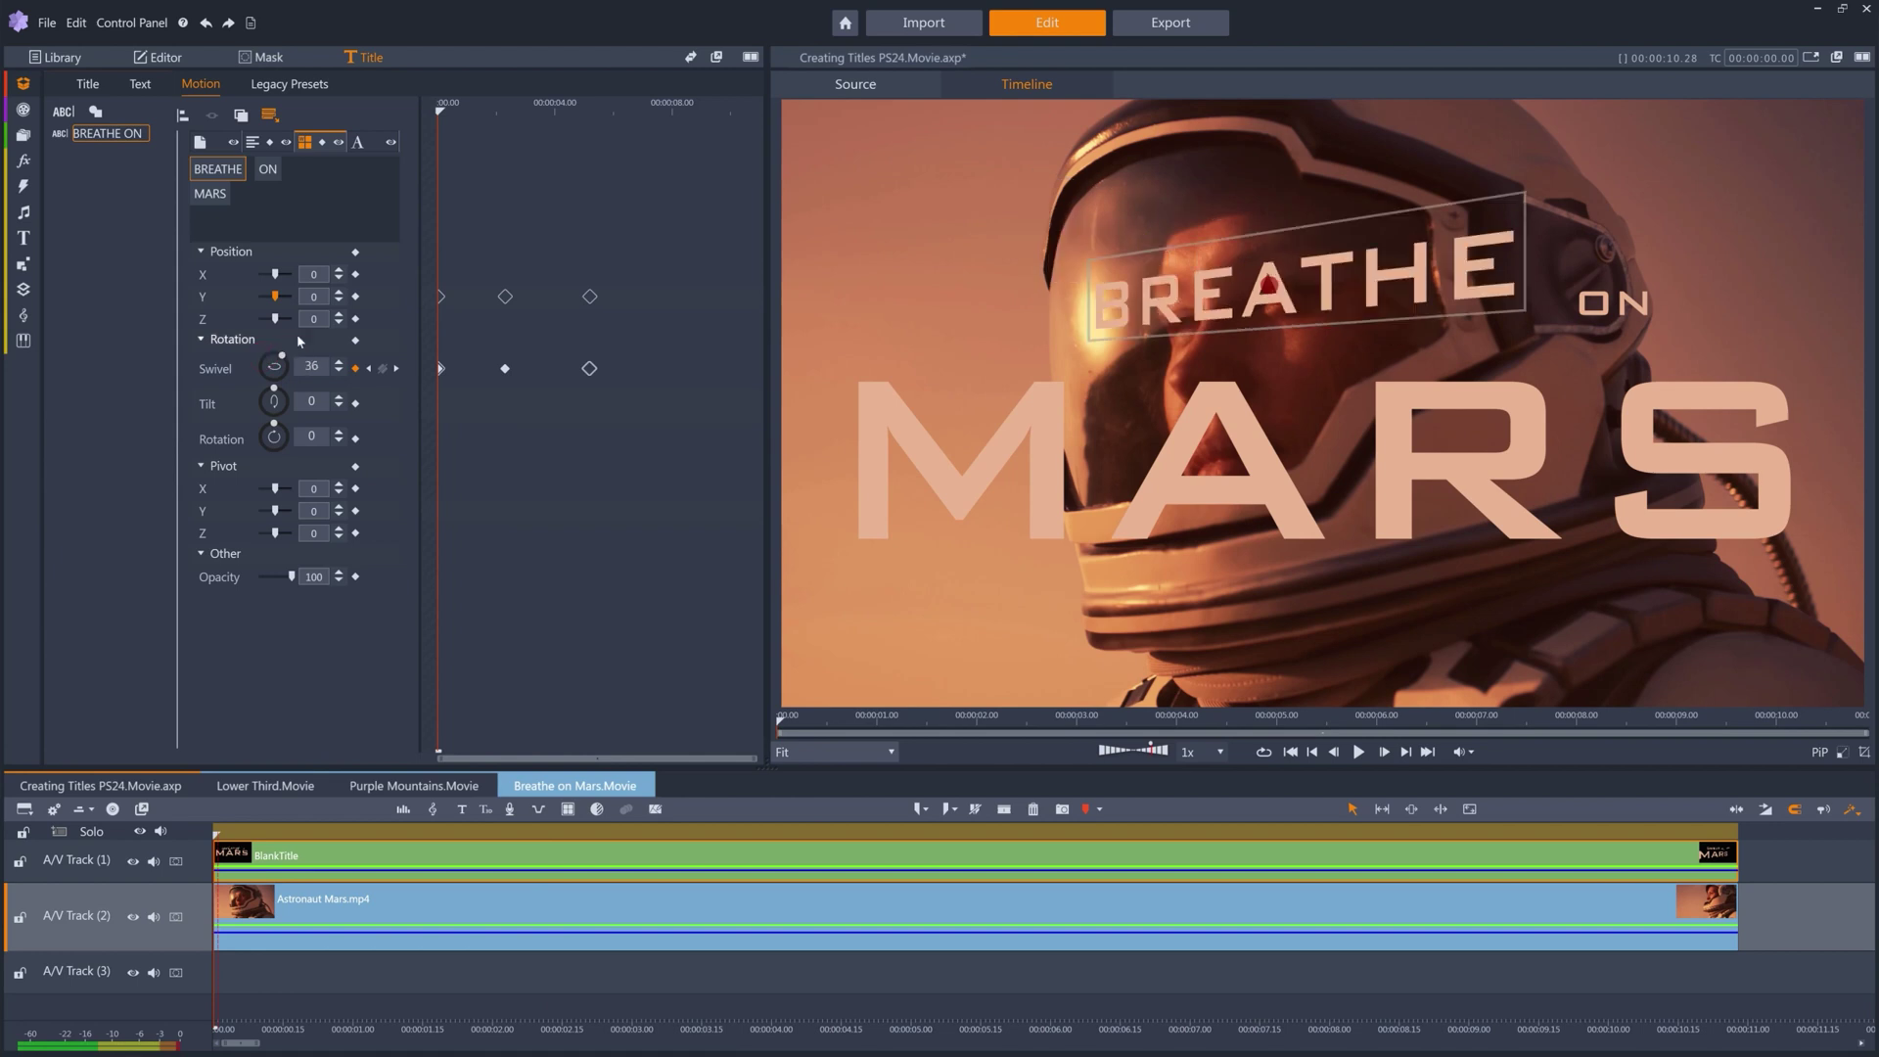
In letter mode, keyframe the N of ON's swivel down to 12 around 3.2 s.
click(358, 143)
click(337, 169)
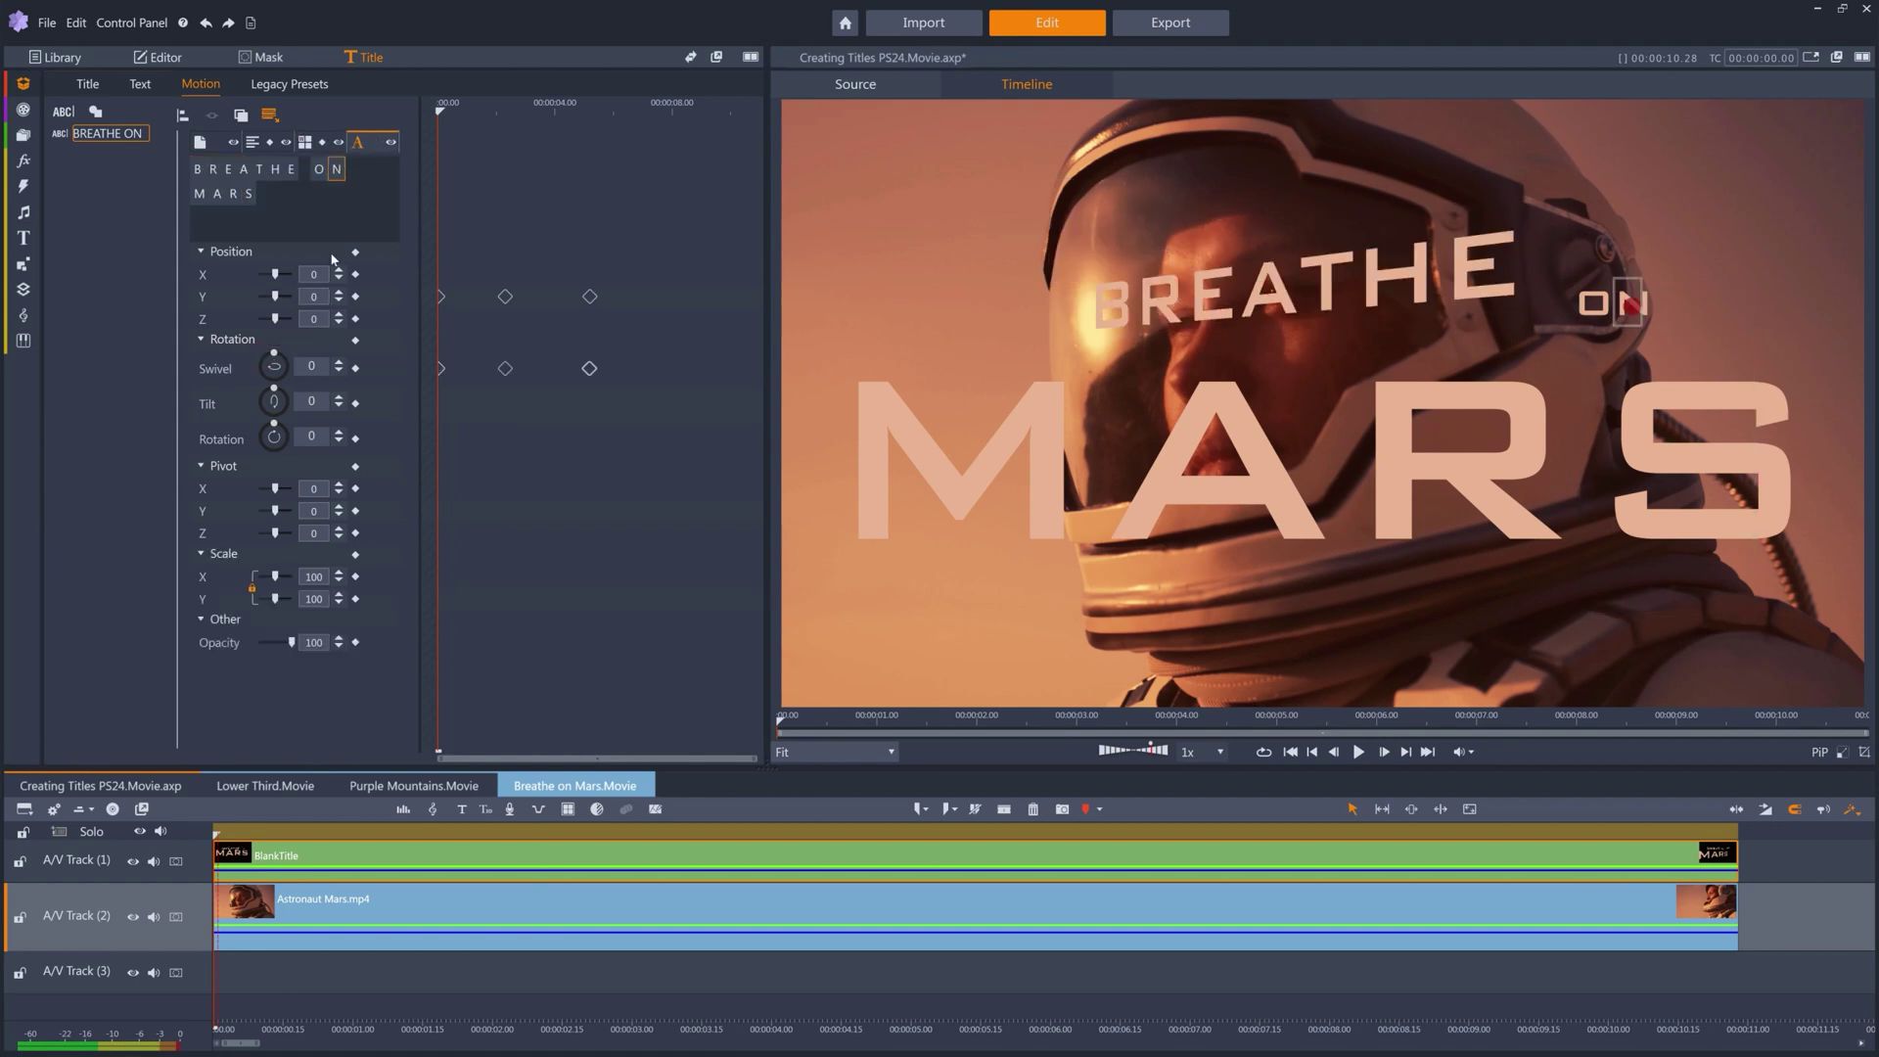
drag(441, 106, 592, 110)
drag(276, 370, 279, 344)
Nudge and review the letter swivel, then undo back to the plain two-line title.
key(Left)
click(439, 110)
mouse_move(439, 109)
mouse_down()
mouse_move(599, 105)
mouse_move(411, 122)
mouse_up()
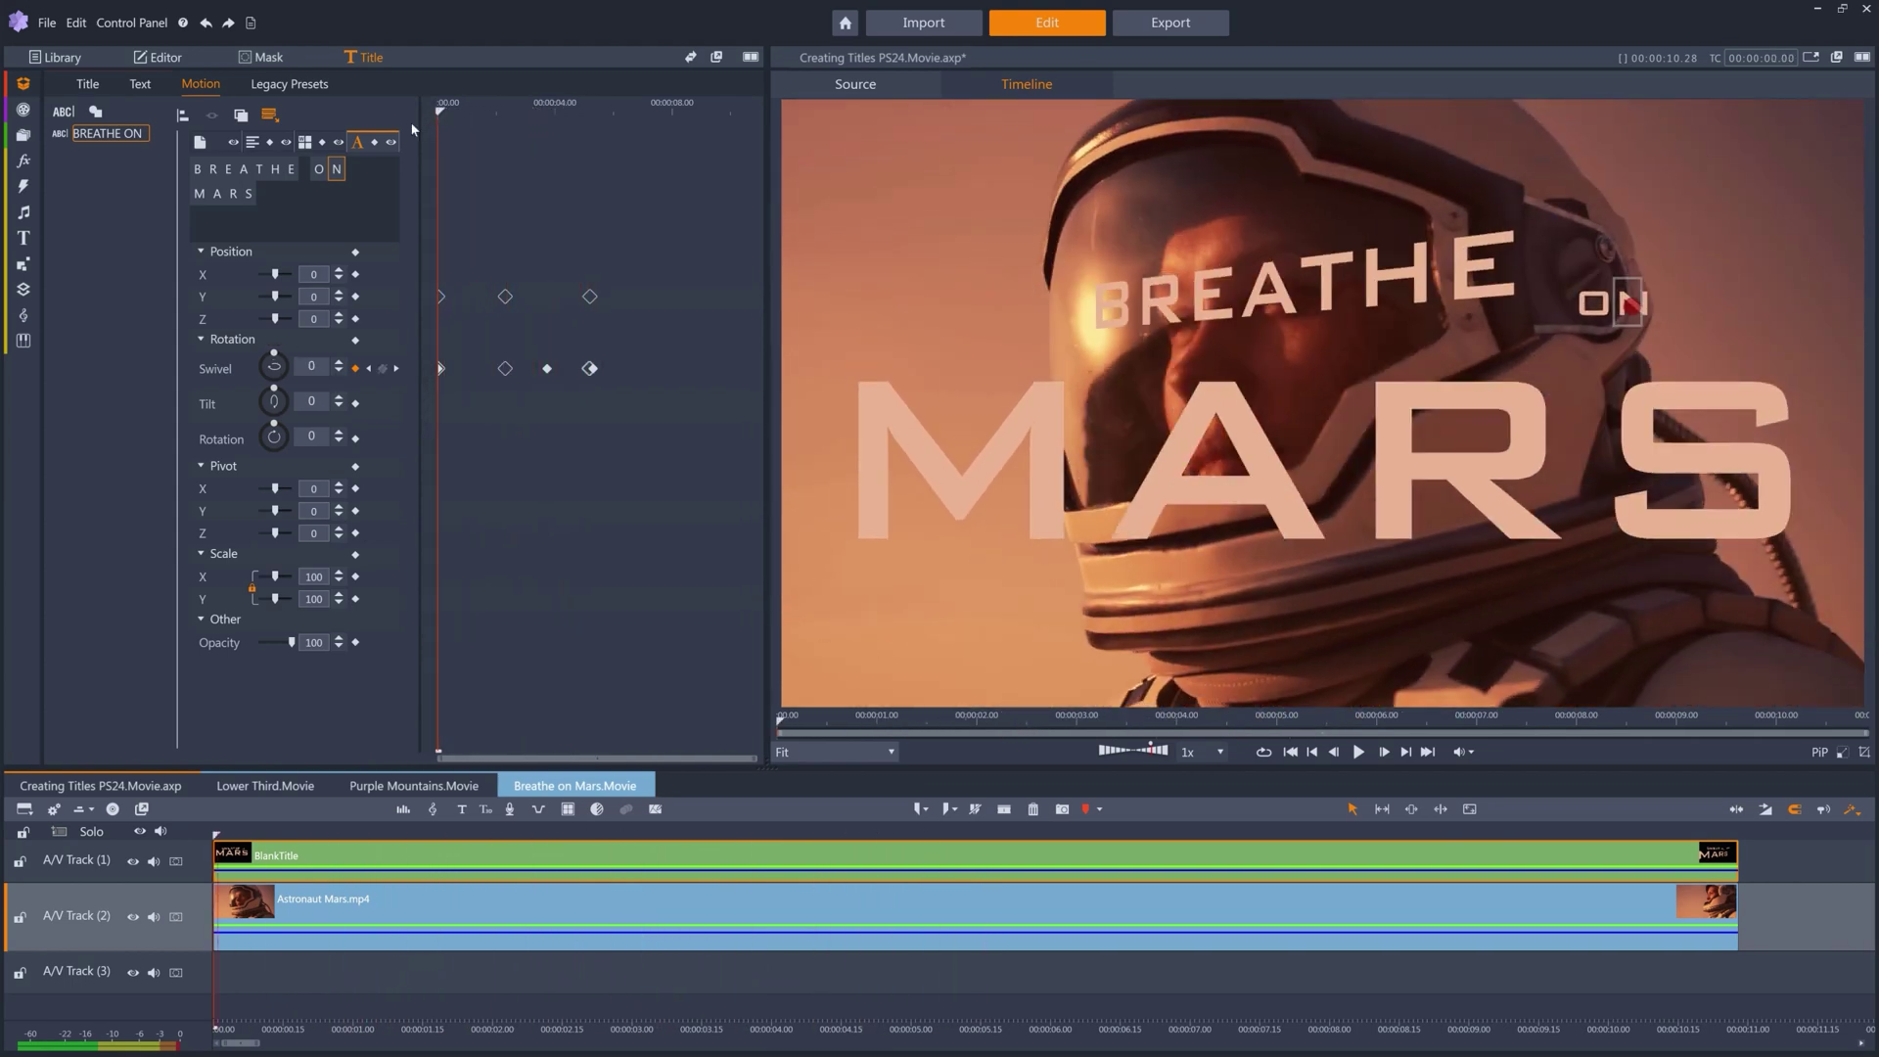
click(208, 23)
click(208, 24)
click(208, 24)
click(208, 24)
click(209, 27)
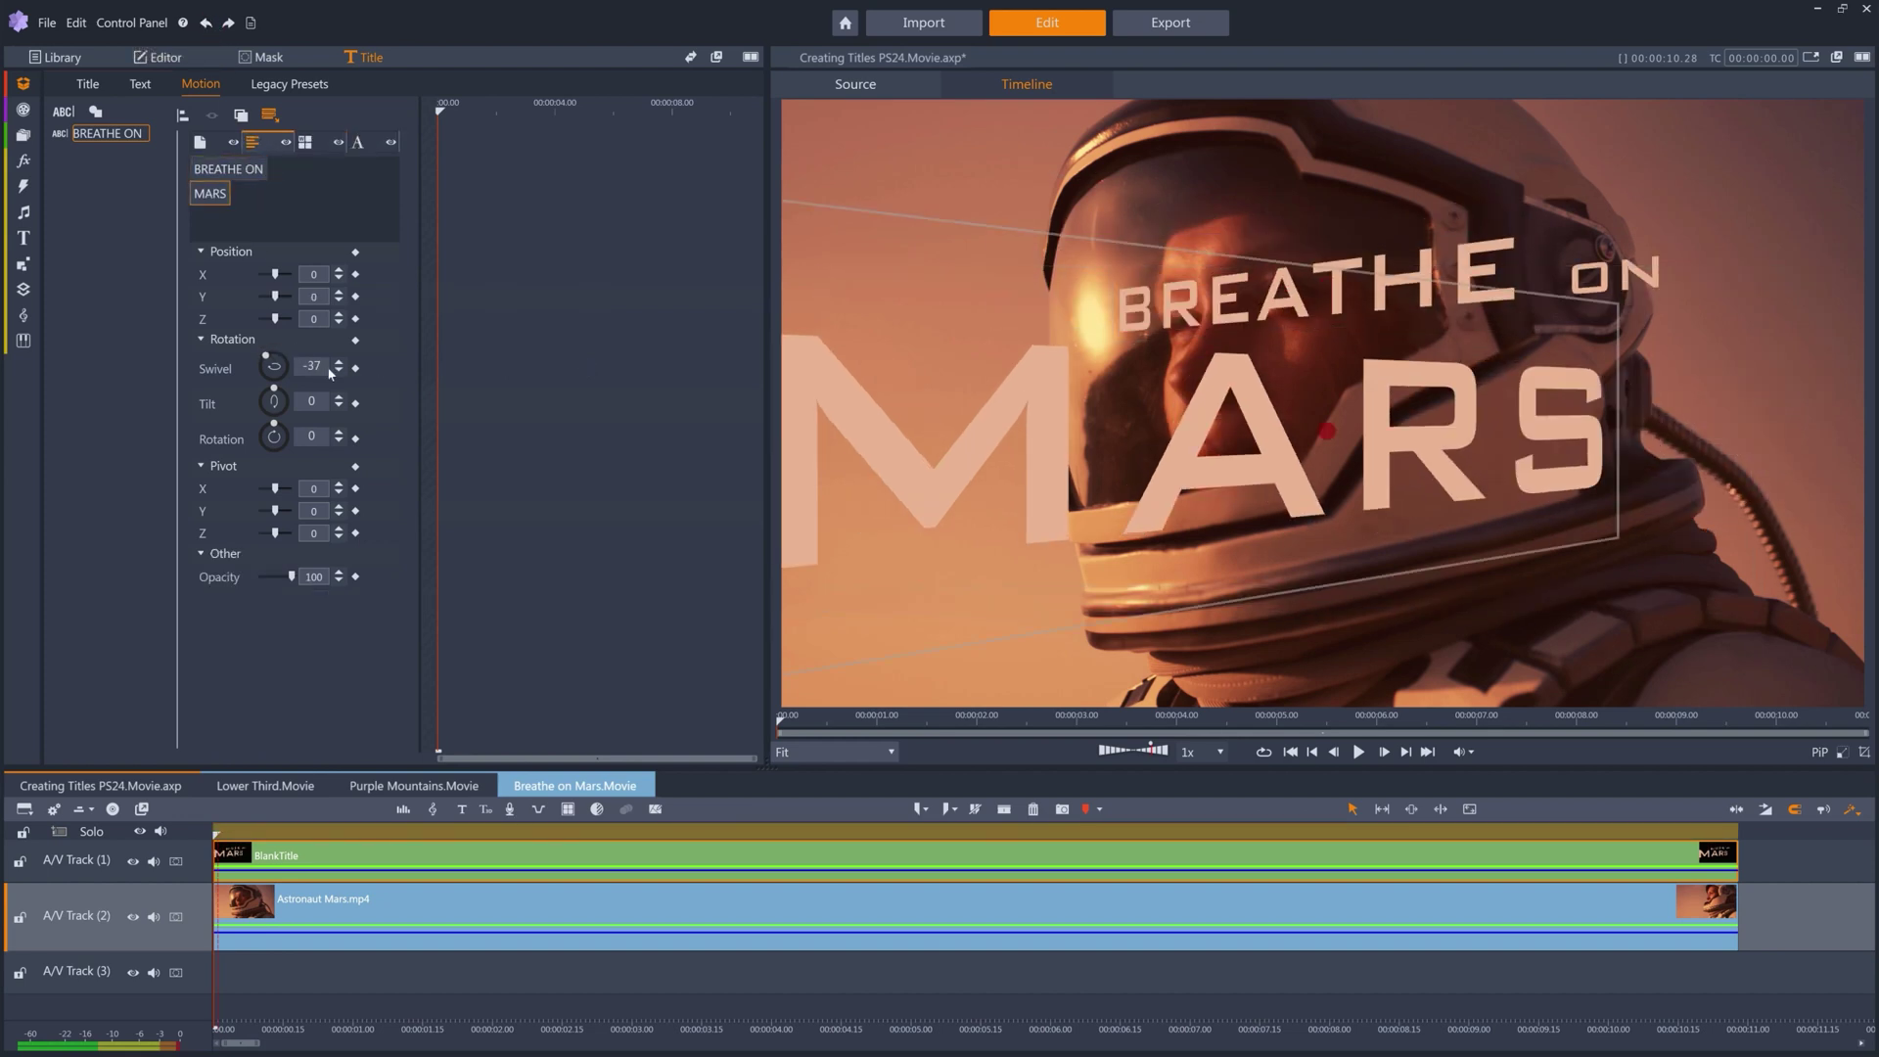
Set MARS's swivel to 0 and select BREATHE ON to flatten its swivel.
text(0)
click(234, 169)
double_click(279, 370)
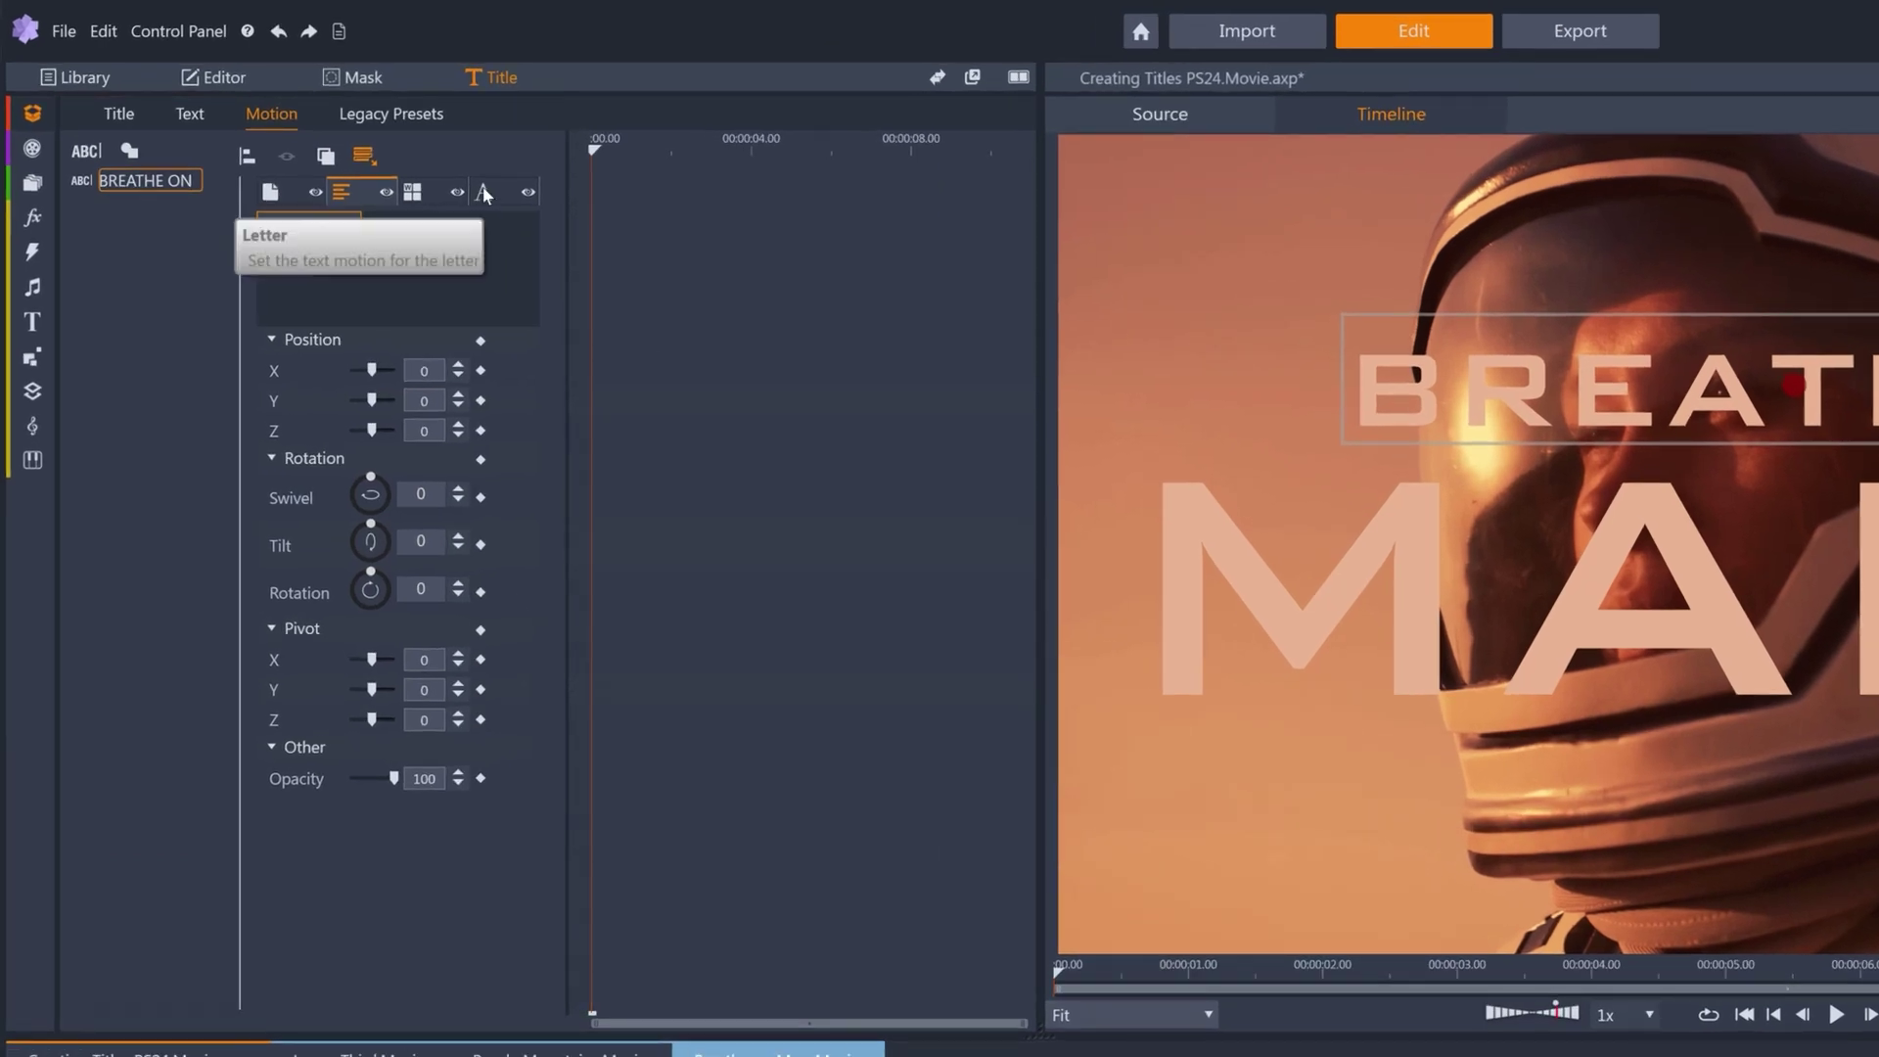
In letter mode, keyframe the M of MARS at scale 0 and opacity 0 near 0:00:00.10.
click(358, 143)
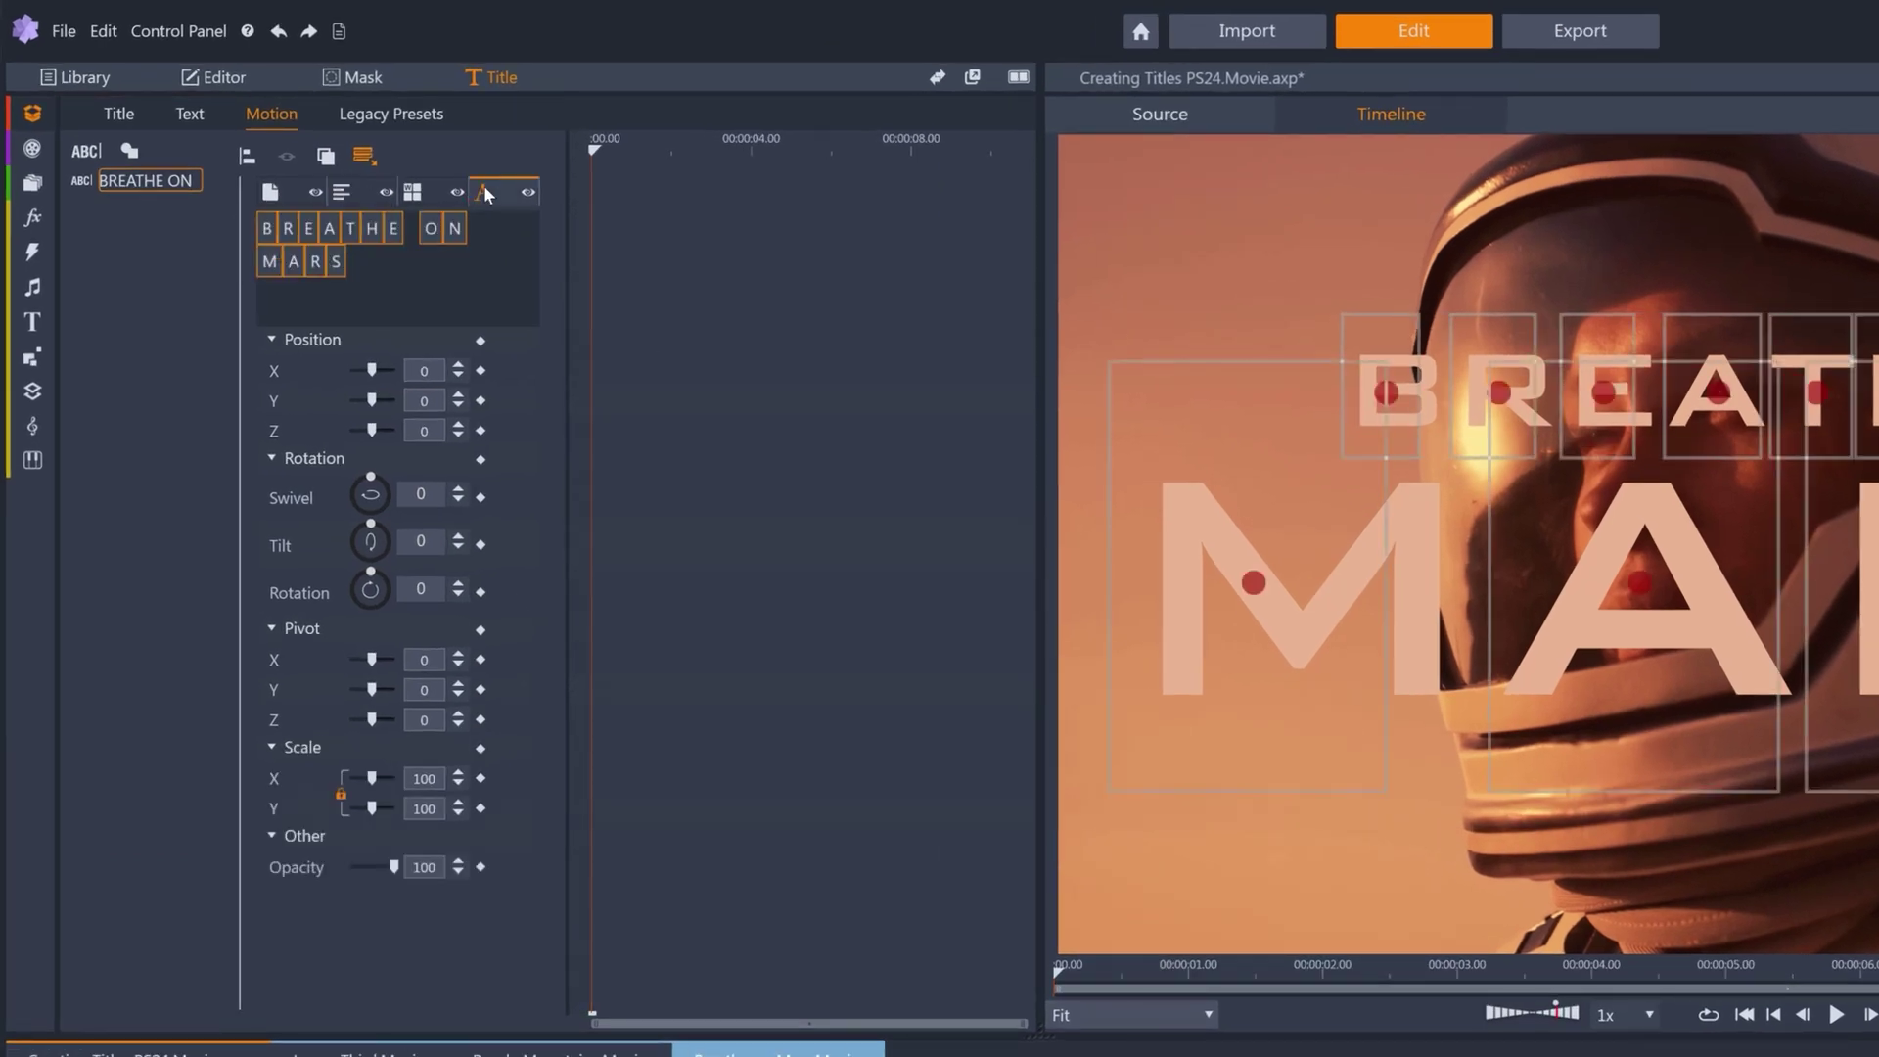
click(270, 268)
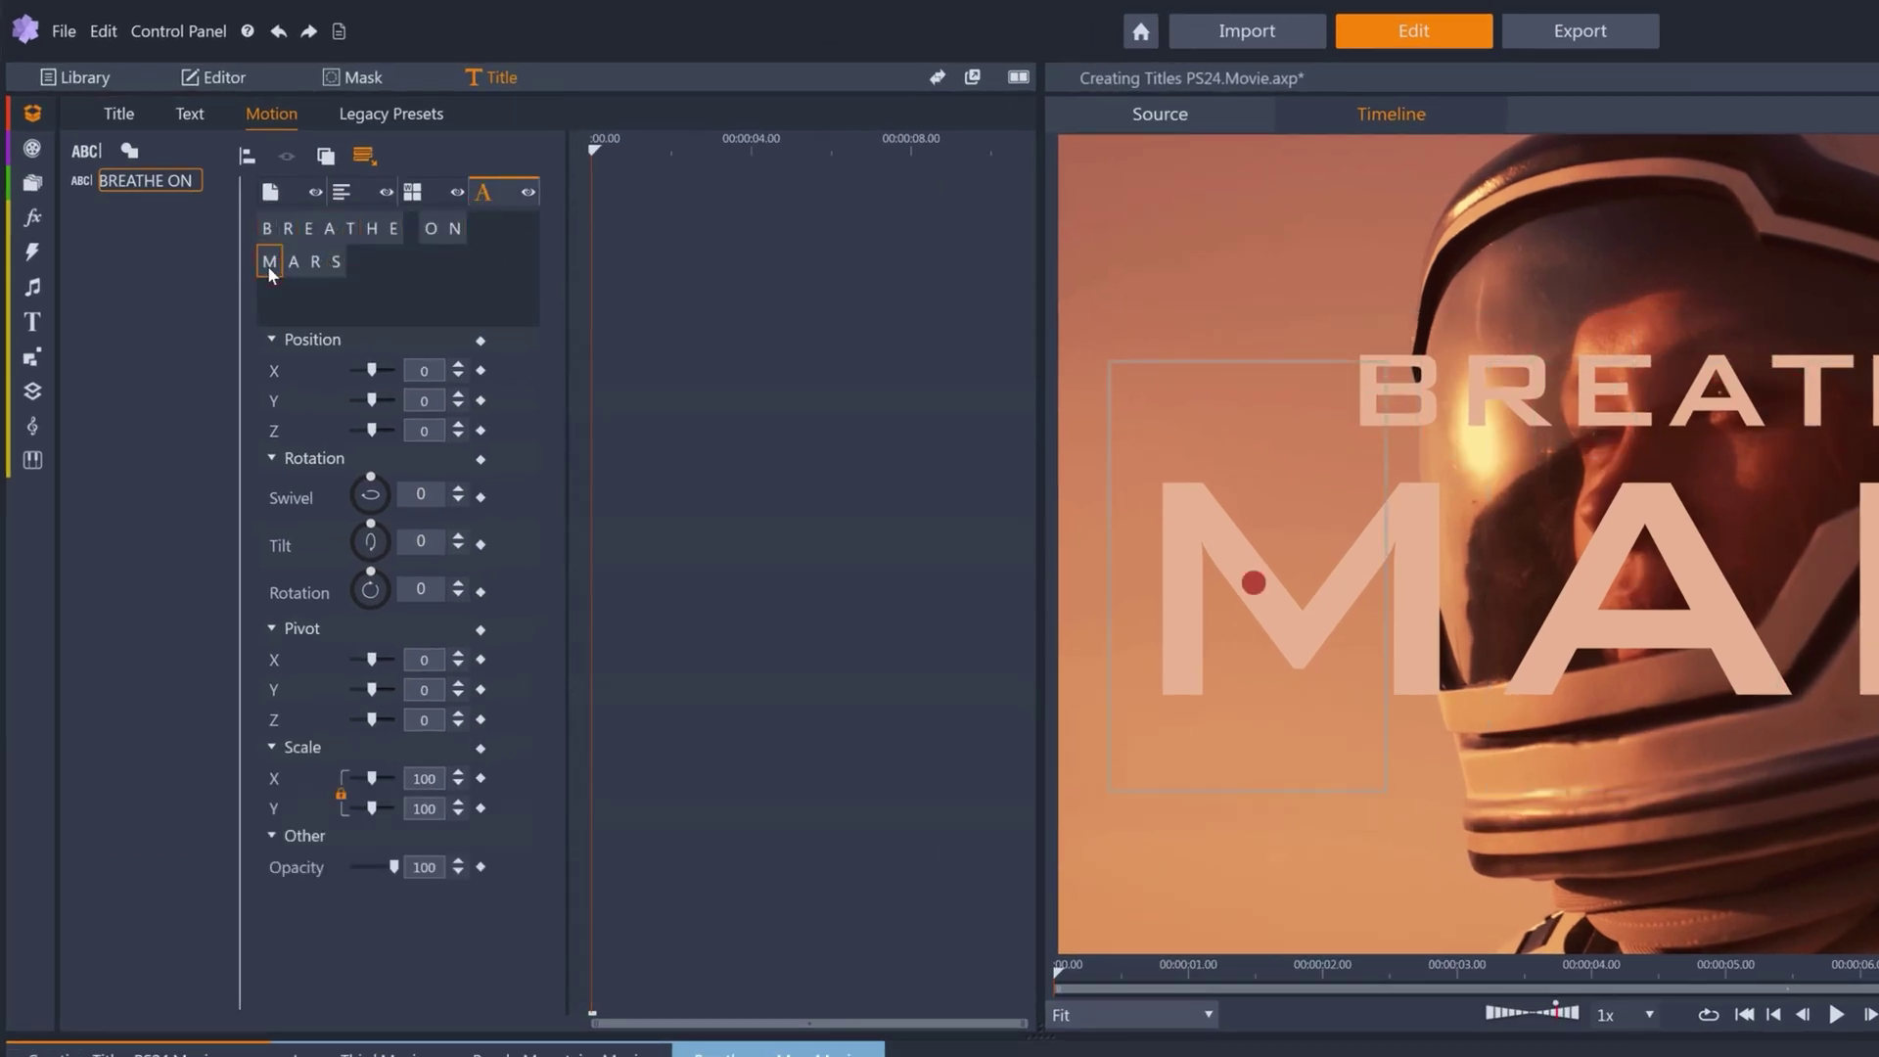
click(690, 148)
click(764, 161)
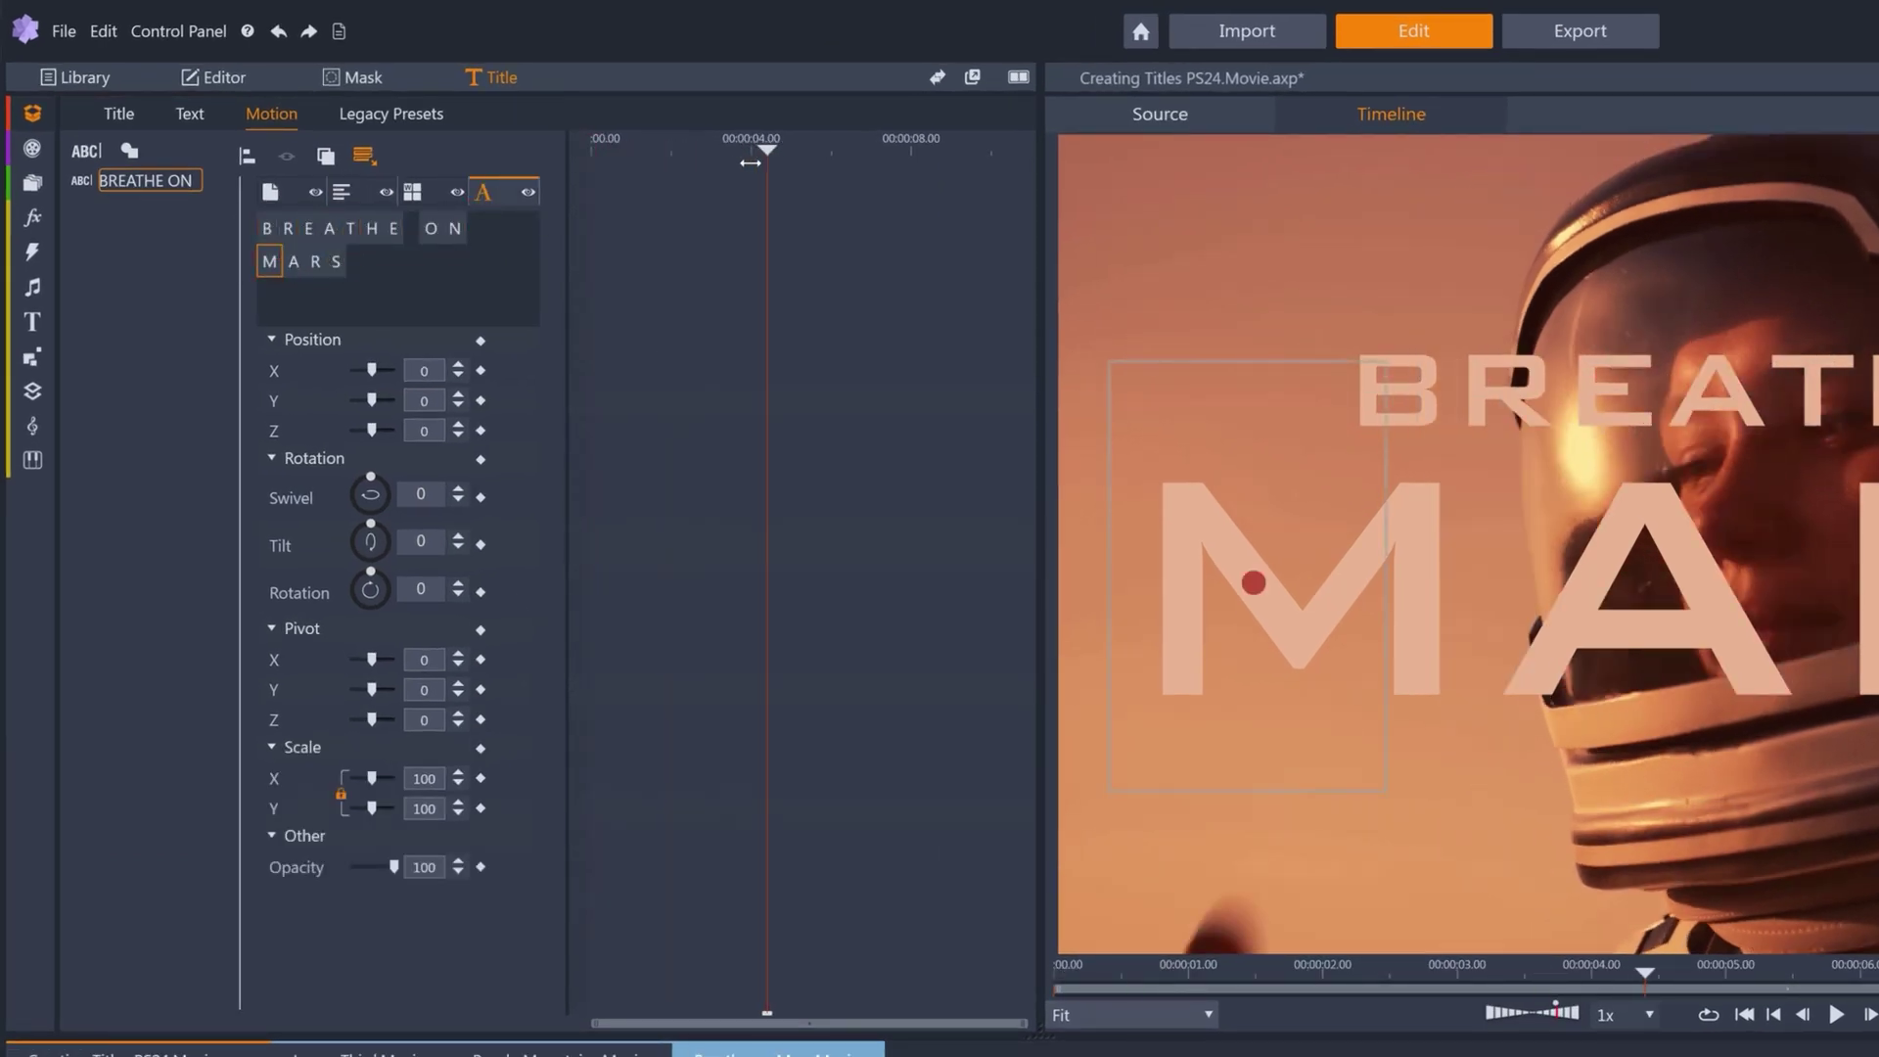
drag(765, 162, 537, 158)
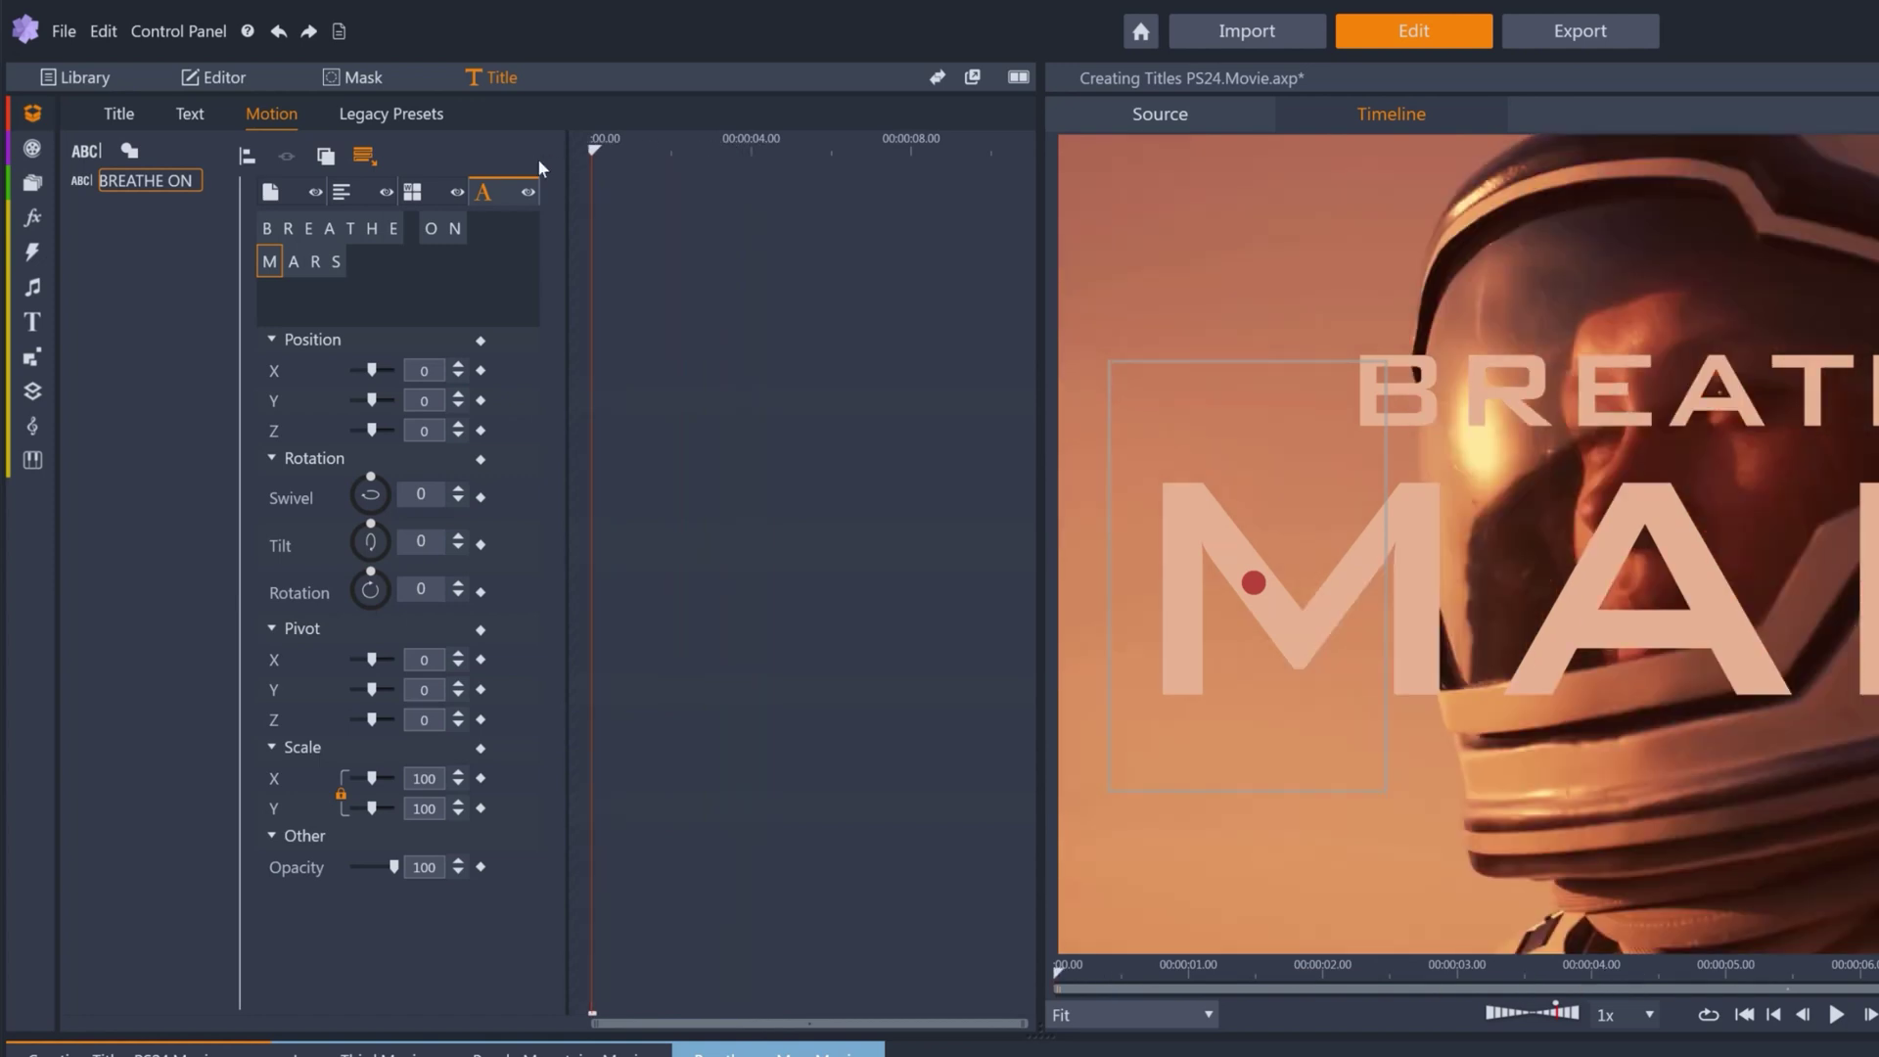
key(space)
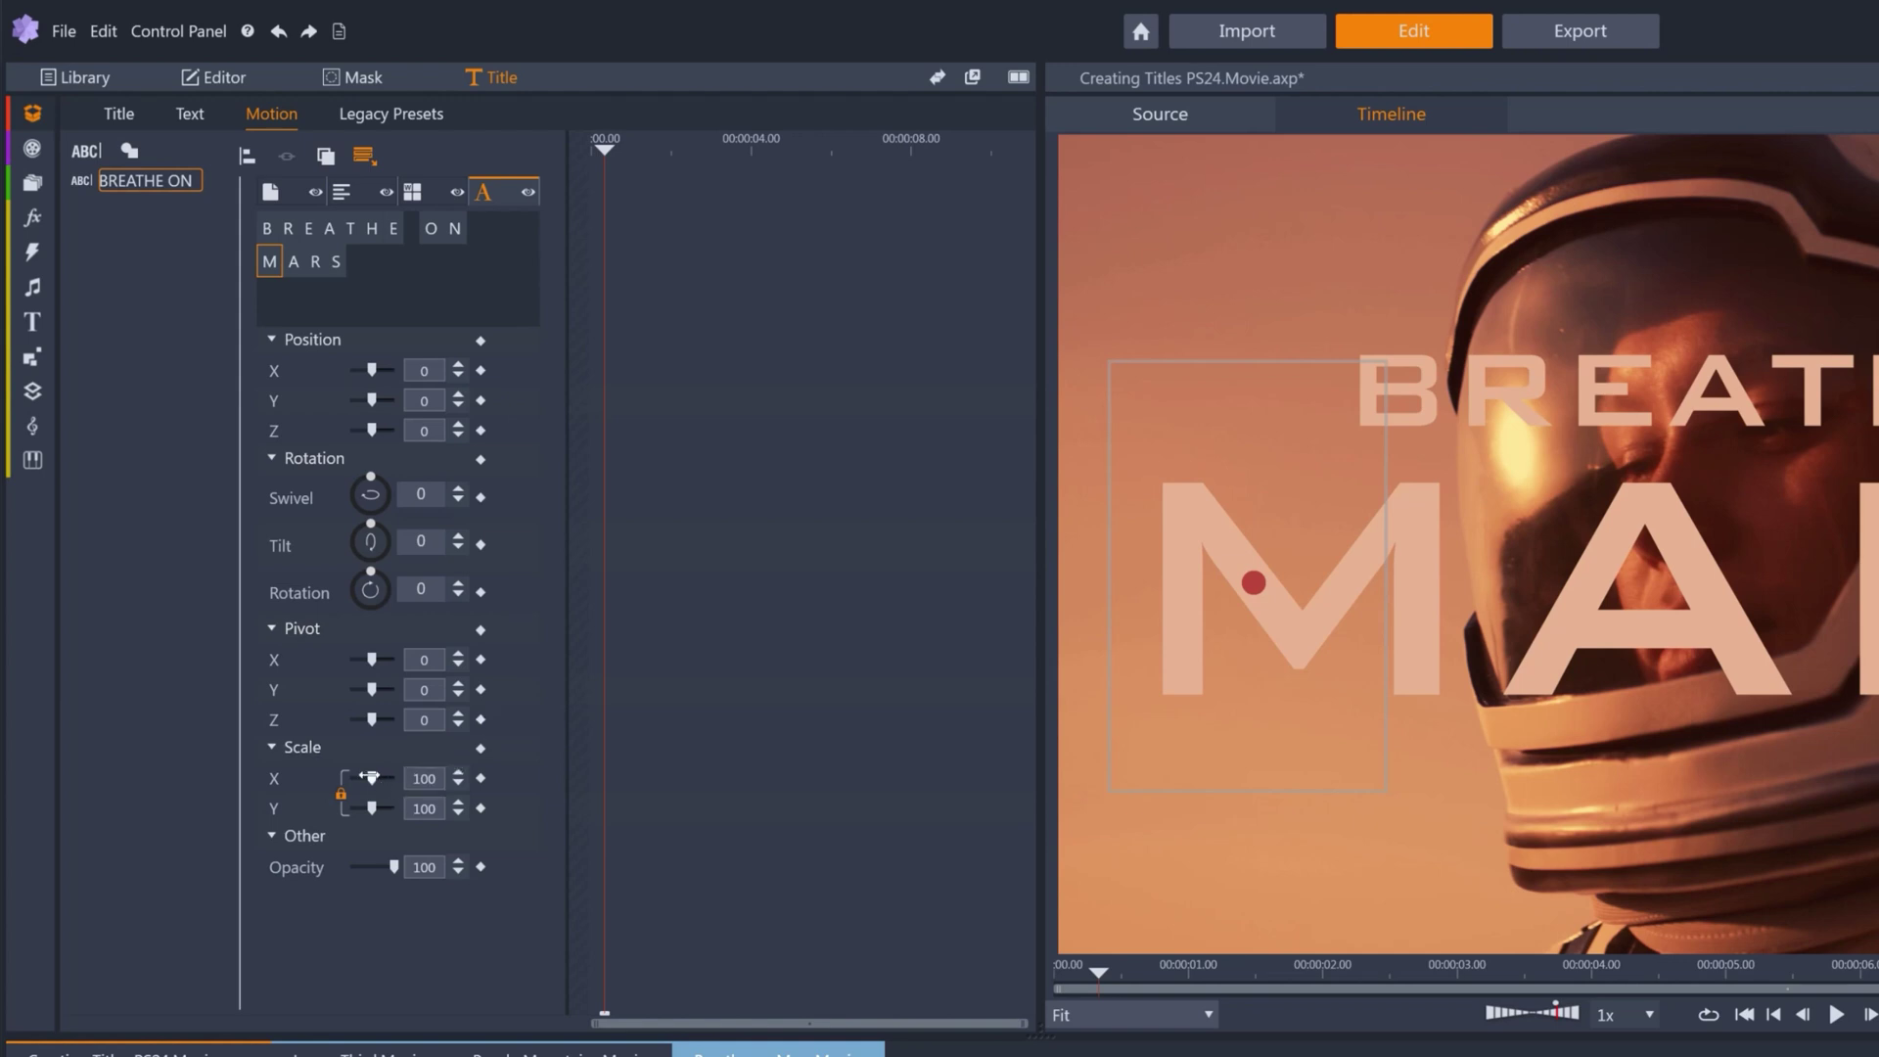
drag(364, 776, 311, 778)
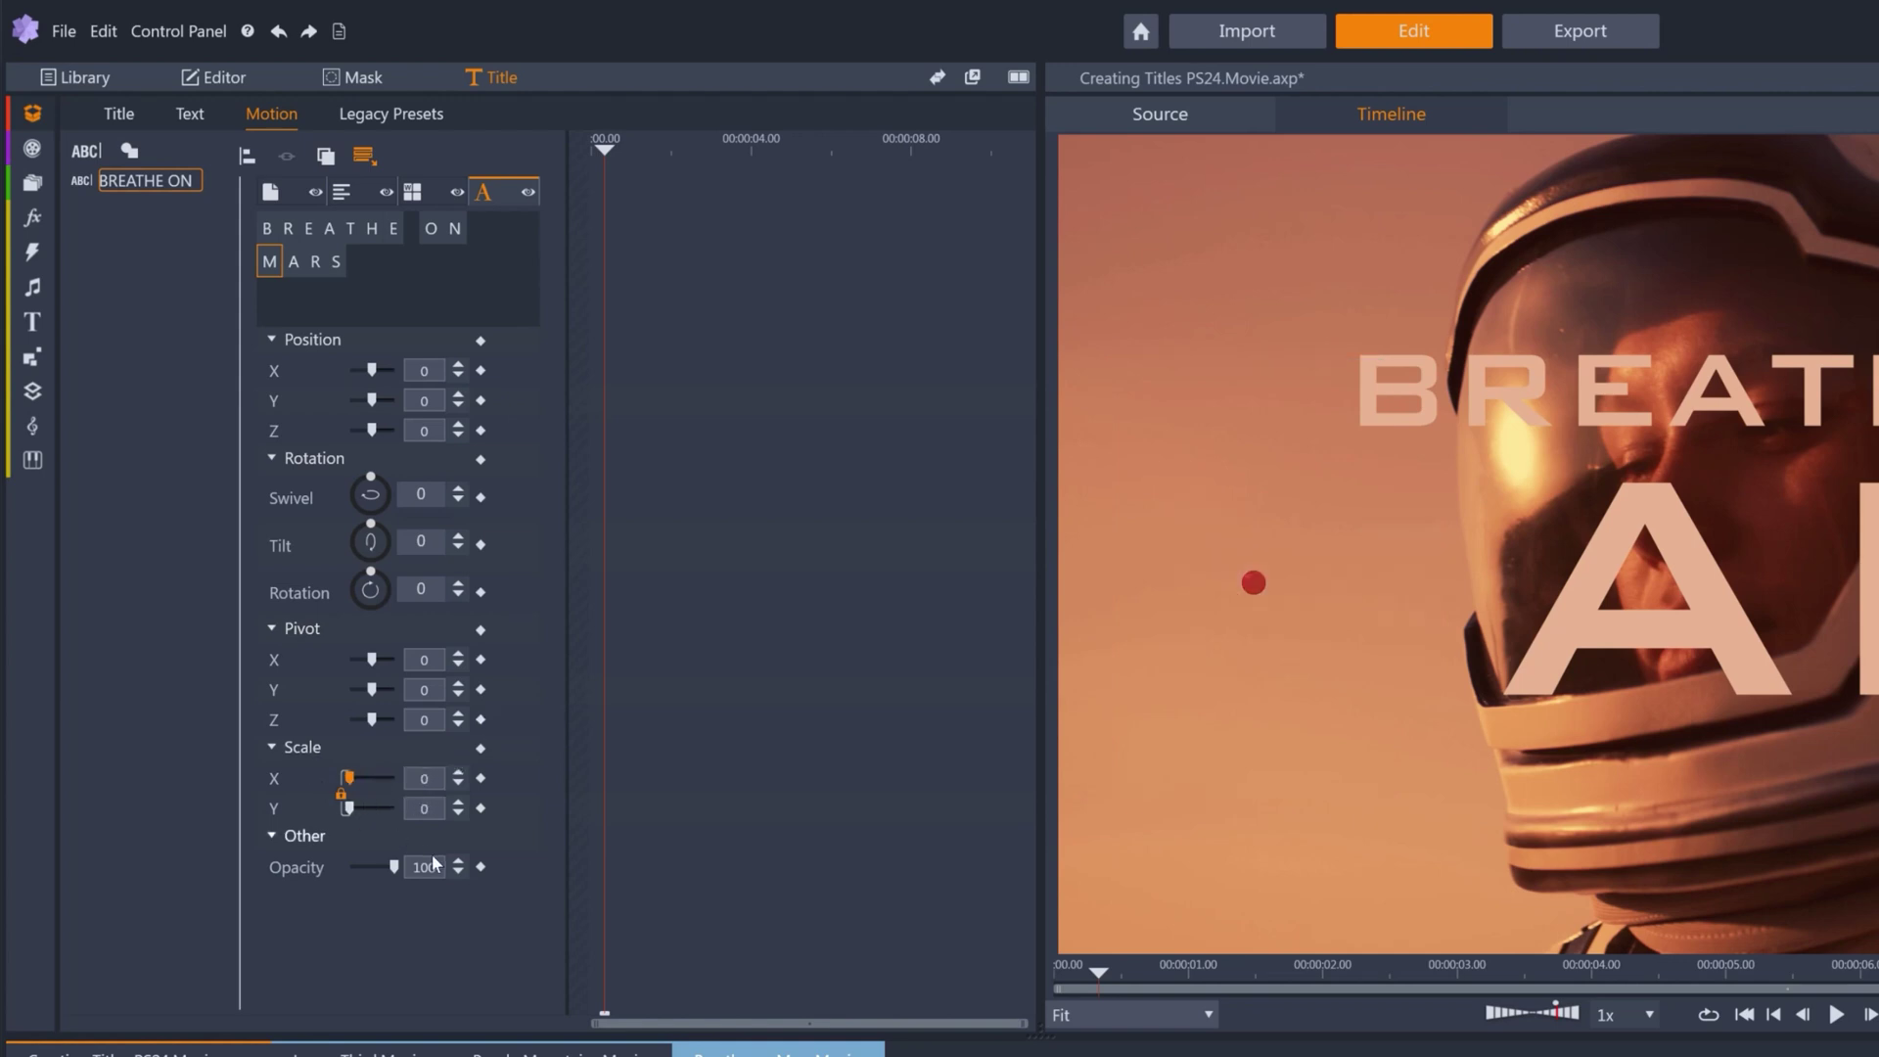
drag(394, 867, 298, 871)
click(481, 778)
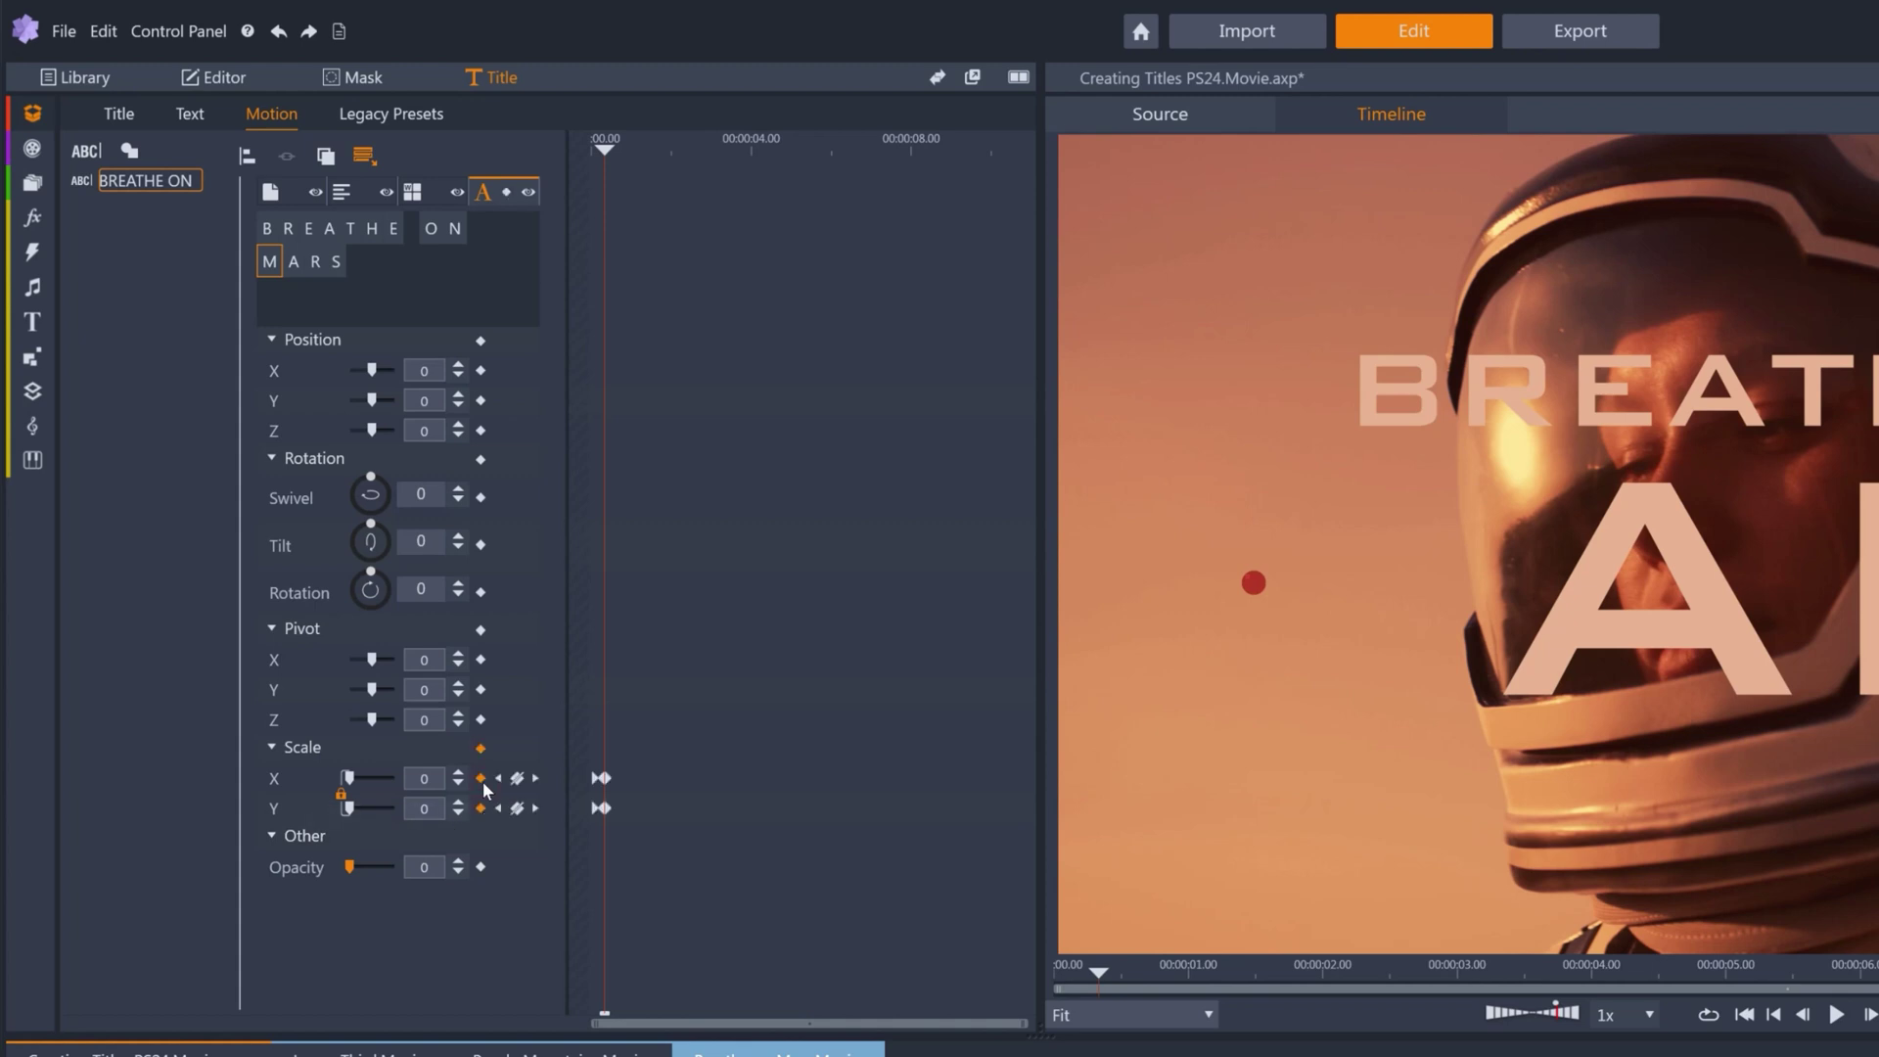
click(481, 867)
drag(594, 1020, 594, 1021)
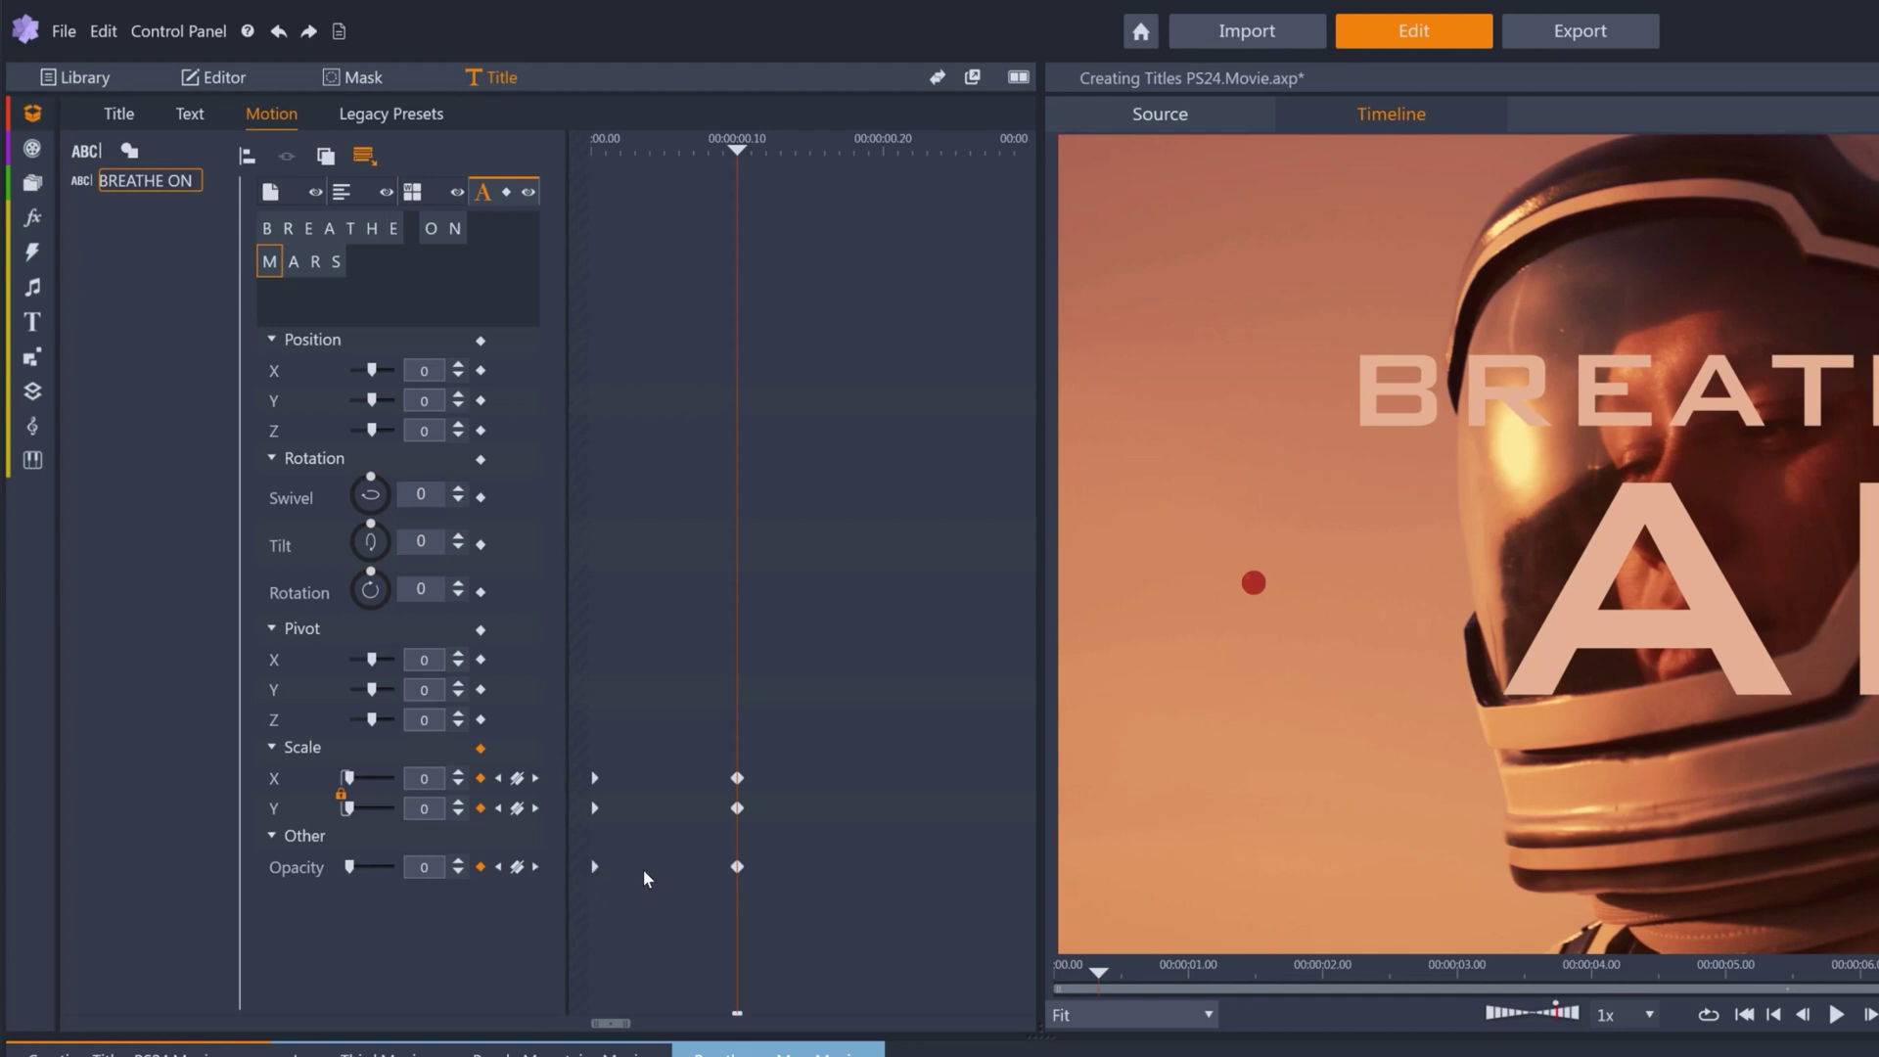
At 0:00:00.20, set the M's scale and opacity to 100 and scrub to check.
key(Right)
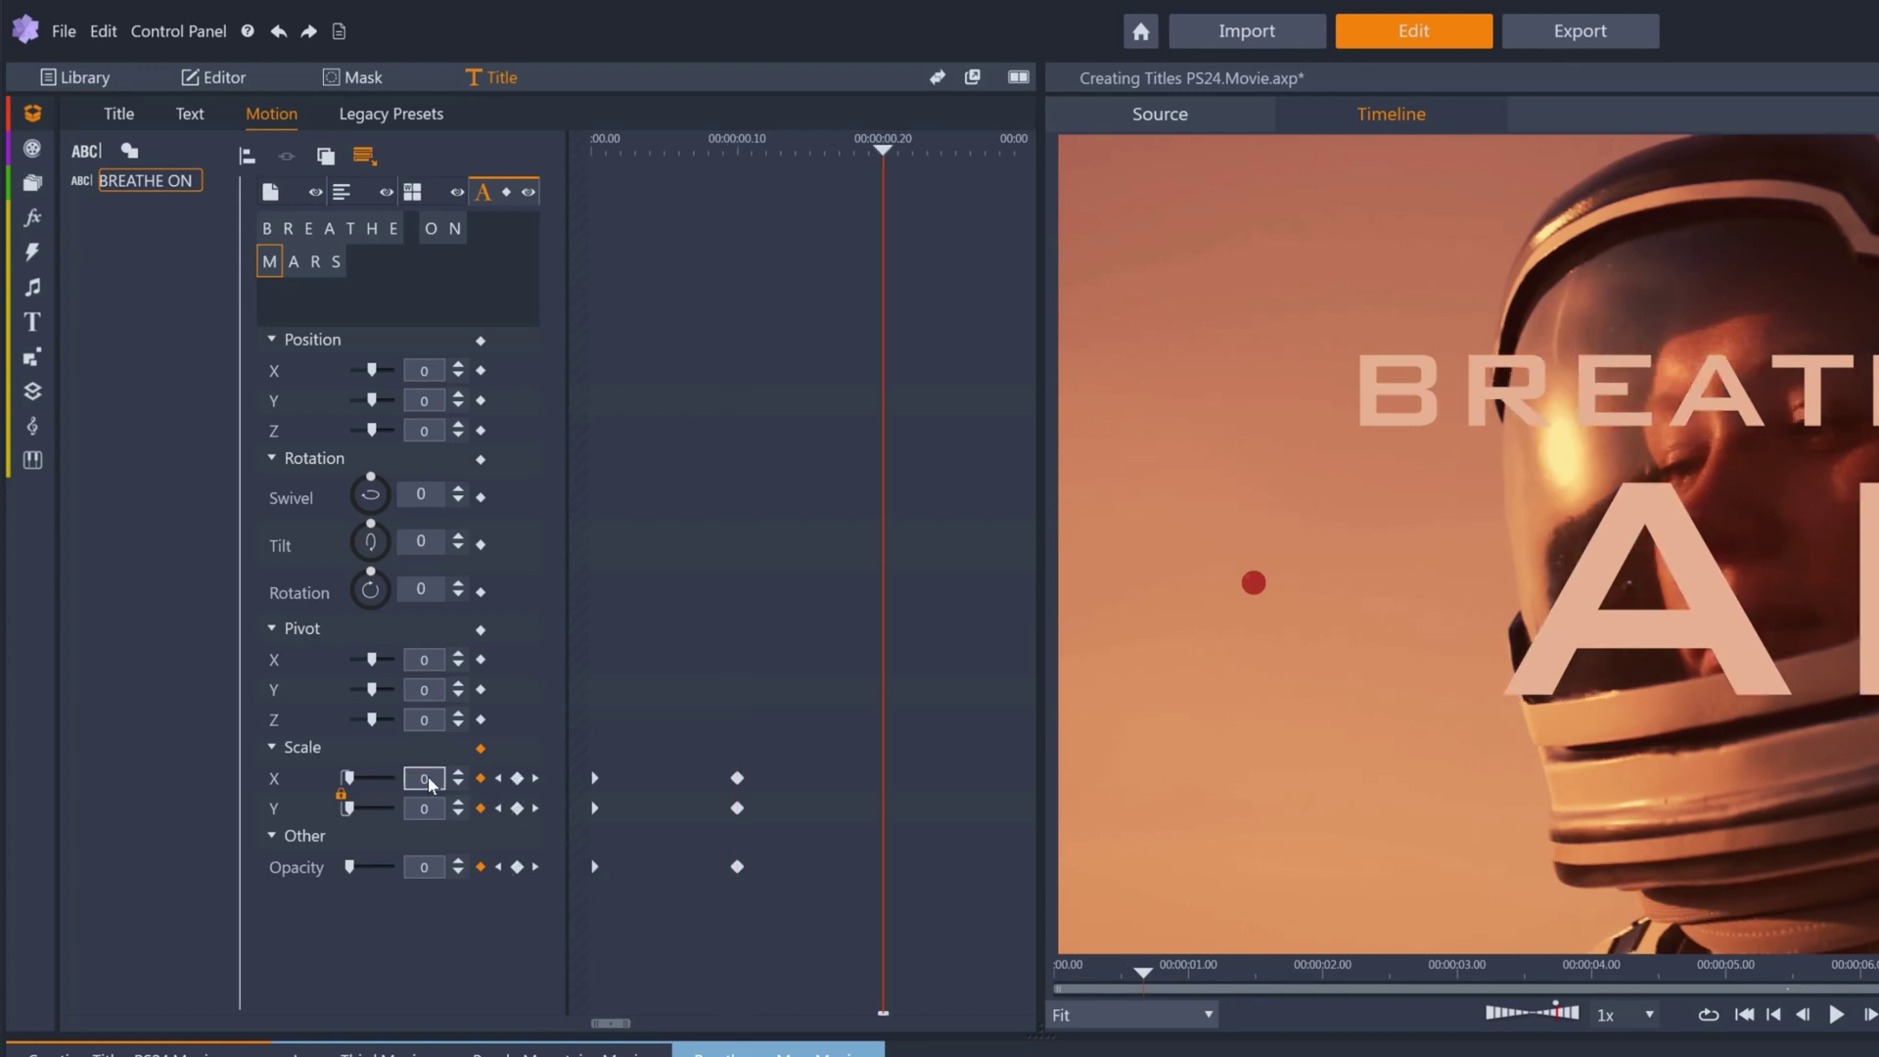
click(427, 783)
text(100)
click(437, 876)
text(100)
key(Return)
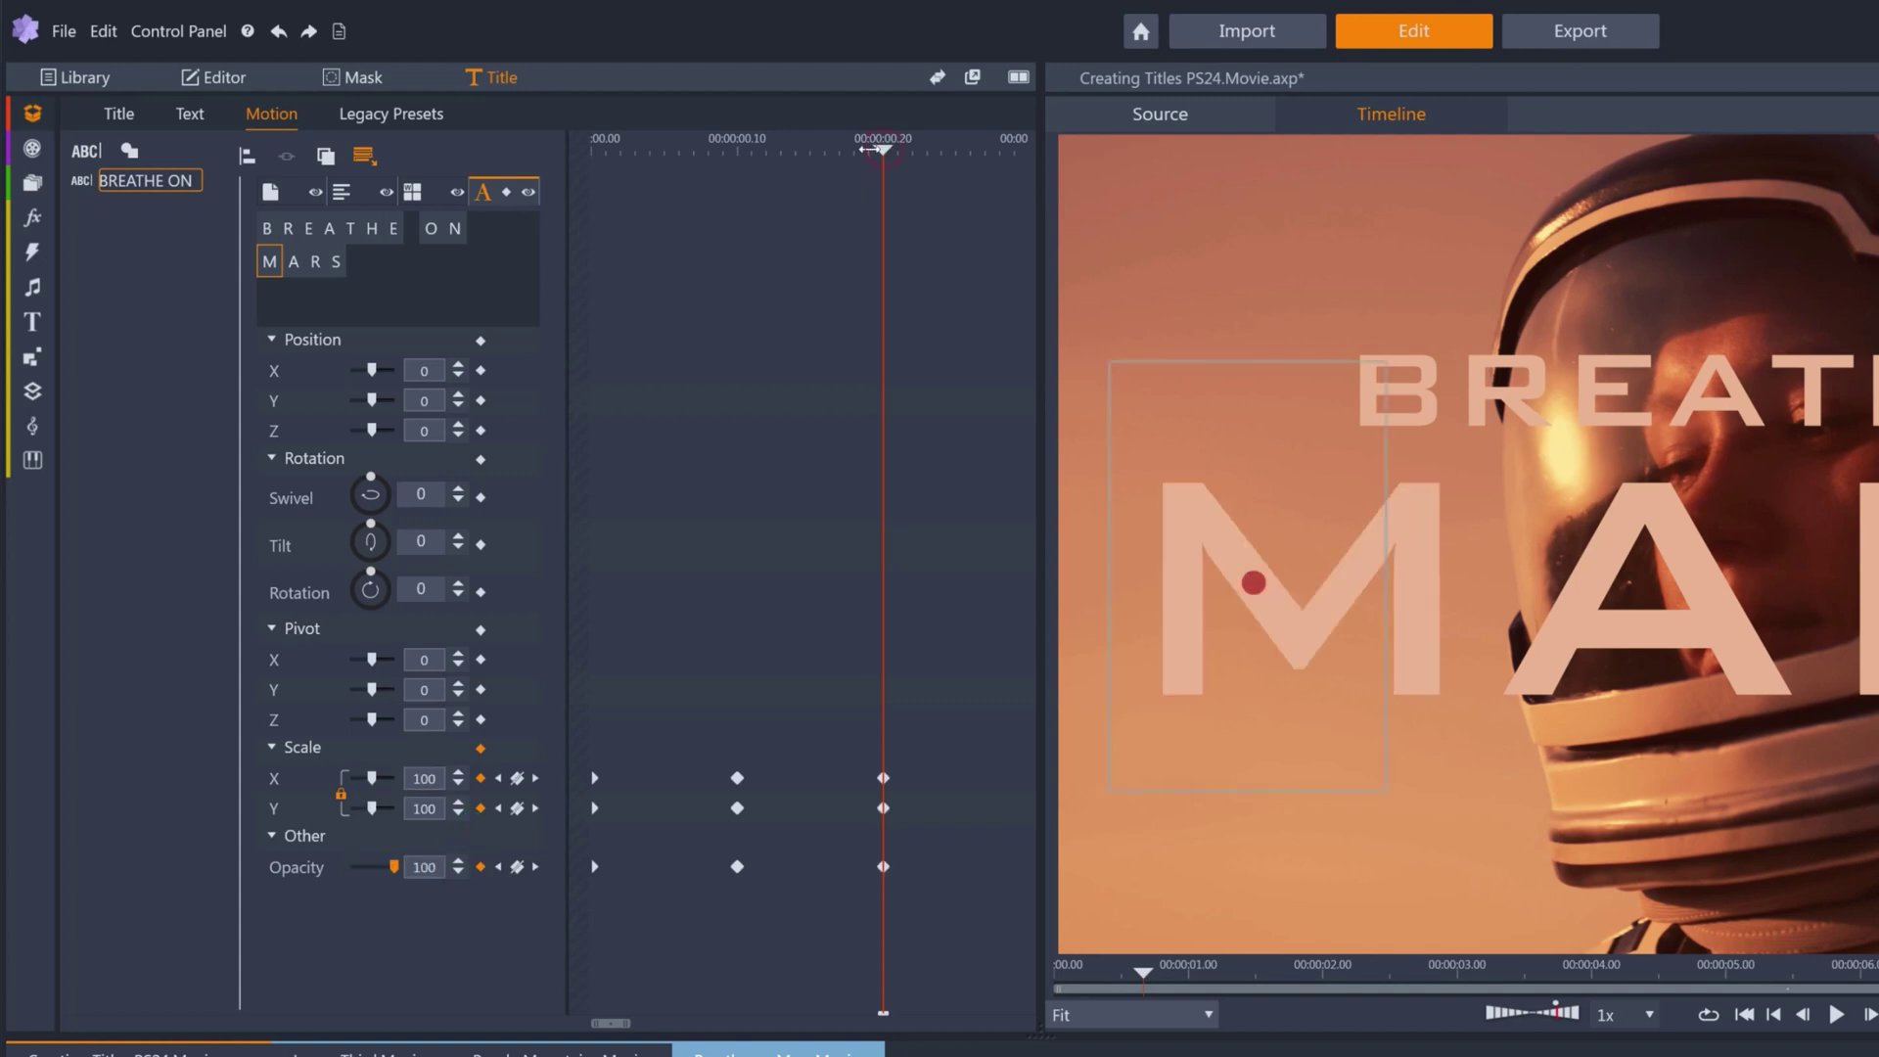
drag(867, 149, 883, 191)
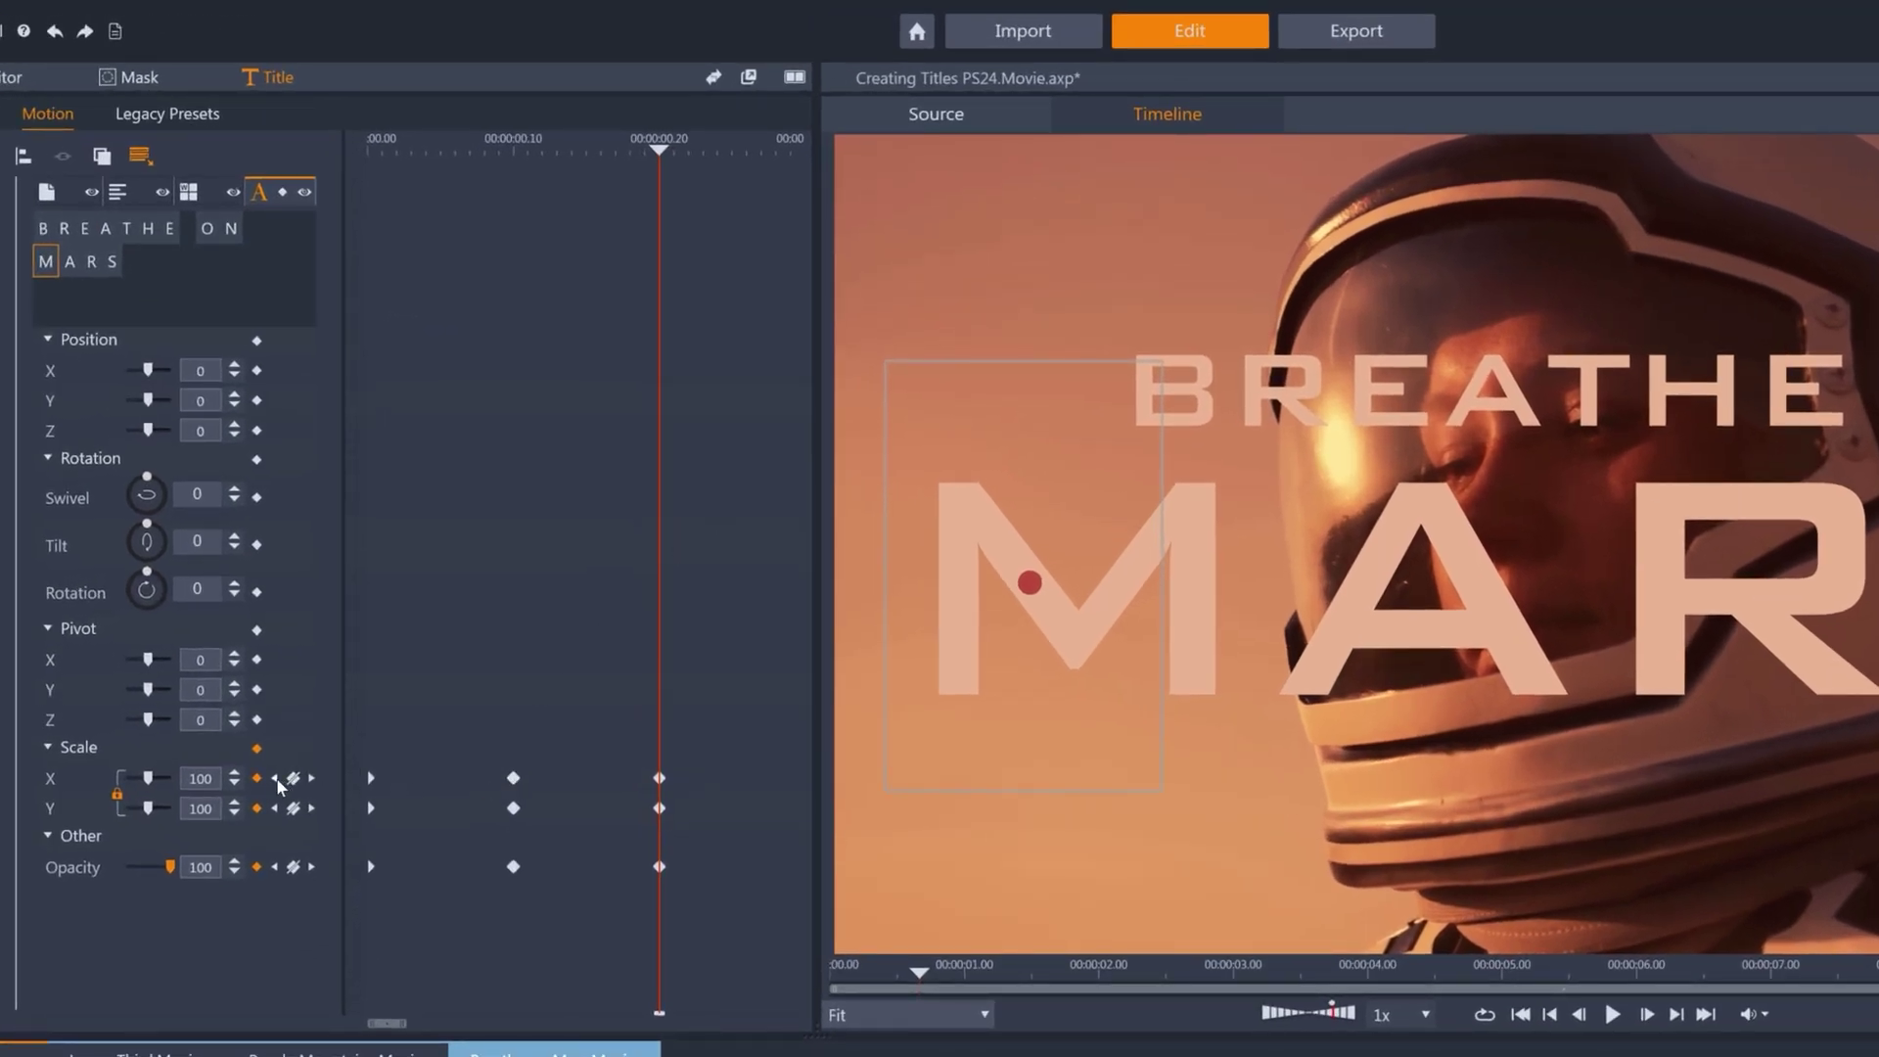
Keyframe the A of MARS at scale 0 and opacity 0 at 0:00:00.10.
click(275, 778)
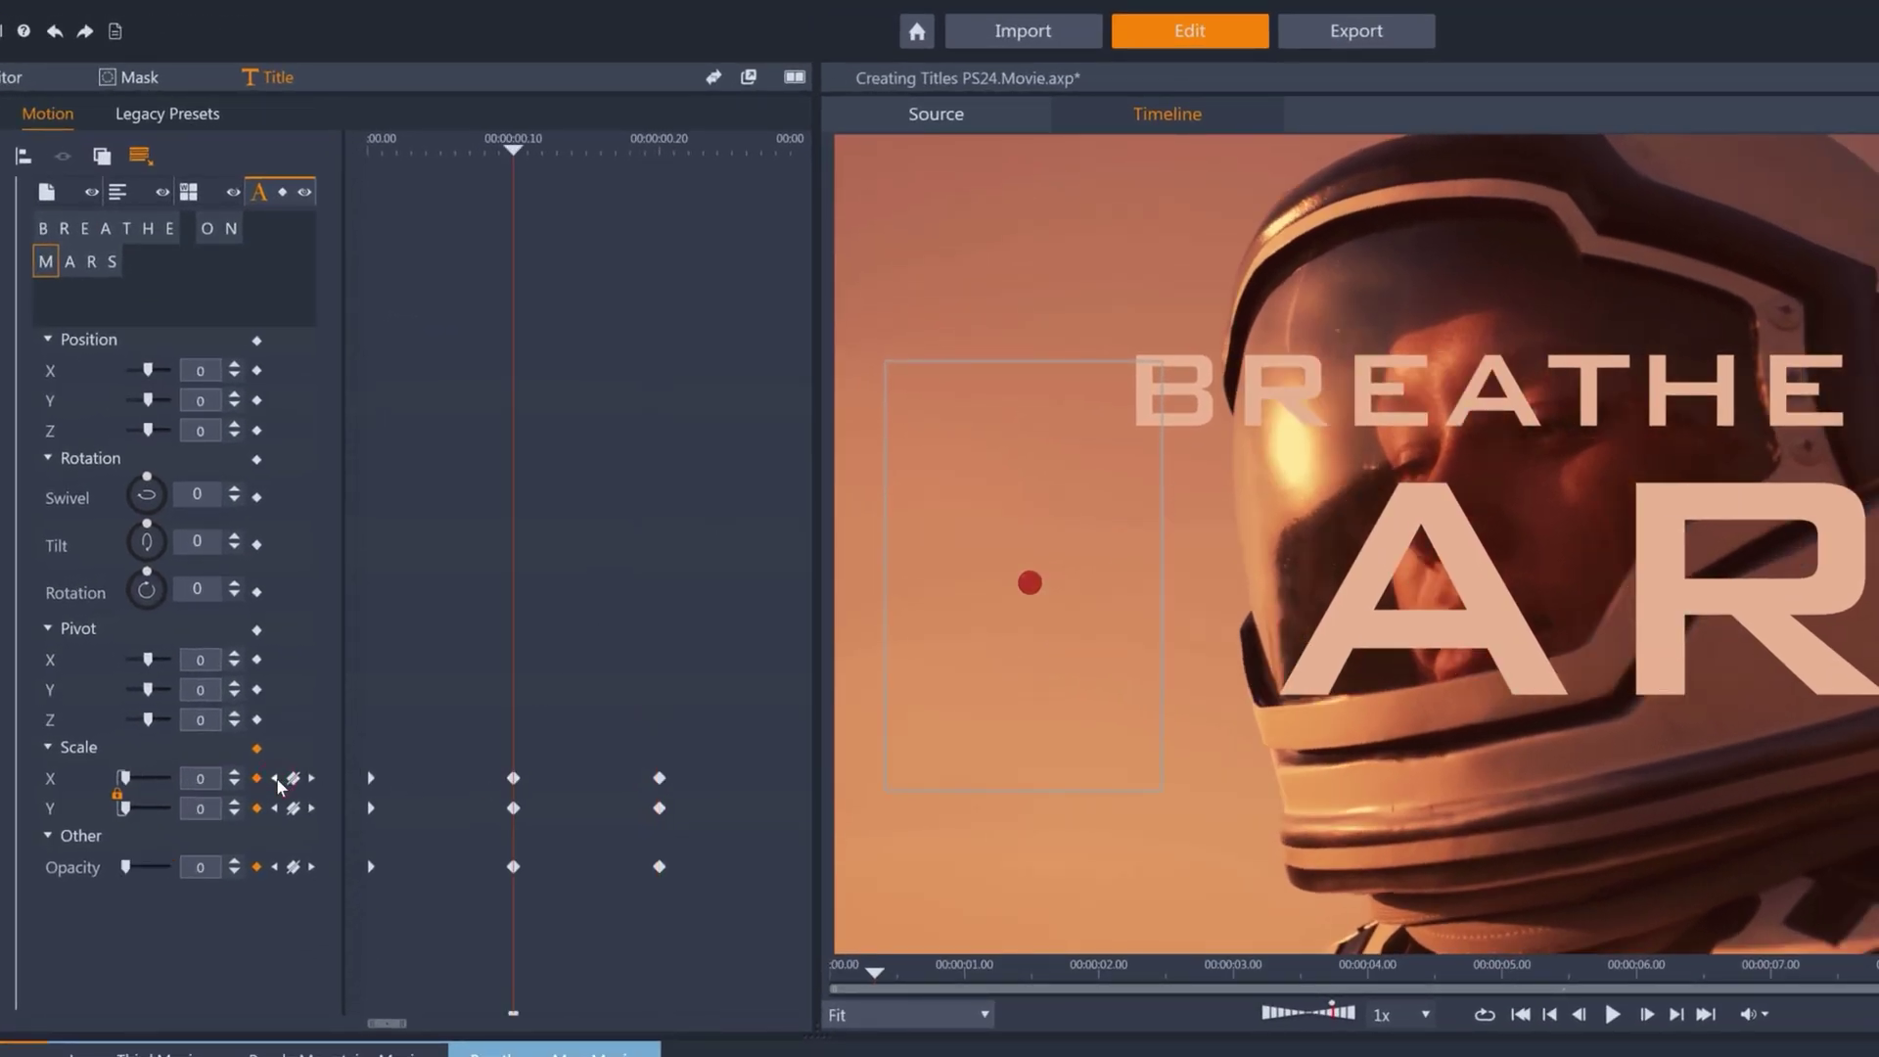
click(71, 262)
key(space)
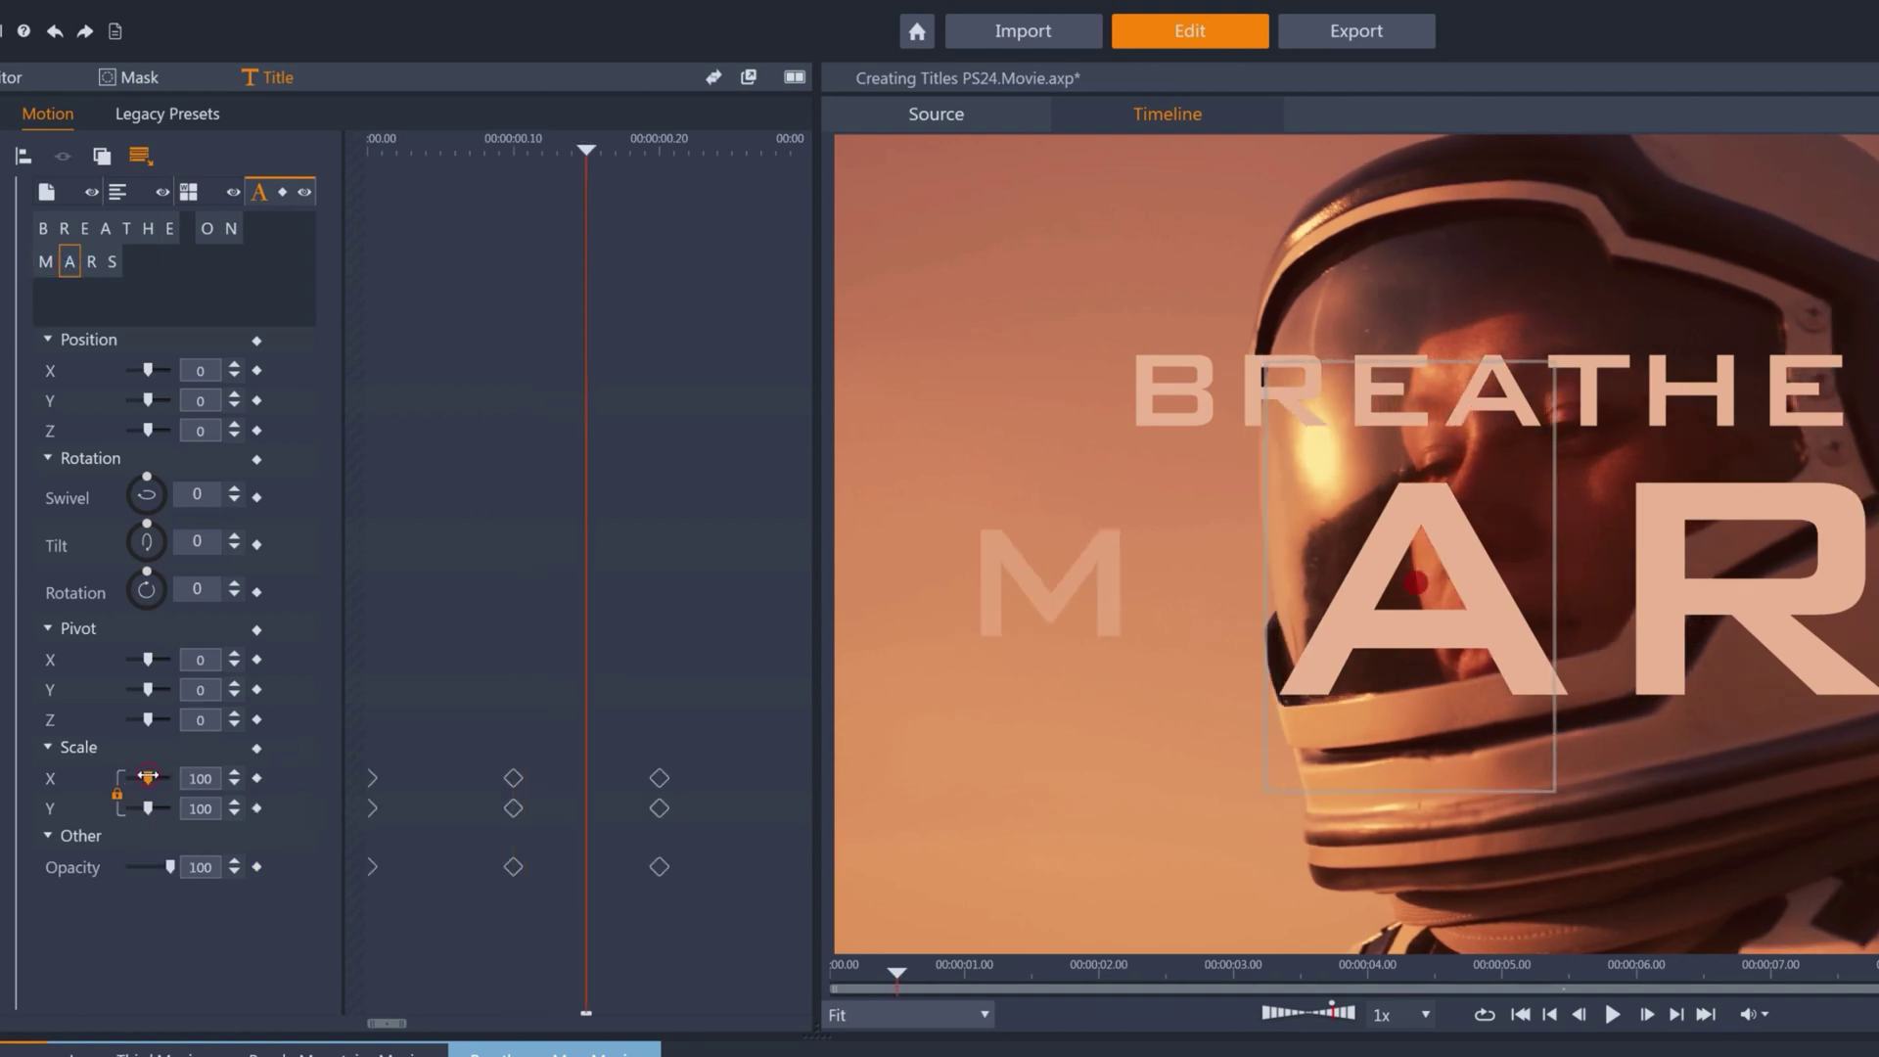
drag(148, 778, 122, 779)
drag(158, 868, 123, 868)
click(257, 867)
click(257, 779)
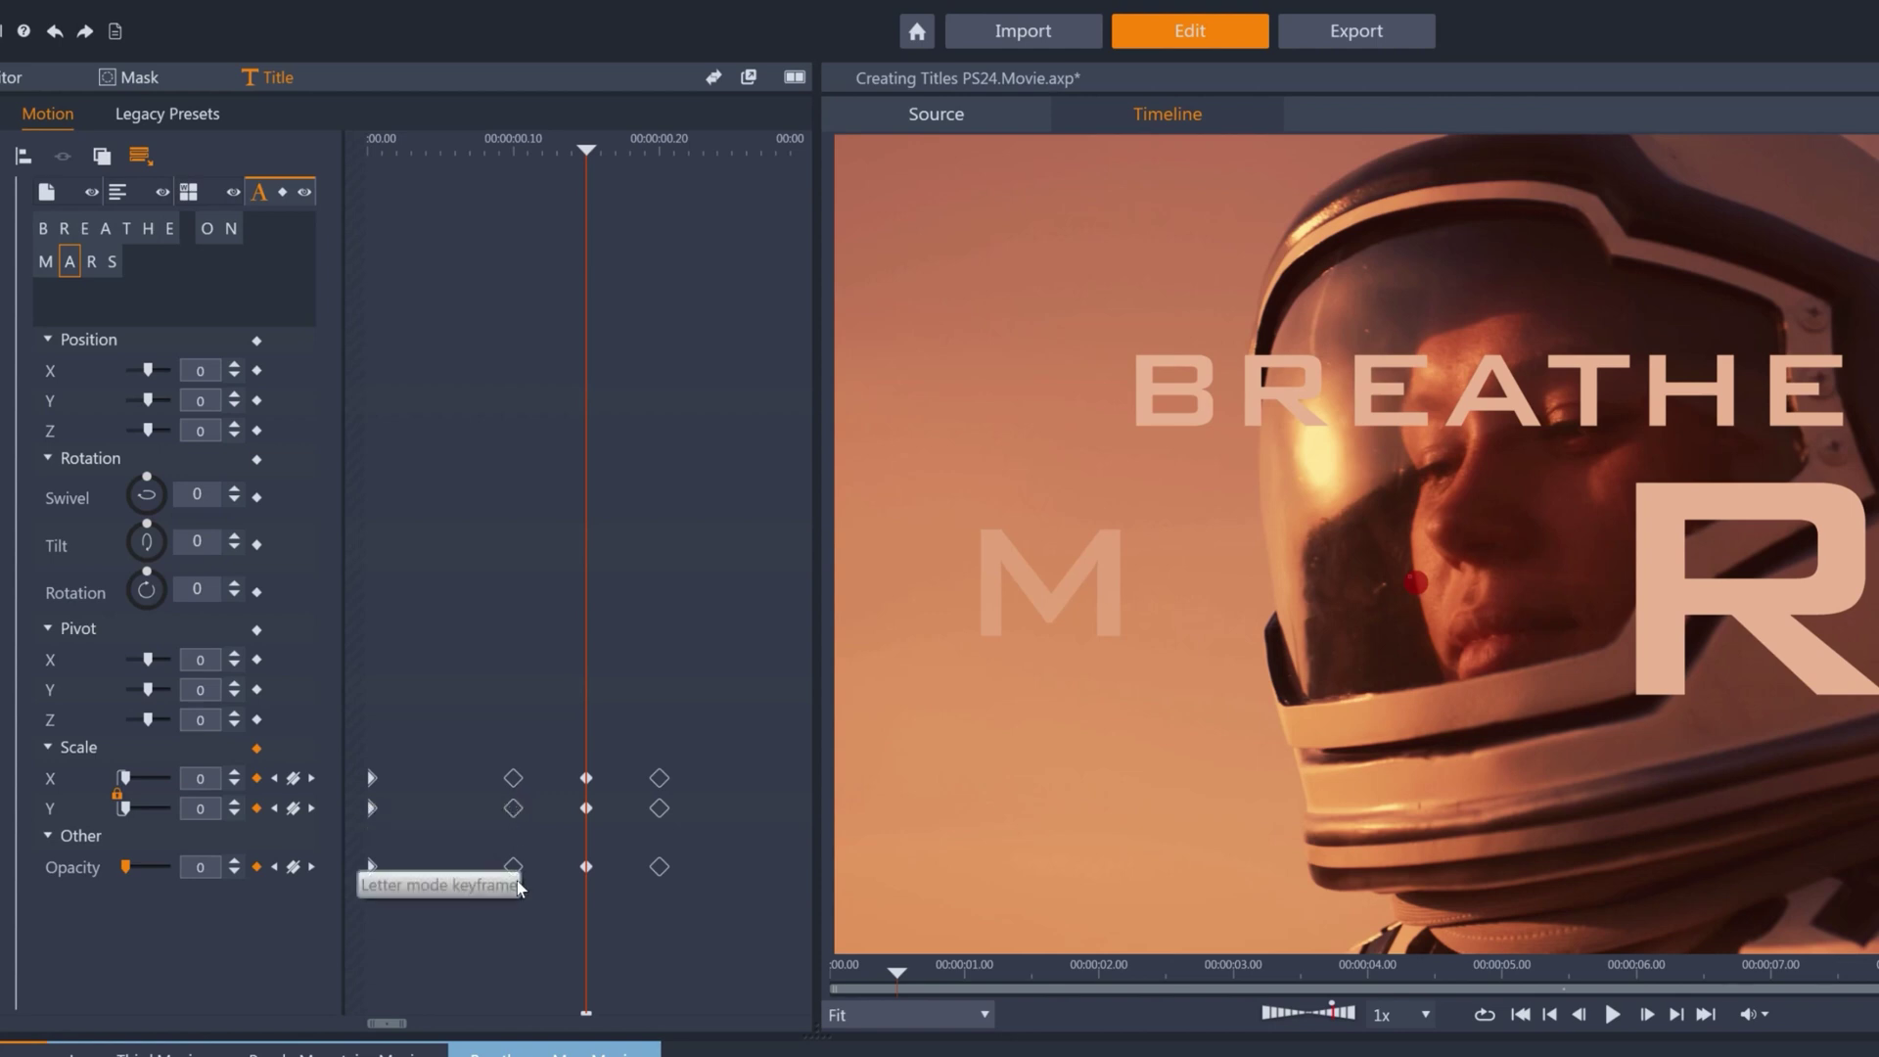
Compare with the M's keyframes, then raise the A's scale and opacity to 100.
click(48, 272)
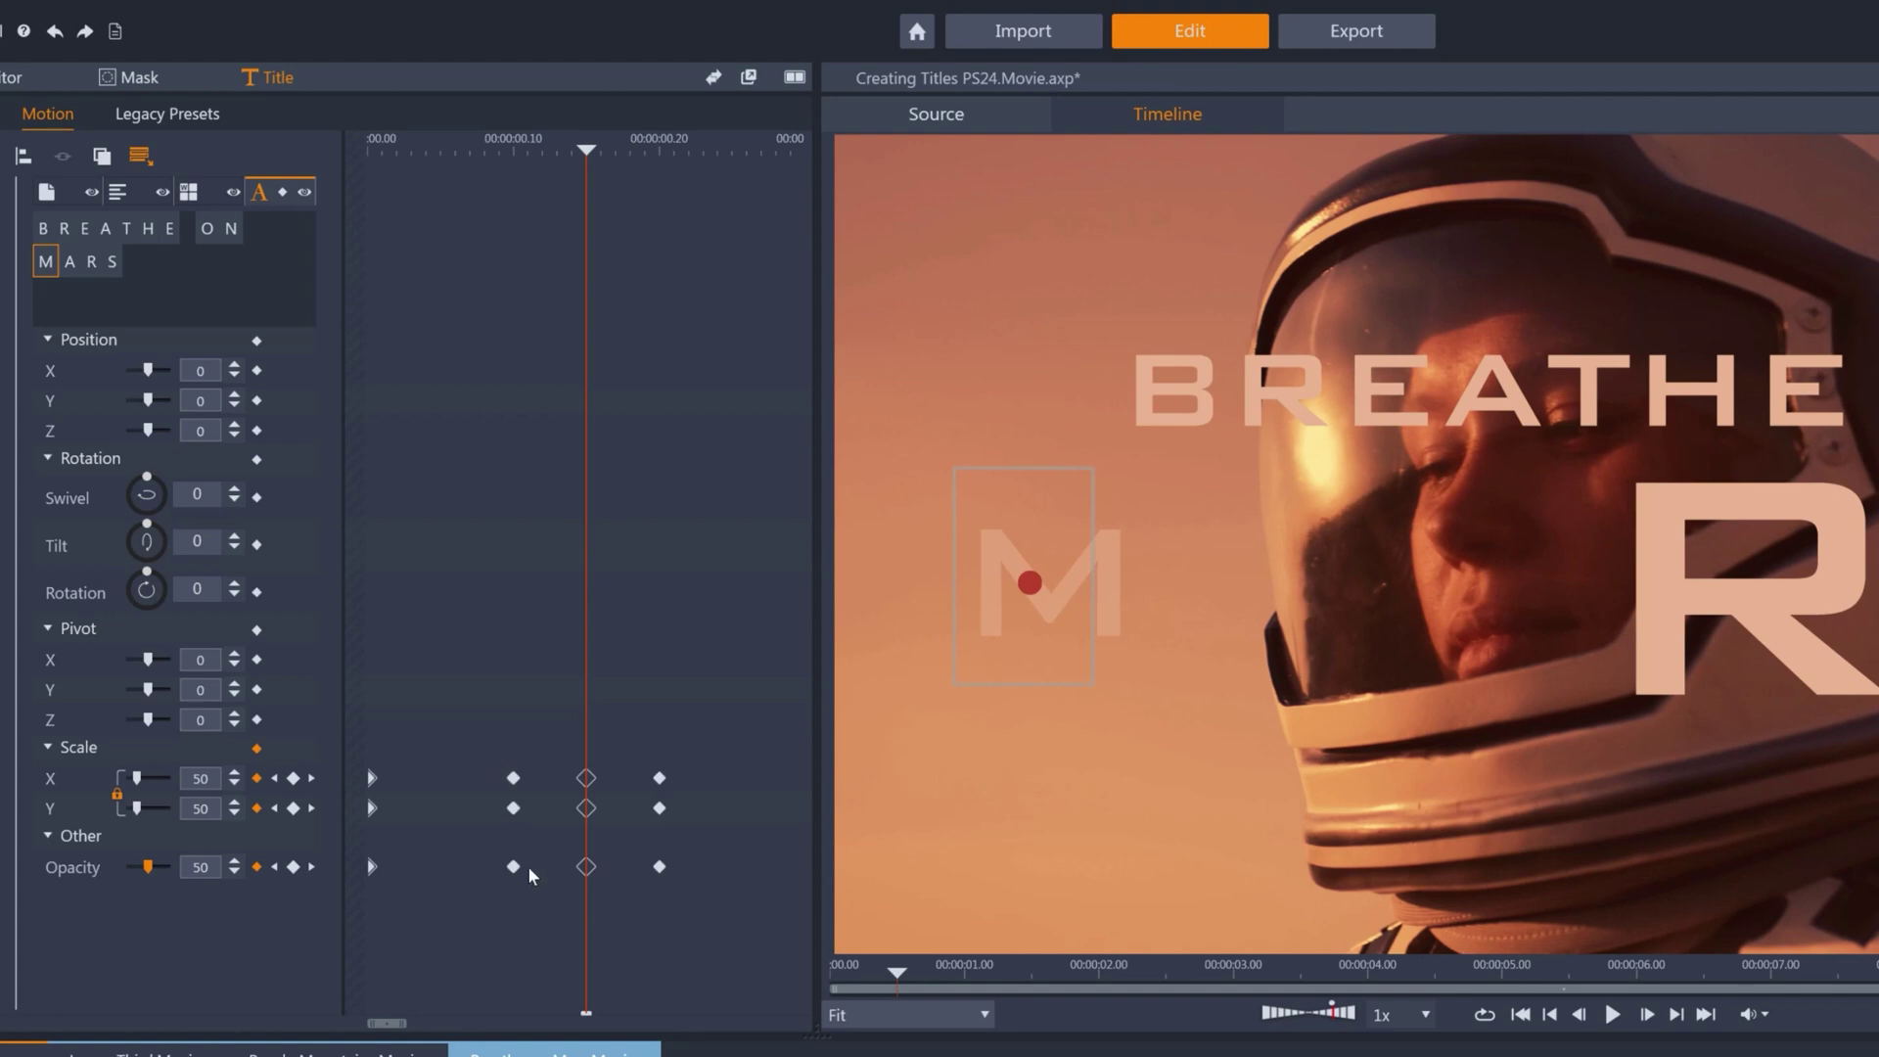
click(71, 261)
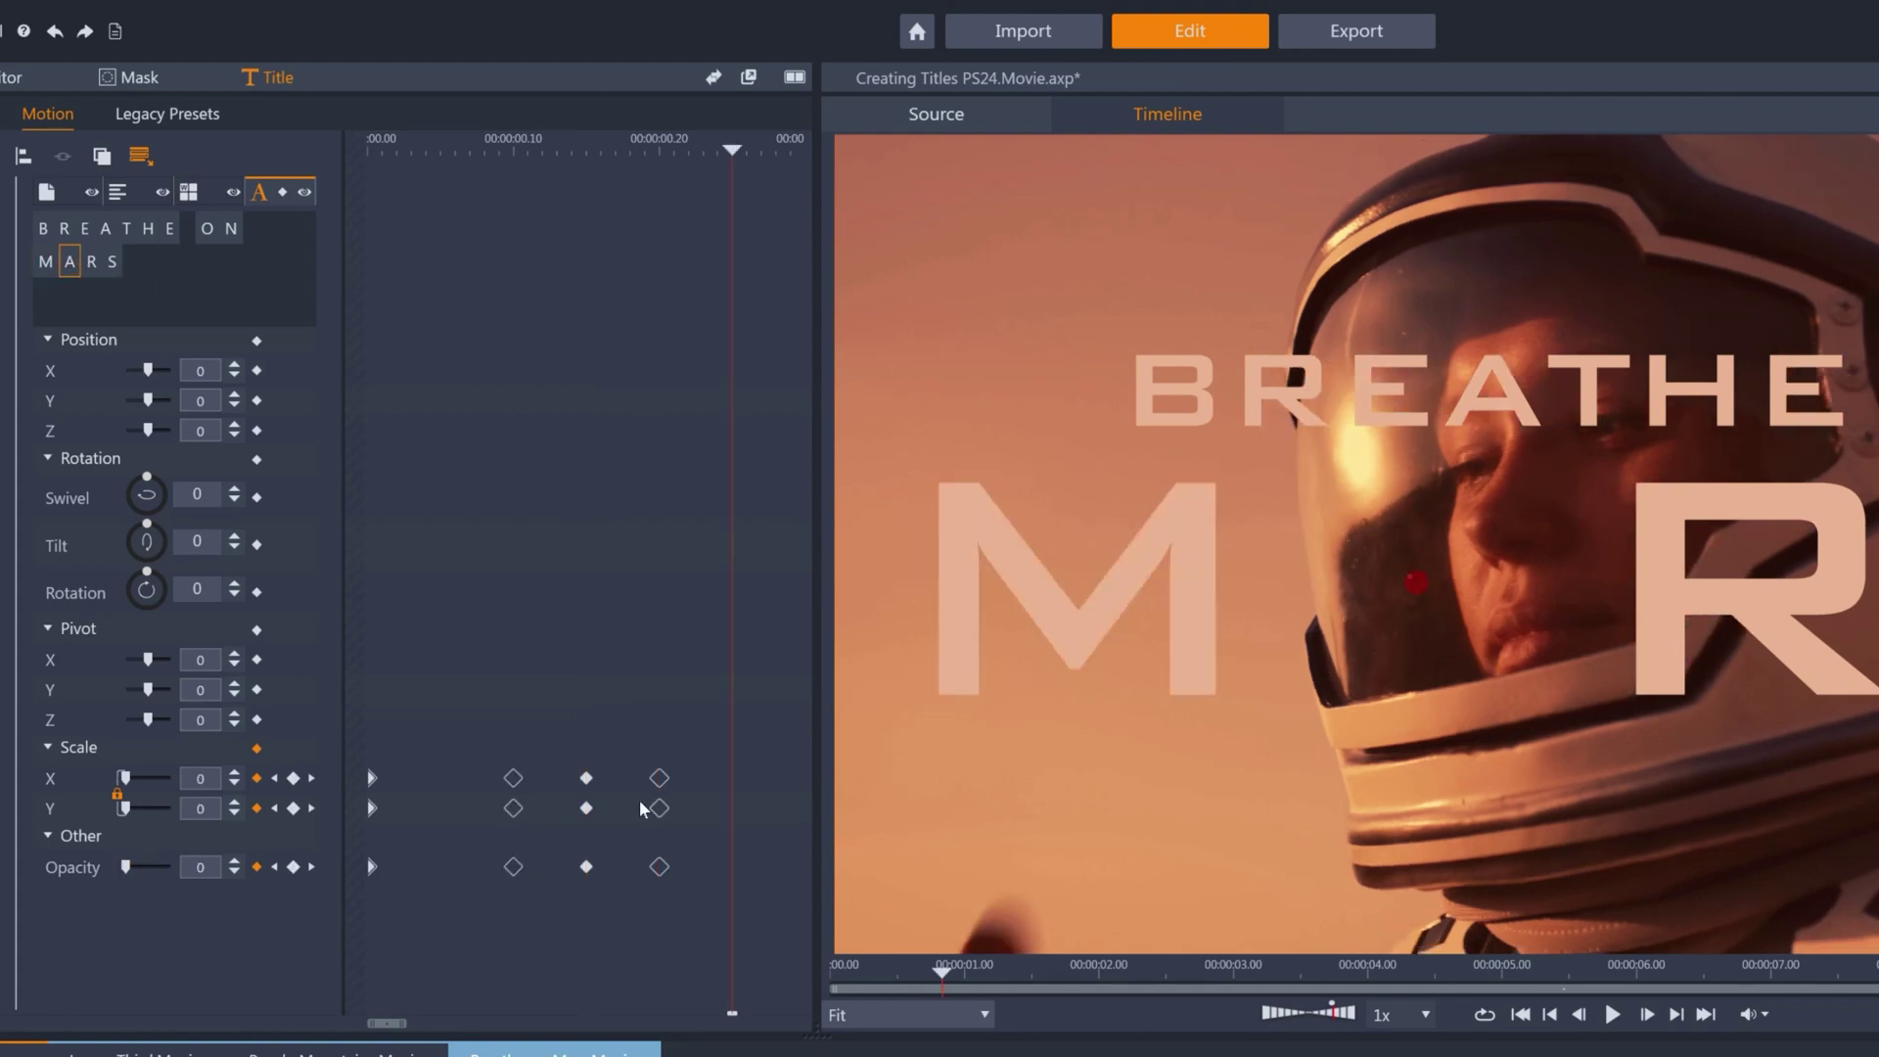
drag(235, 867, 240, 878)
click(201, 809)
text(100)
key(Return)
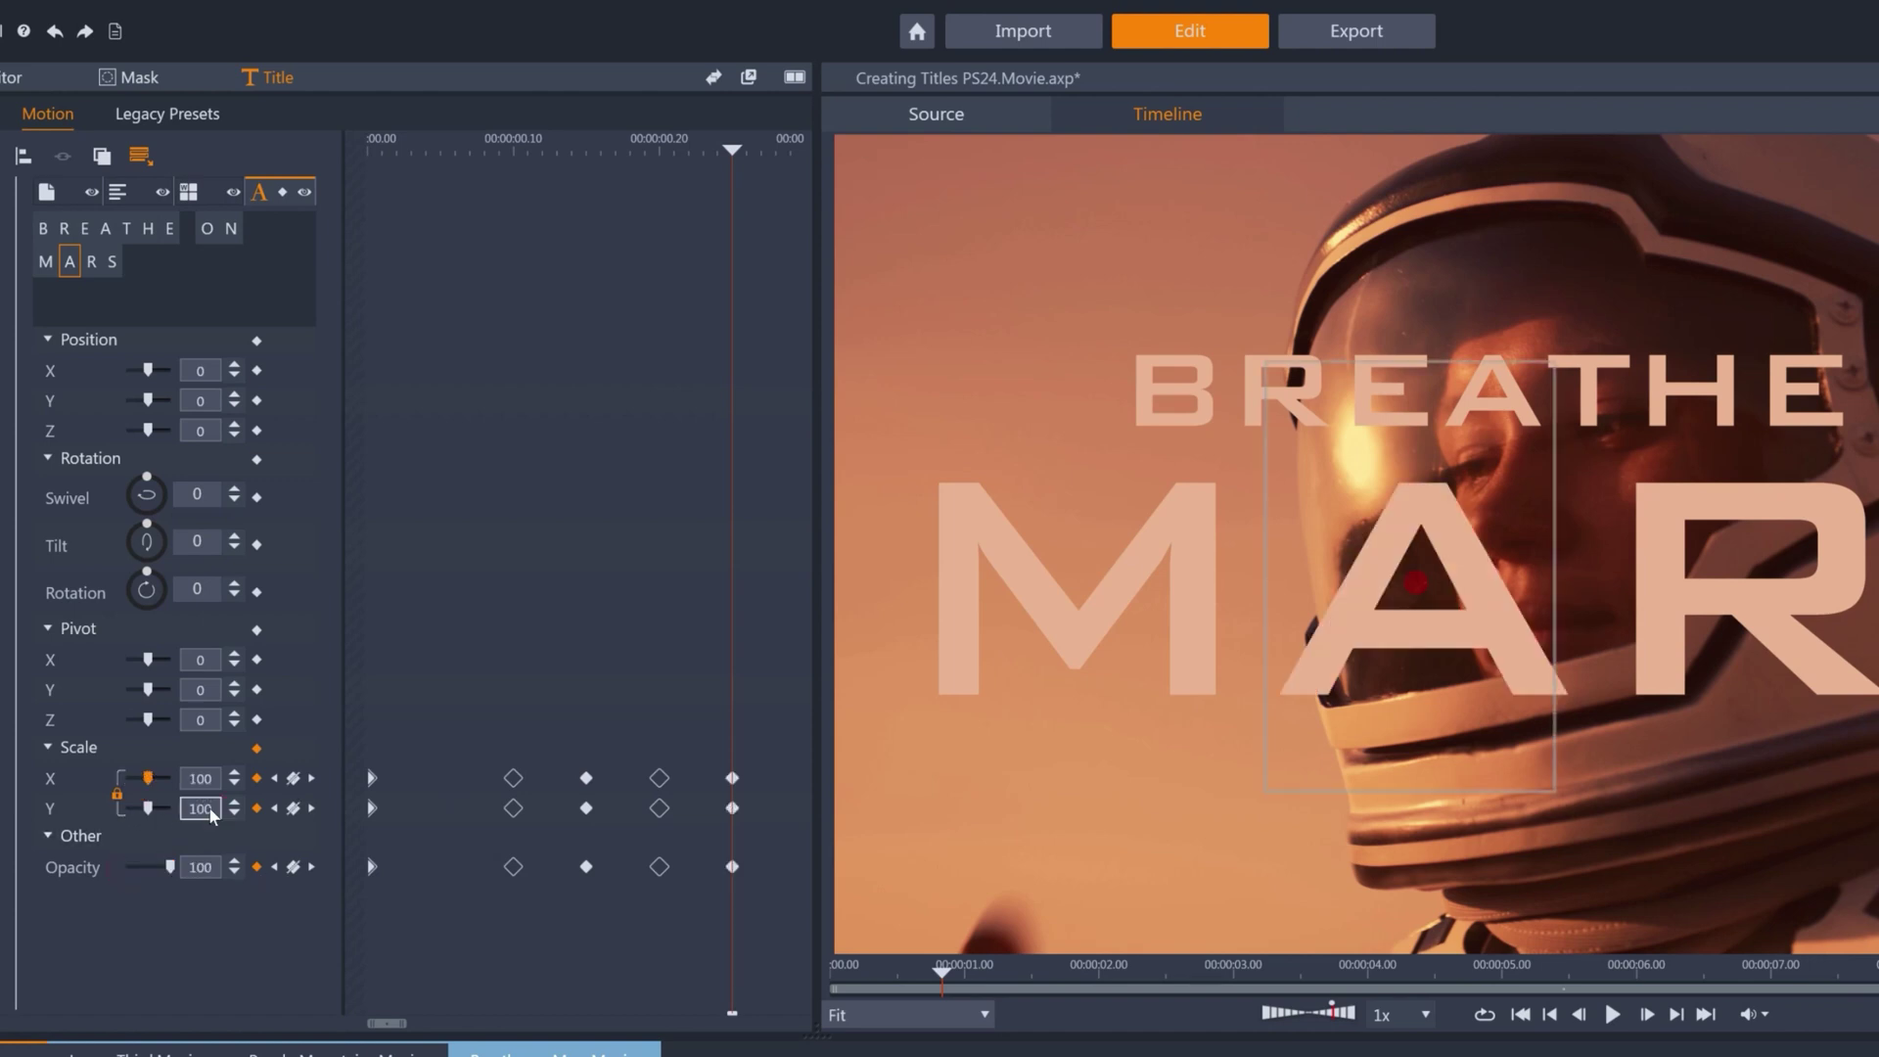
Keyframe the R at 0:00:00.20 and grow it to full scale and opacity by 1 second.
click(275, 778)
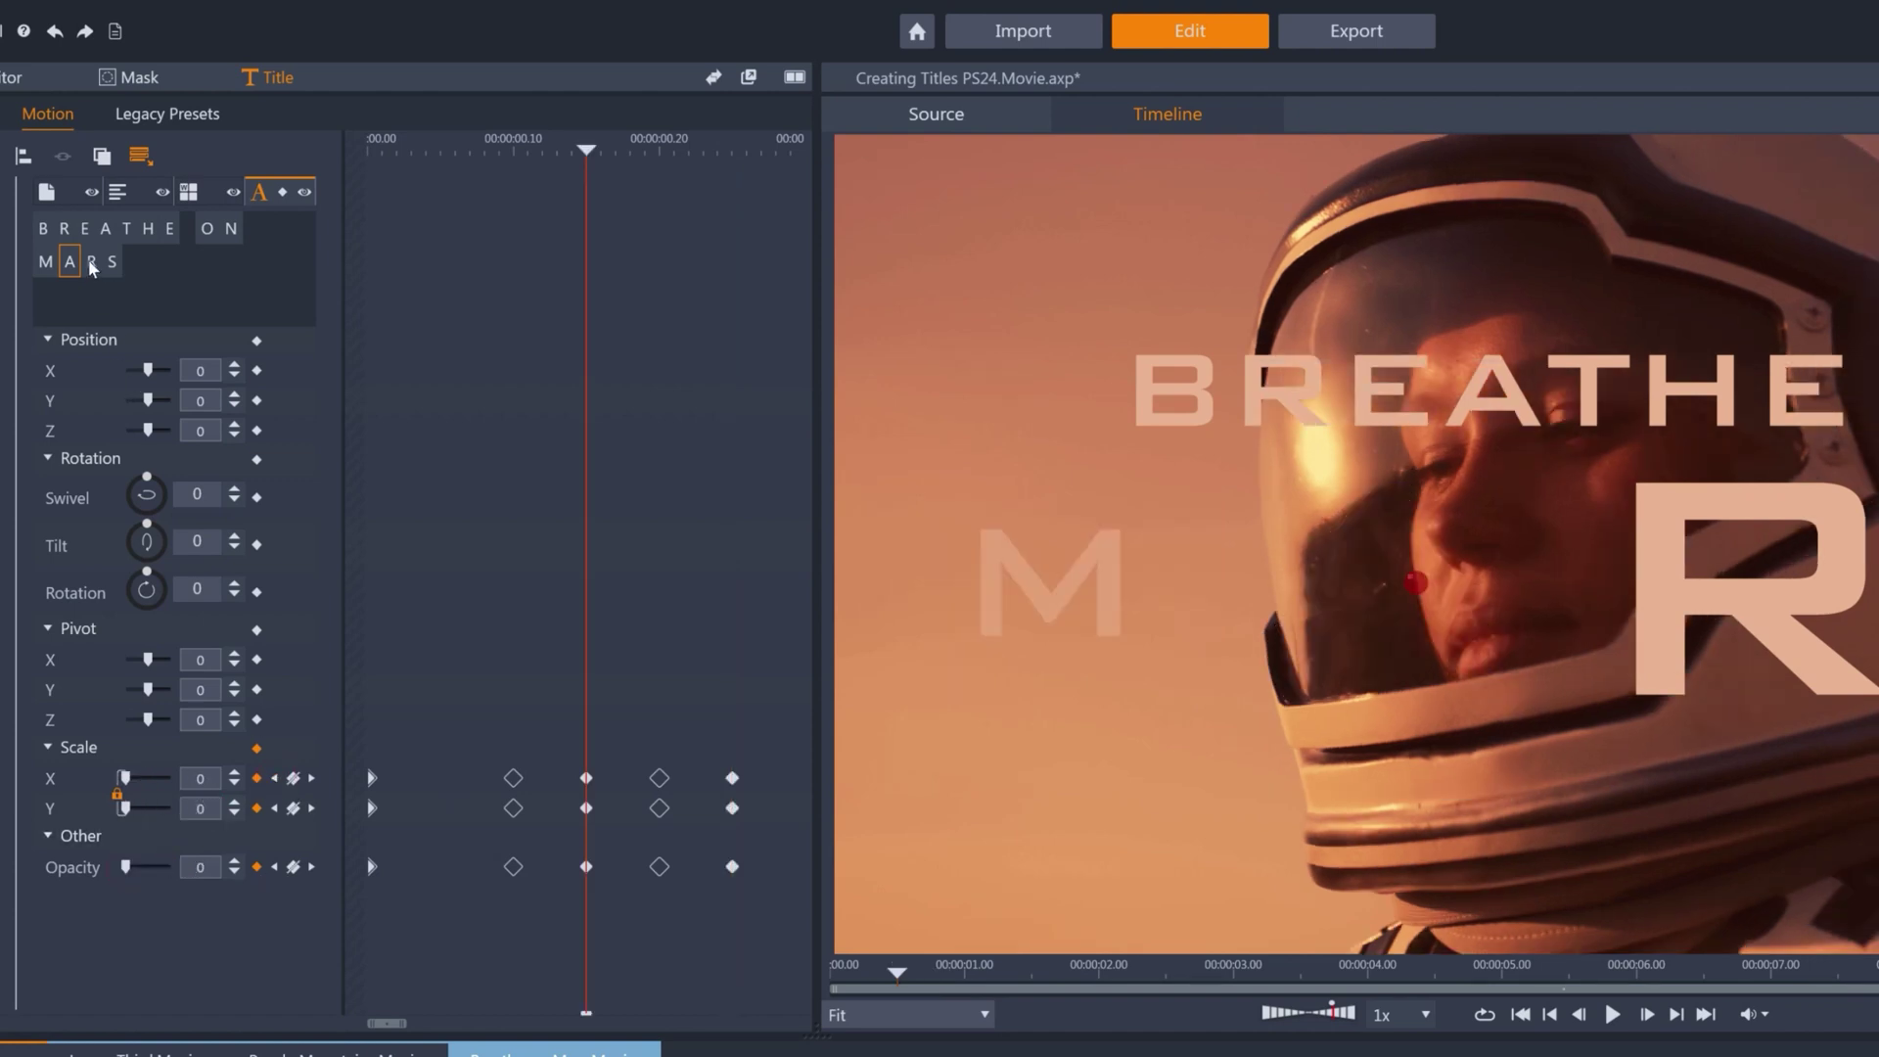
click(91, 264)
key(Right)
key(Right)
key(Right)
key(Right)
key(Right)
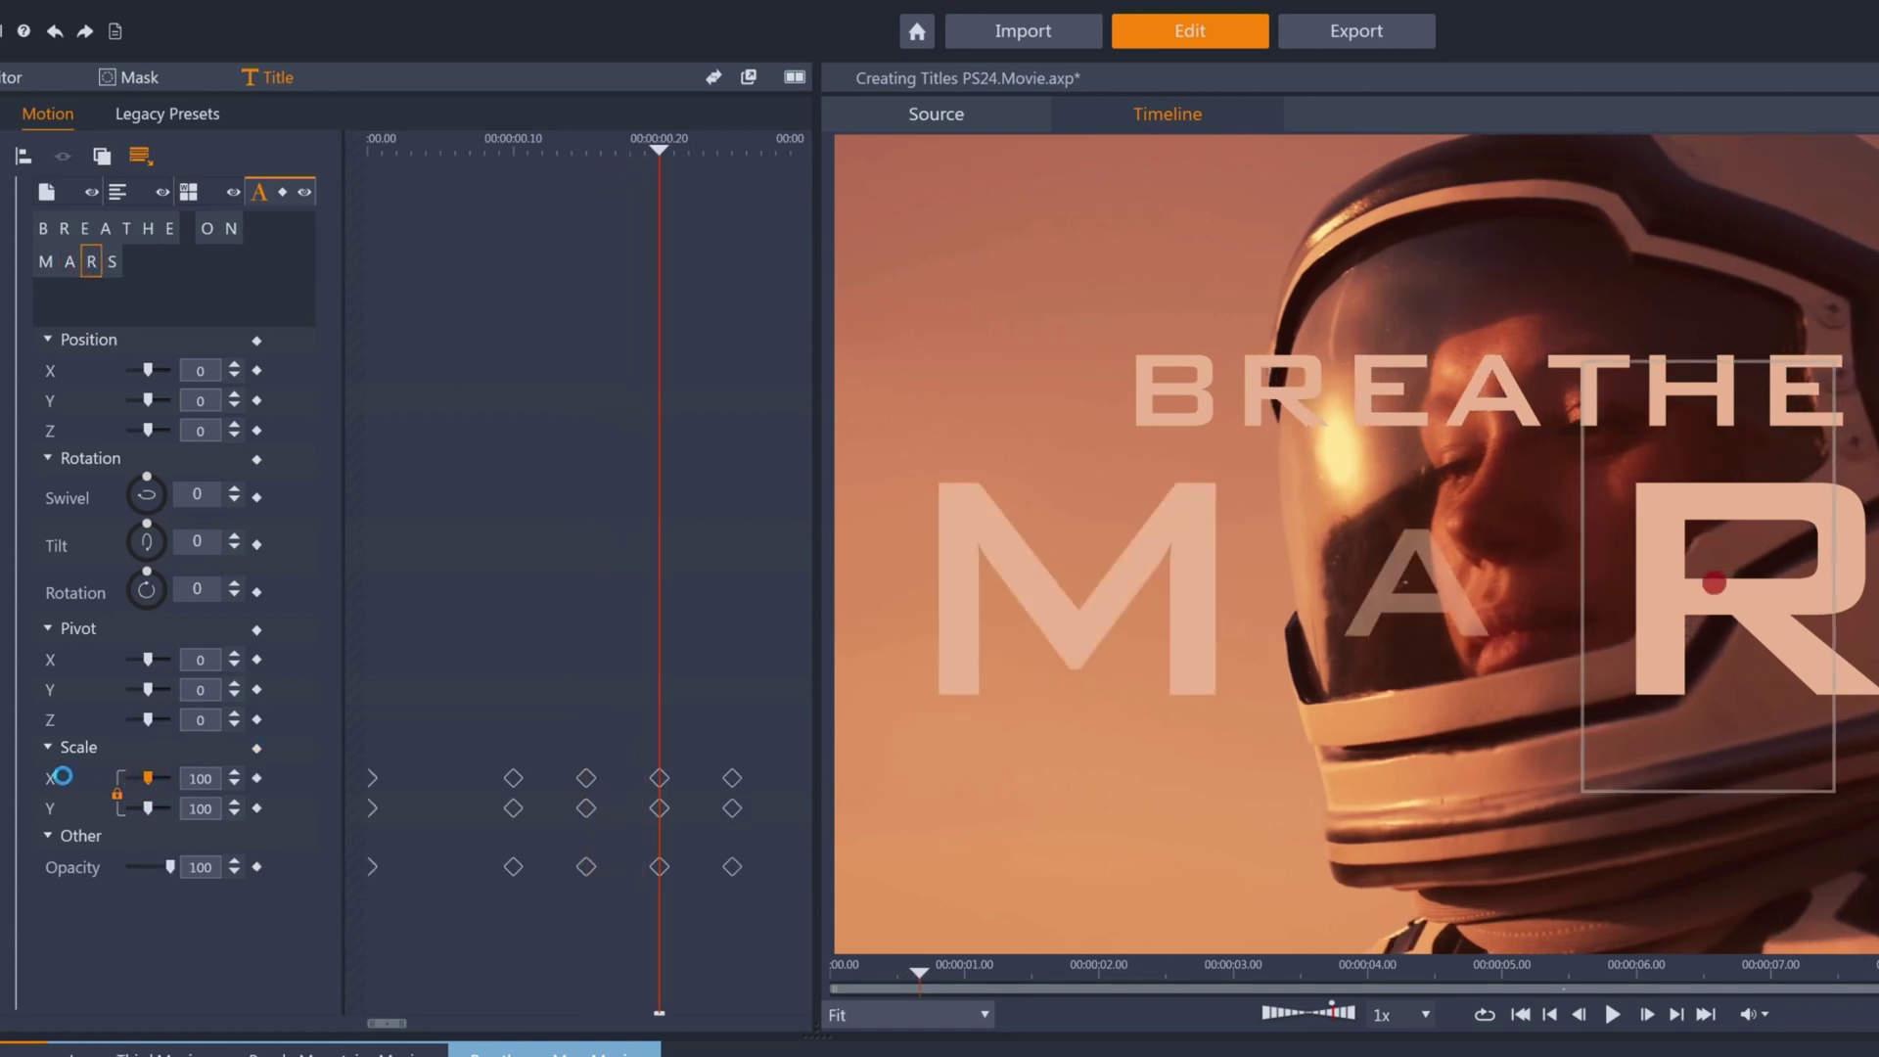
click(256, 867)
click(256, 778)
drag(387, 1022, 378, 1028)
click(200, 777)
text(100)
key(Return)
click(174, 866)
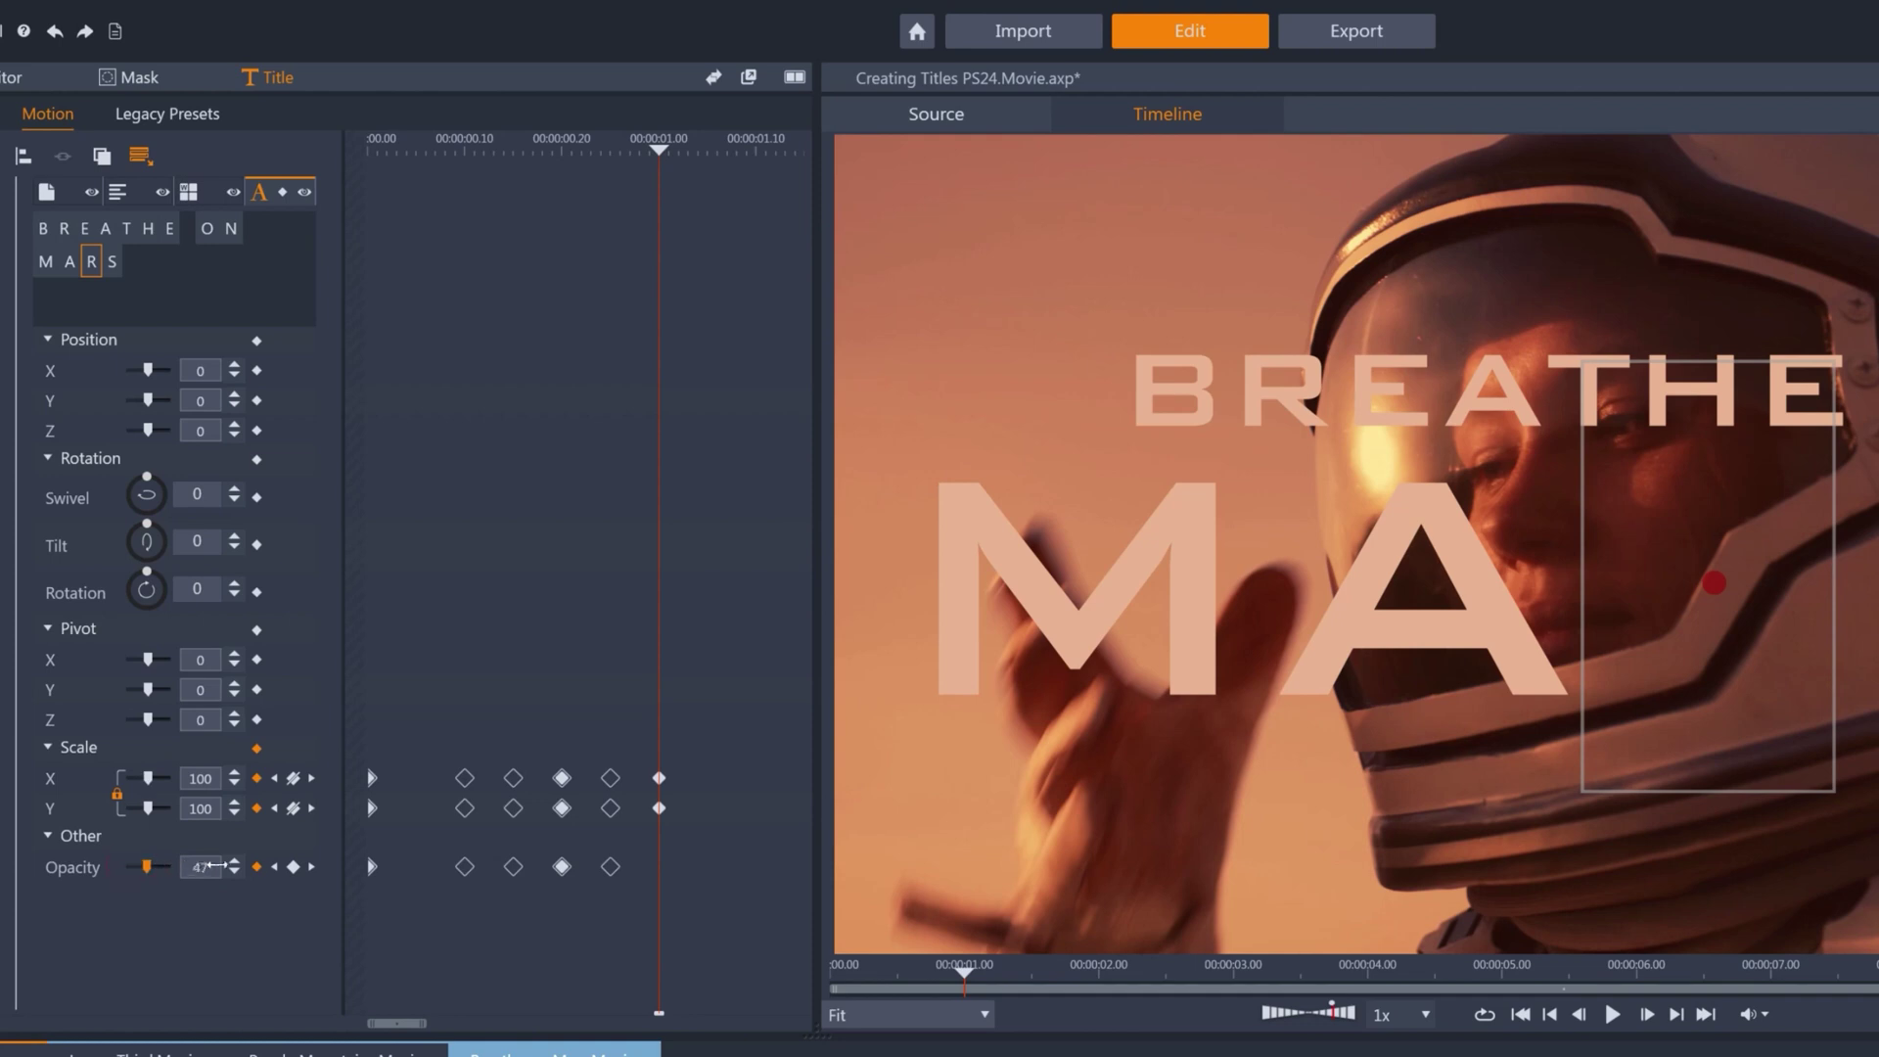
click(275, 867)
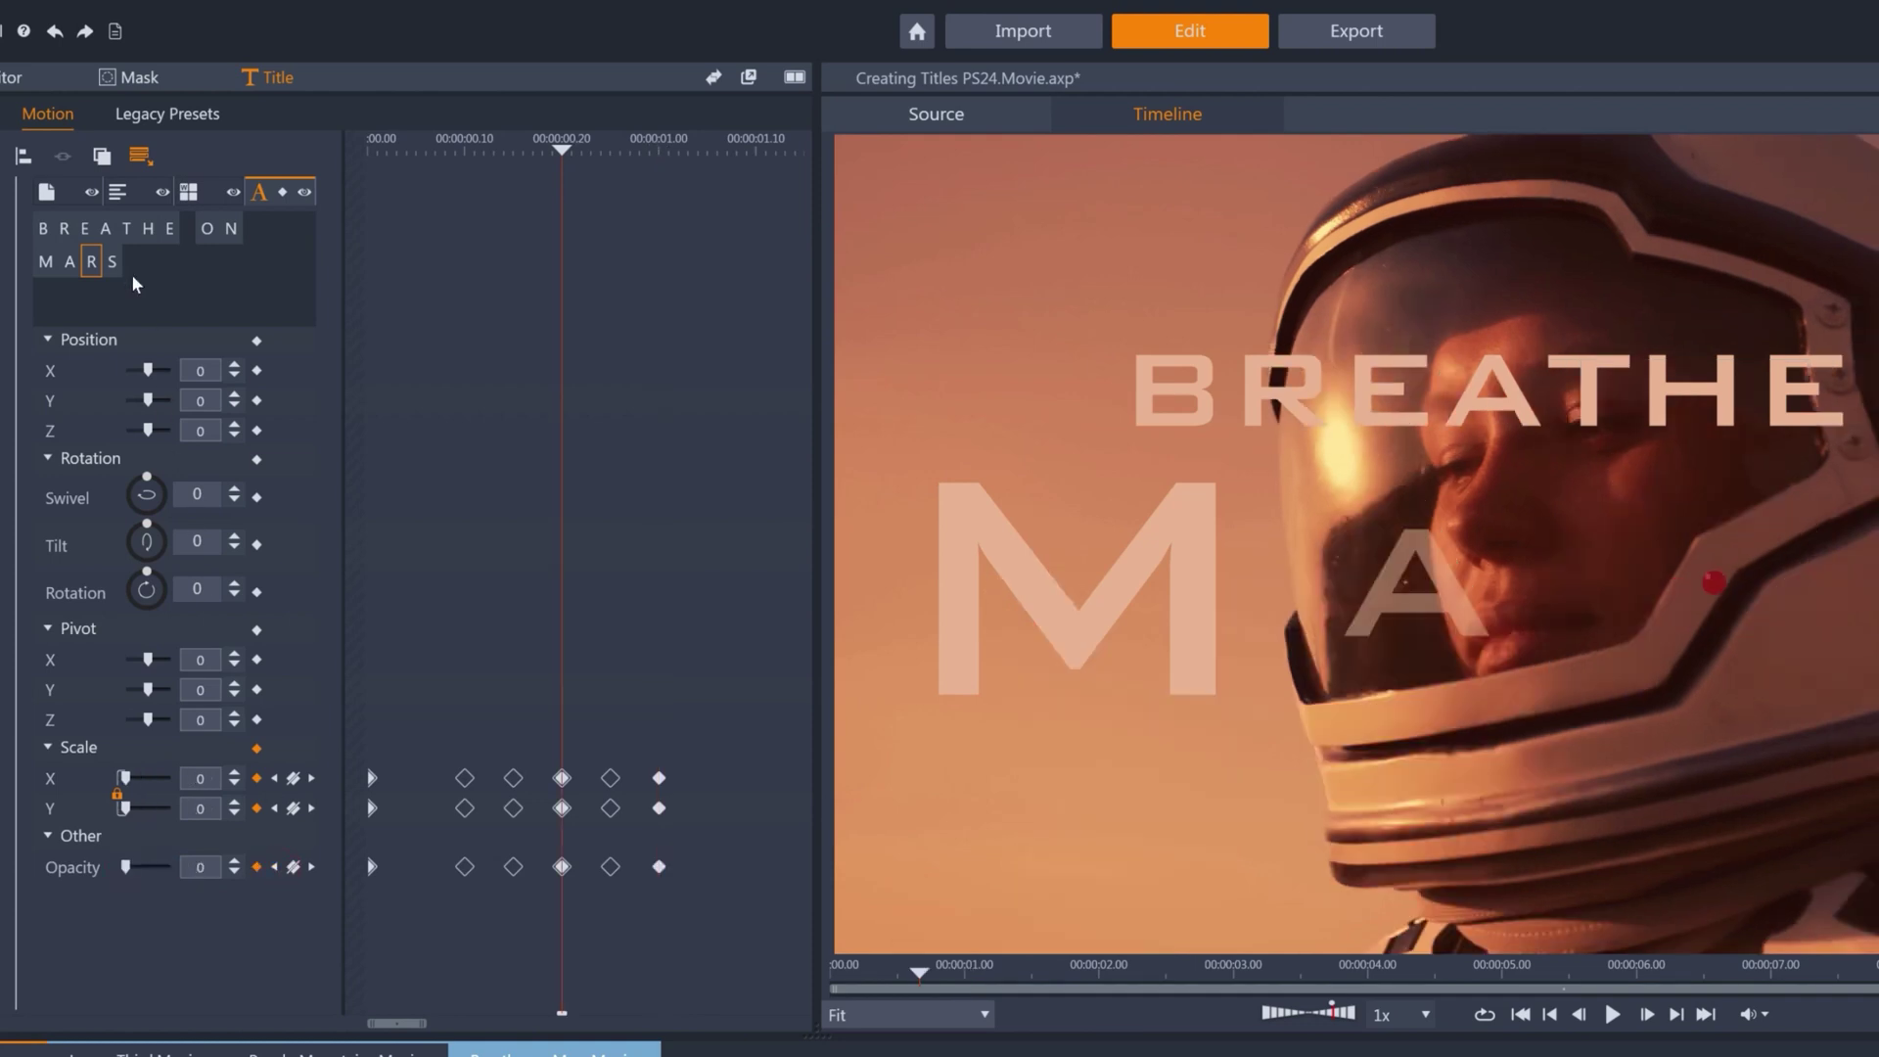
Keyframe the S at scale and opacity 0, then bring both back up to full.
click(111, 264)
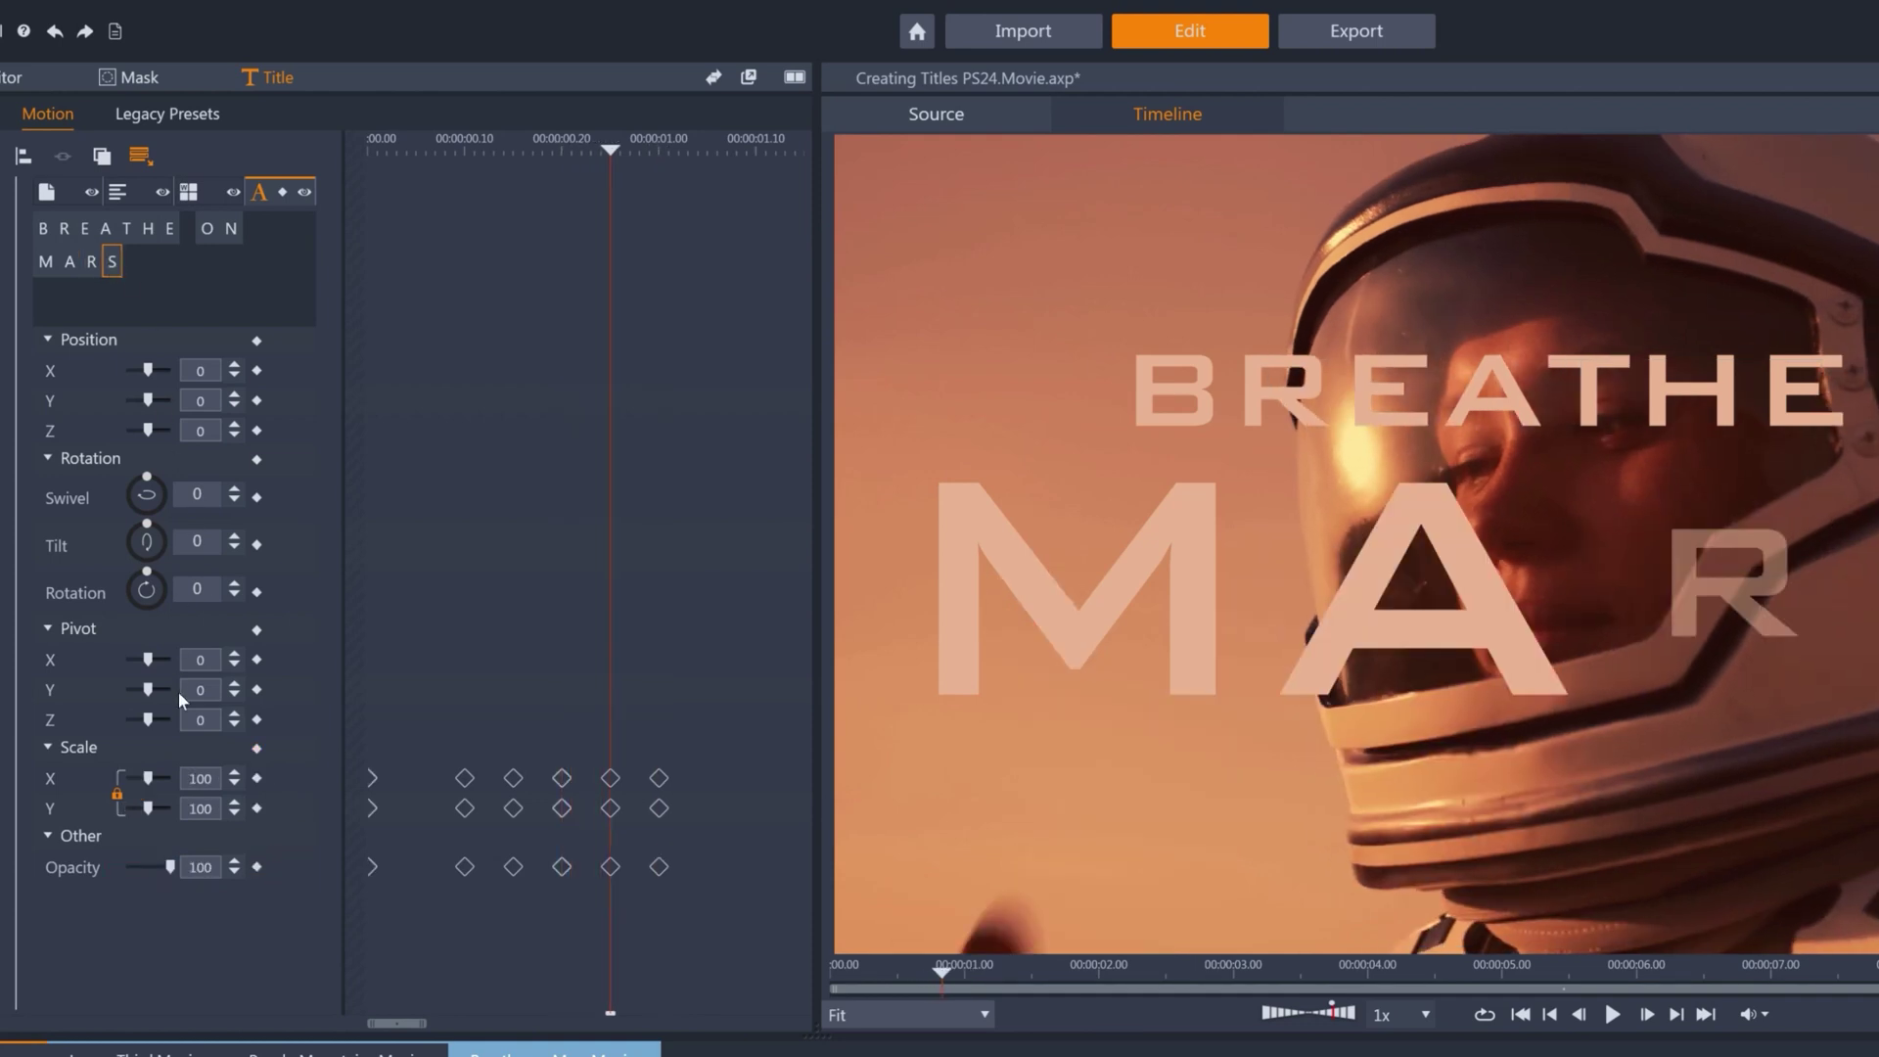
drag(148, 777, 125, 778)
drag(170, 866, 125, 867)
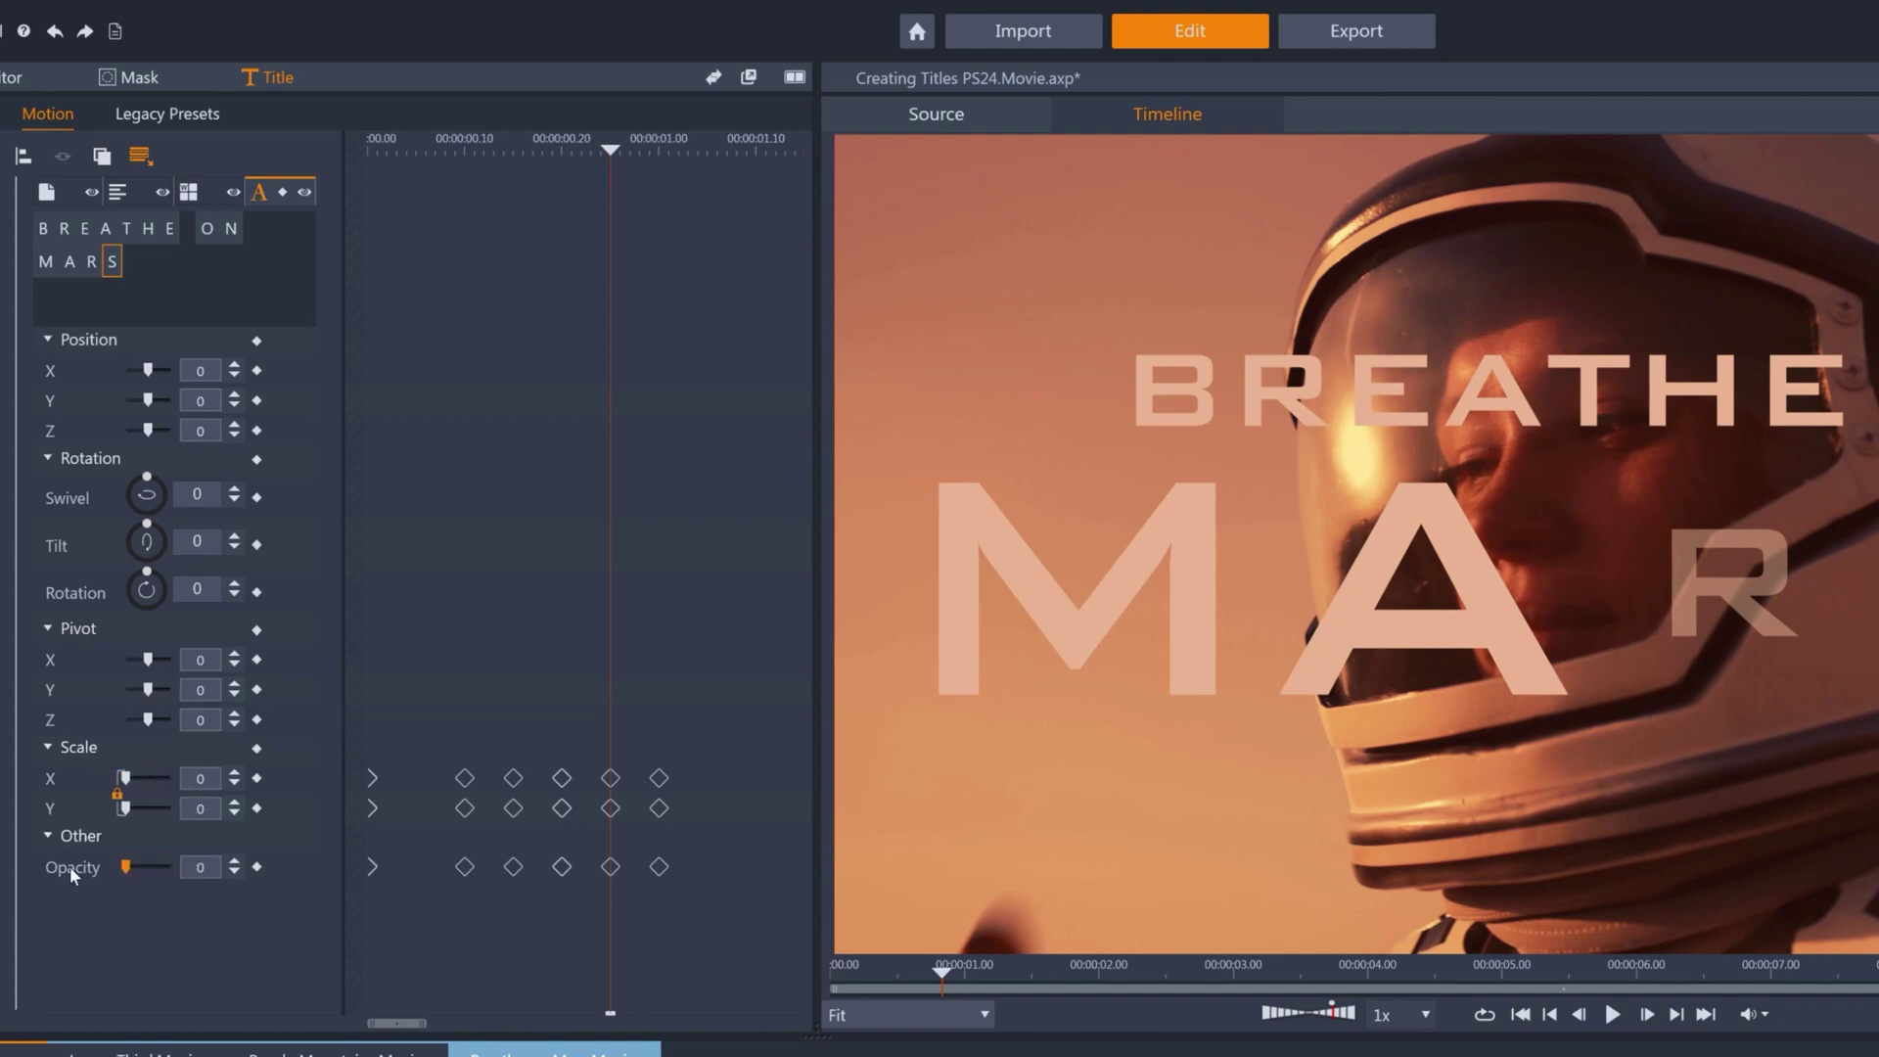
click(257, 778)
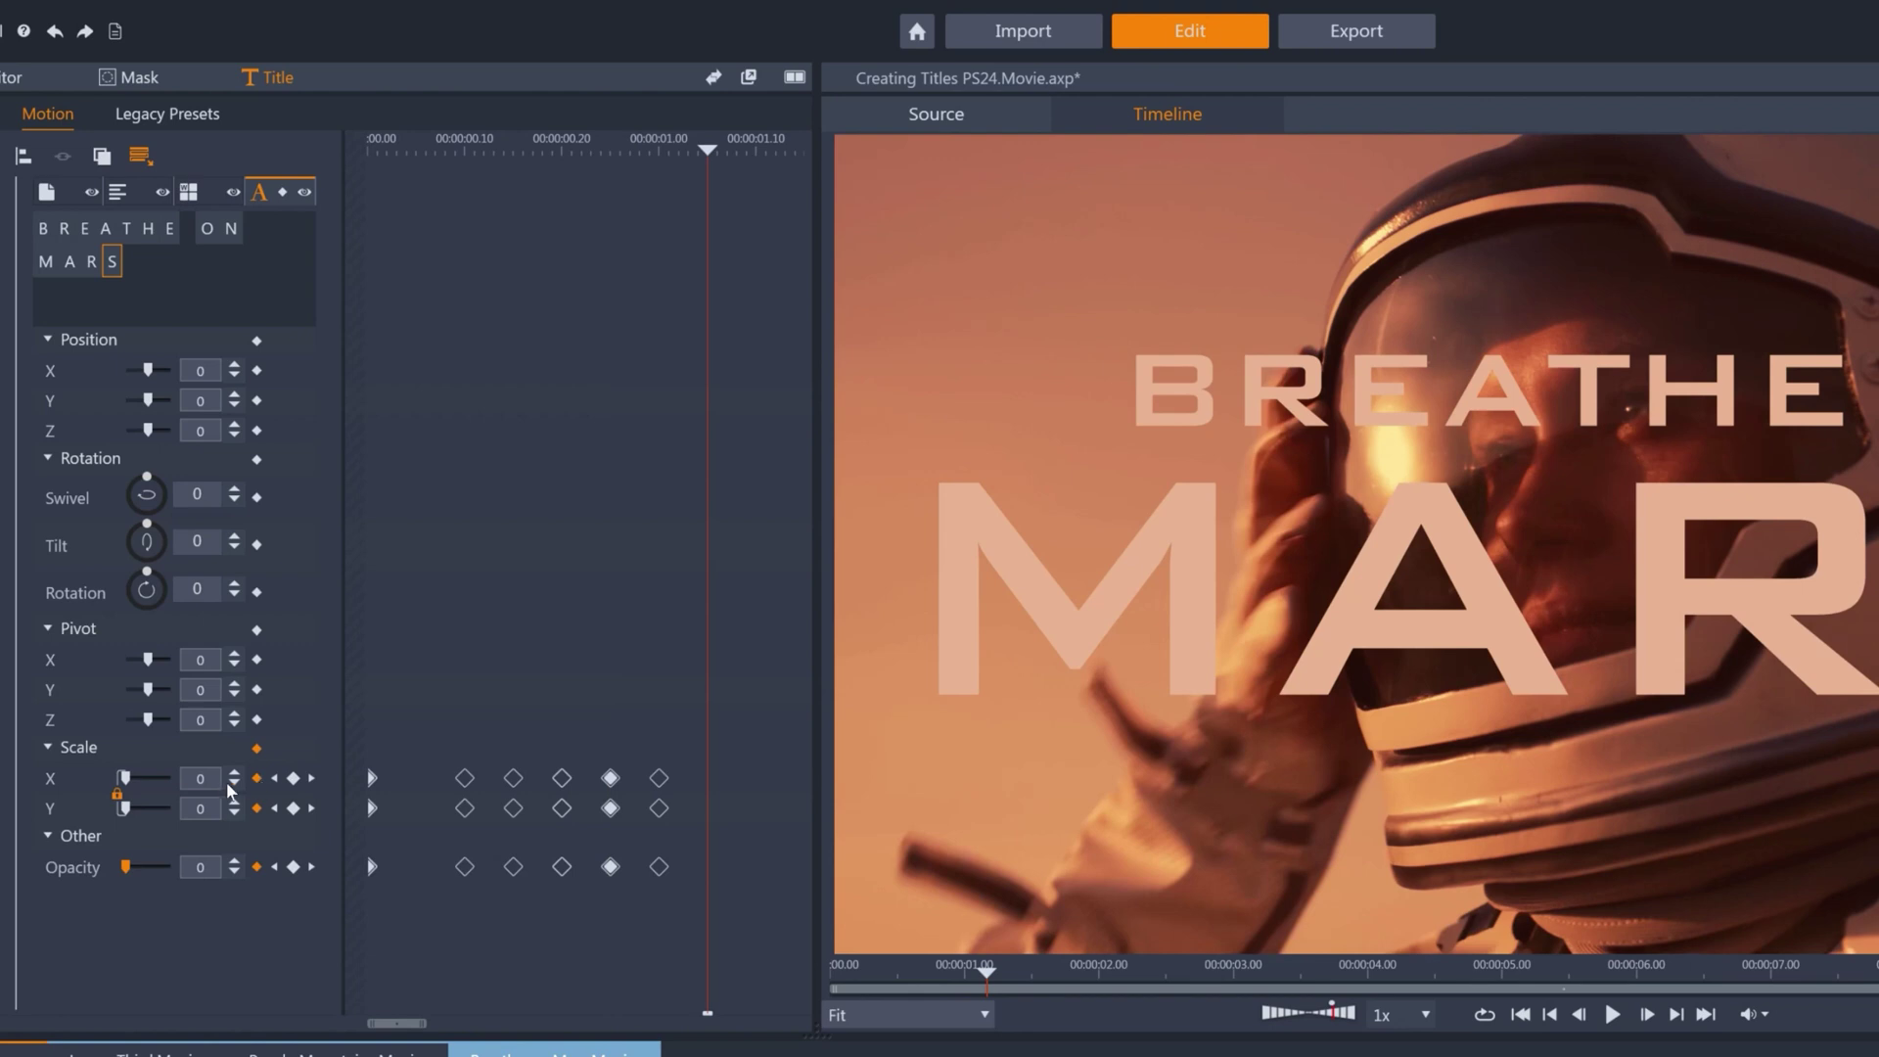
drag(231, 780, 244, 778)
drag(234, 867, 421, 847)
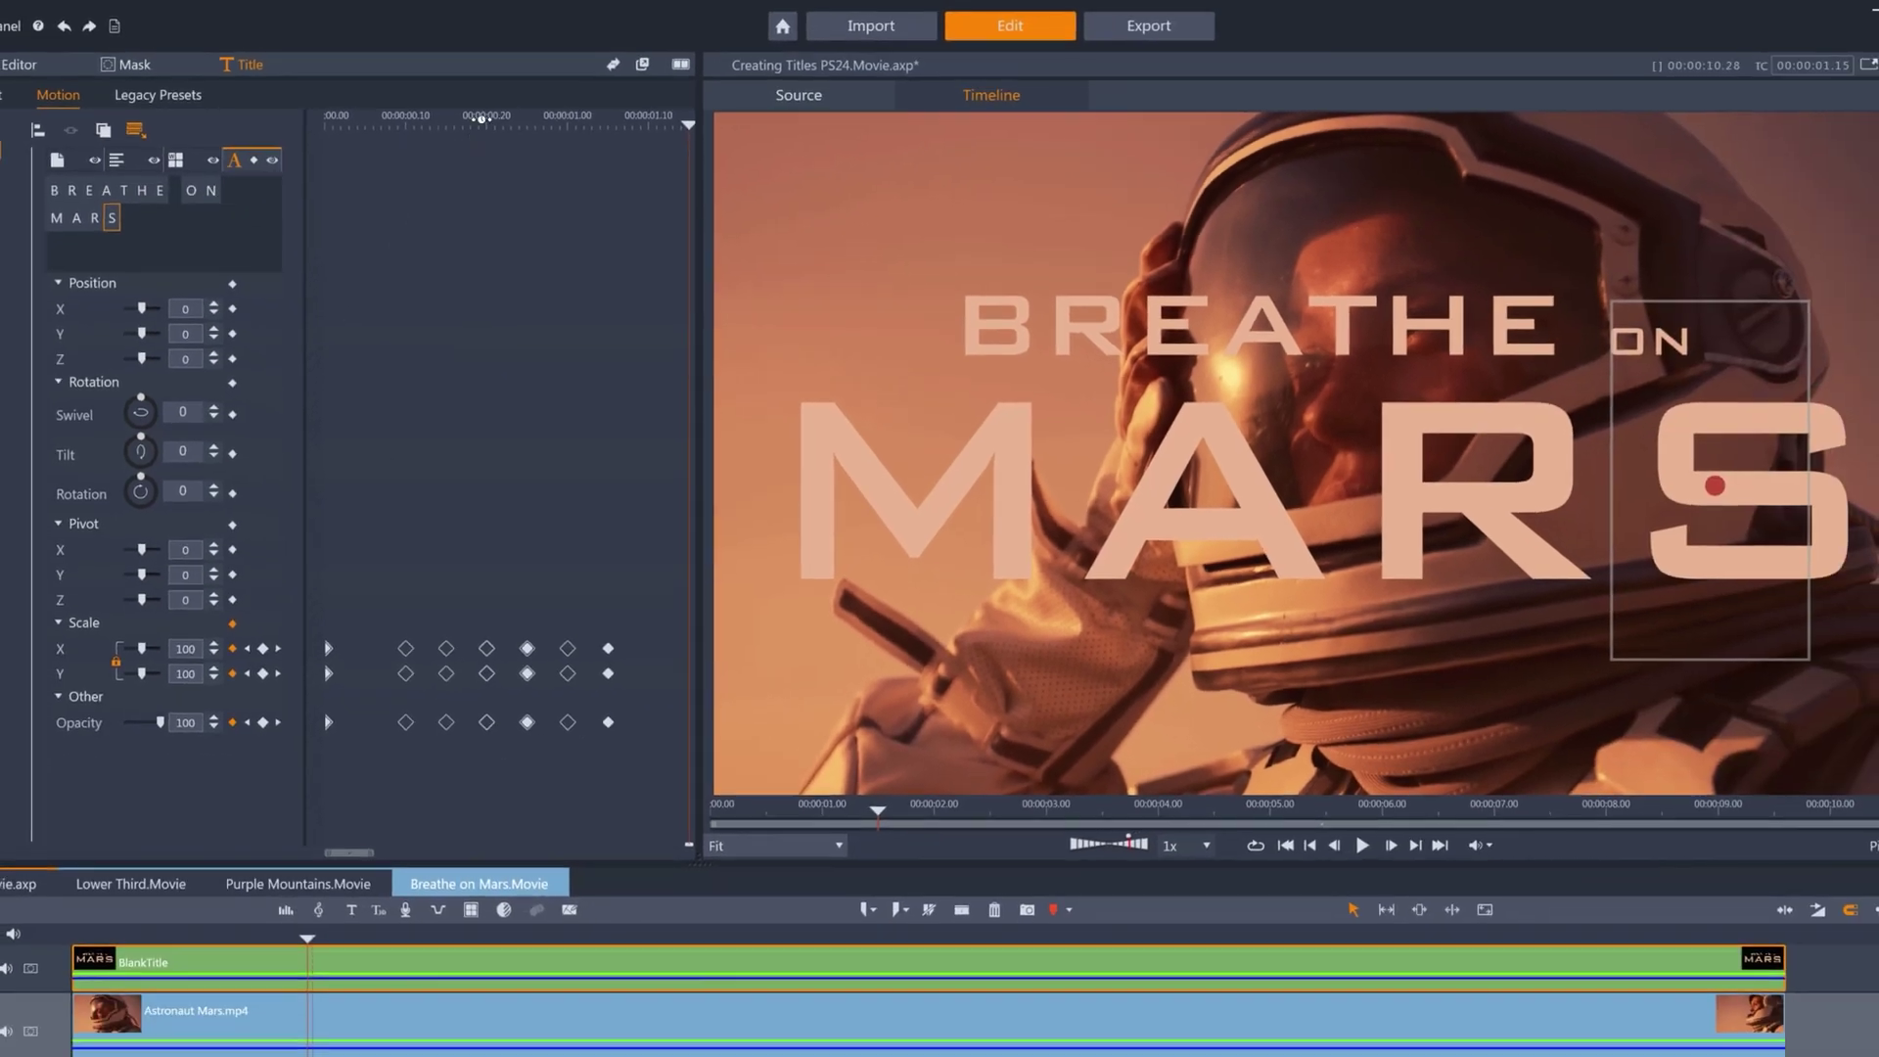
click(561, 143)
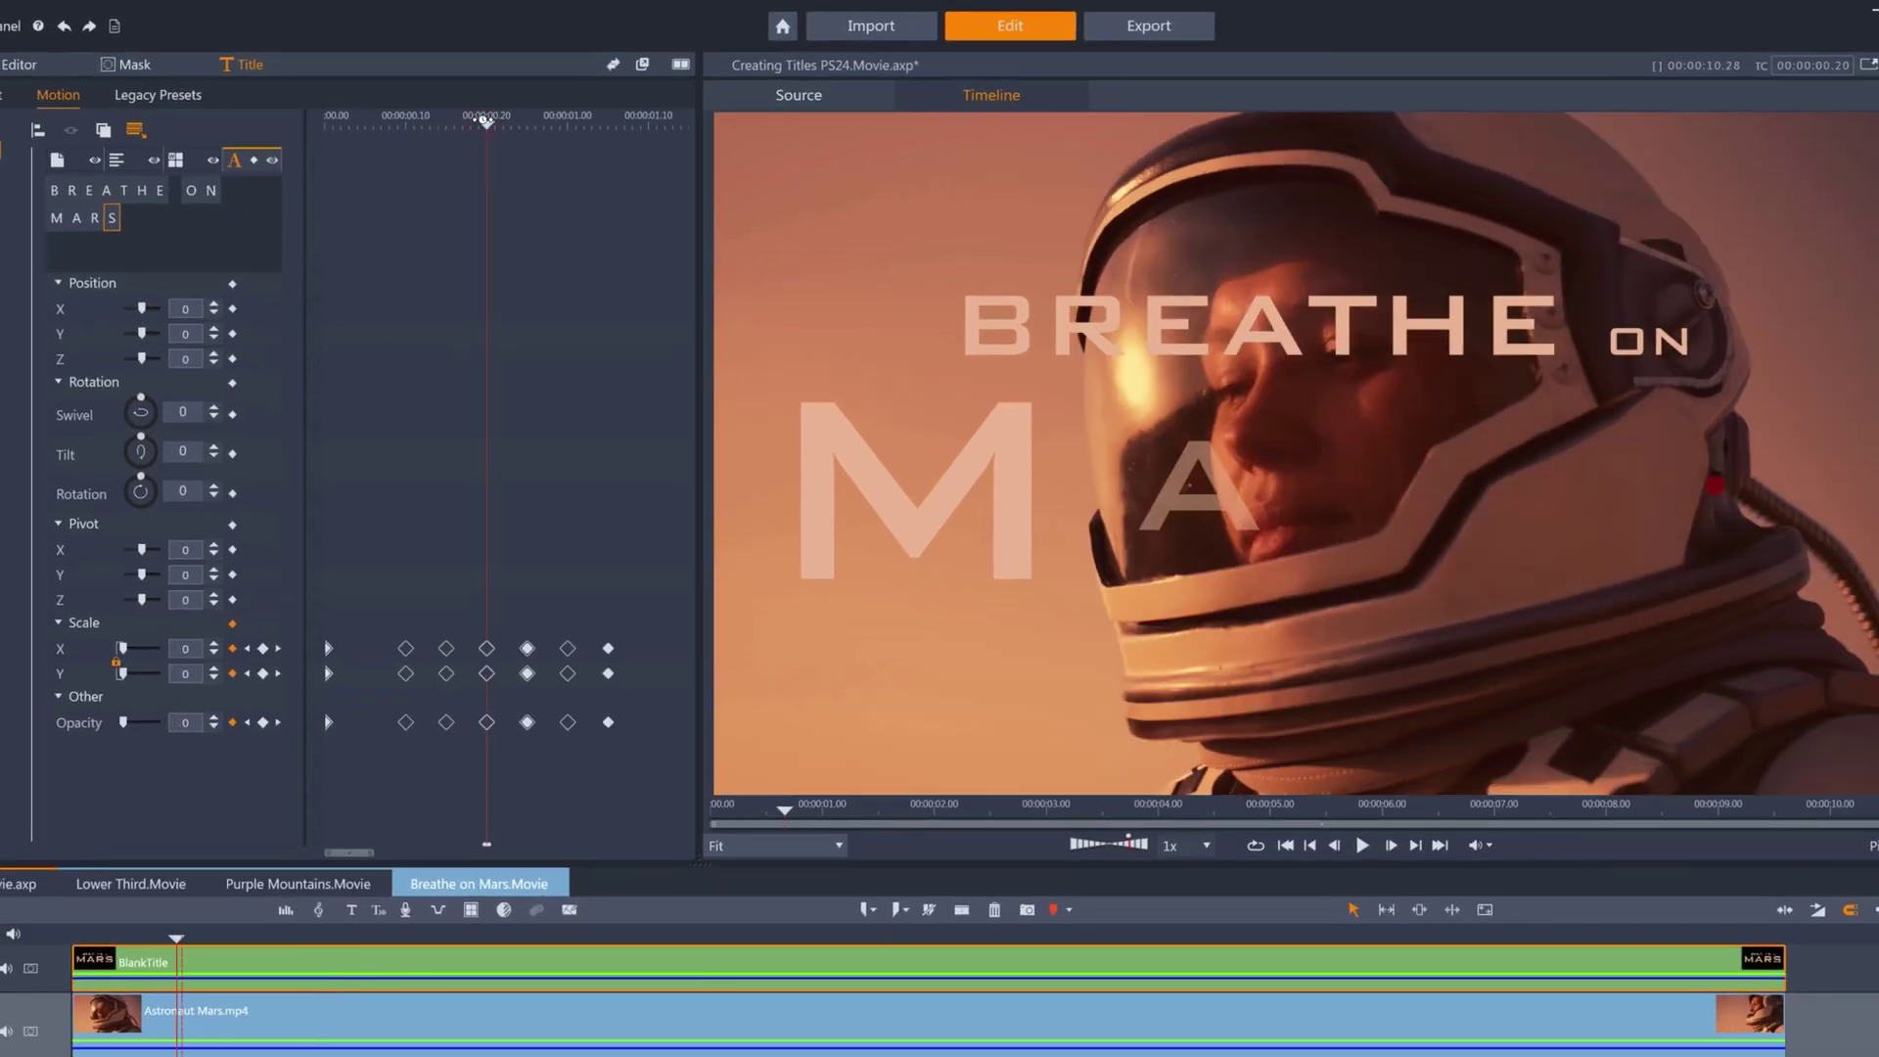
click(273, 162)
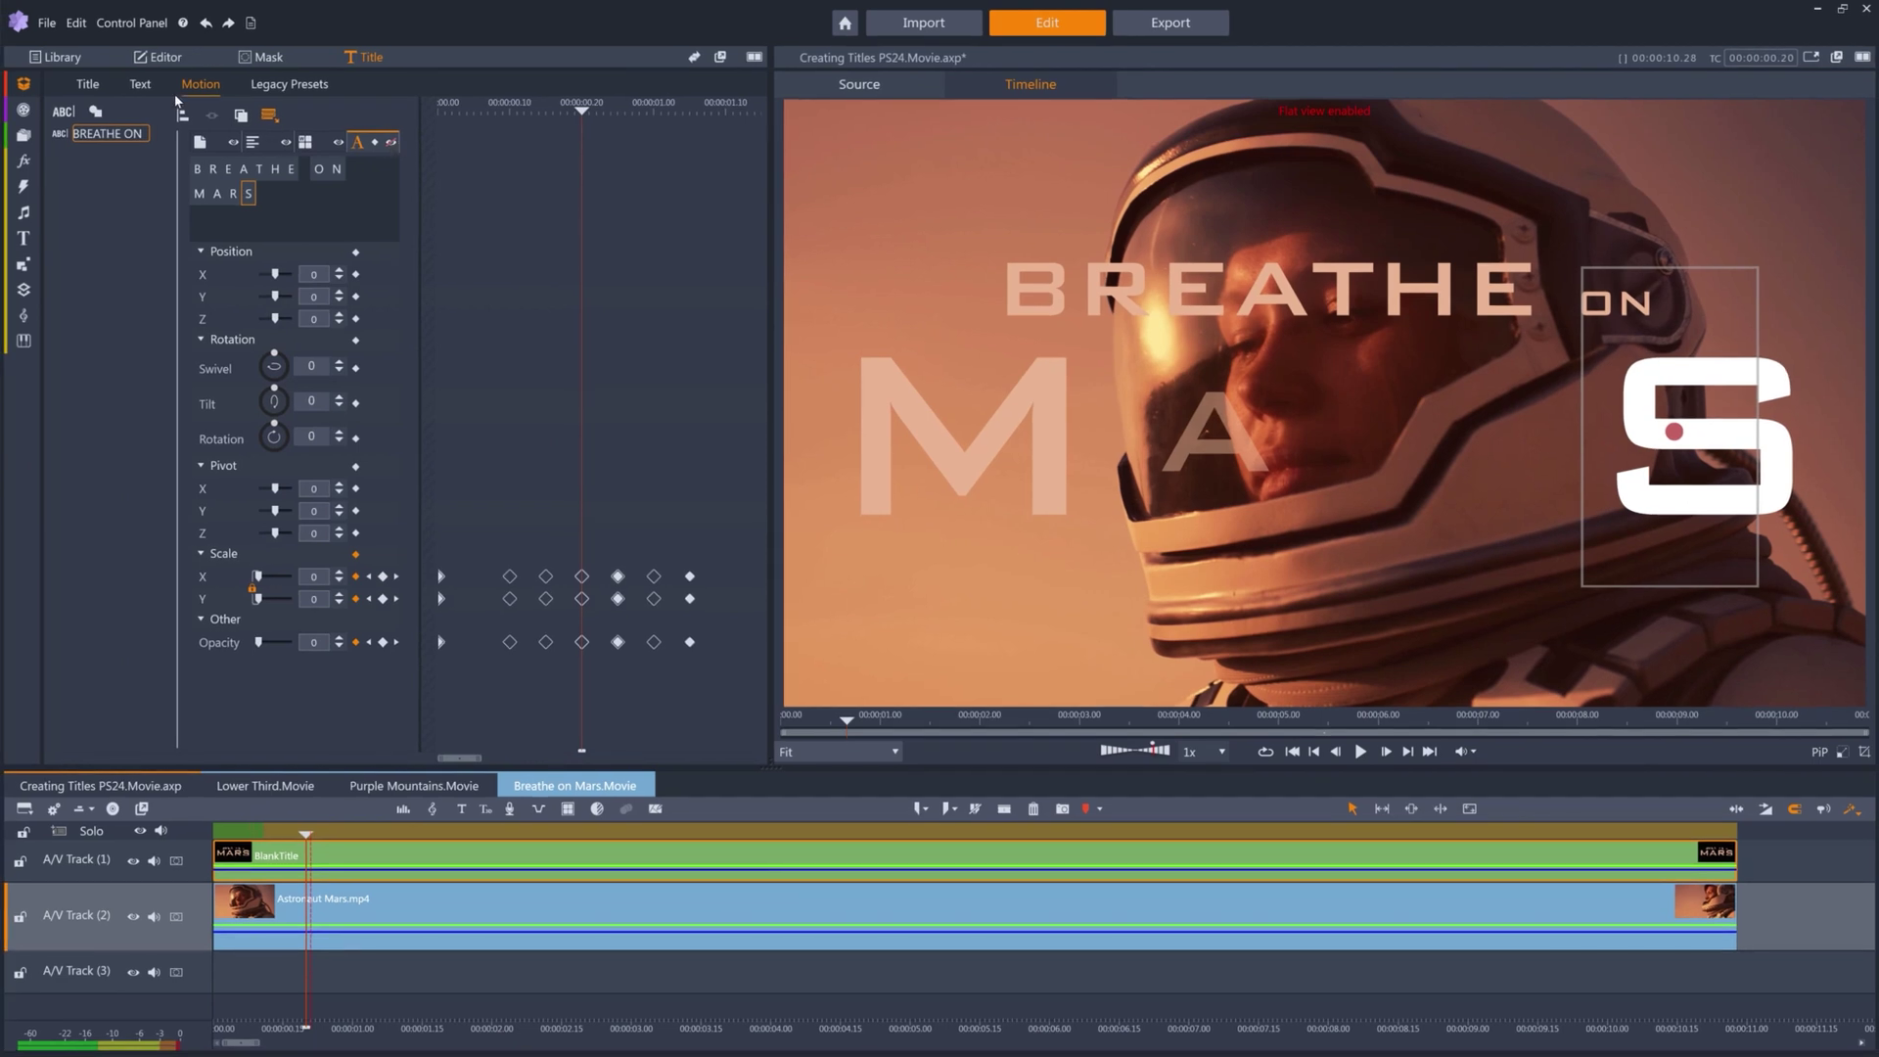
click(393, 144)
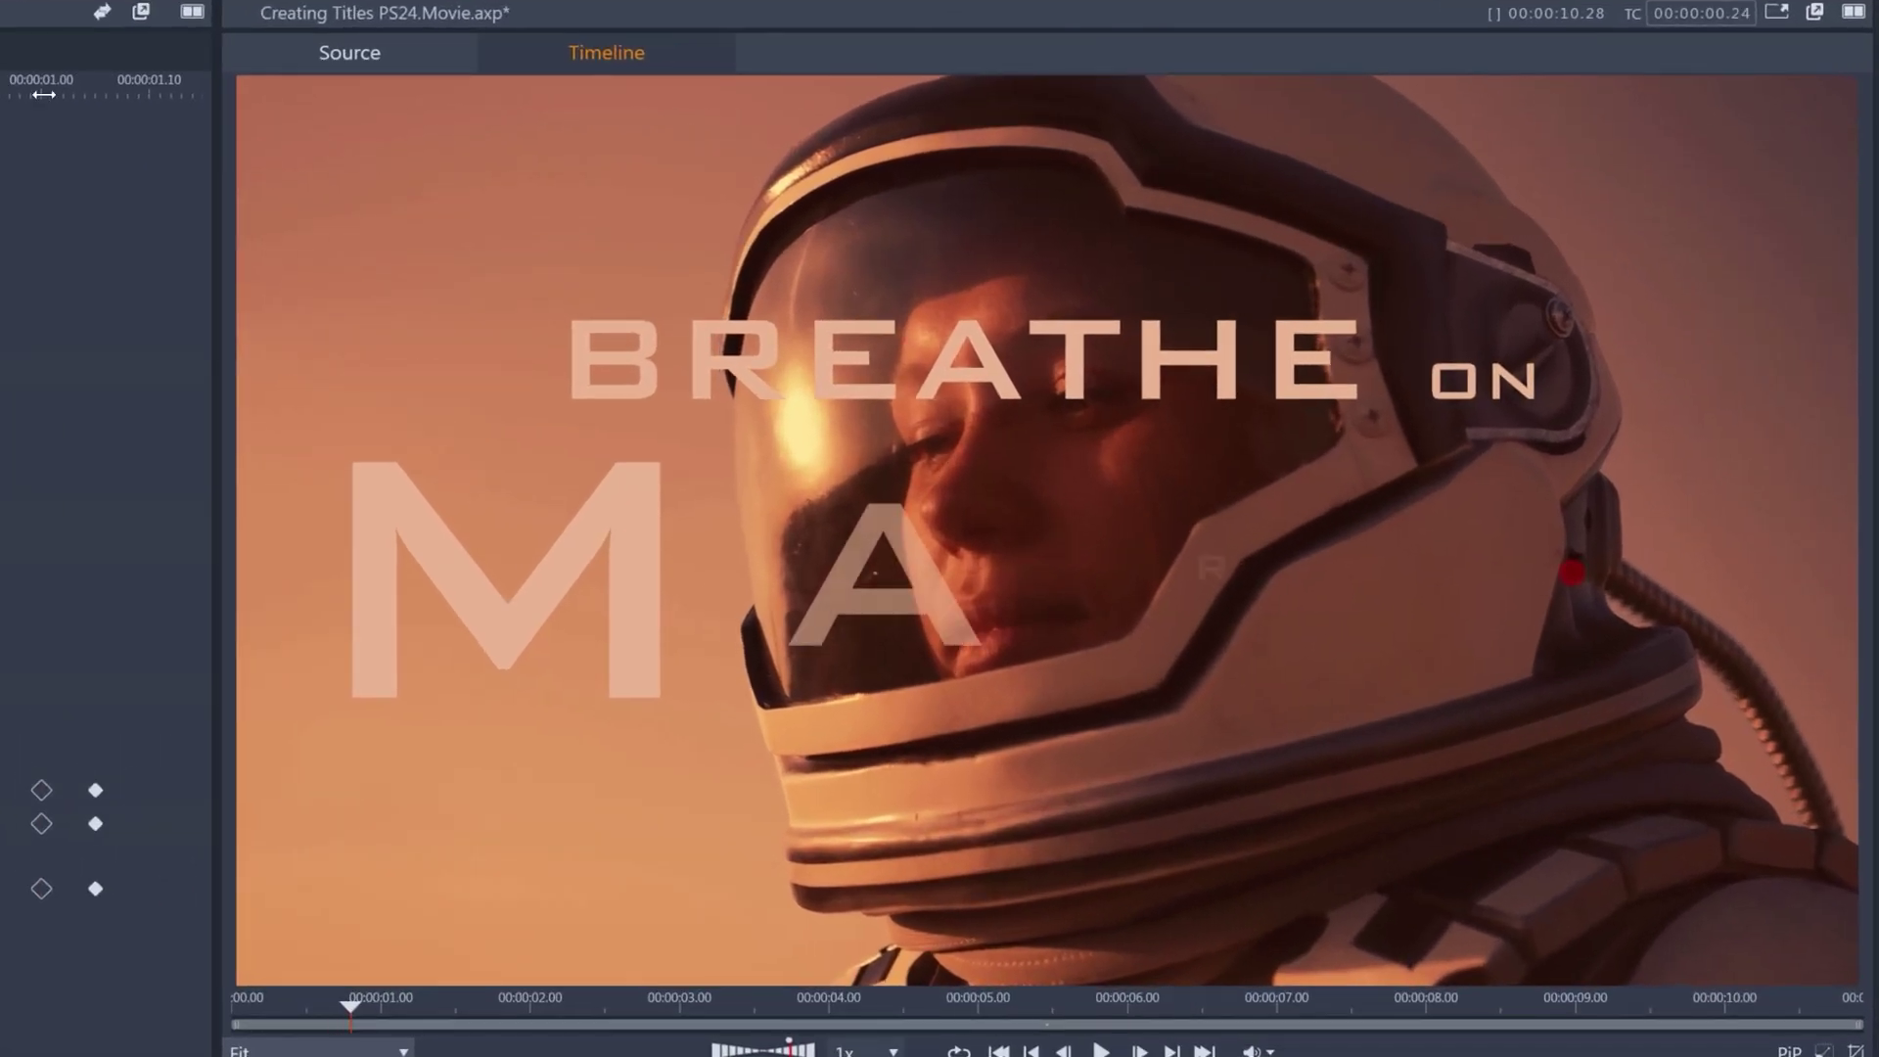
click(720, 115)
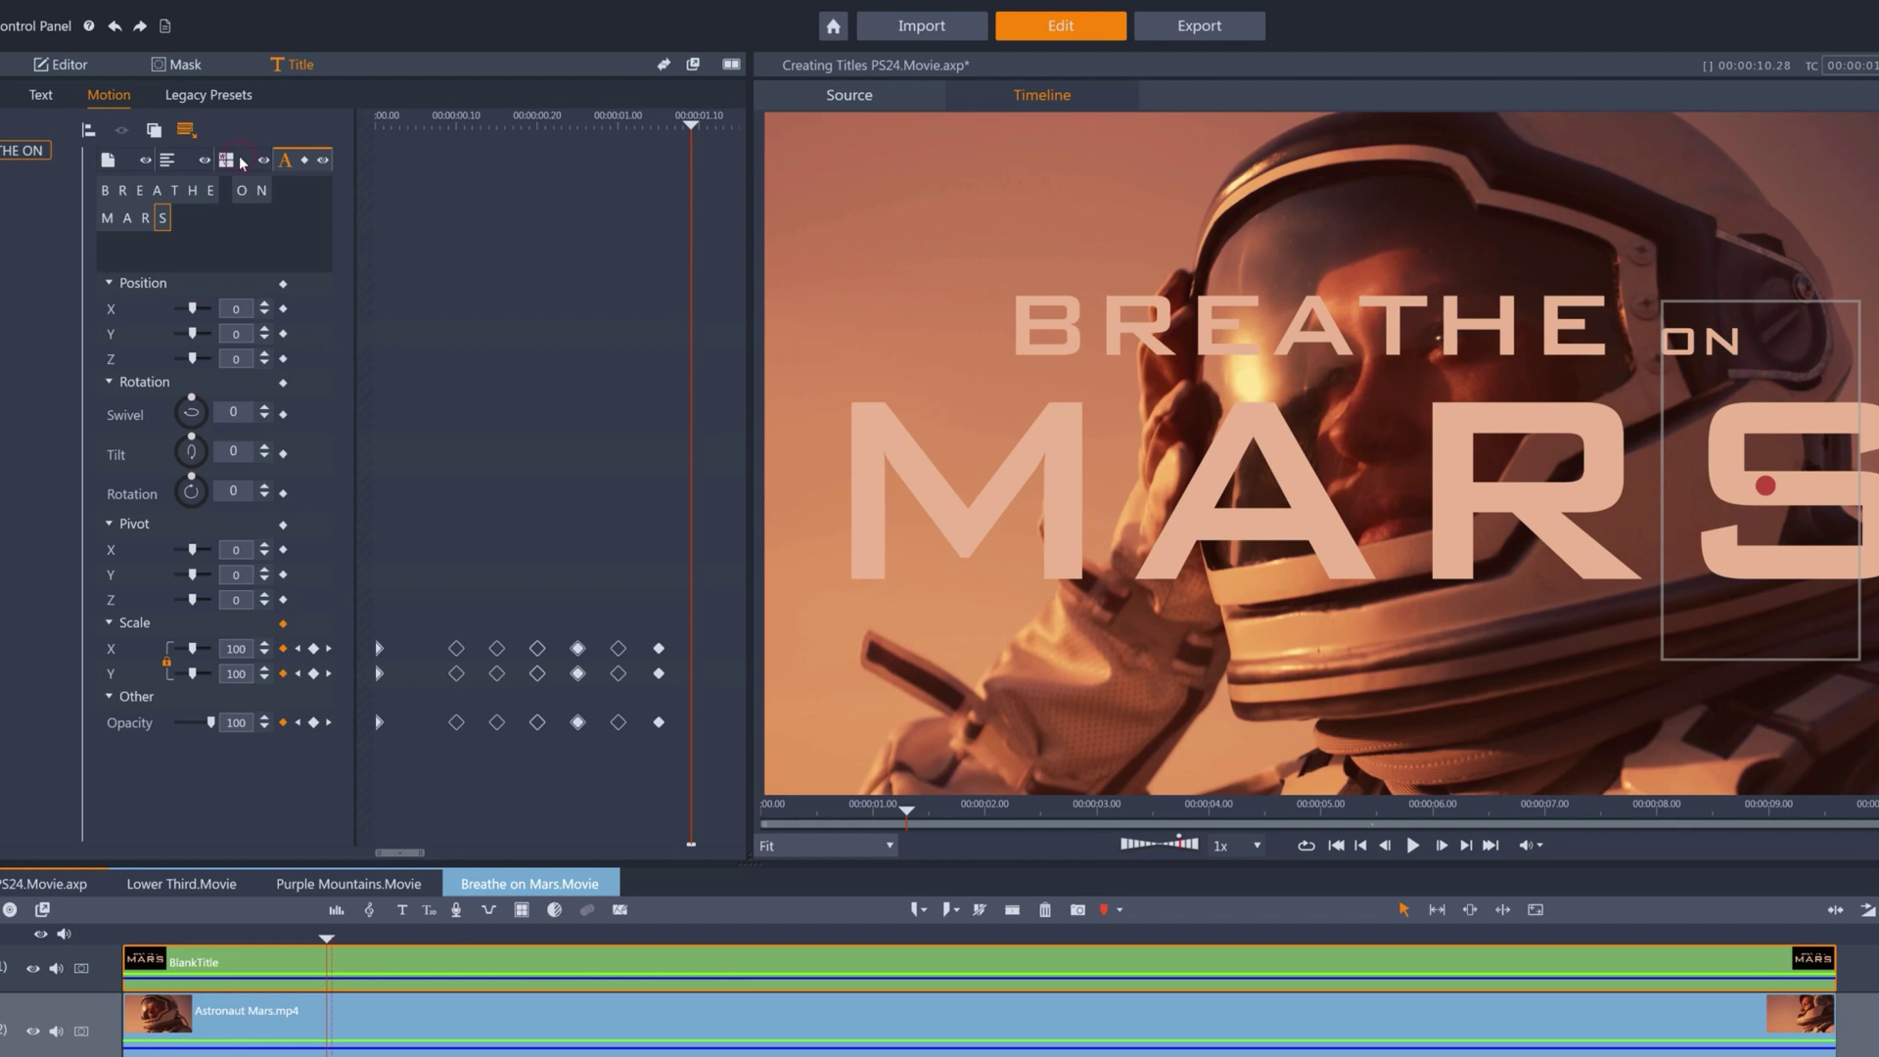
In word mode, raise the word ON to Position Y 2.
click(229, 160)
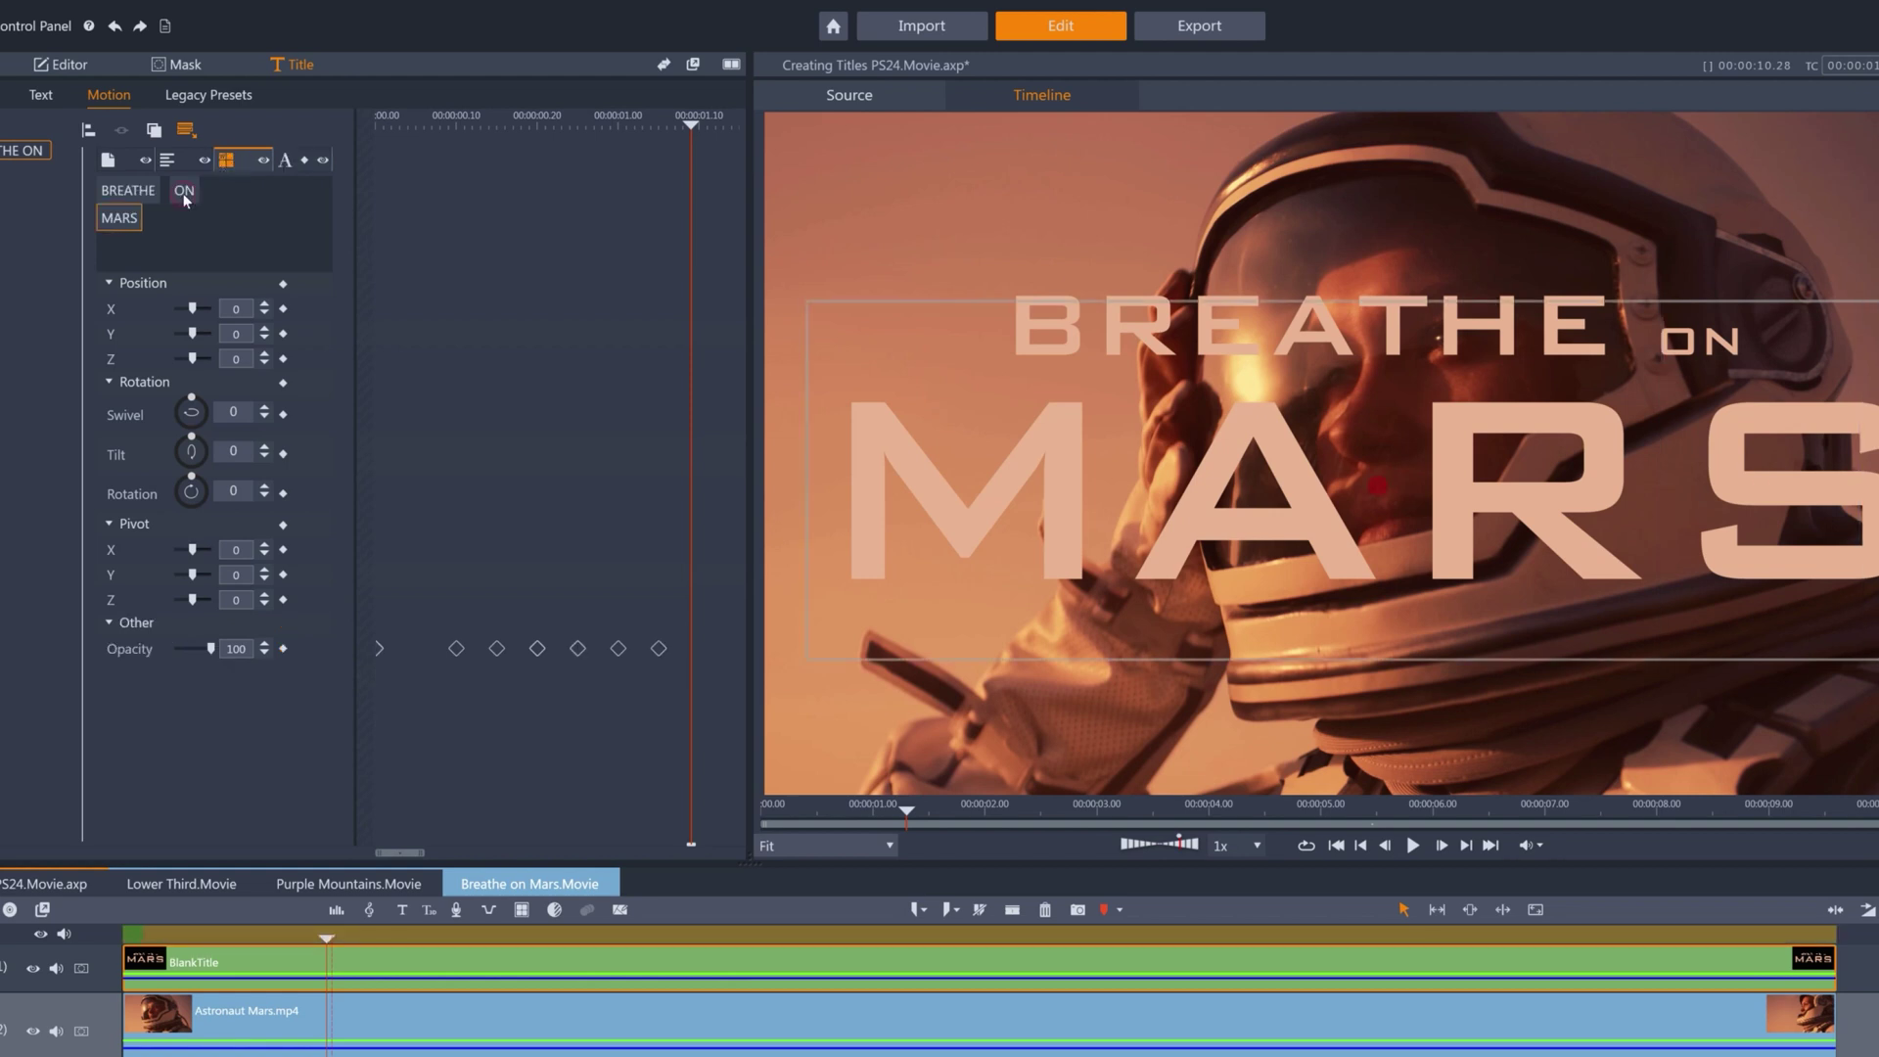
click(184, 192)
click(265, 330)
click(265, 330)
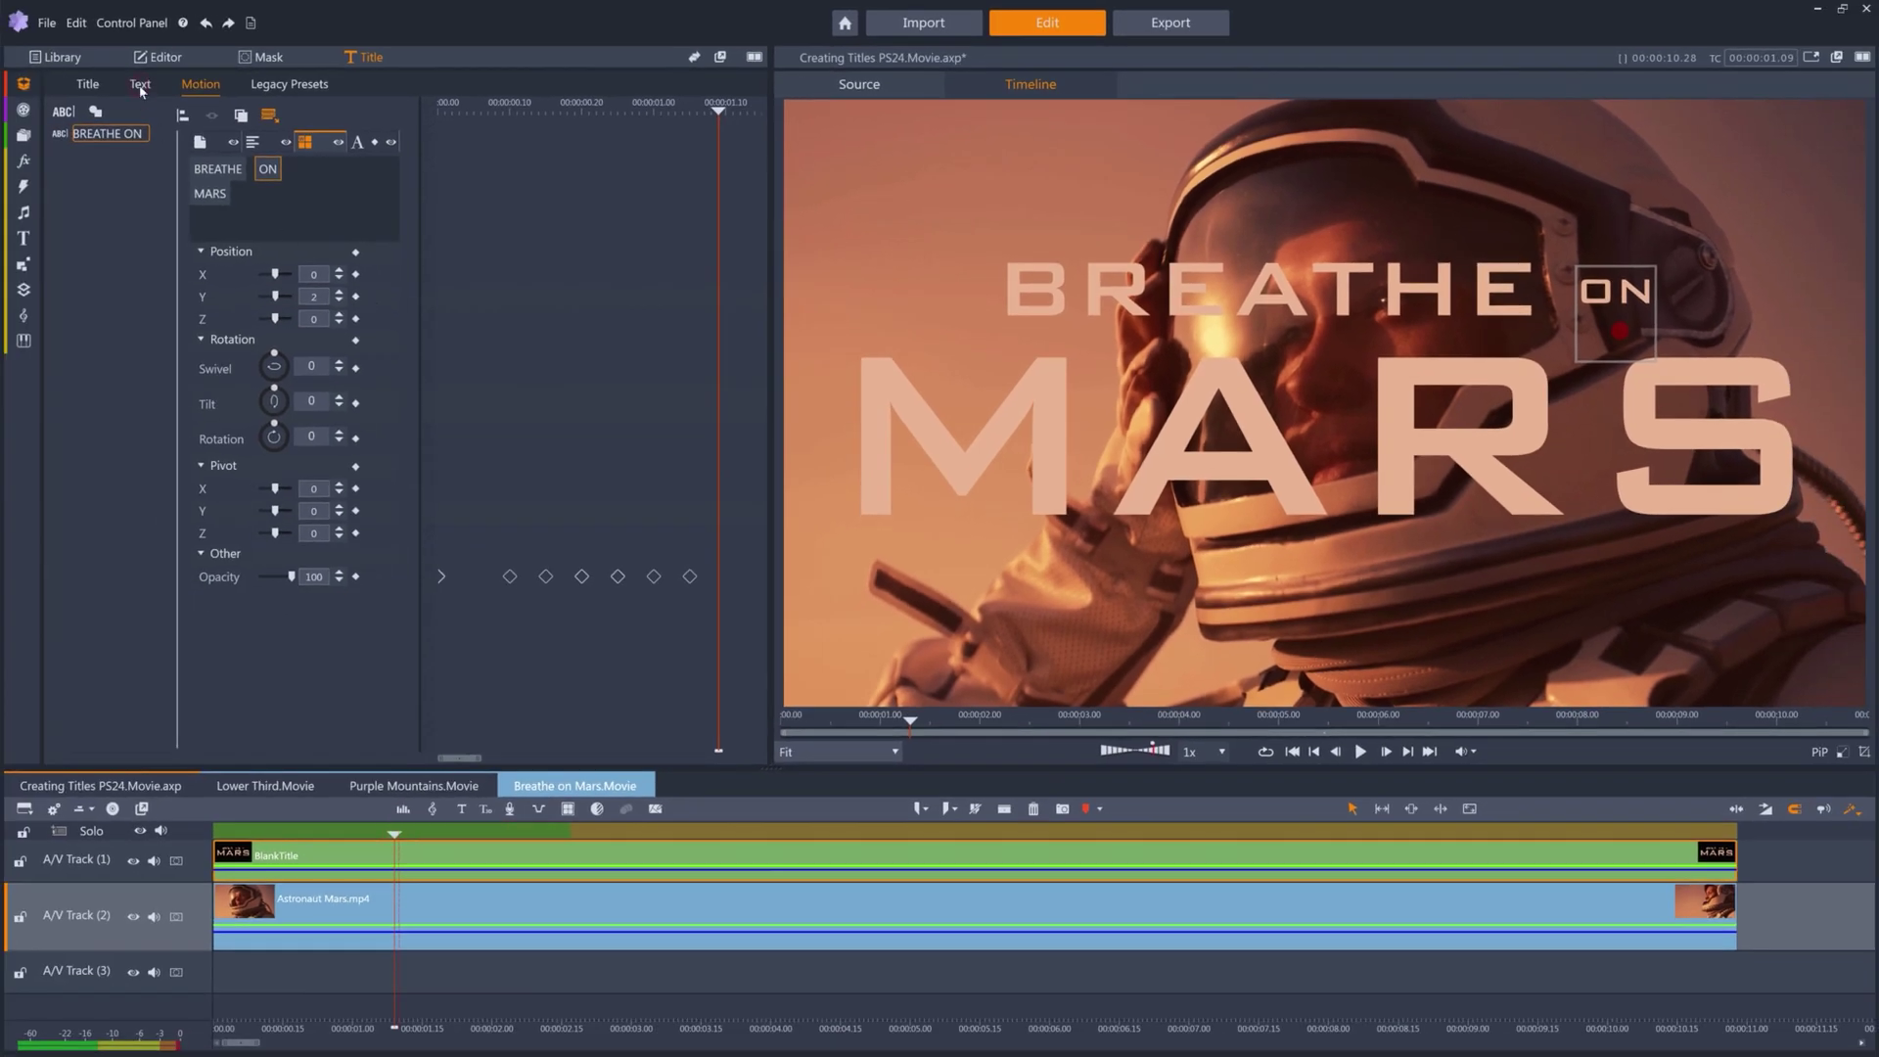
Check ON in the title's text settings, then return to the motion settings.
click(140, 85)
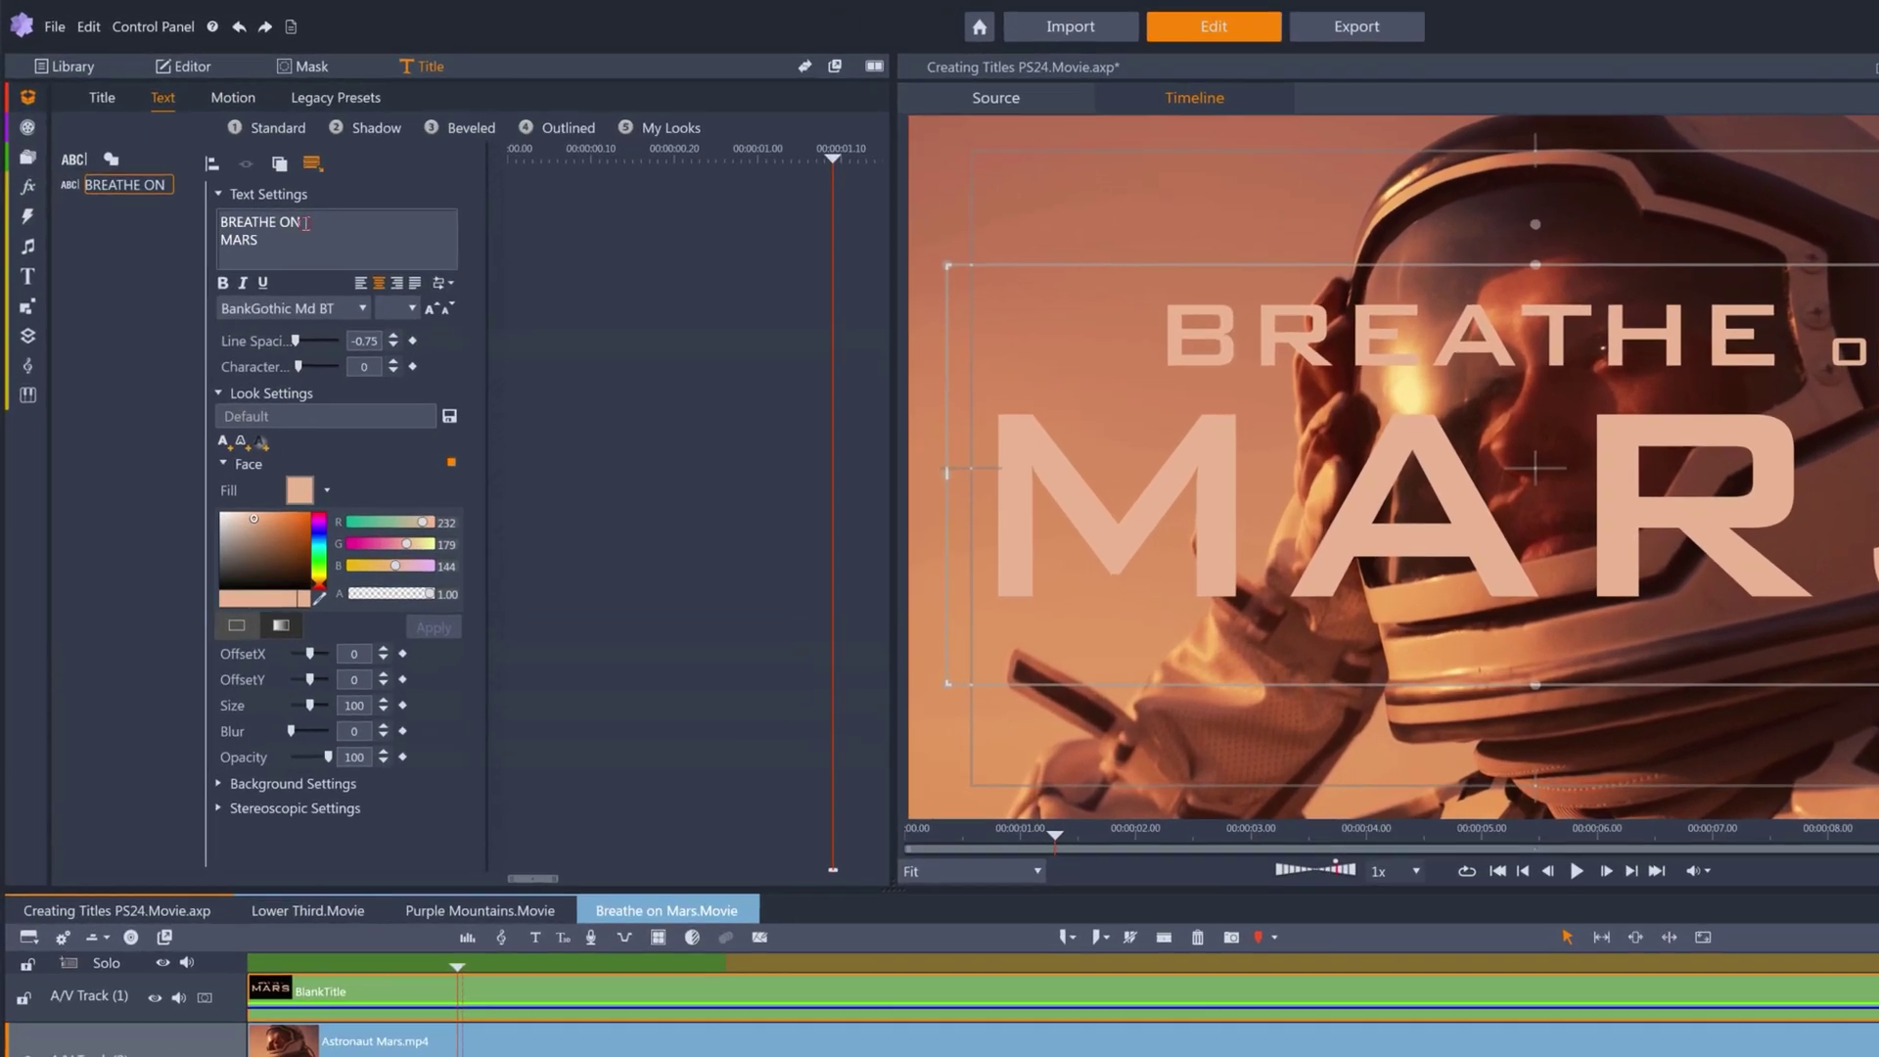
drag(261, 192, 244, 190)
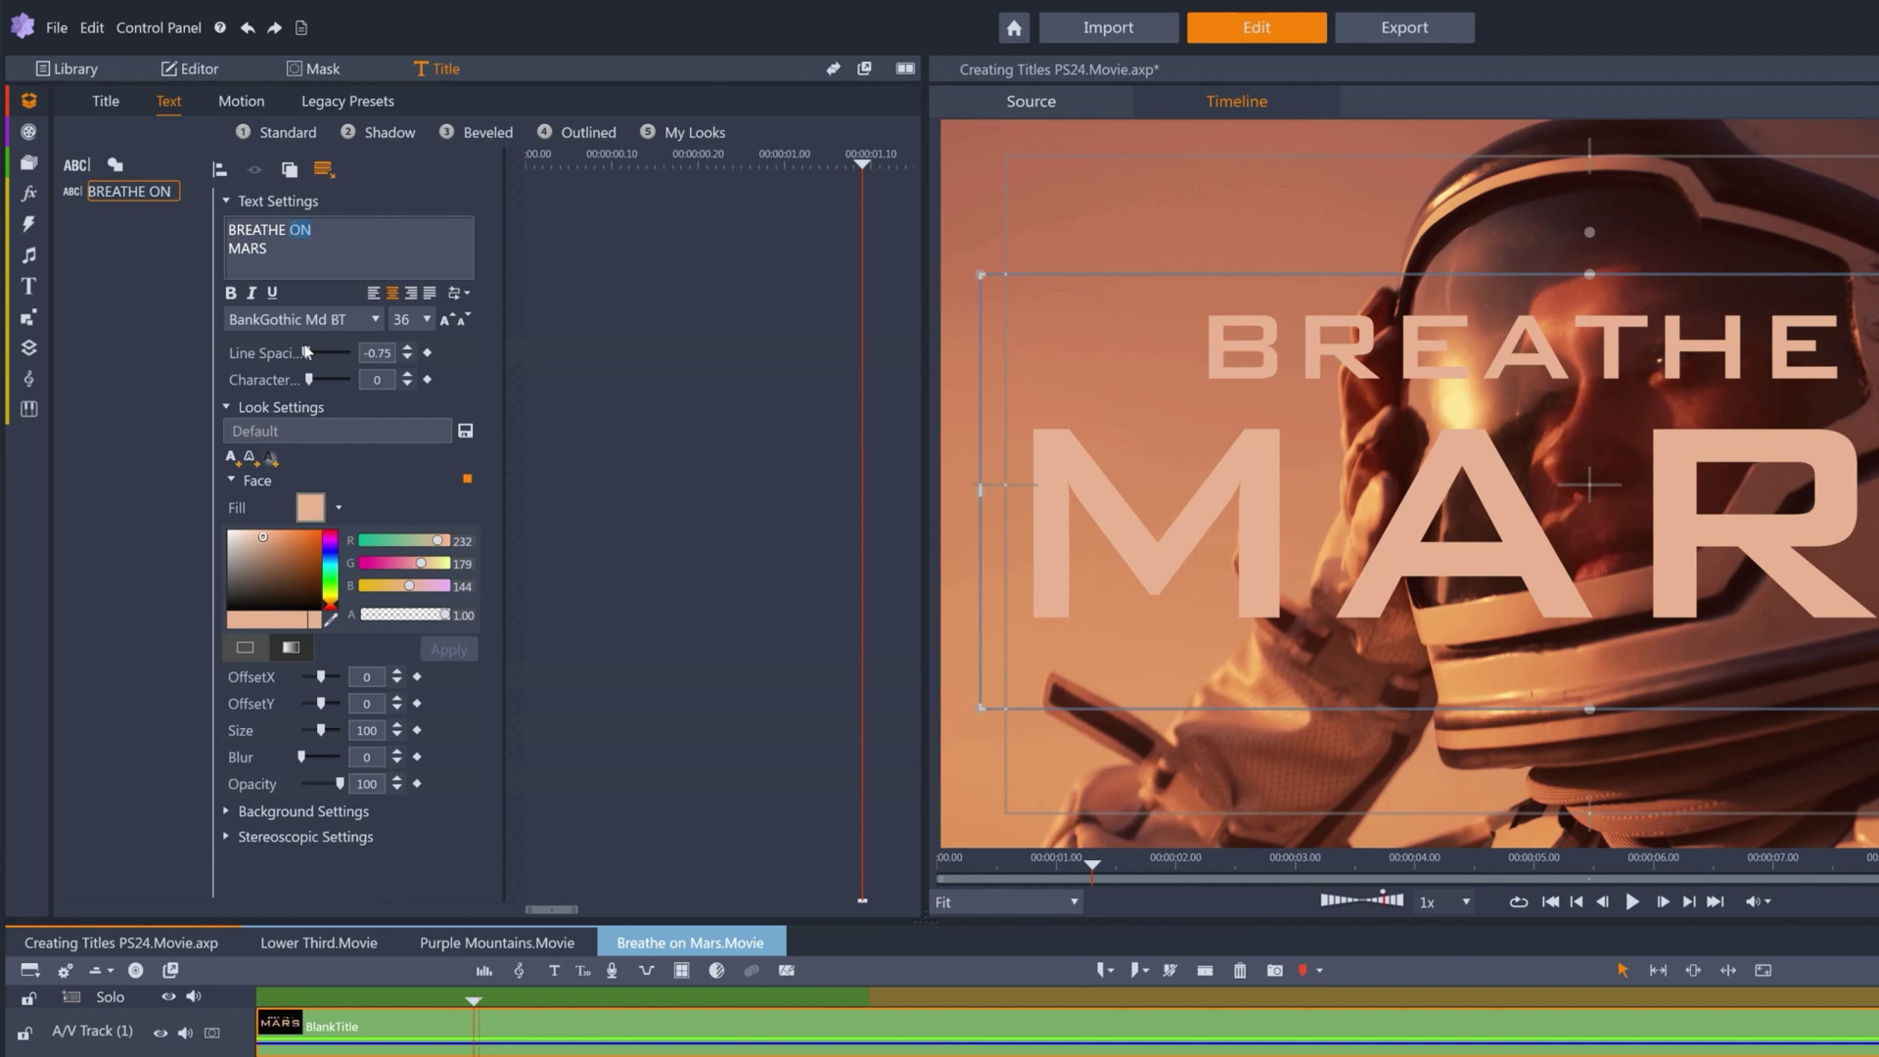
click(241, 104)
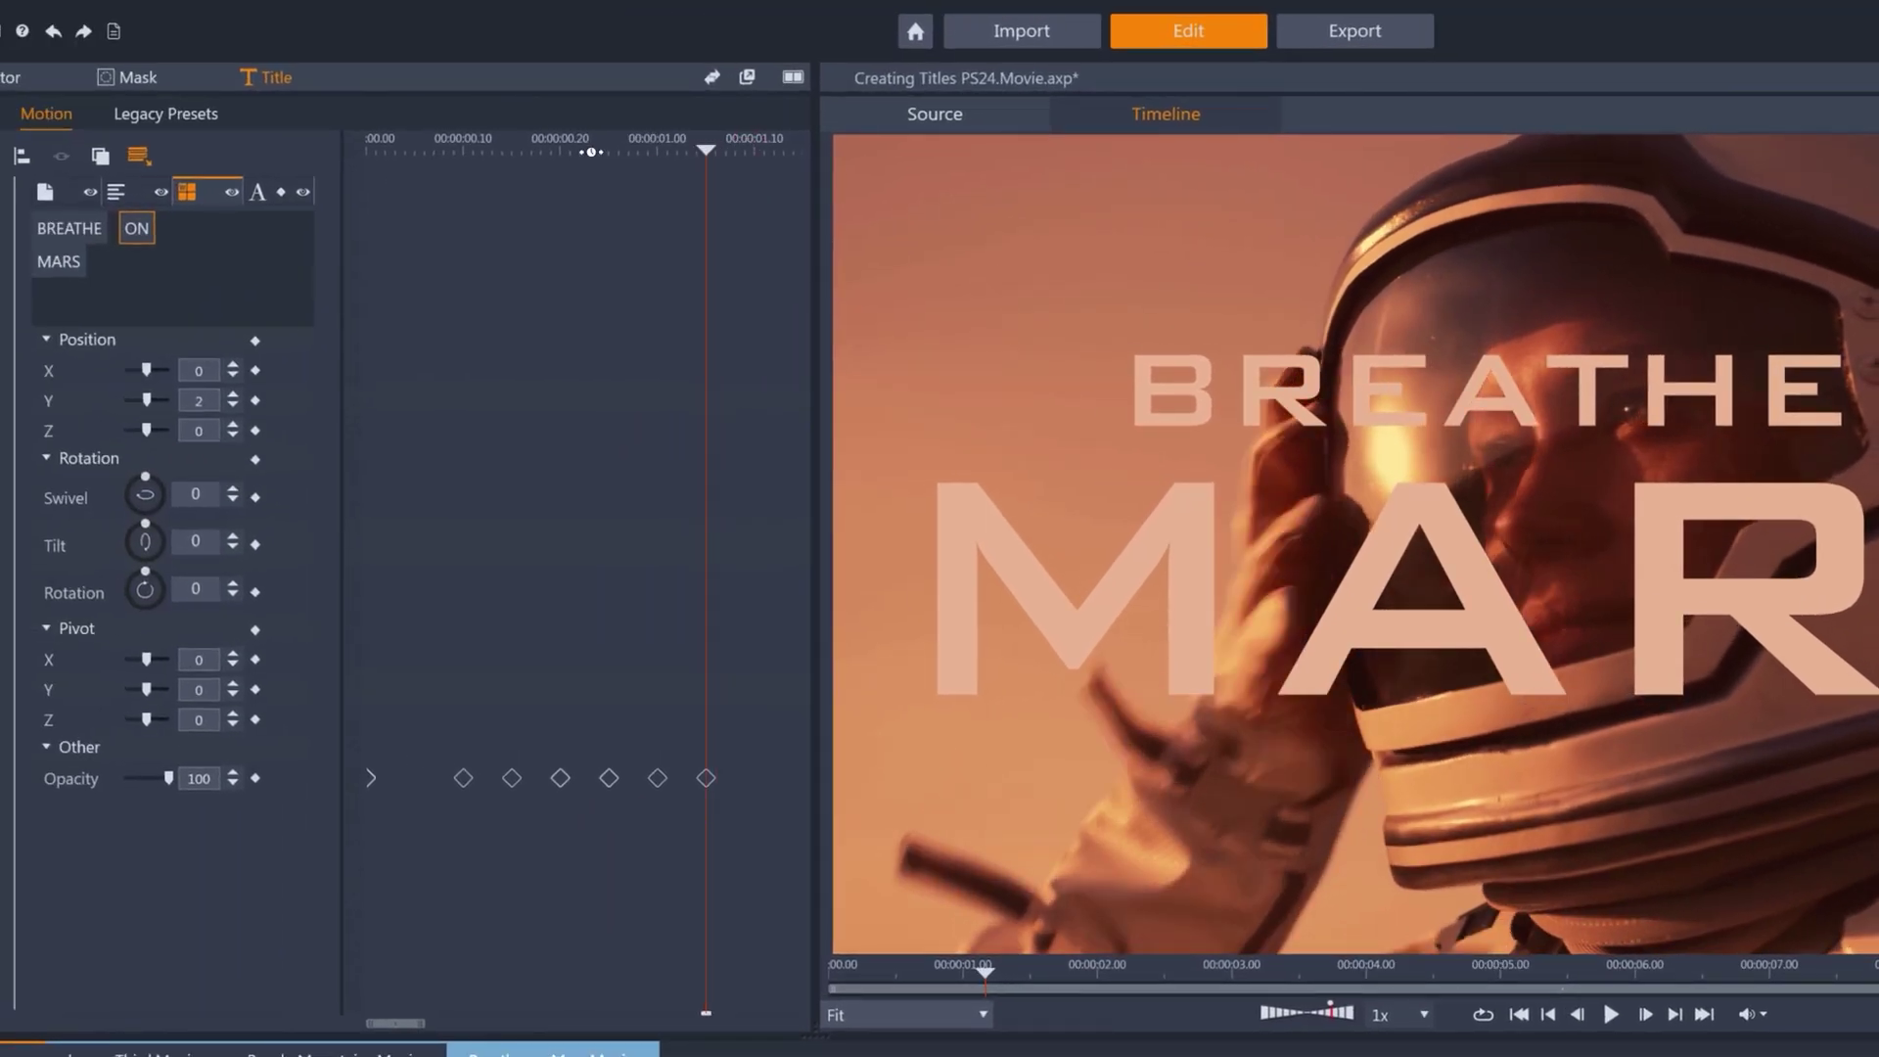
In letter mode, keyframe the letter B at scale 0 and opacity 0.
click(258, 193)
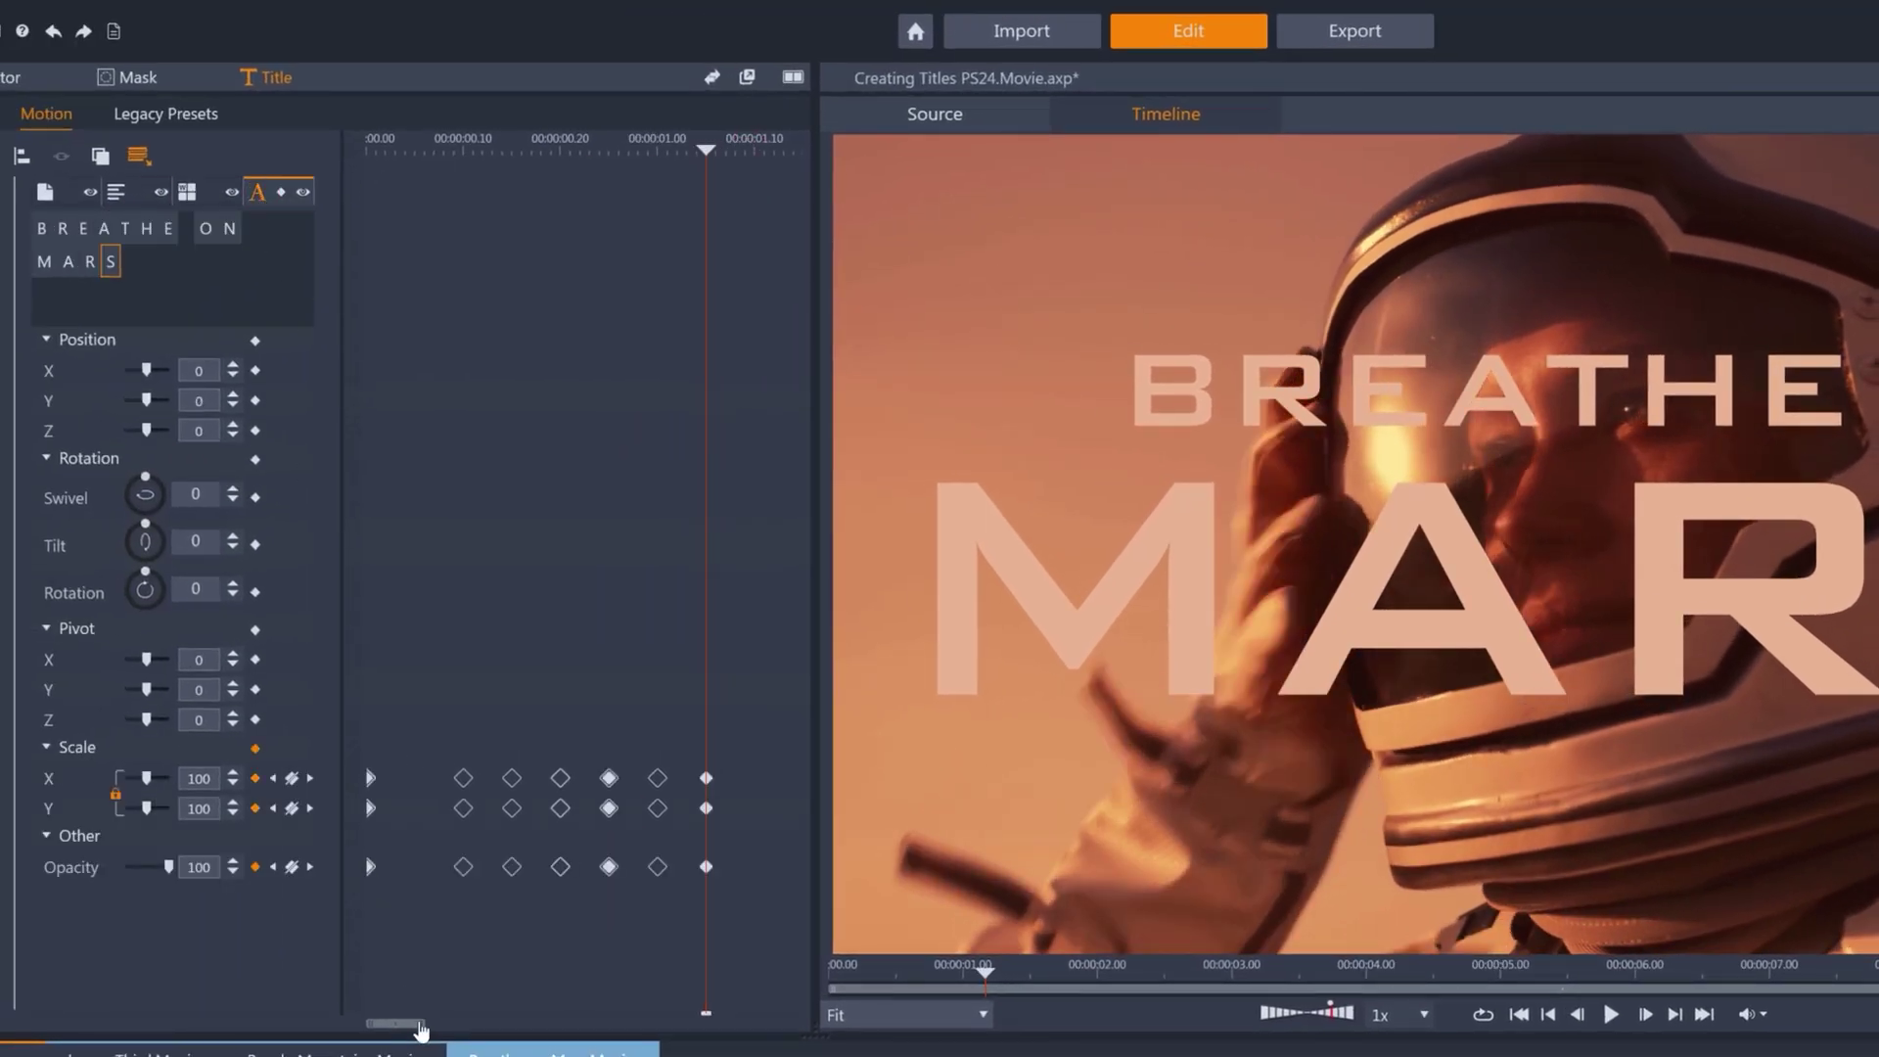
drag(421, 1024, 483, 1022)
click(41, 228)
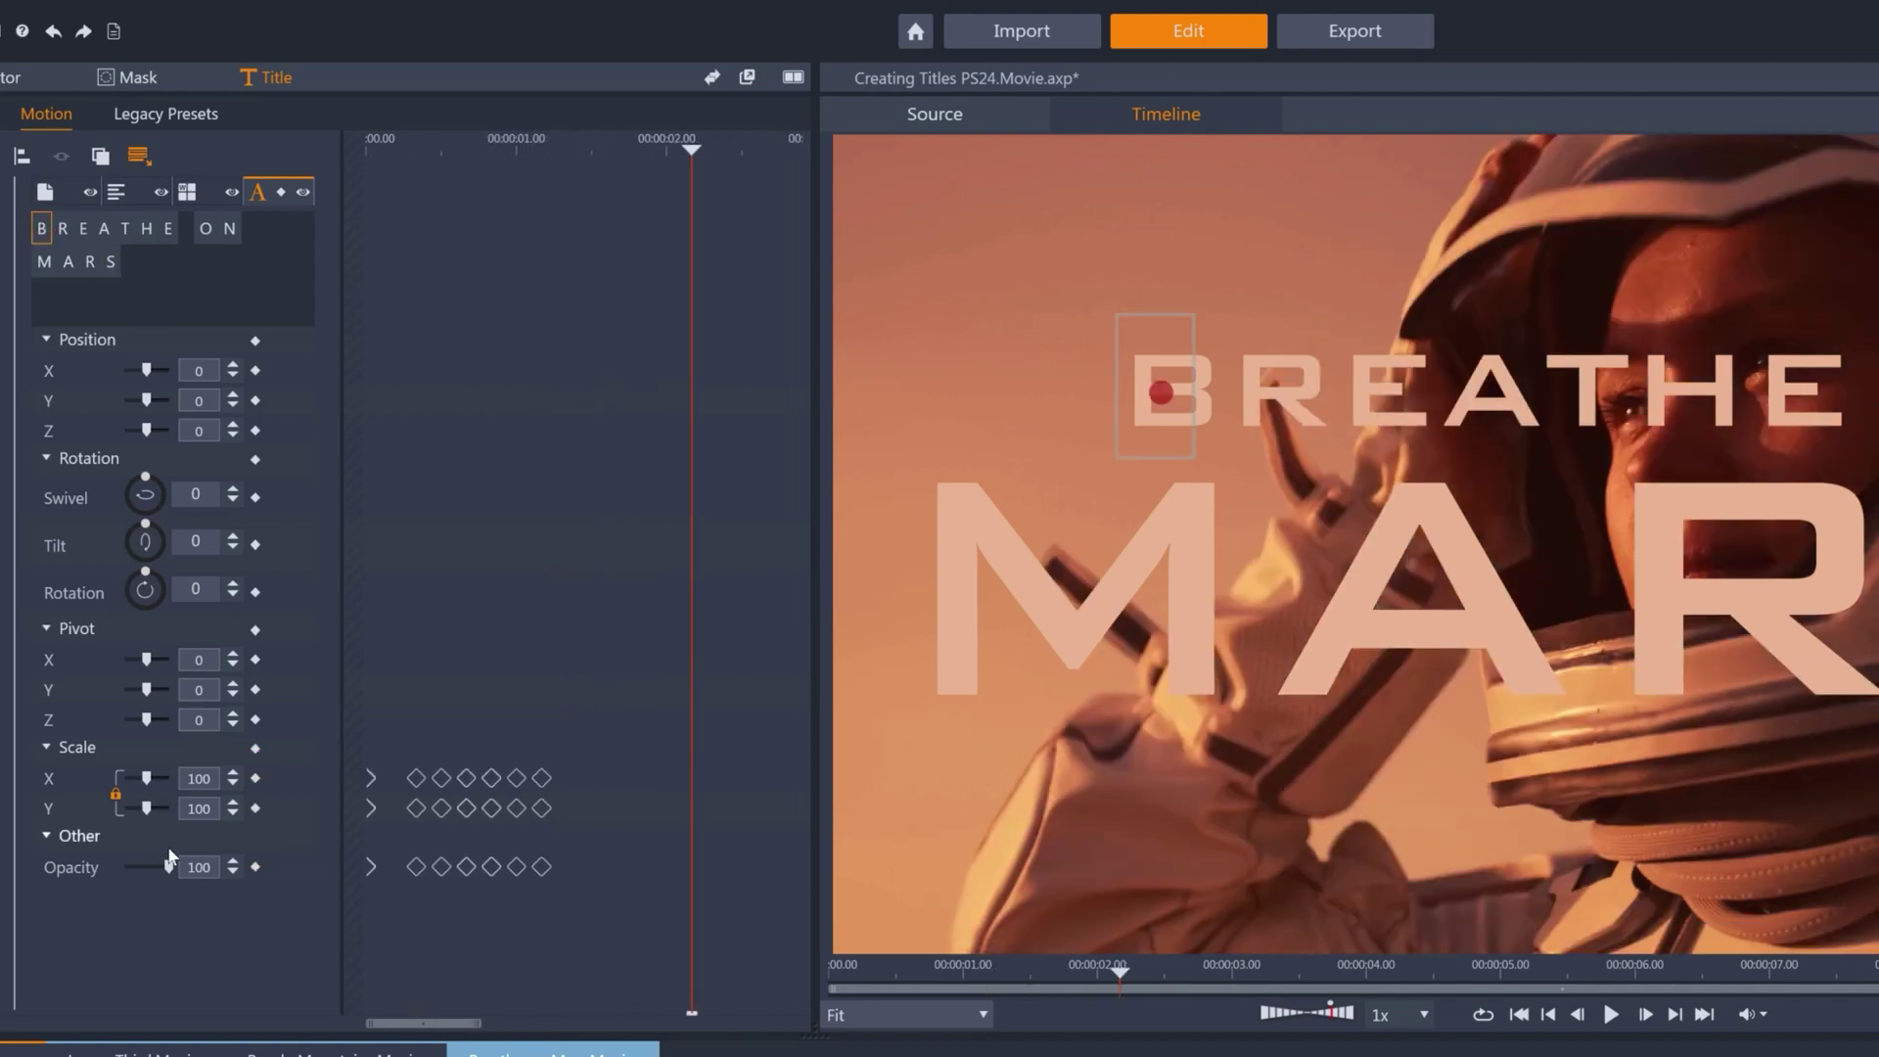
drag(168, 864, 124, 866)
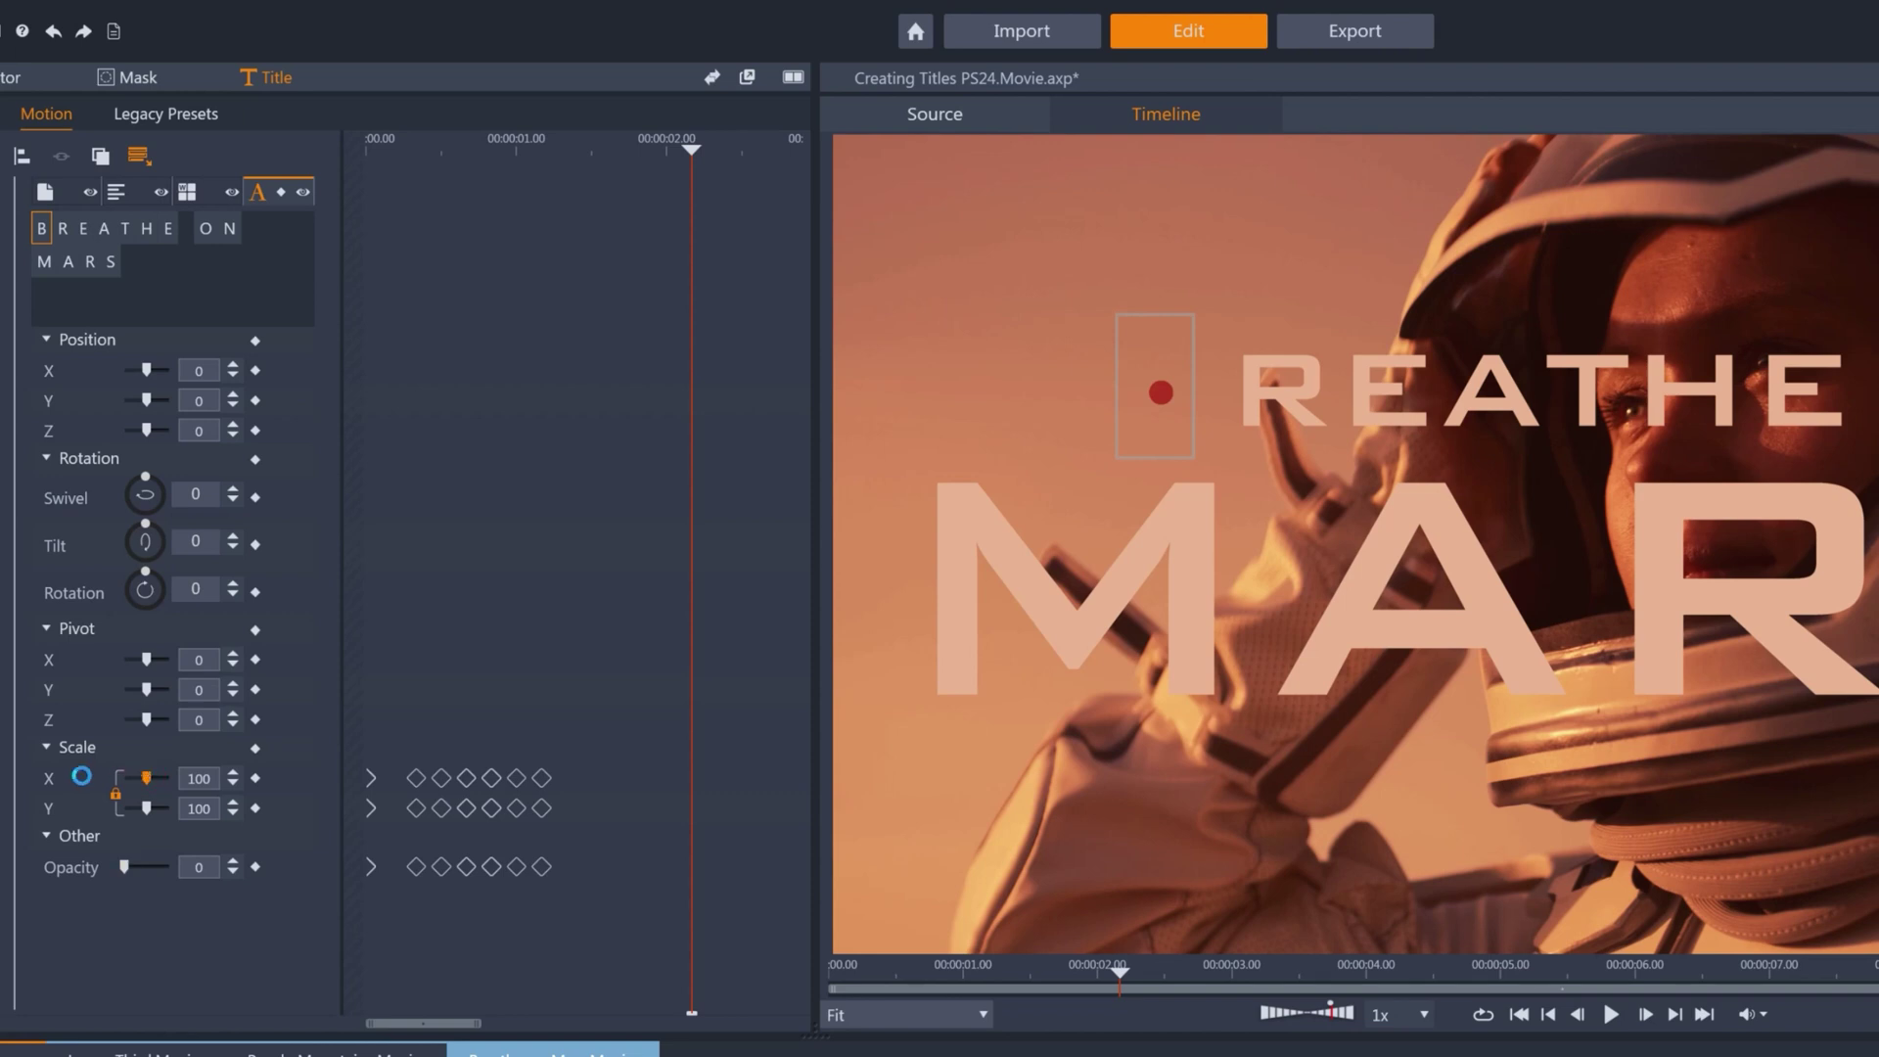
drag(147, 778, 123, 778)
click(255, 778)
click(257, 867)
Keyframe B at scale 100 and opacity 100 so it grows and fades in.
click(199, 778)
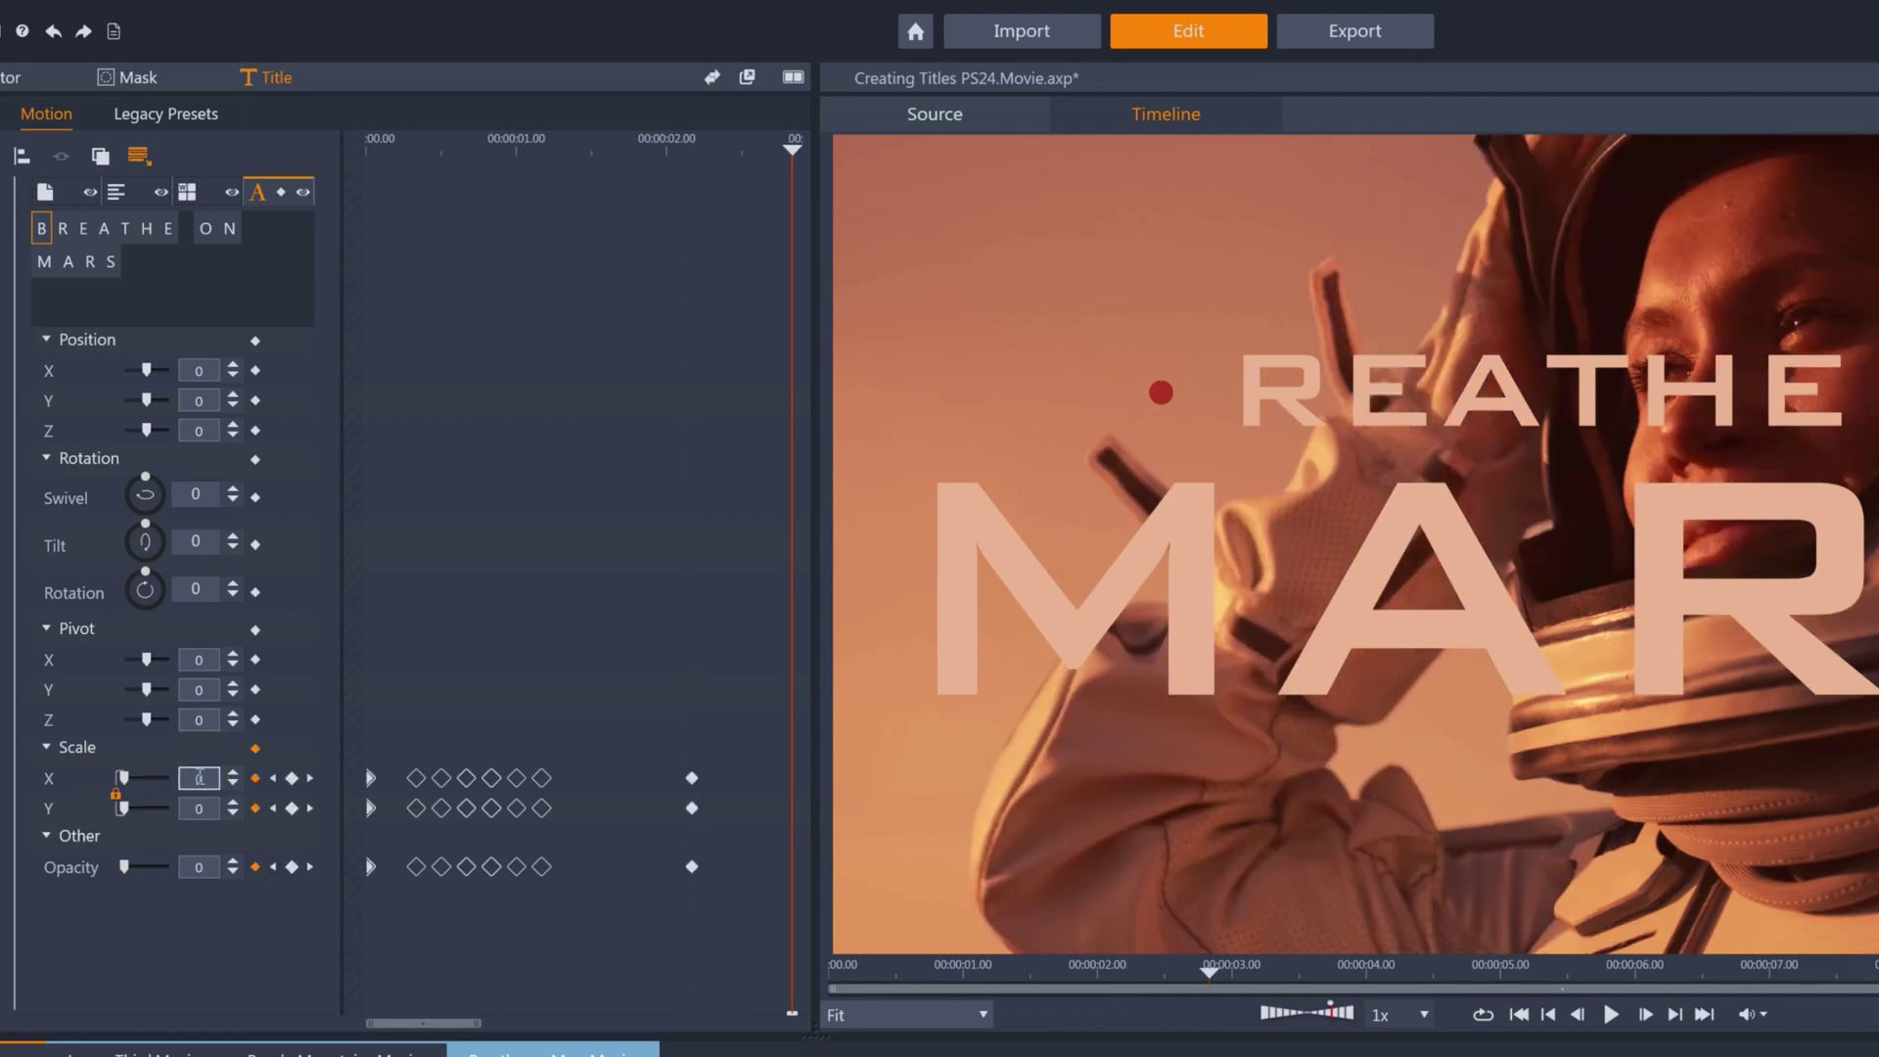
text(100)
click(199, 867)
text(100)
key(Return)
click(273, 778)
key(Right)
key(Right)
key(Right)
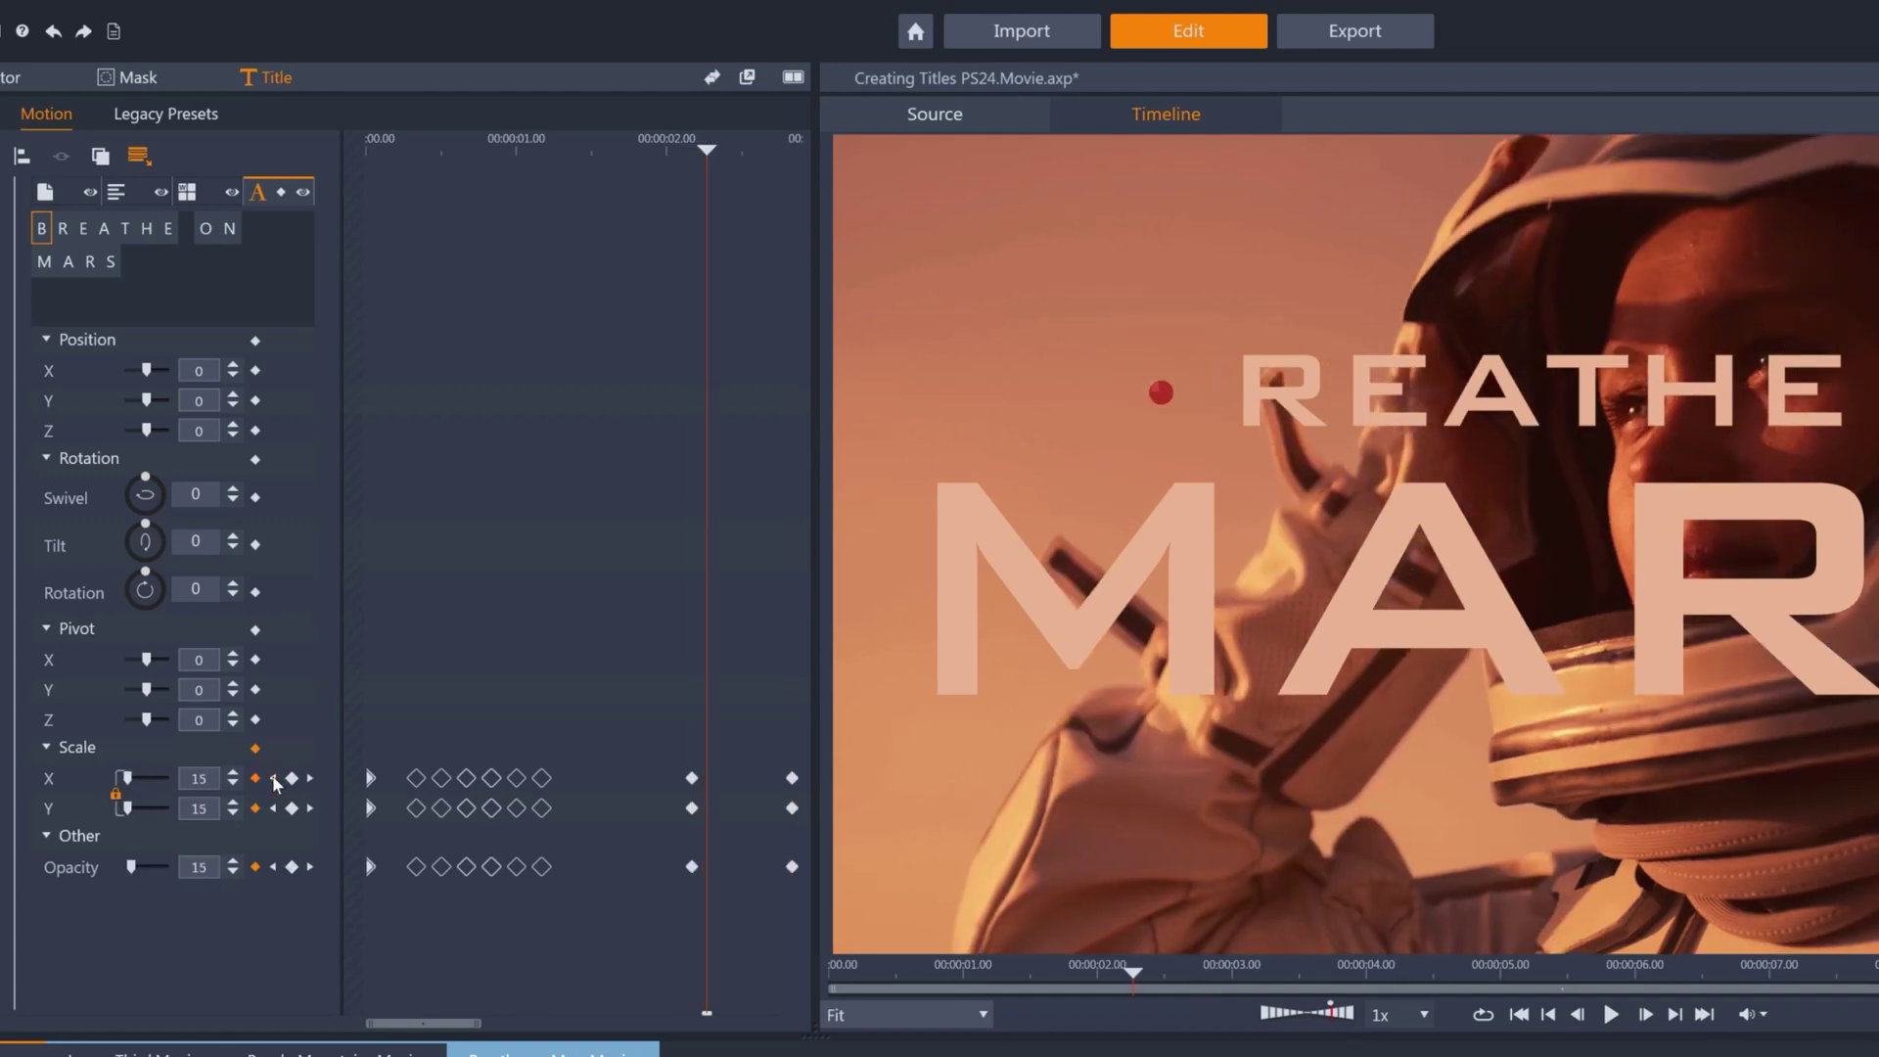
Animate R from swivel -90 and transparent to swivel 0 at full opacity.
click(64, 231)
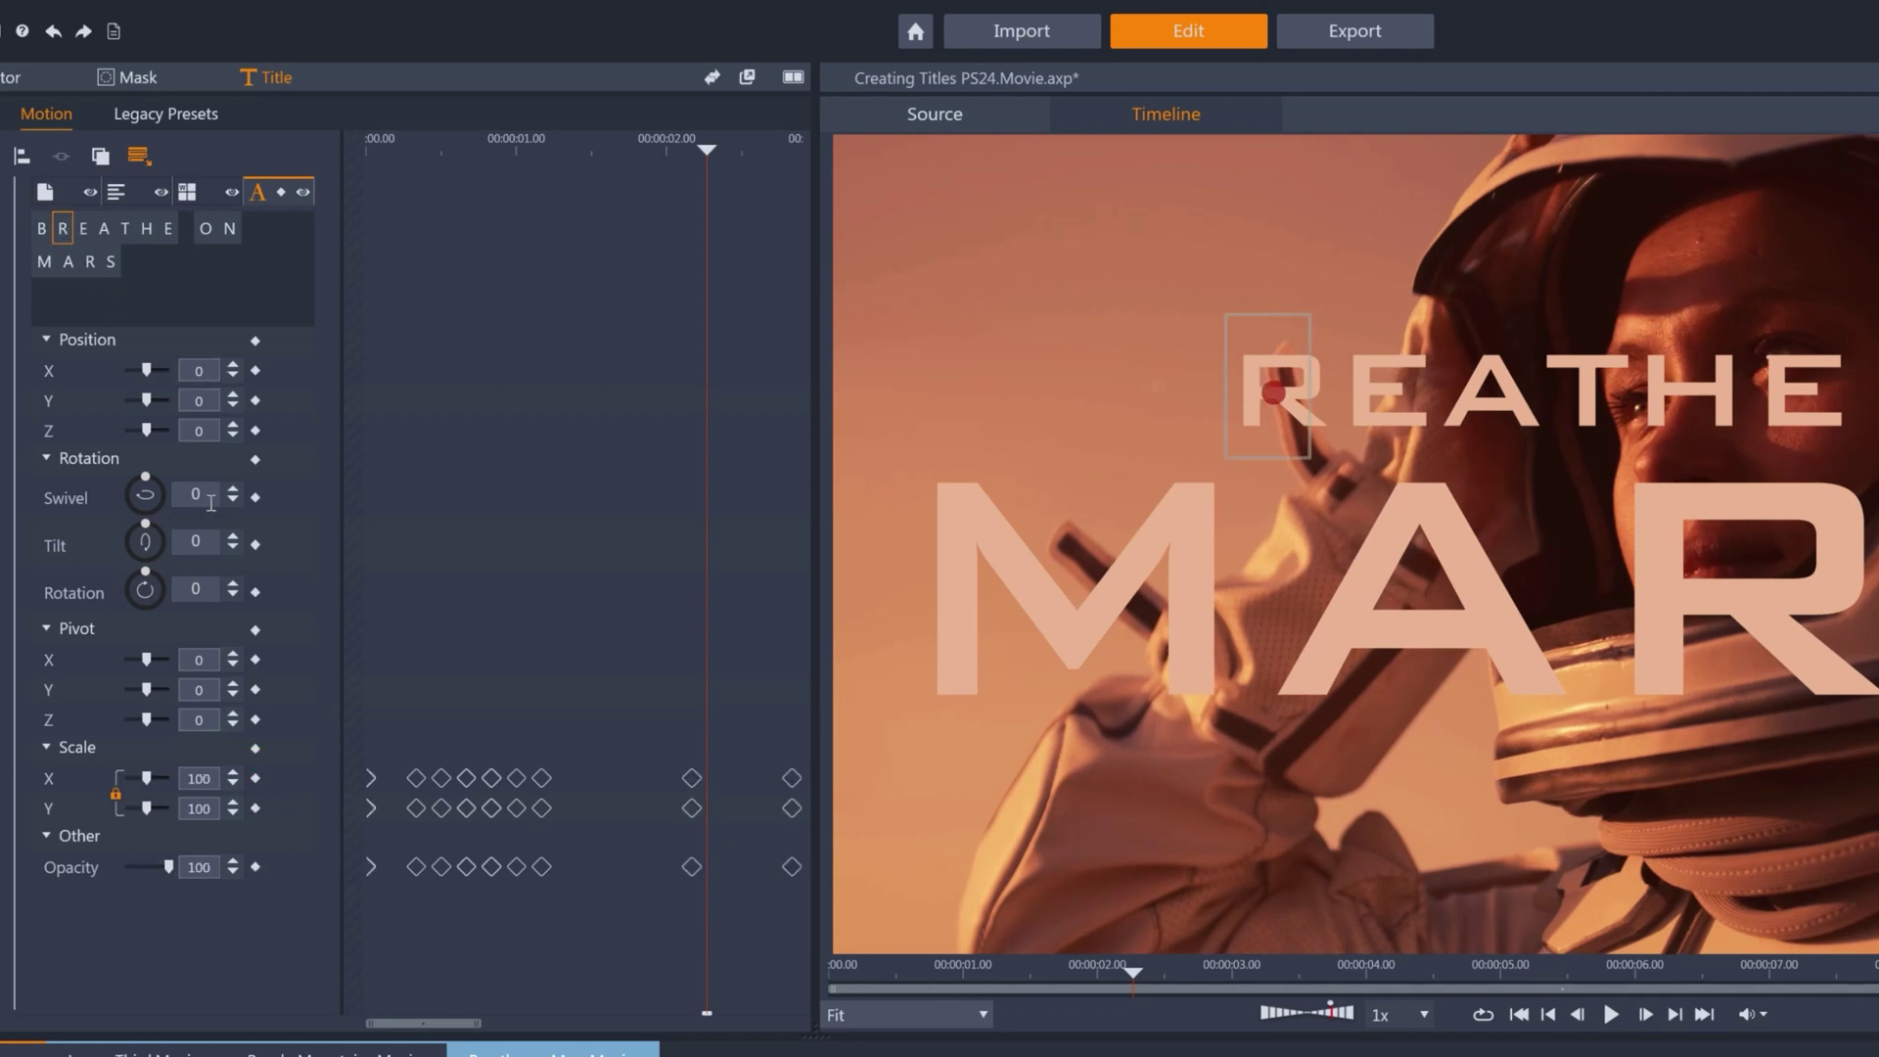
click(169, 499)
text(-90)
key(Return)
drag(168, 867, 125, 867)
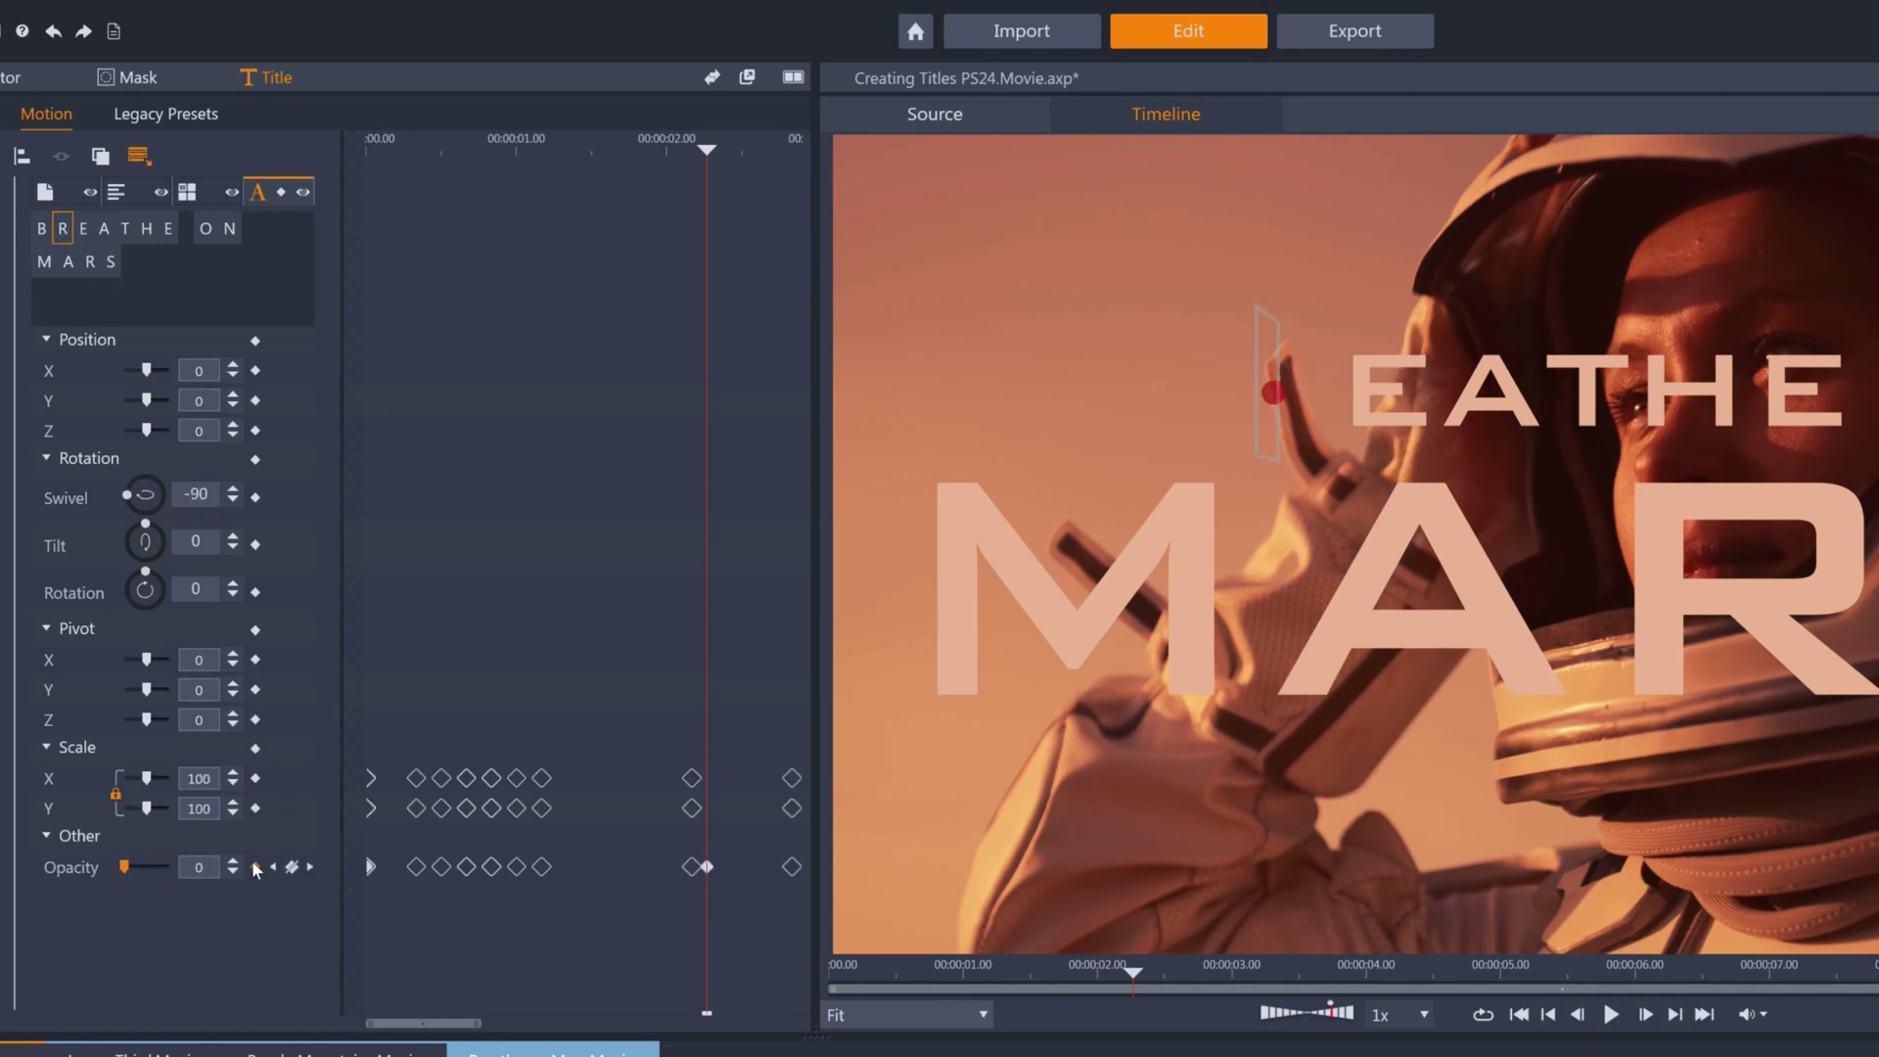
key(Right)
key(Right)
key(Right)
key(Right)
key(Right)
key(Right)
key(Right)
key(Right)
key(Right)
key(Right)
Animate the first E's Position Y from 100 down to 0.
key(Right)
key(Right)
key(Right)
key(Right)
key(Right)
key(Right)
key(Right)
key(Right)
key(Right)
key(Right)
drag(497, 1026, 560, 1026)
double_click(196, 494)
text(0)
key(Return)
mouse_move(124, 867)
mouse_down()
mouse_move(169, 867)
mouse_move(124, 868)
mouse_up()
click(83, 228)
click(206, 396)
text(100)
key(Return)
key(Right)
key(Right)
key(Right)
key(Right)
key(Right)
key(Right)
key(Right)
key(Right)
key(Right)
key(Right)
key(Right)
key(Right)
key(Right)
key(Right)
key(Right)
key(Right)
key(Right)
key(Right)
key(Right)
key(Right)
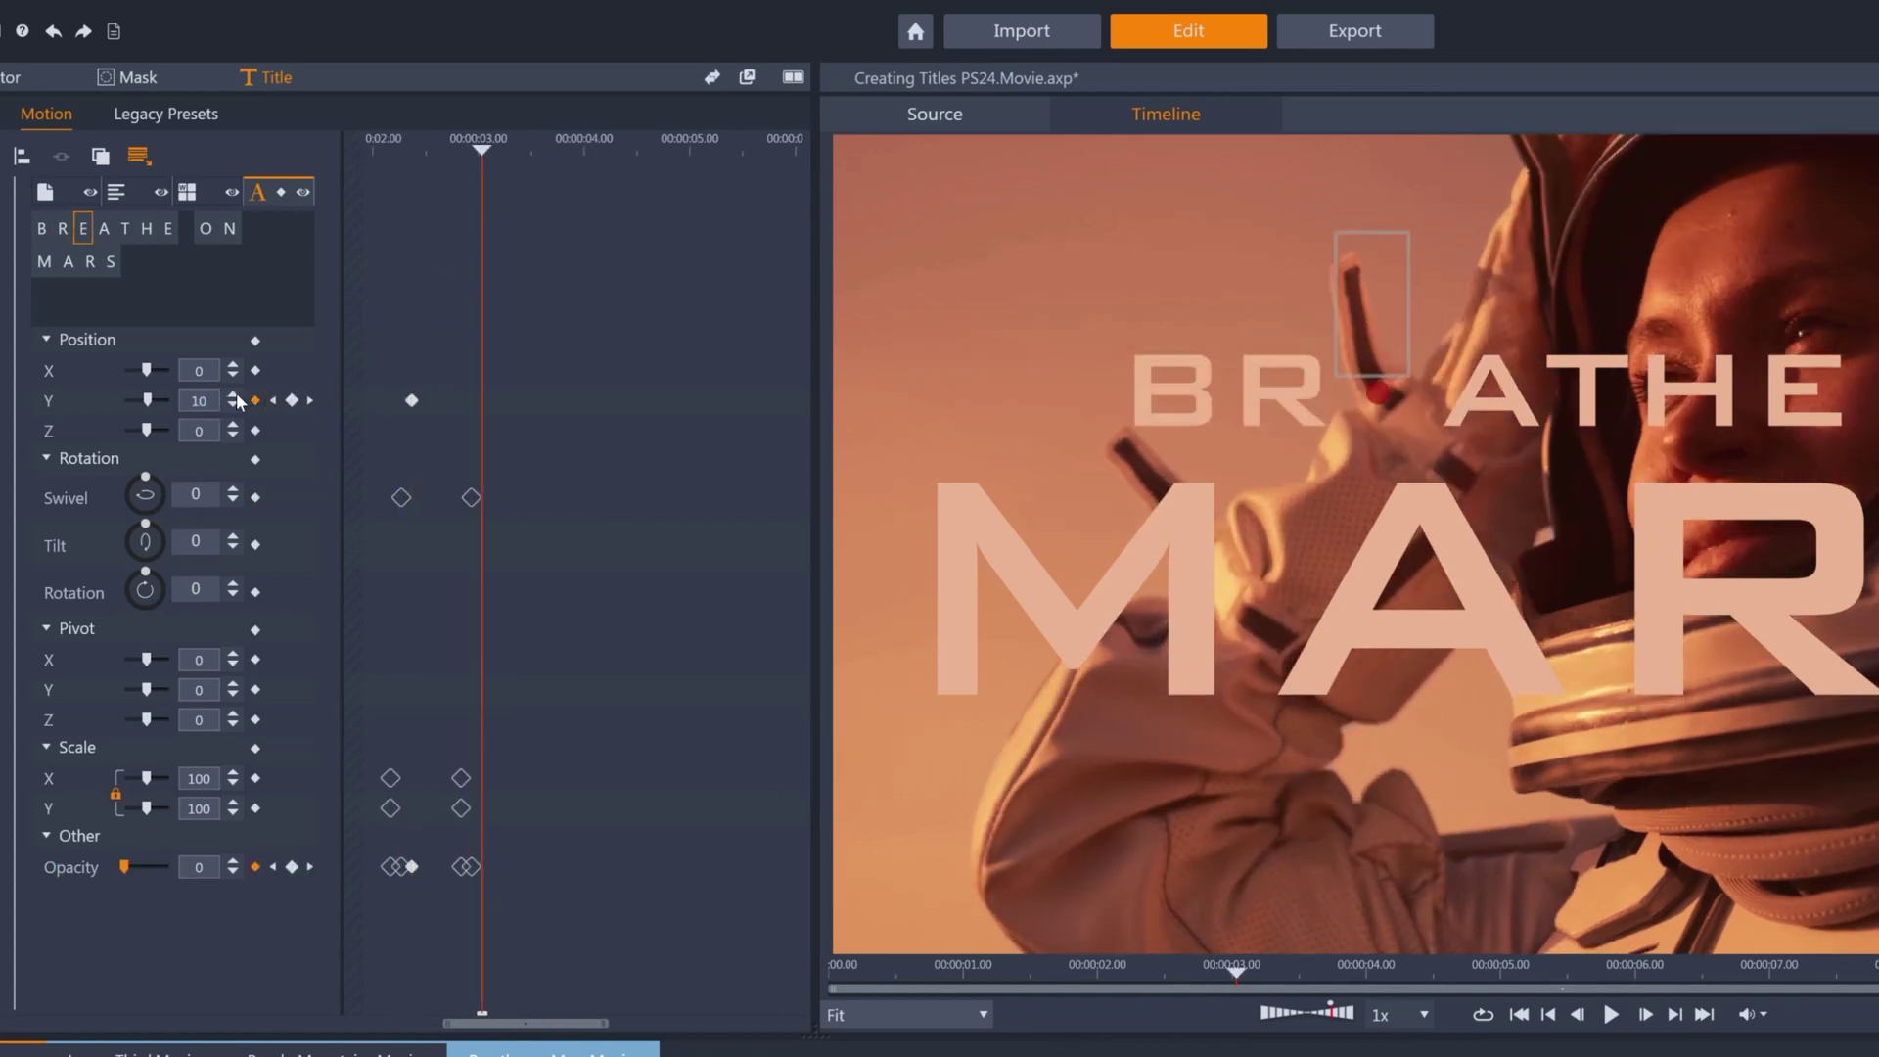
text(0)
key(Return)
key(Left)
key(Left)
key(Left)
key(Left)
key(Left)
key(Left)
key(Left)
key(Left)
key(Left)
key(Left)
key(Left)
key(Left)
key(Left)
key(Left)
key(Left)
key(Left)
key(Left)
key(Left)
key(Left)
key(Left)
Animate A rotating and fading in, ending at rotation 0.
click(103, 228)
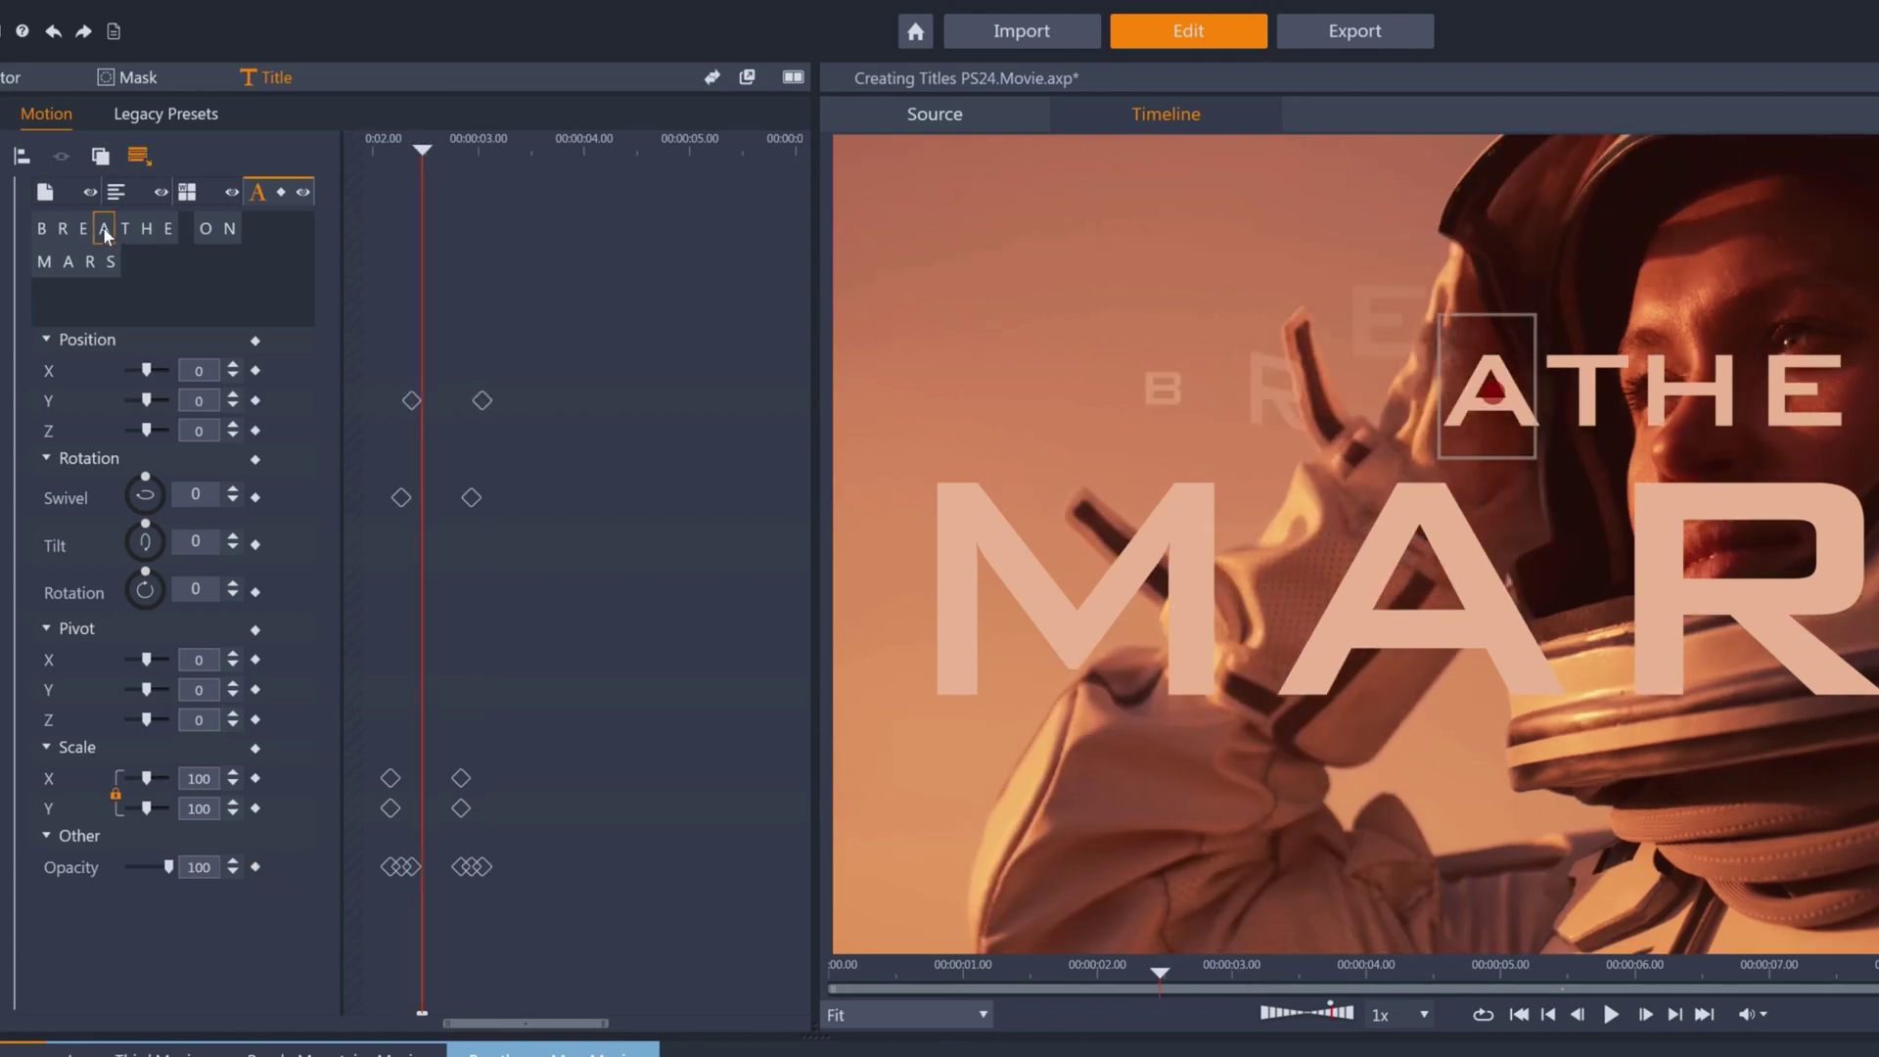
drag(146, 582, 129, 609)
drag(168, 867, 124, 867)
key(Right)
key(Right)
key(Right)
key(Right)
key(Right)
key(Right)
key(Right)
key(Right)
key(Right)
key(Right)
key(Right)
key(Right)
key(Right)
key(Right)
key(Right)
key(Right)
key(Right)
key(Right)
key(Right)
key(Right)
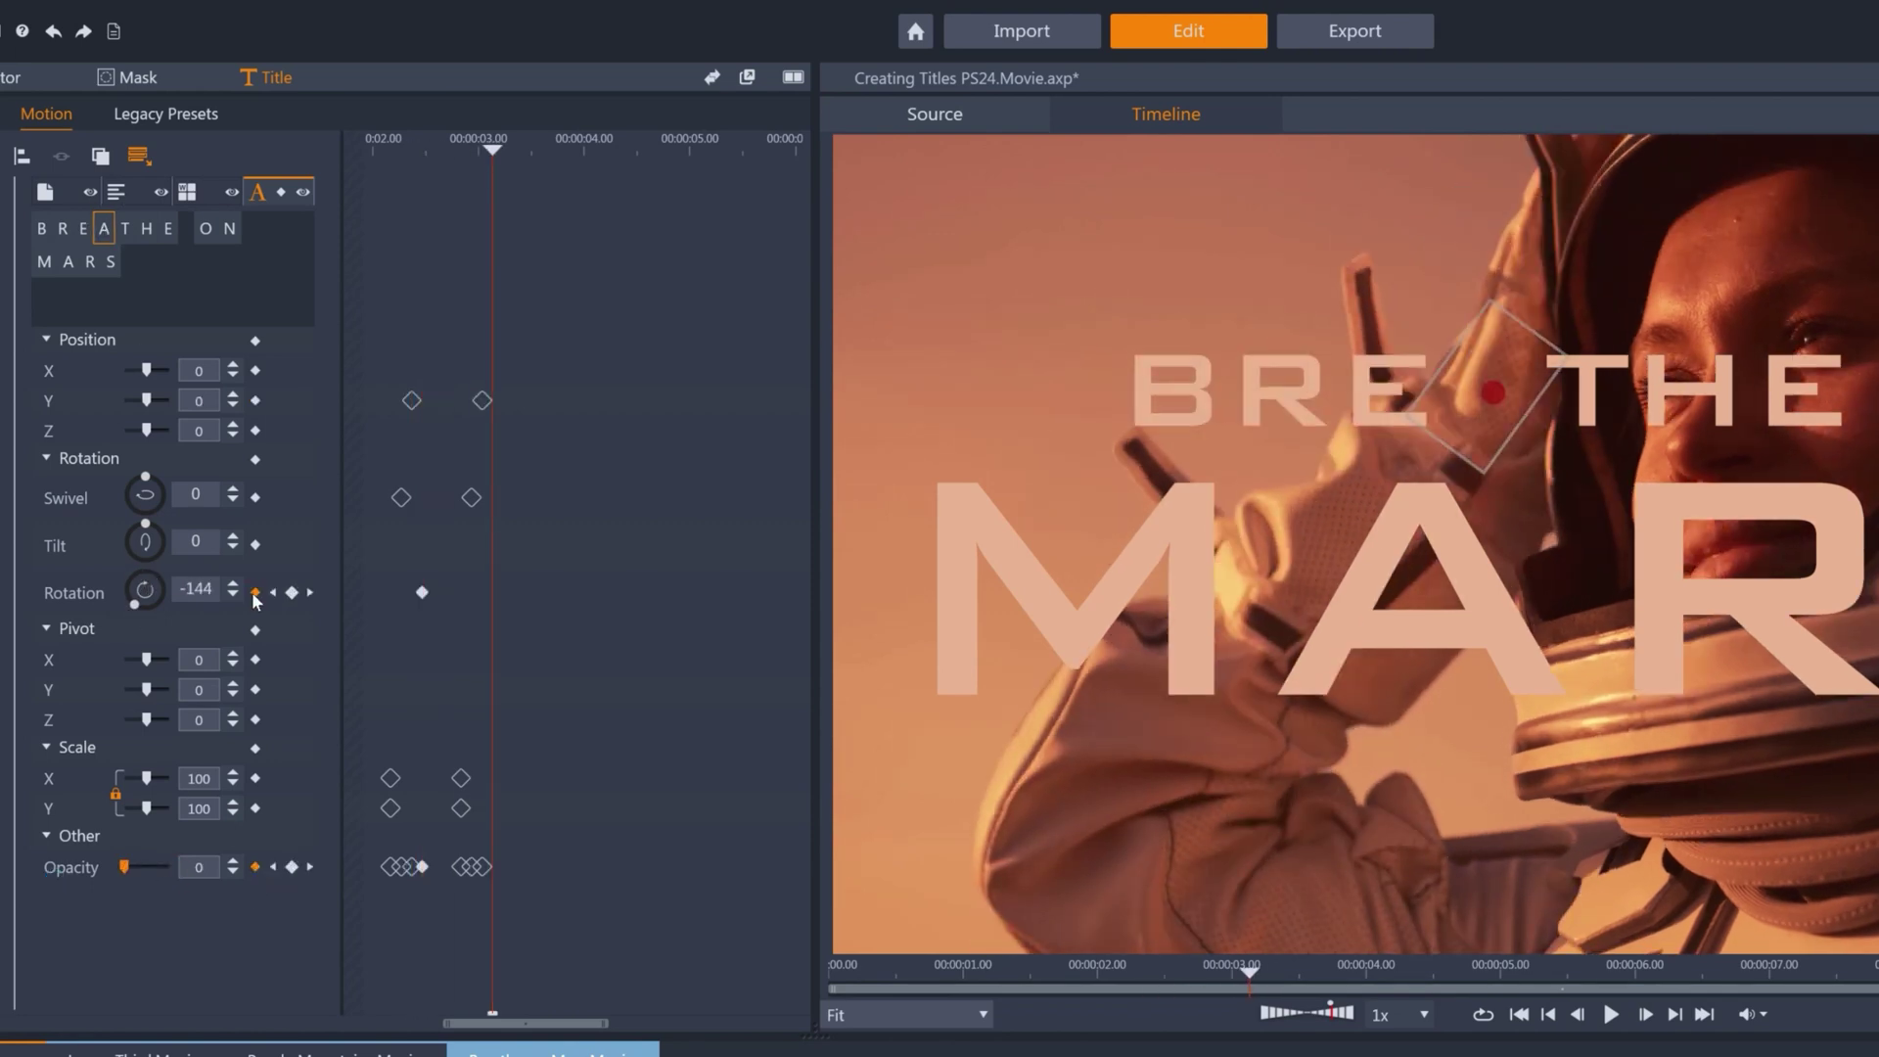
double_click(196, 588)
text(0)
key(Return)
key(Left)
key(Left)
key(Left)
key(Left)
key(Left)
key(Left)
key(Left)
key(Left)
key(Left)
key(Left)
key(Left)
key(Left)
key(Left)
key(Left)
key(Left)
key(Left)
key(Left)
key(Left)
key(Left)
key(Left)
Keyframe T's tilt back to 0 and restore the last E's scale and opacity to 100.
click(125, 229)
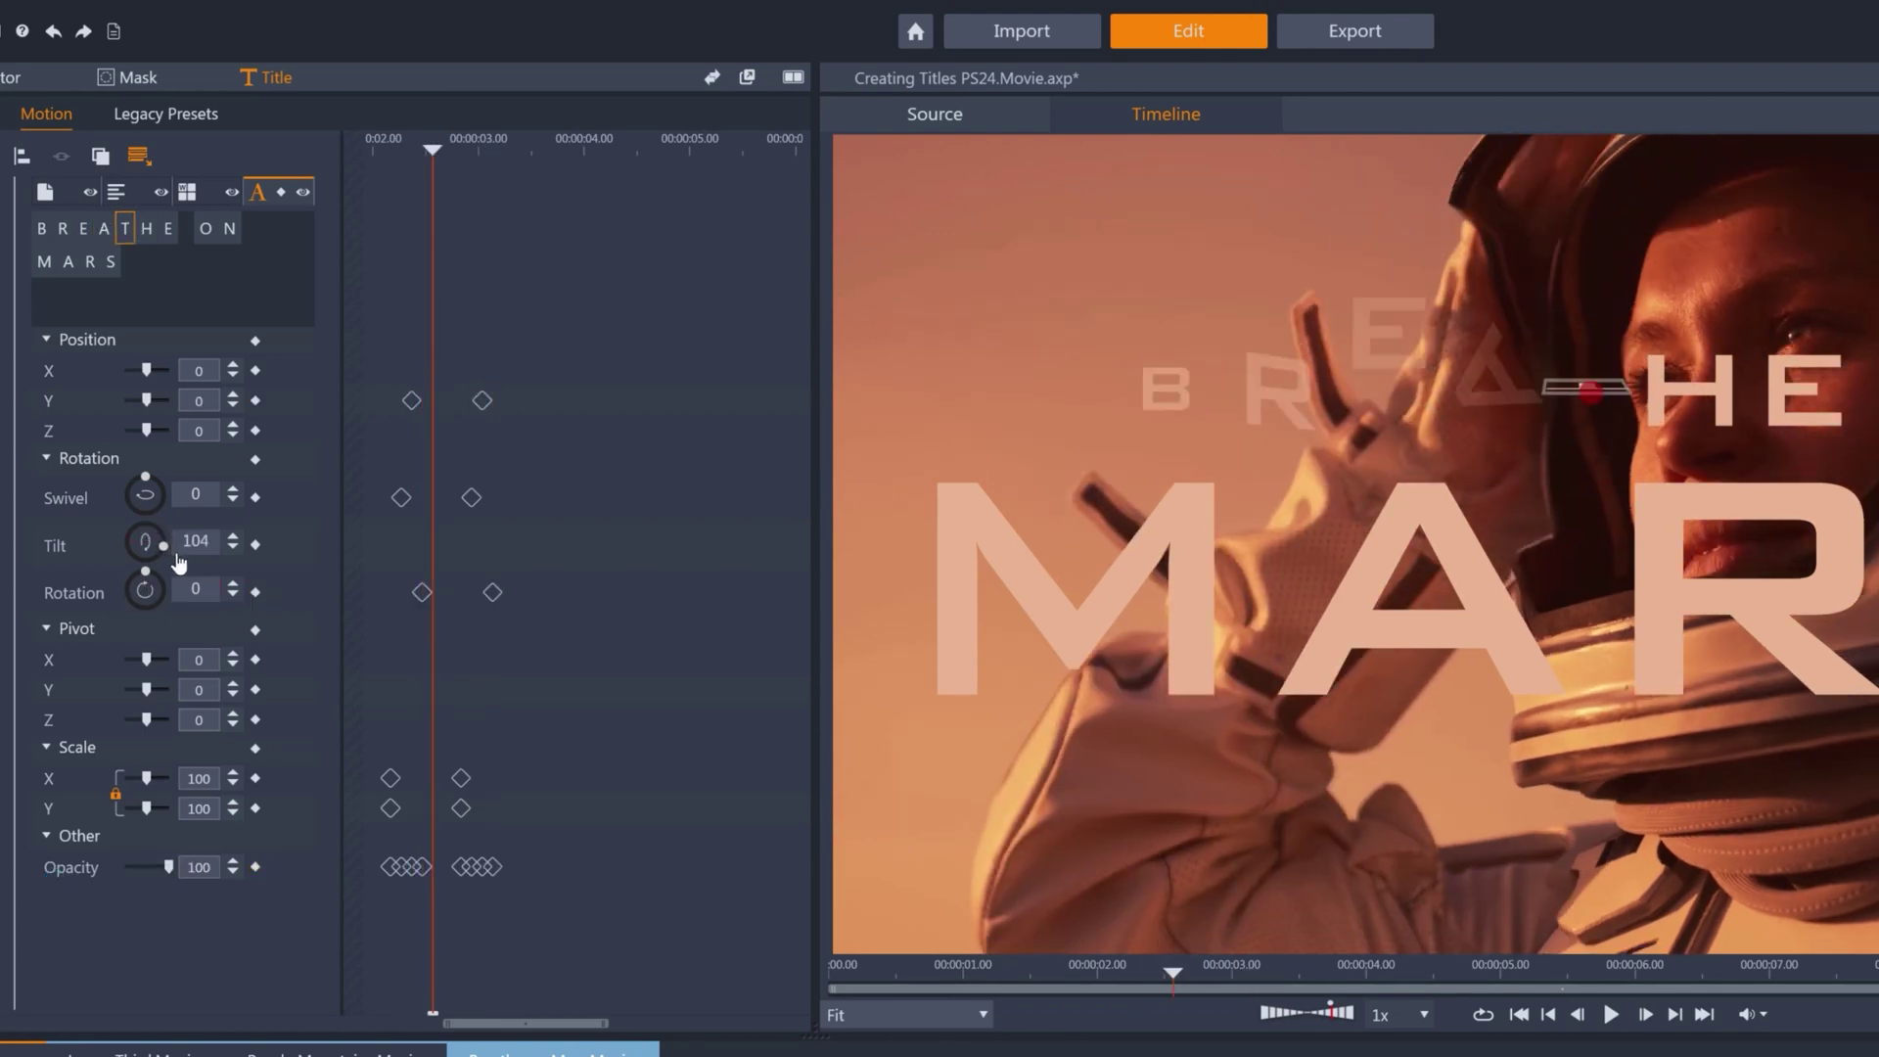
double_click(196, 541)
text(0)
key(Return)
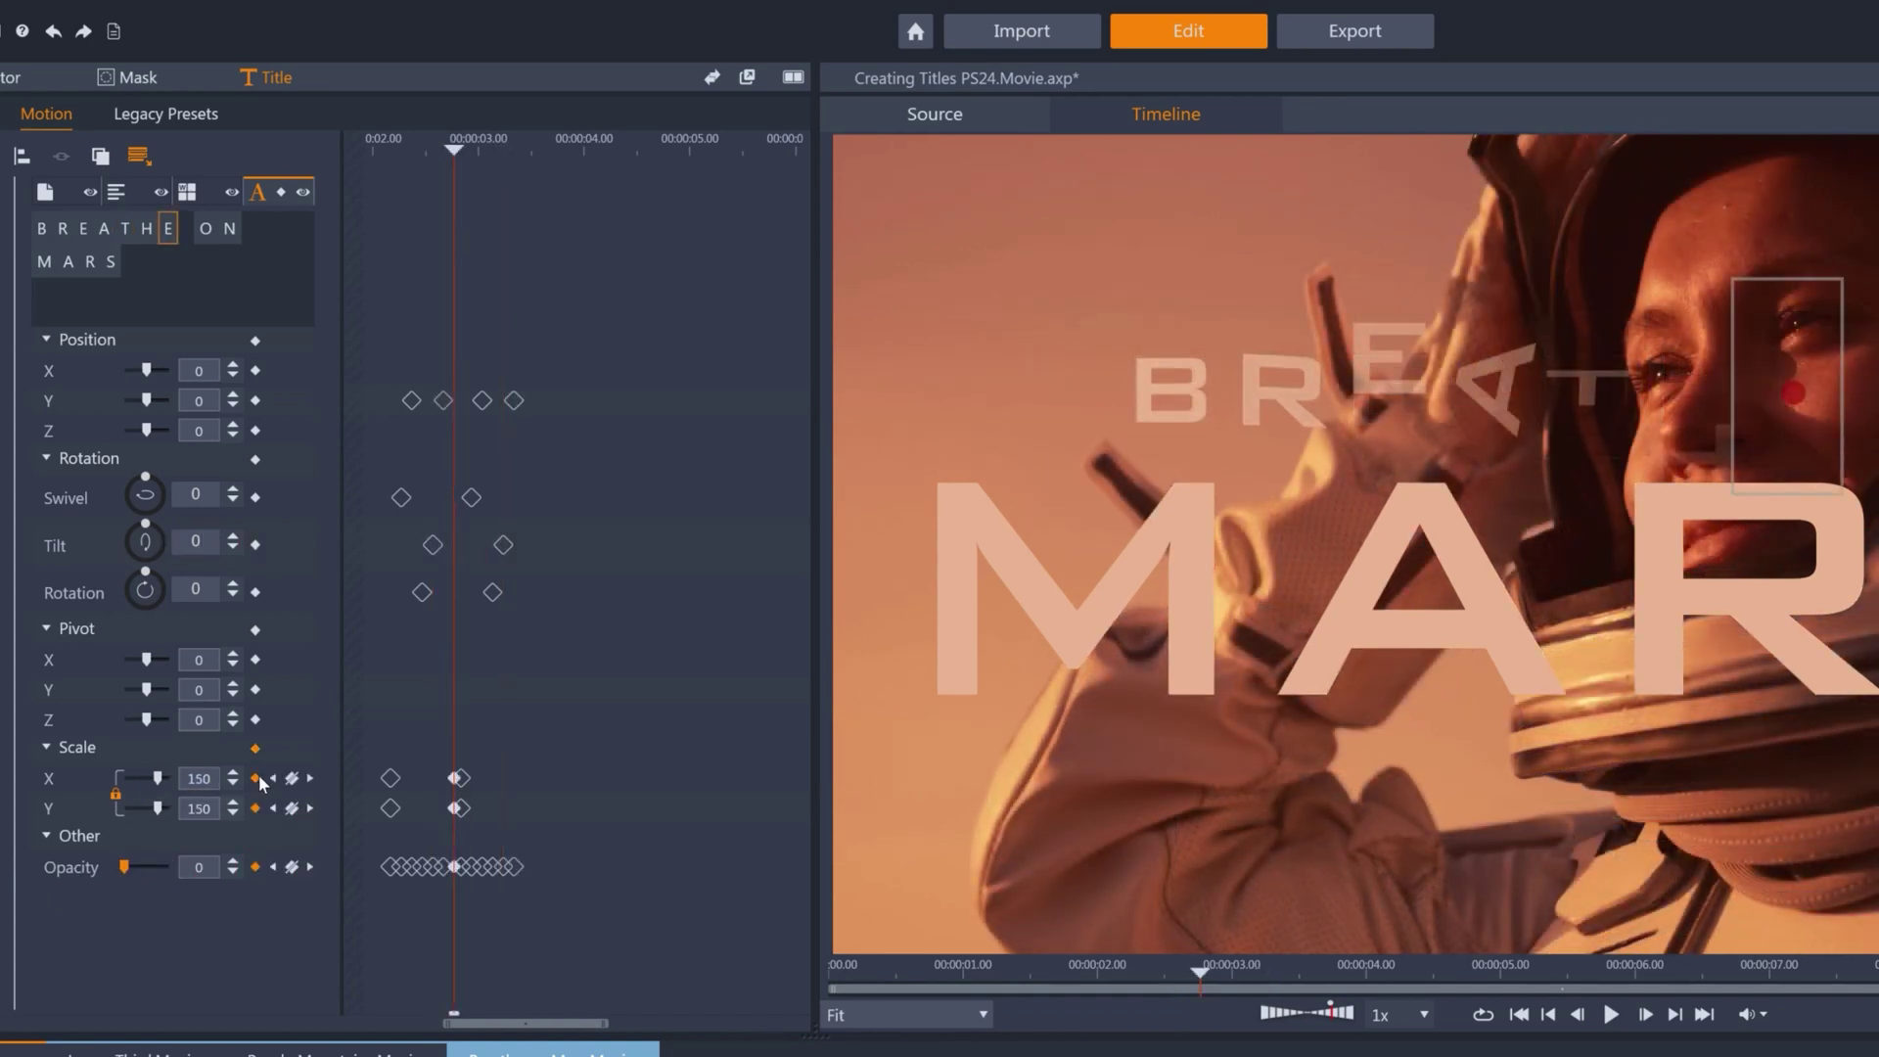
click(256, 779)
click(256, 867)
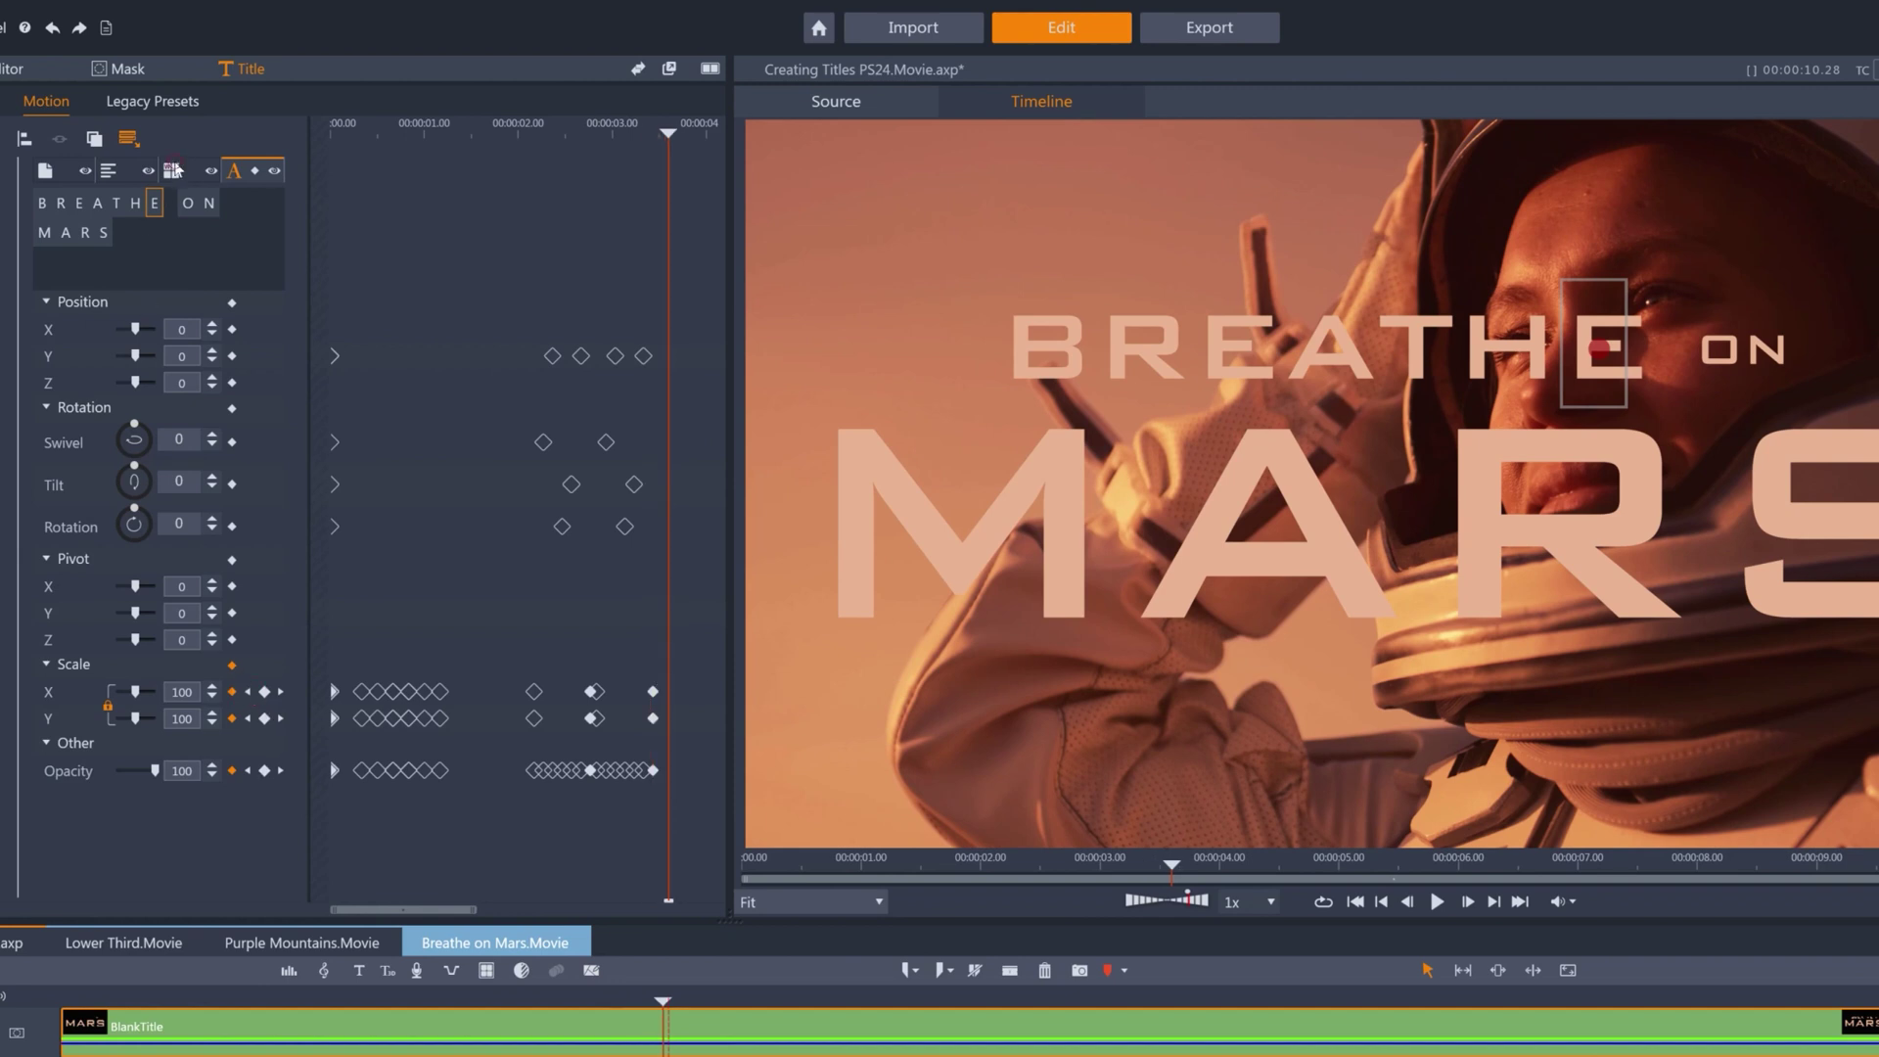
Keyframe BREATHE shifted right, then back at Position X 0 later on.
click(175, 170)
click(87, 205)
click(213, 324)
click(212, 325)
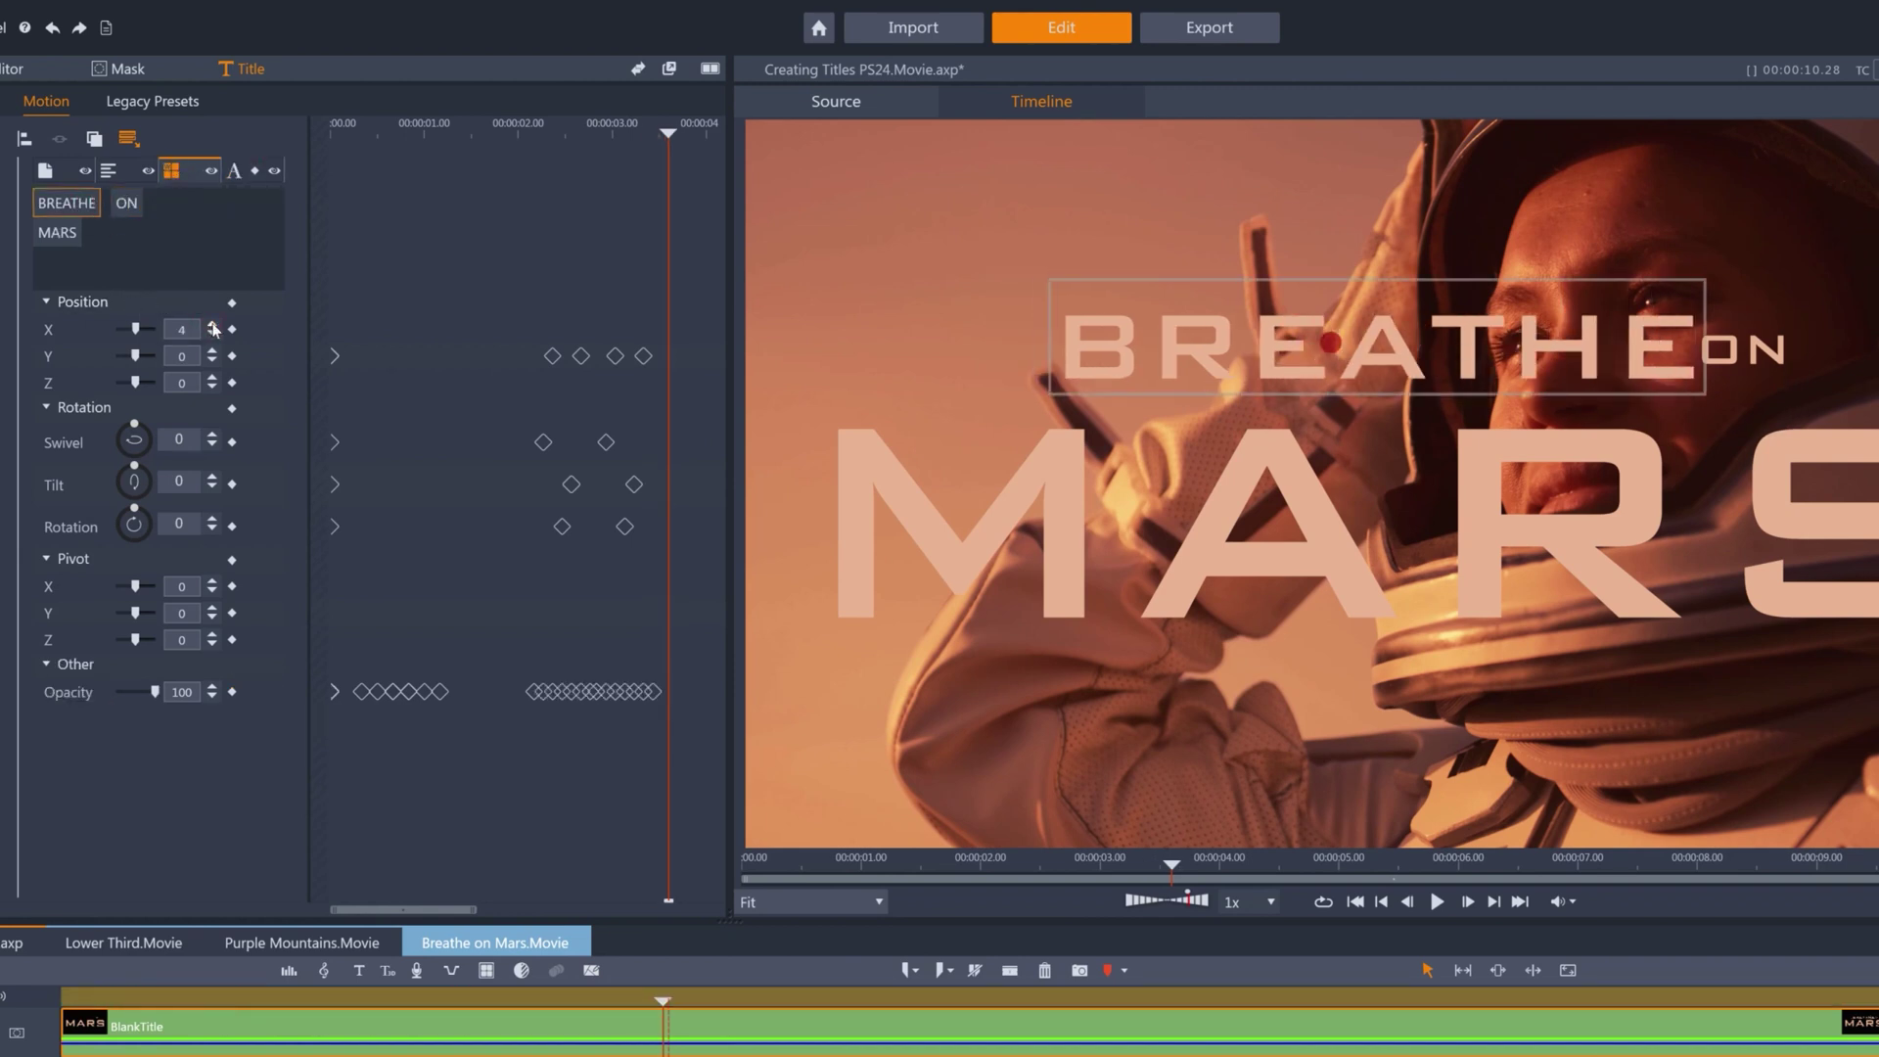
click(212, 325)
drag(411, 906, 464, 924)
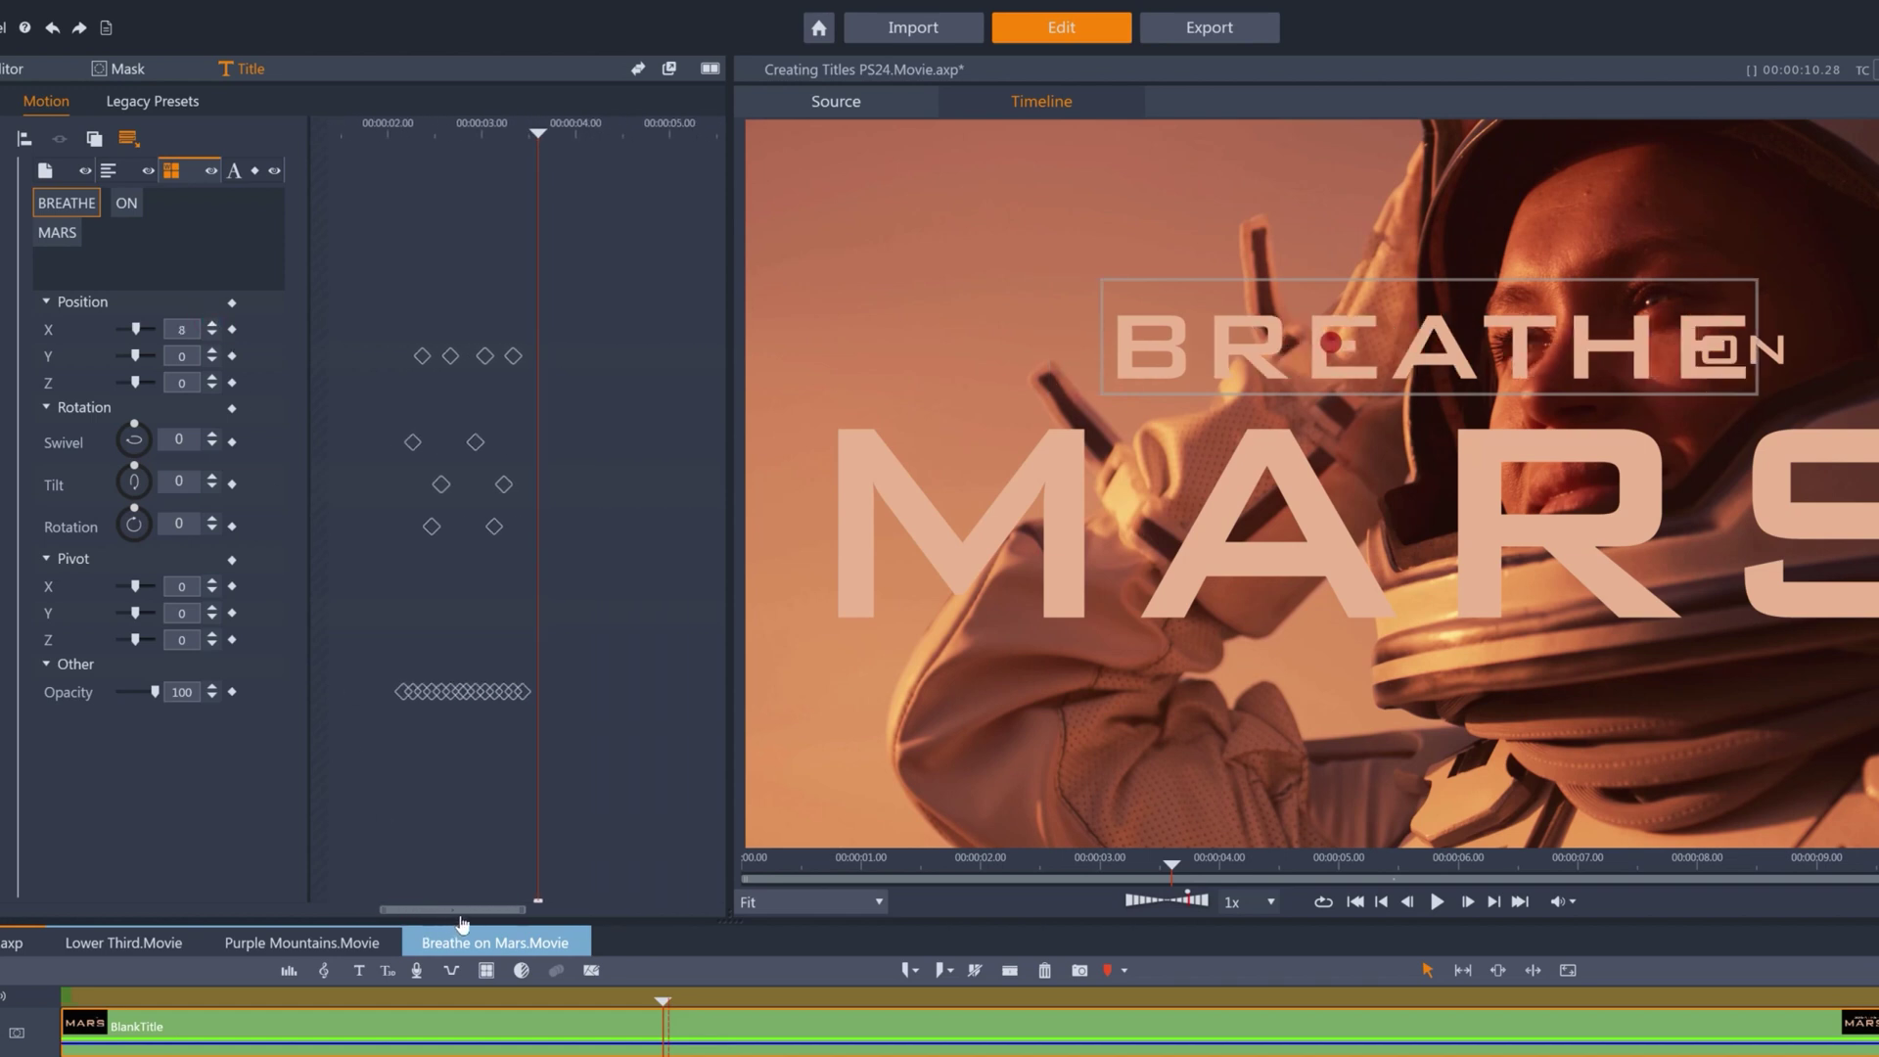
click(233, 330)
key(space)
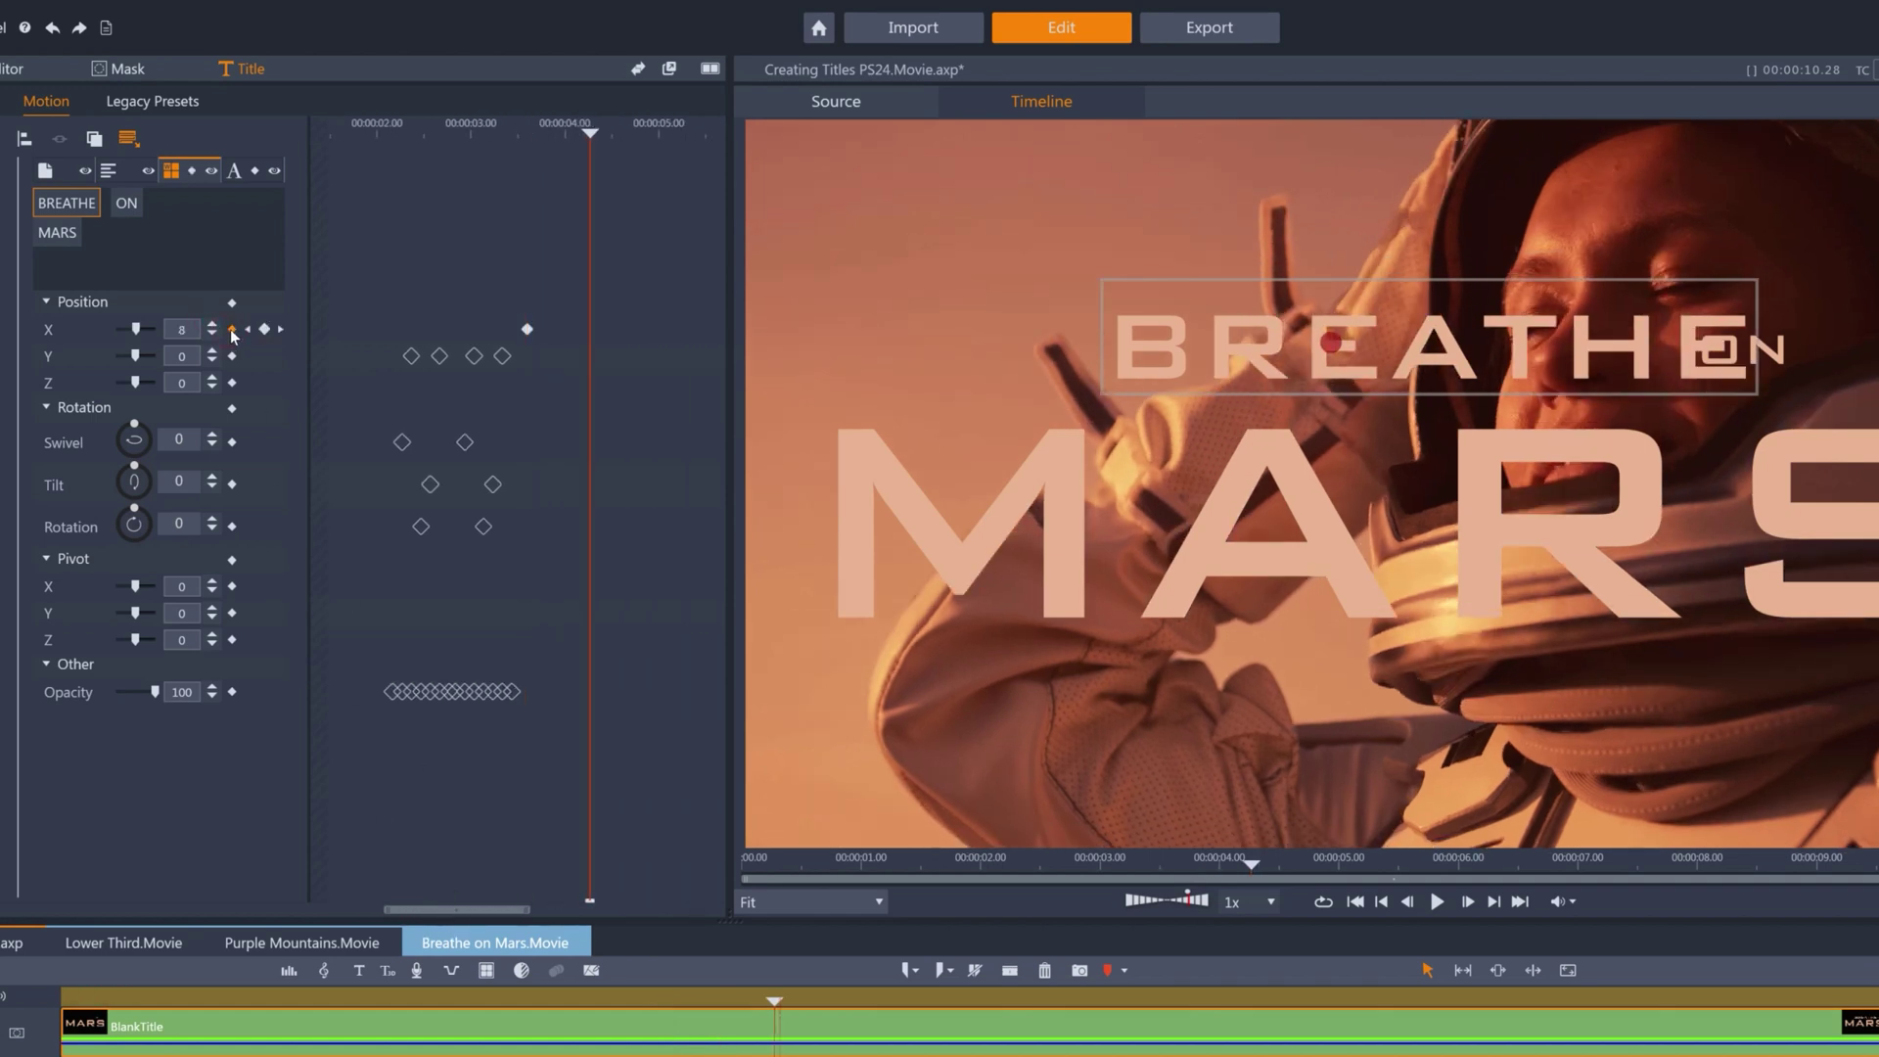
double_click(186, 330)
text(0)
key(Return)
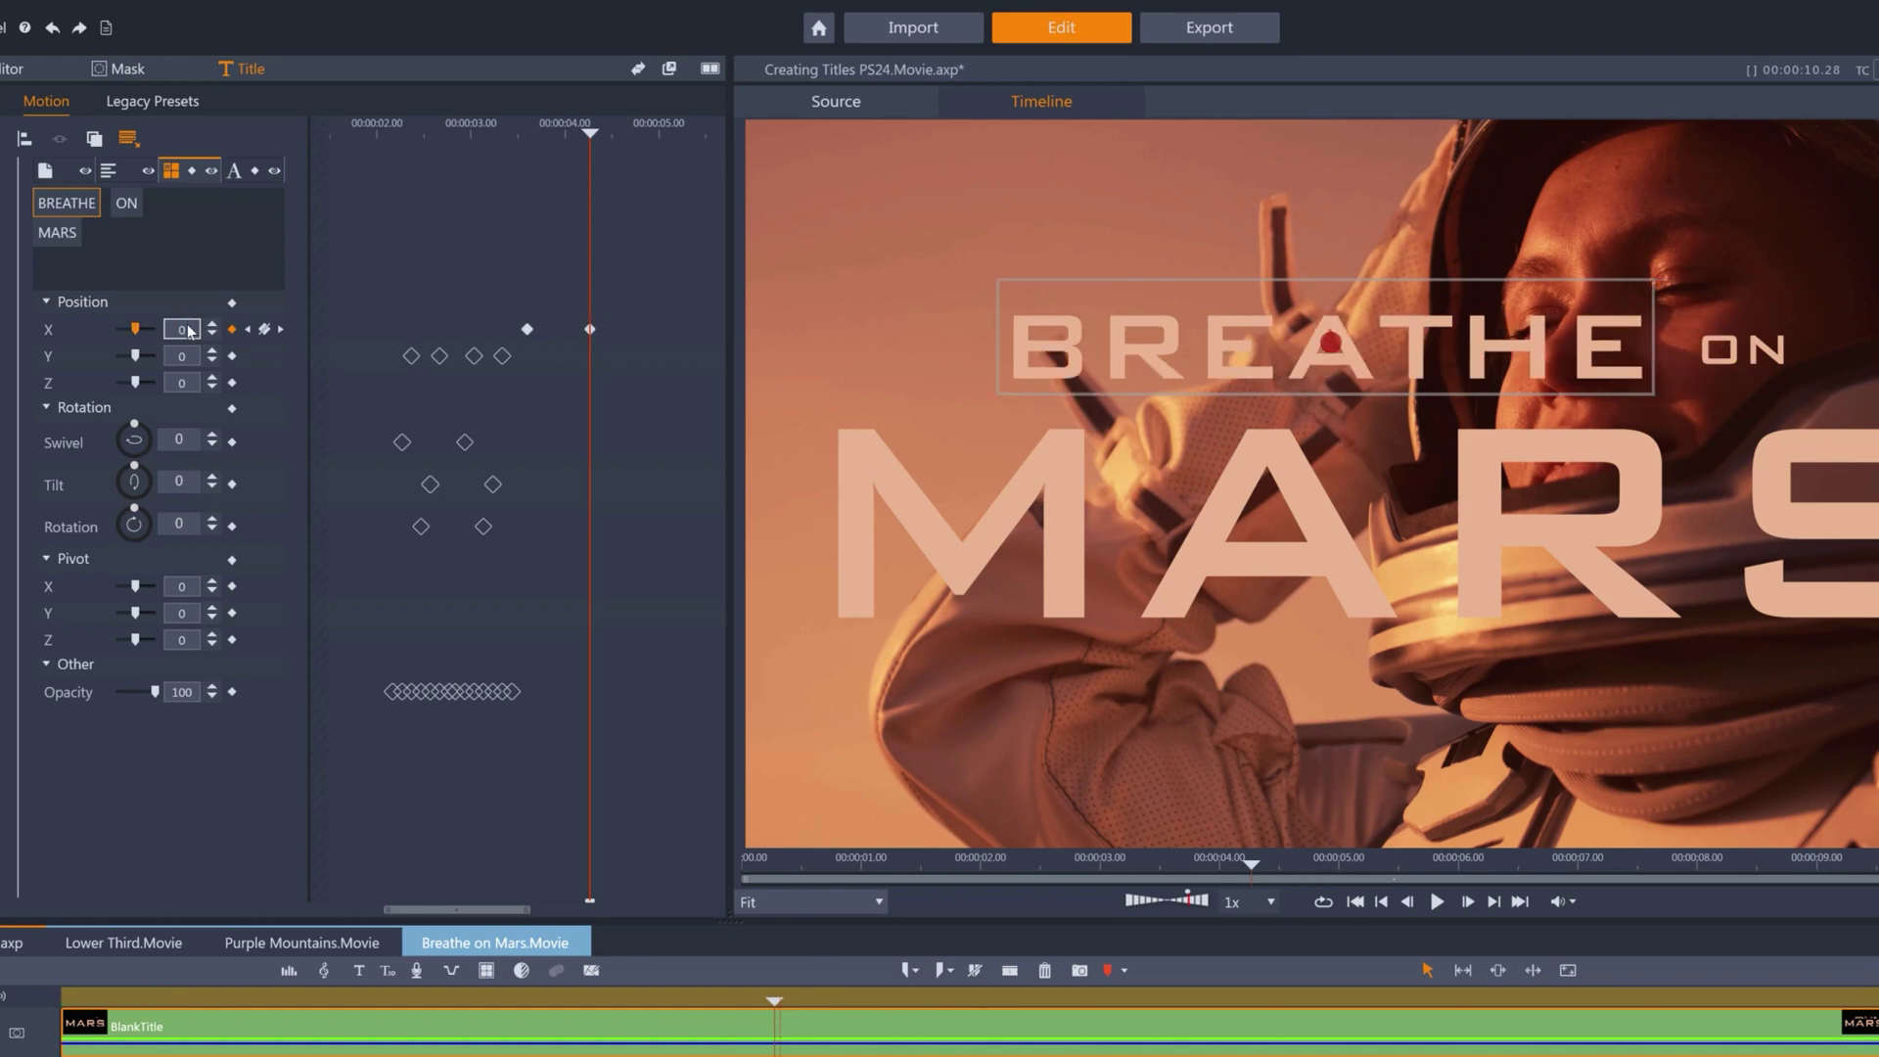
Give ON a Position X of -10 and keyframe its opacity fading from 0 to 100.
click(127, 204)
key(Left)
key(Left)
key(Left)
key(Left)
key(Left)
key(Left)
key(Left)
key(Left)
key(Left)
key(Left)
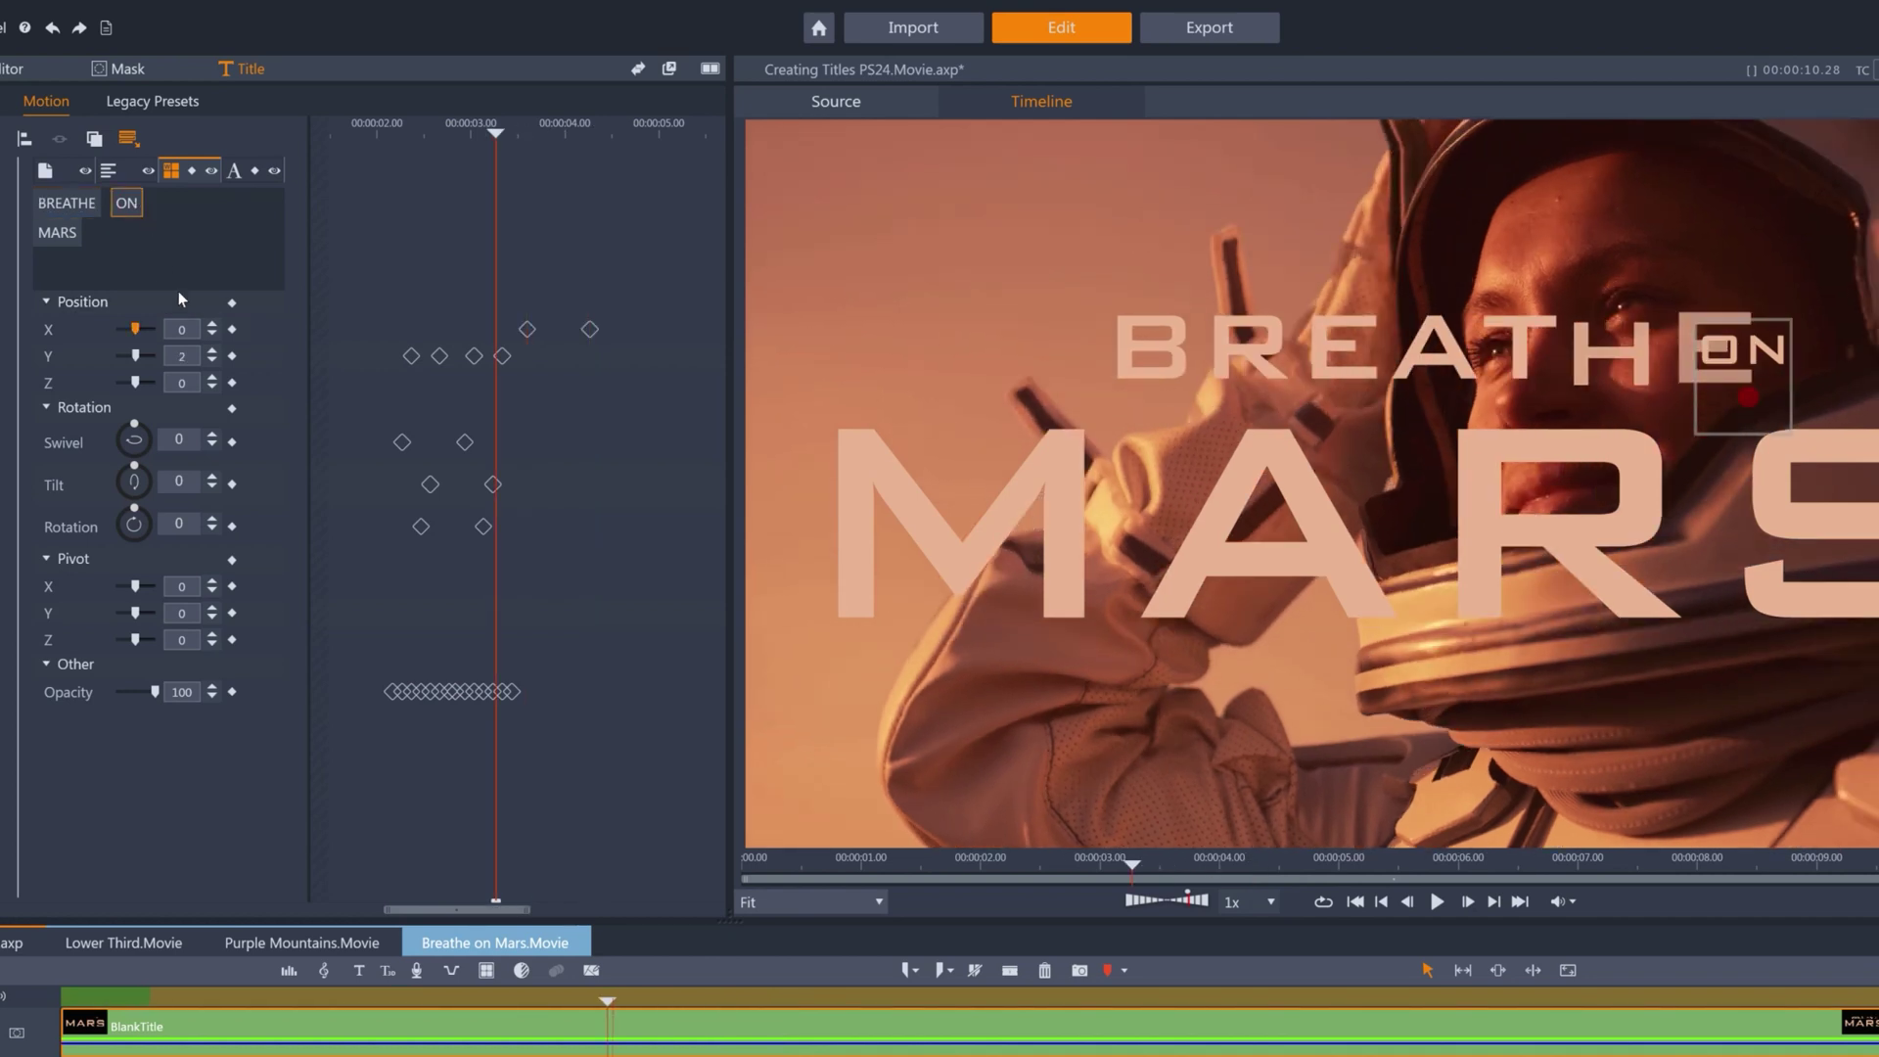
click(193, 330)
text(-10)
key(Return)
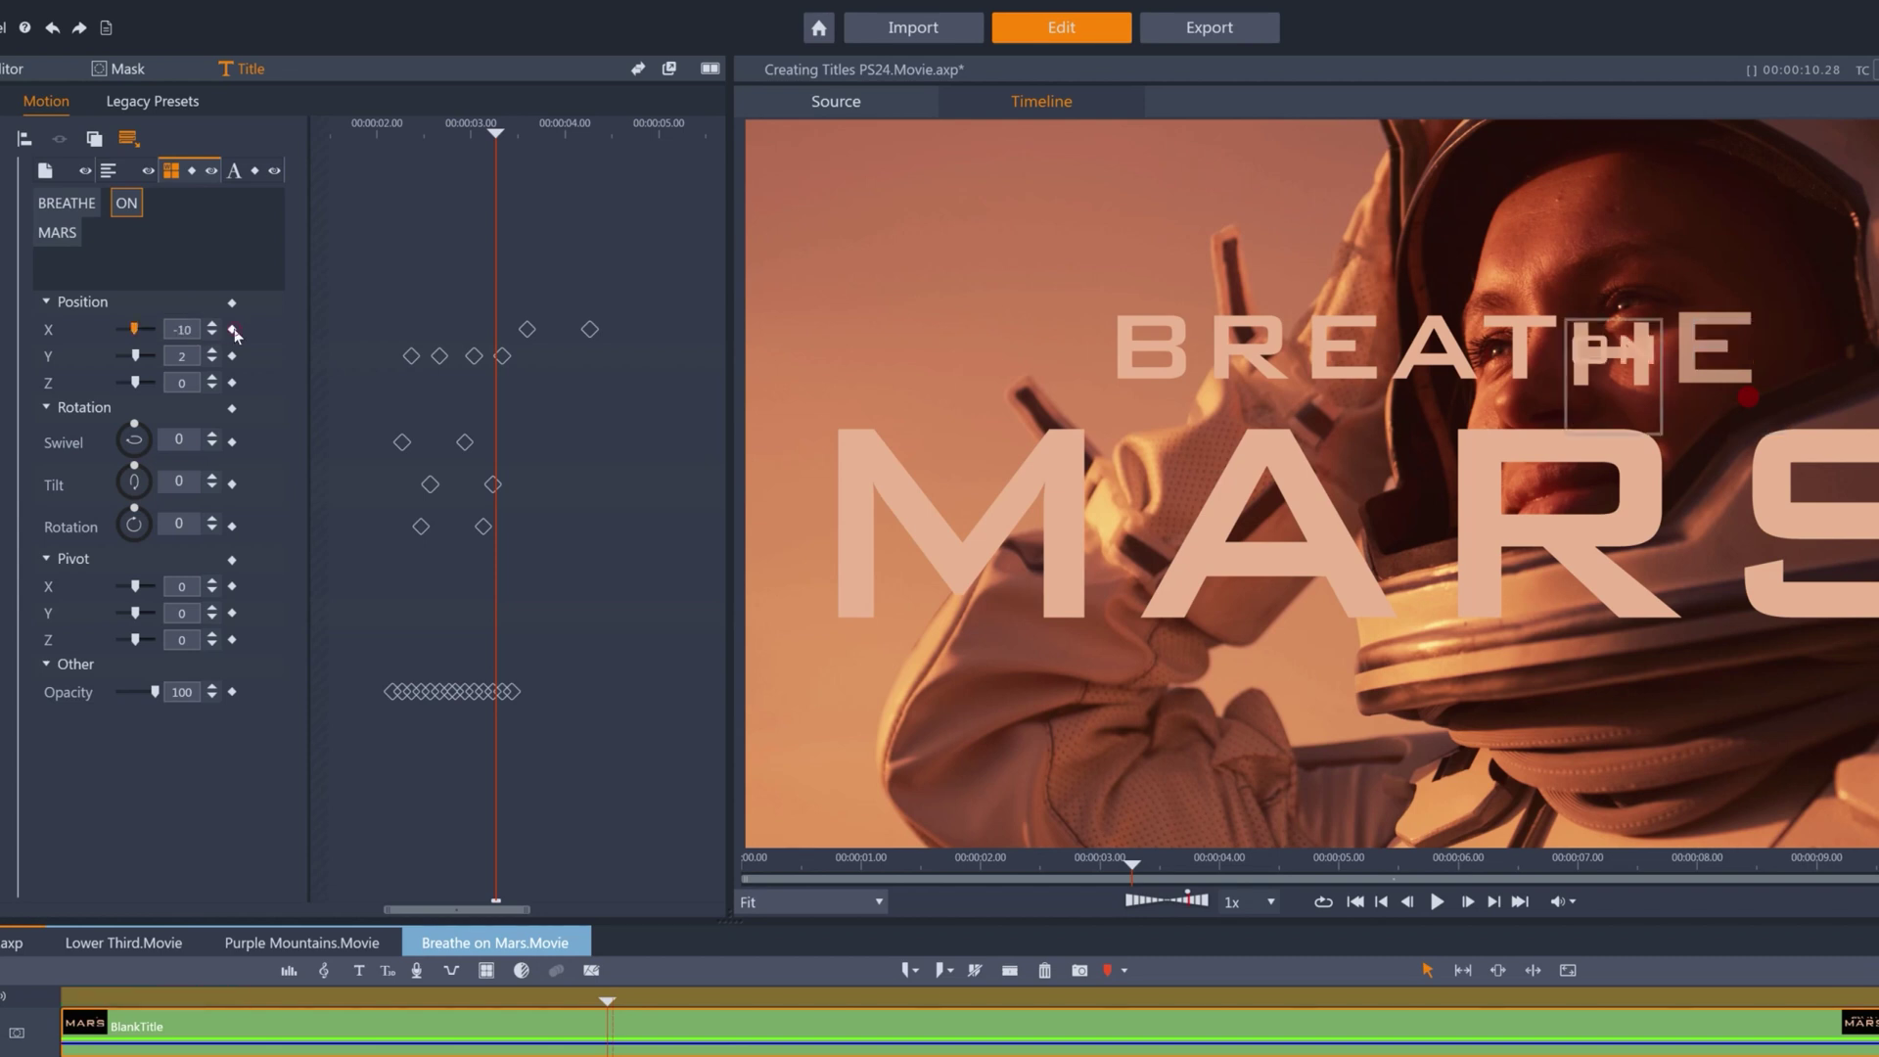
drag(152, 692, 115, 692)
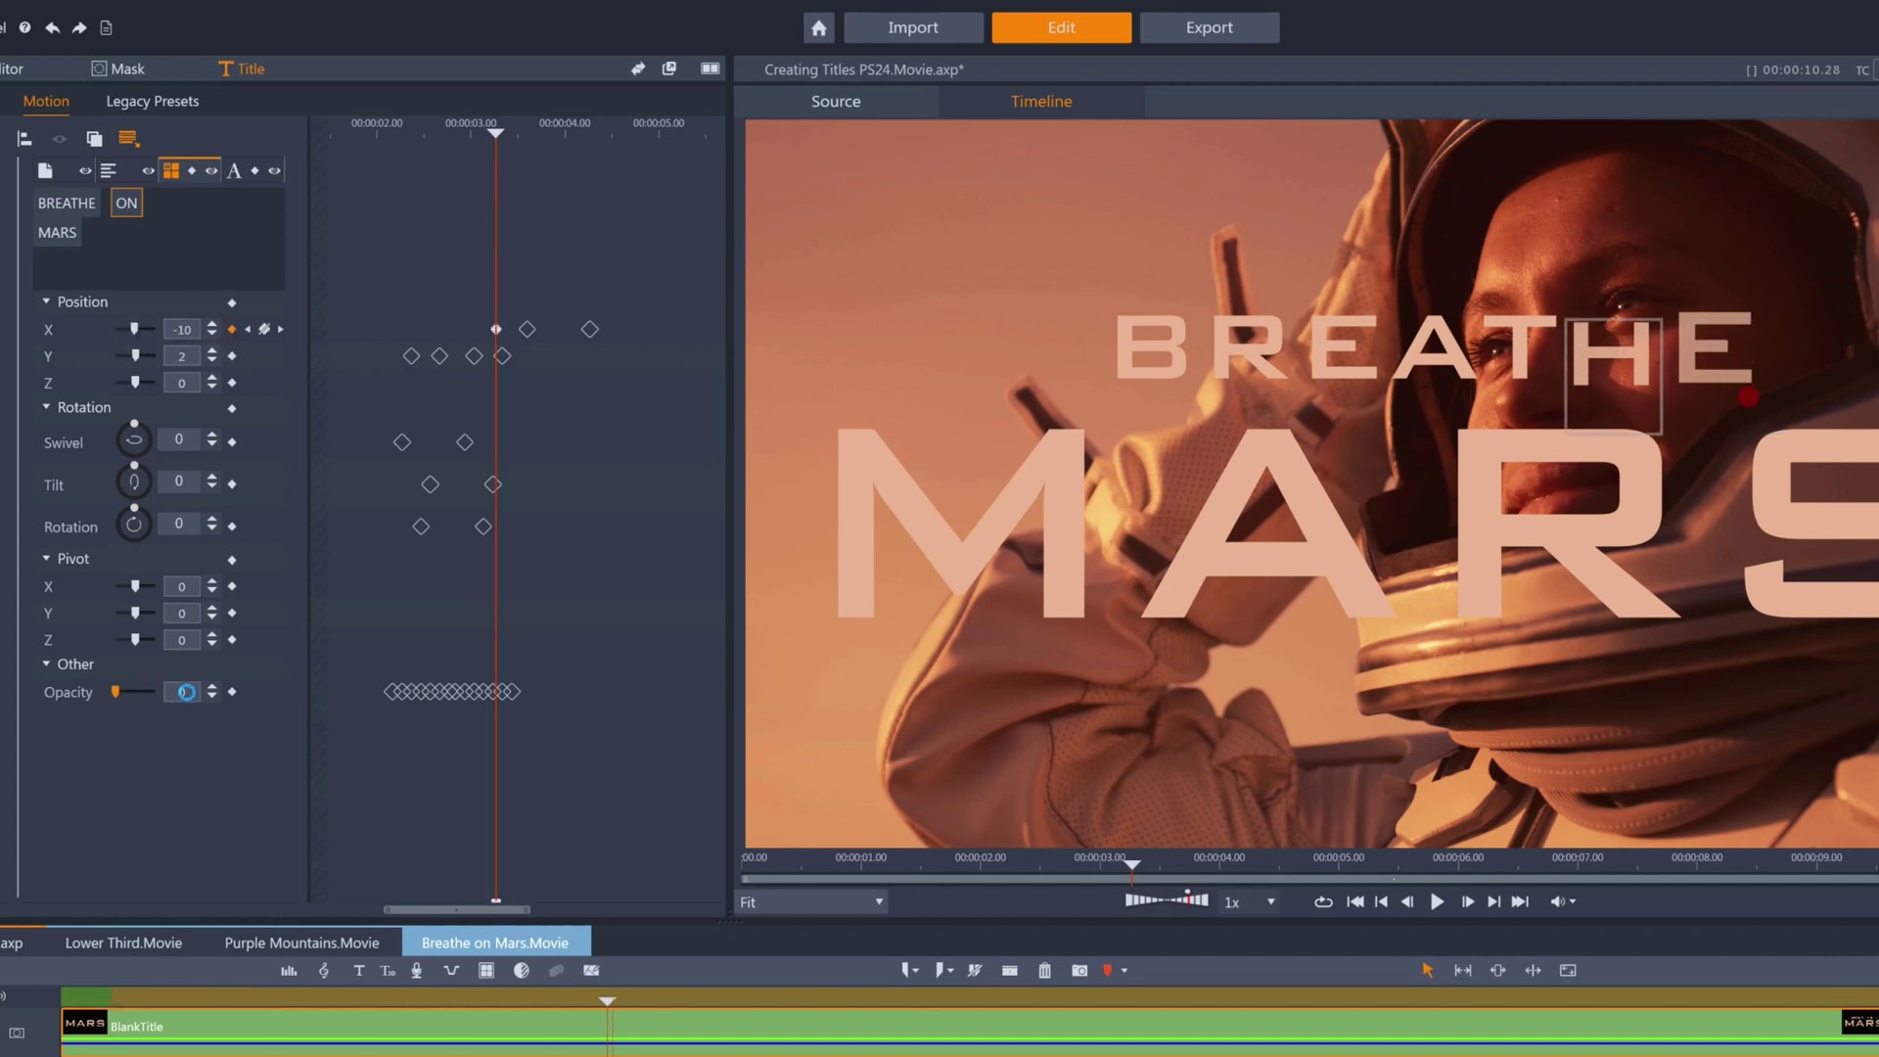
key(Right)
key(Right)
key(Right)
key(Right)
key(Right)
key(Right)
key(Right)
key(Right)
key(Right)
key(Right)
key(Right)
key(Right)
key(Right)
key(Right)
key(Right)
key(Right)
key(Right)
key(Right)
key(Right)
key(Right)
key(Right)
key(Right)
key(Right)
key(Right)
key(Right)
key(Right)
key(Right)
key(Right)
key(Right)
key(Right)
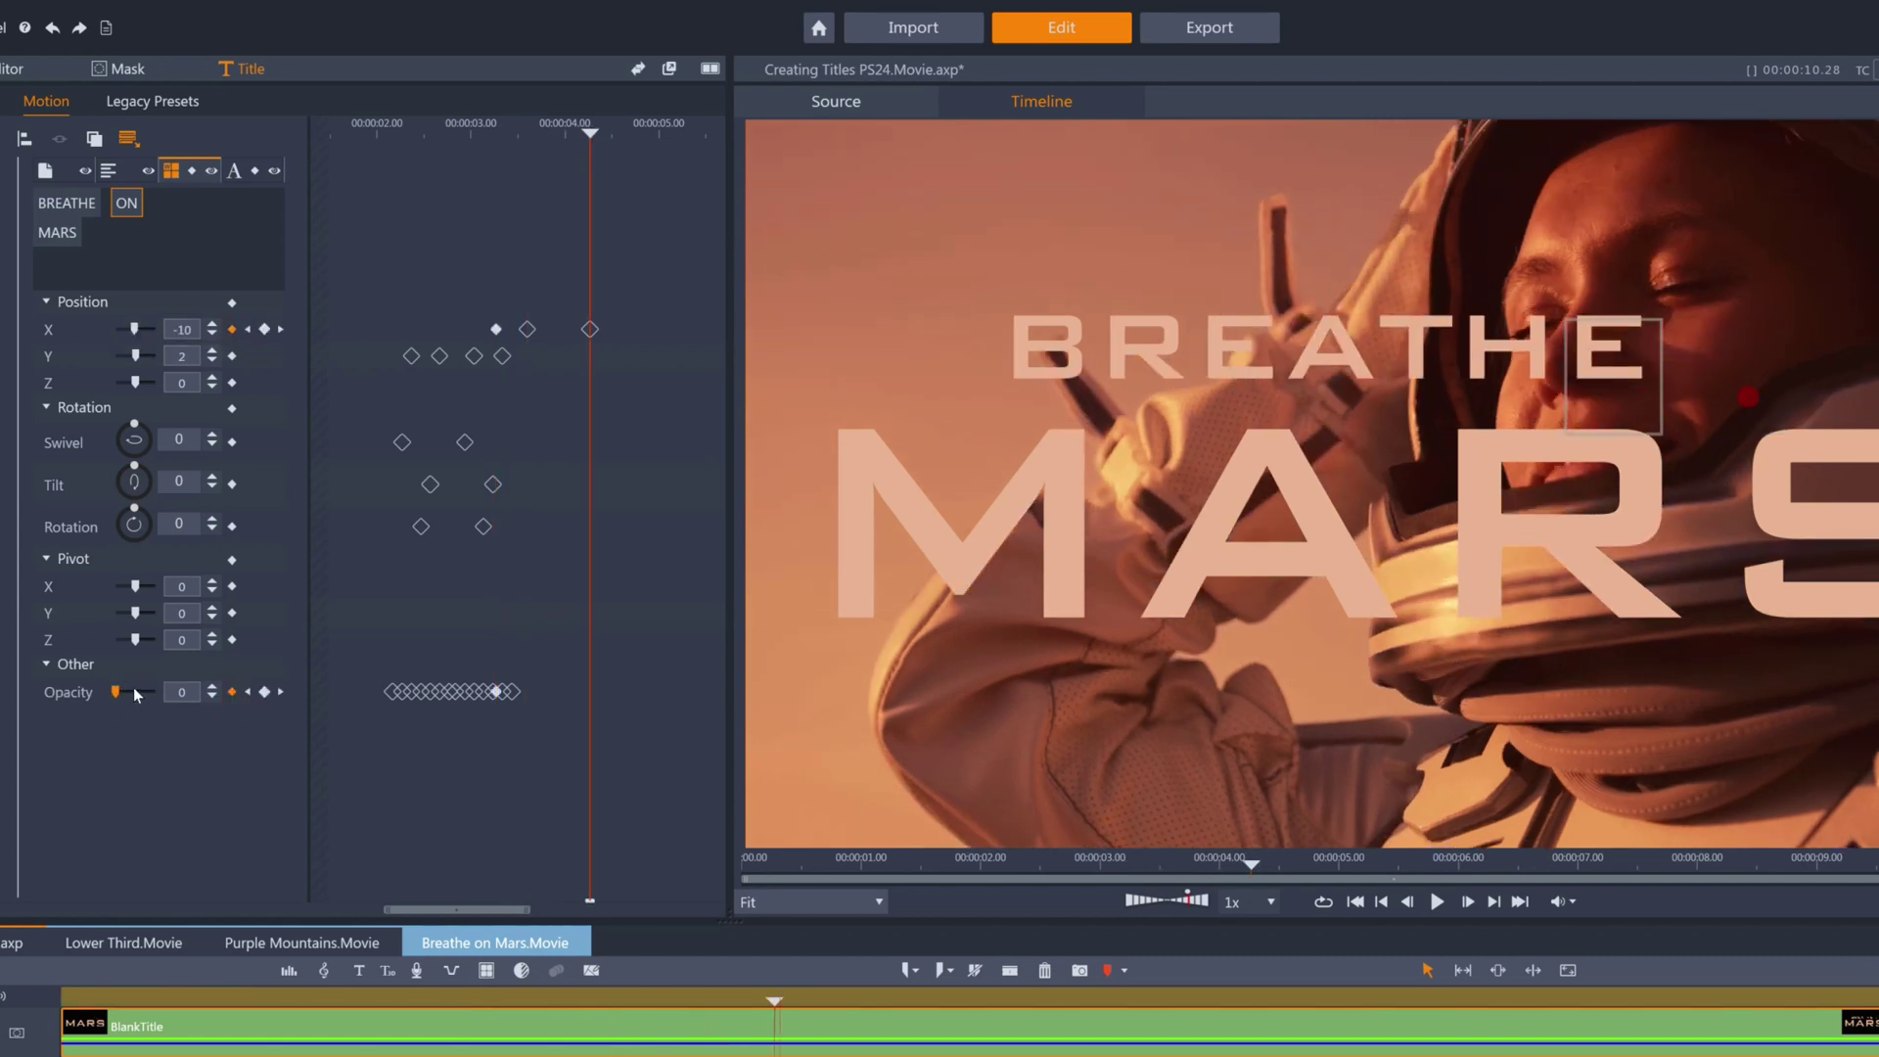
drag(116, 692, 154, 692)
click(182, 329)
Commit ON's Position X and play the title from the start.
key(Return)
key(Home)
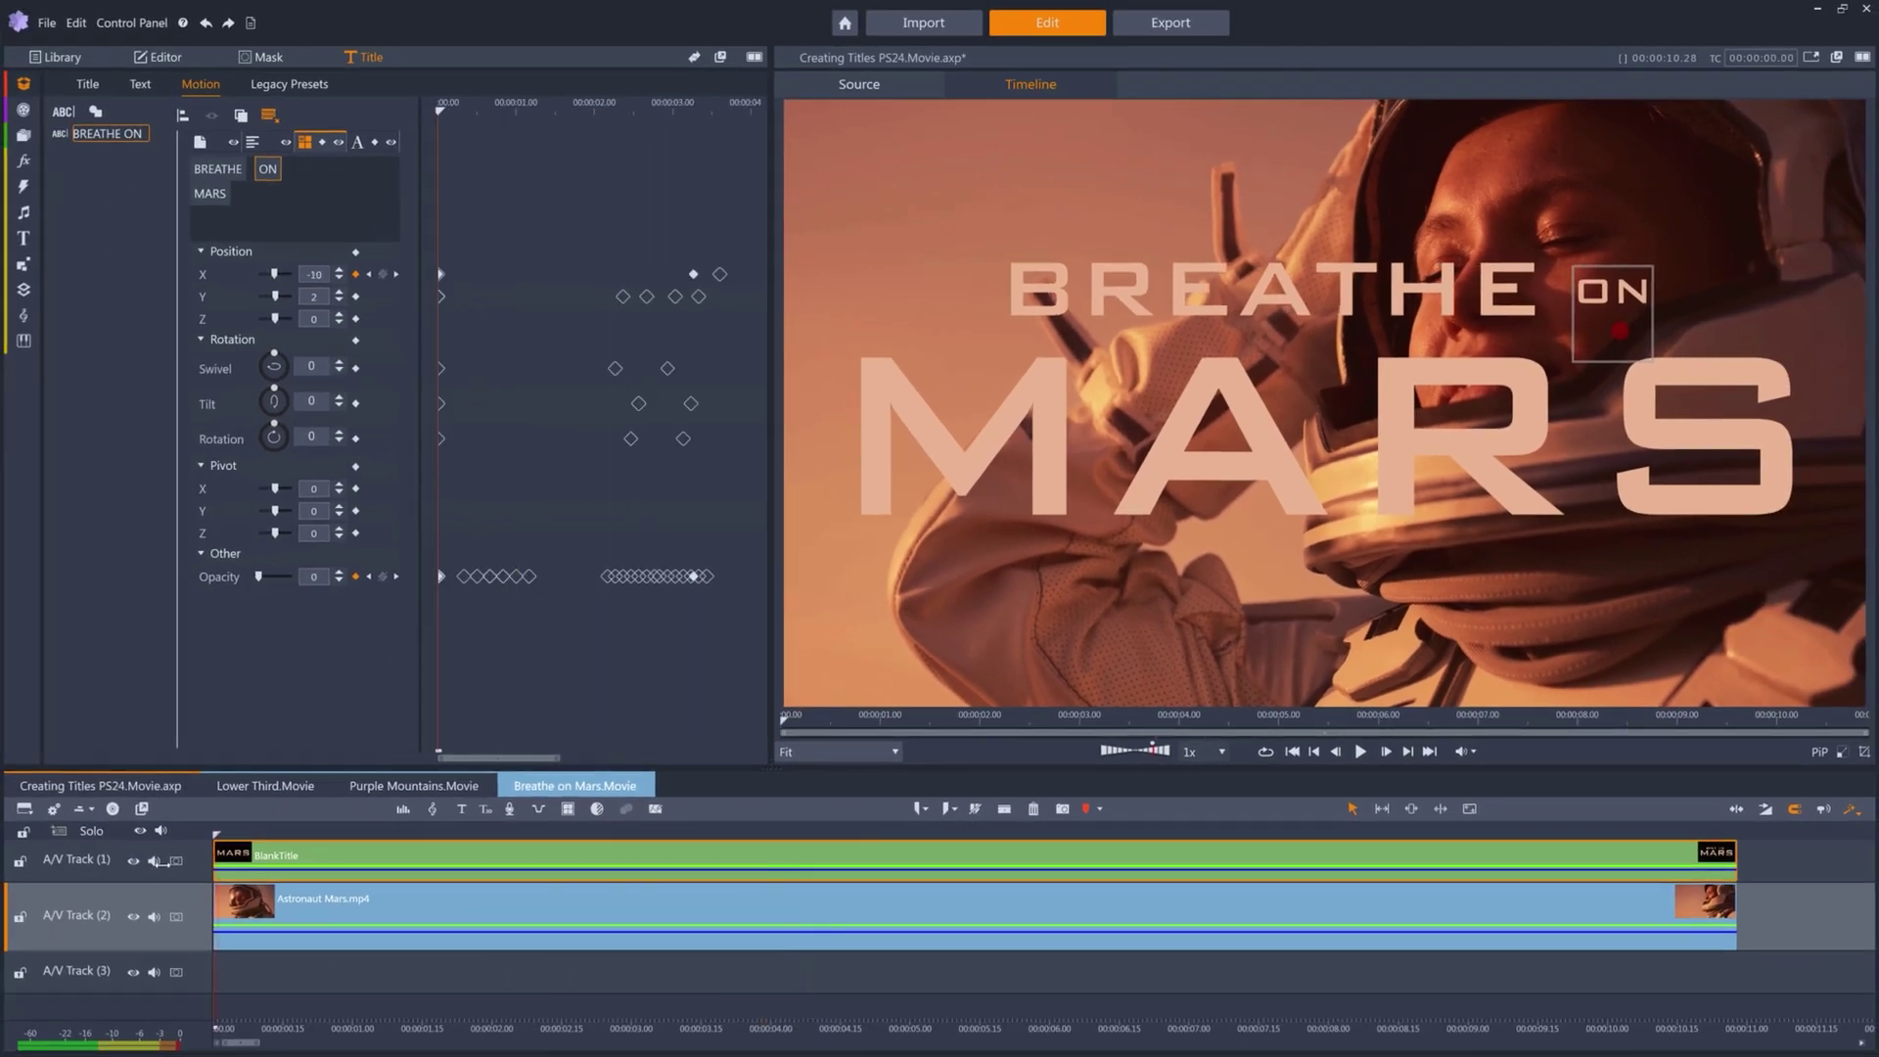
key(space)
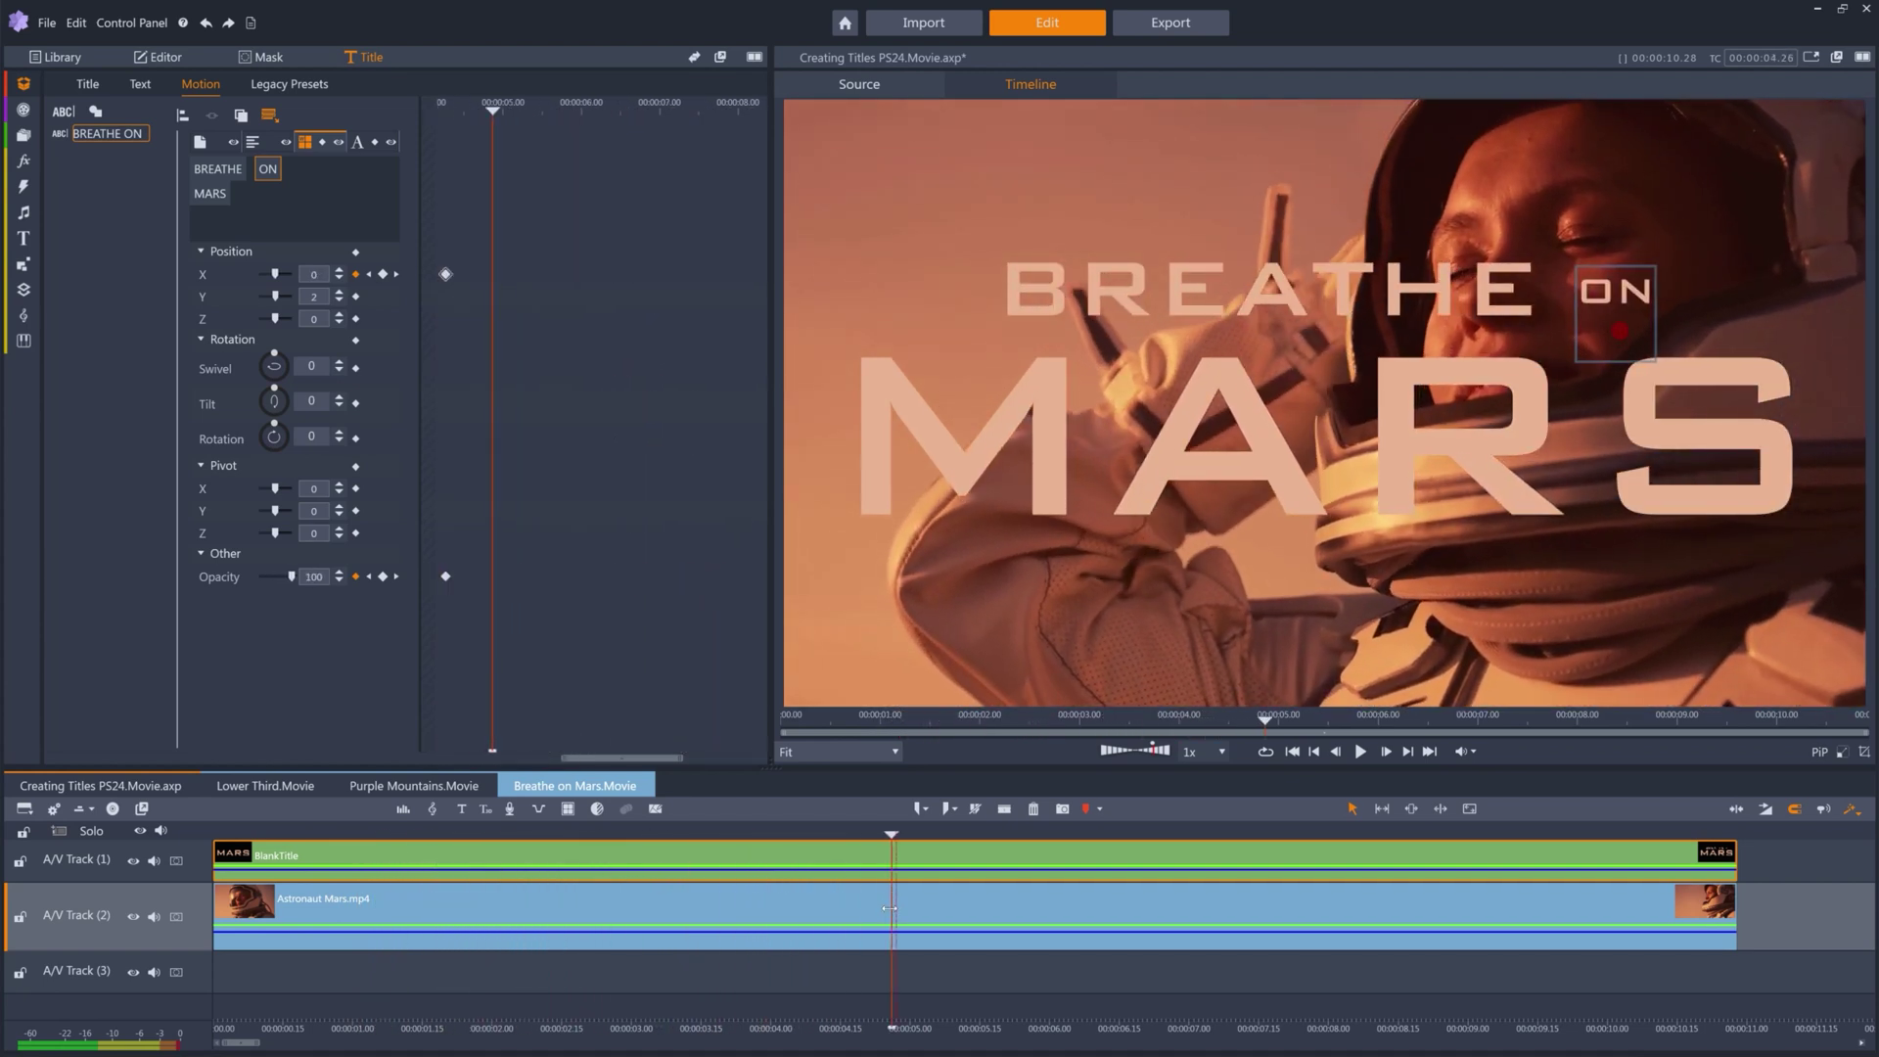
key(Home)
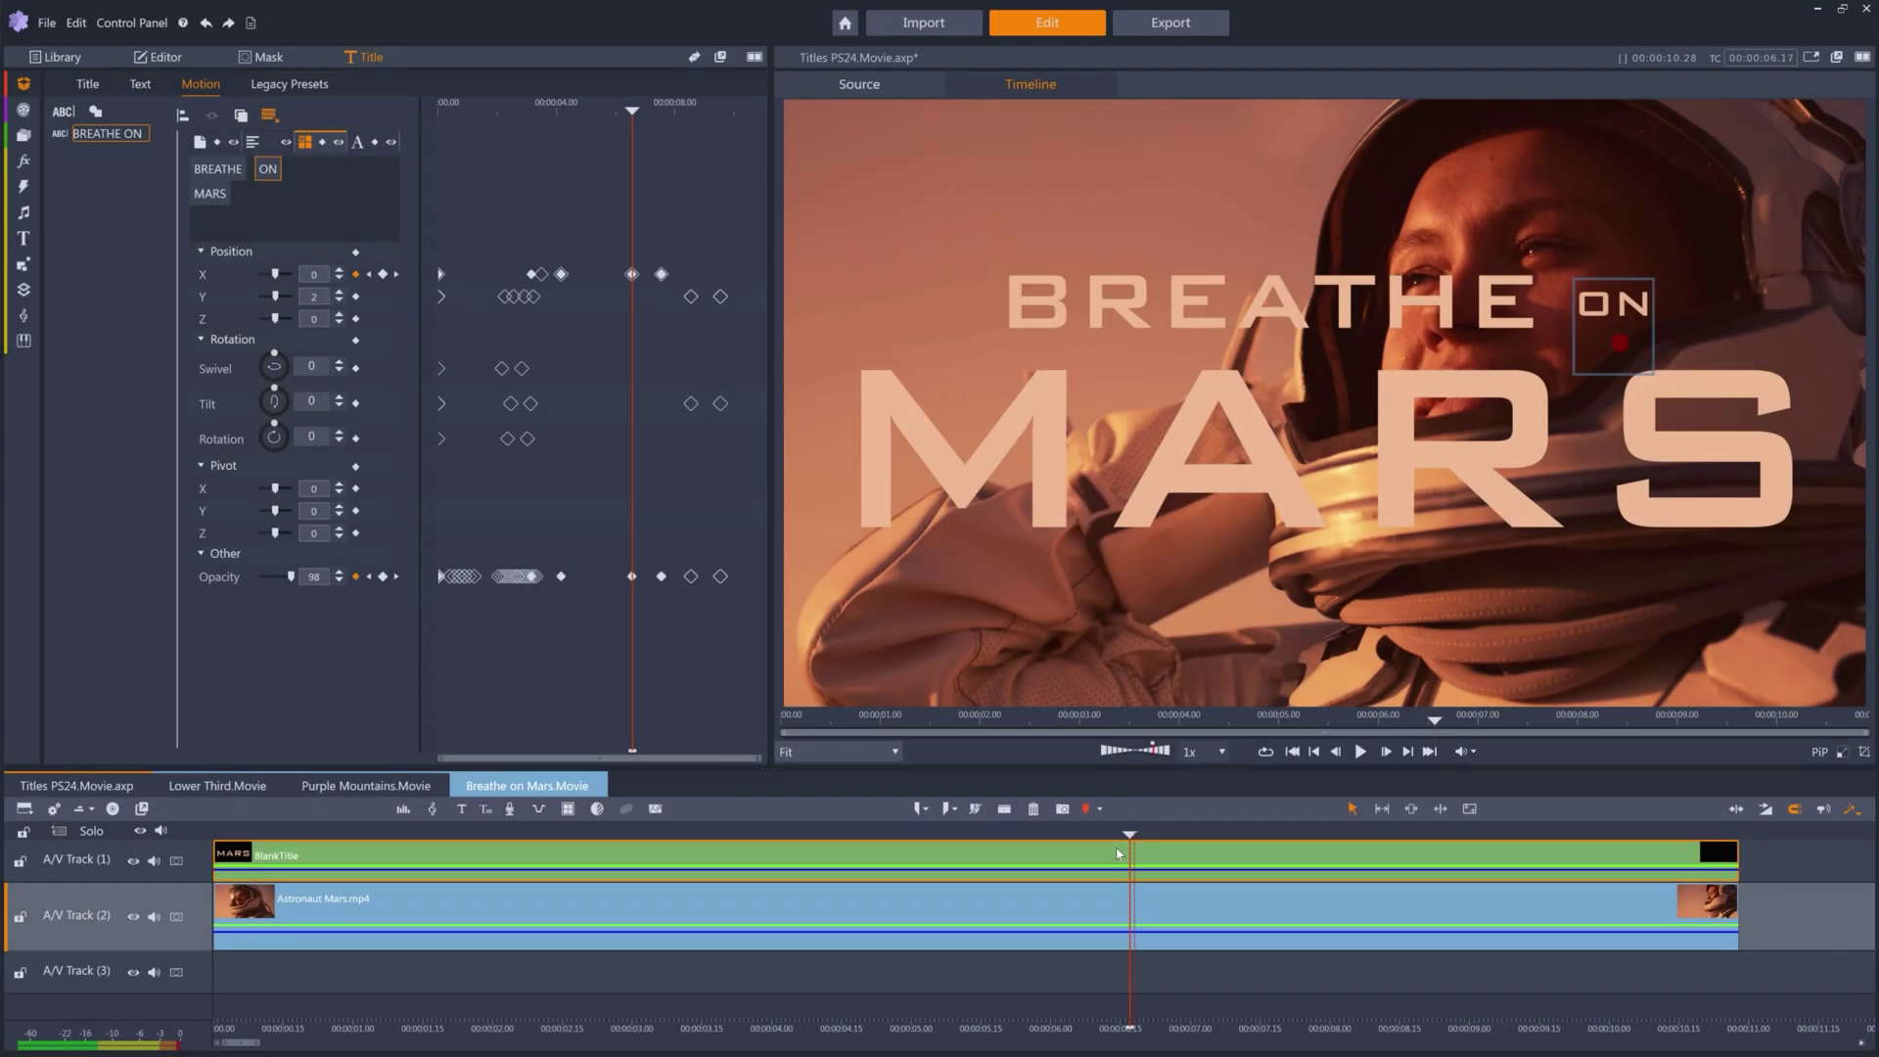
Scrub to 7.21 seconds and step through BREATHE's Y keyframes toward the fade-out.
drag(1130, 834, 1279, 839)
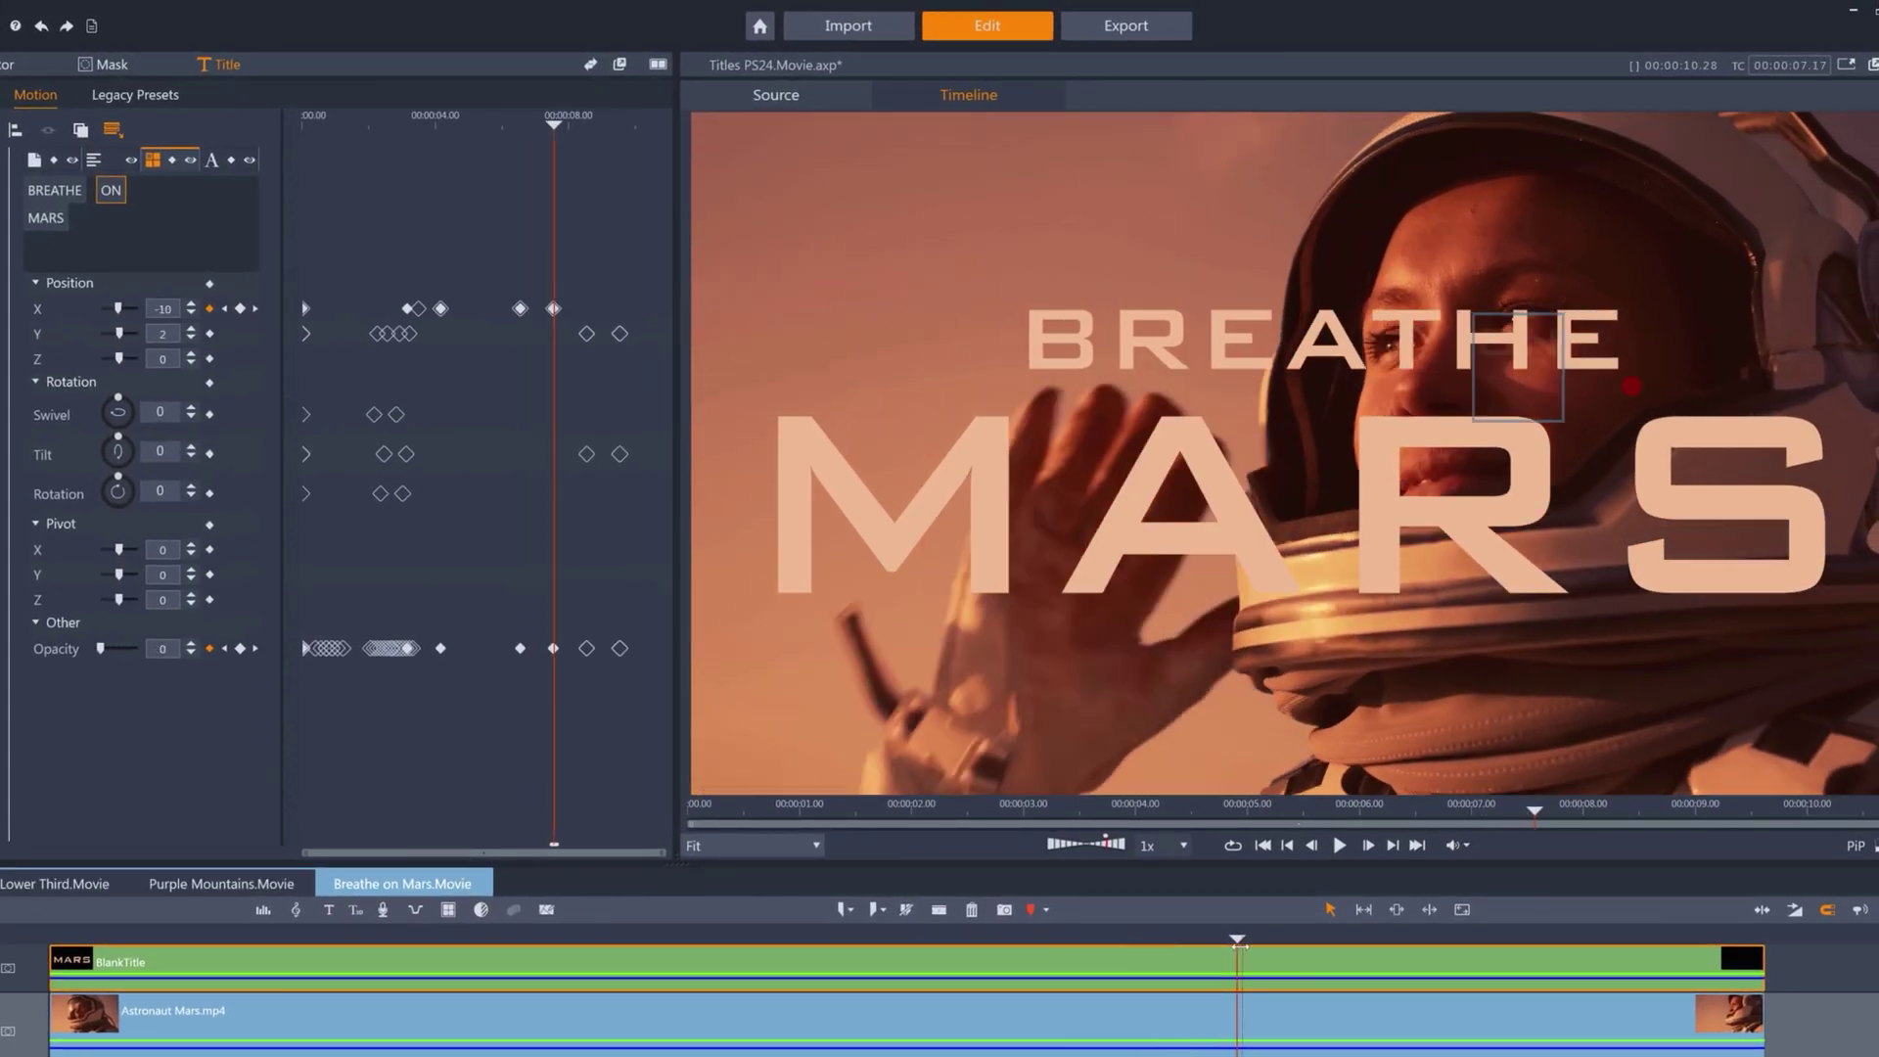
drag(1243, 945, 1259, 942)
click(84, 190)
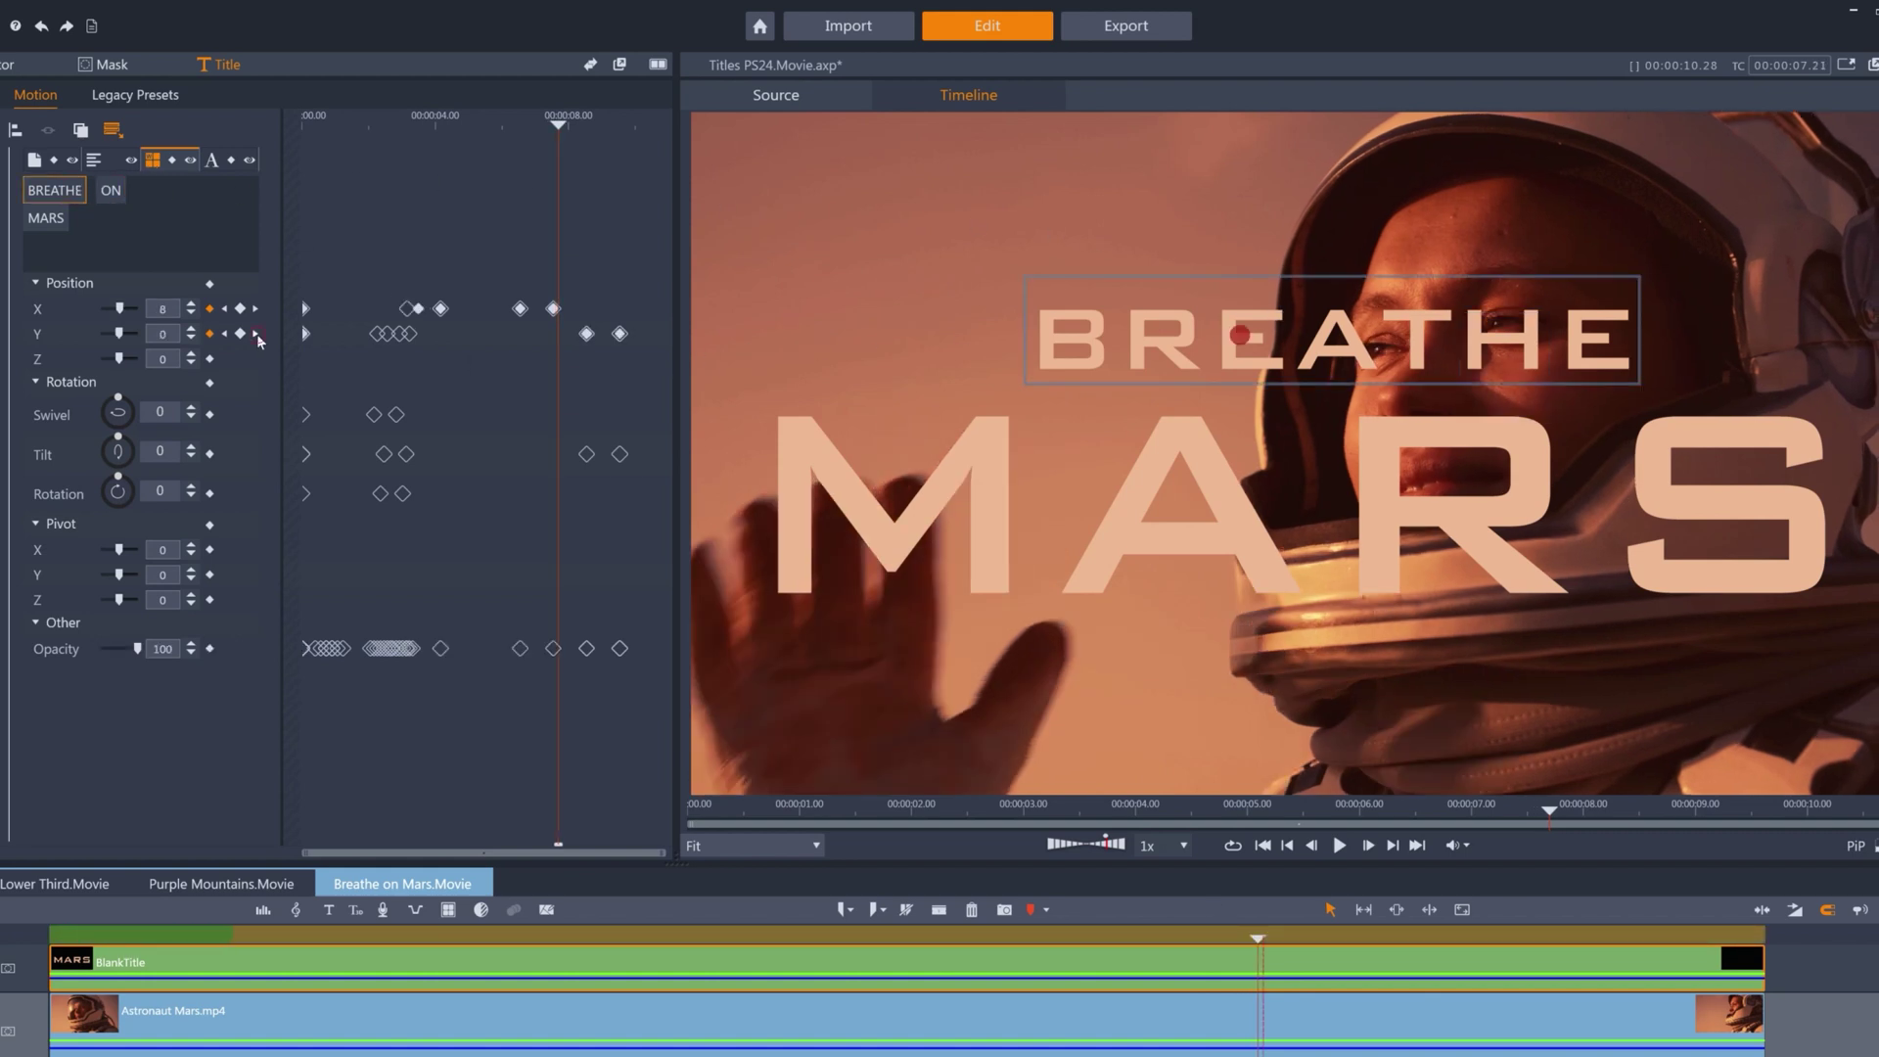
click(256, 334)
mouse_move(586, 125)
mouse_down()
mouse_move(629, 124)
mouse_move(578, 125)
mouse_up()
Inspect MARS tilting and fading, then step the whole title to its faded-out frame.
click(47, 220)
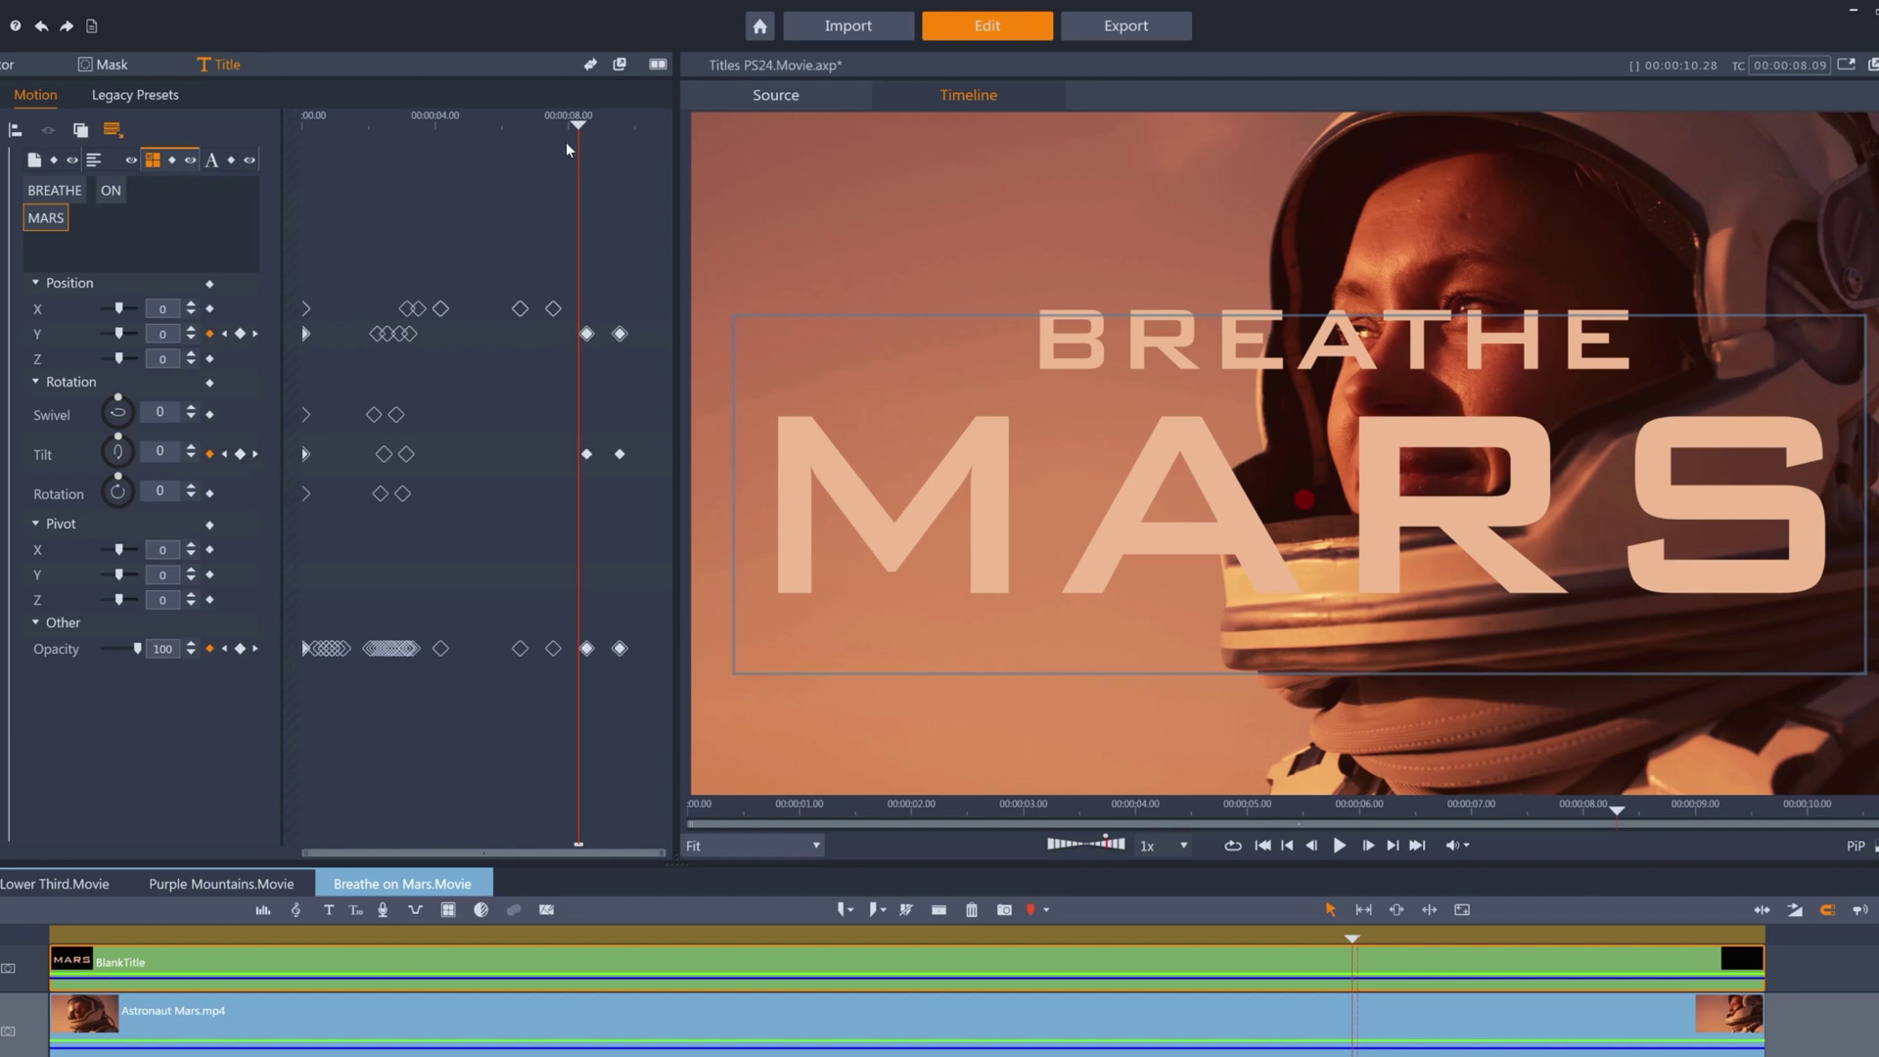
drag(578, 124, 601, 124)
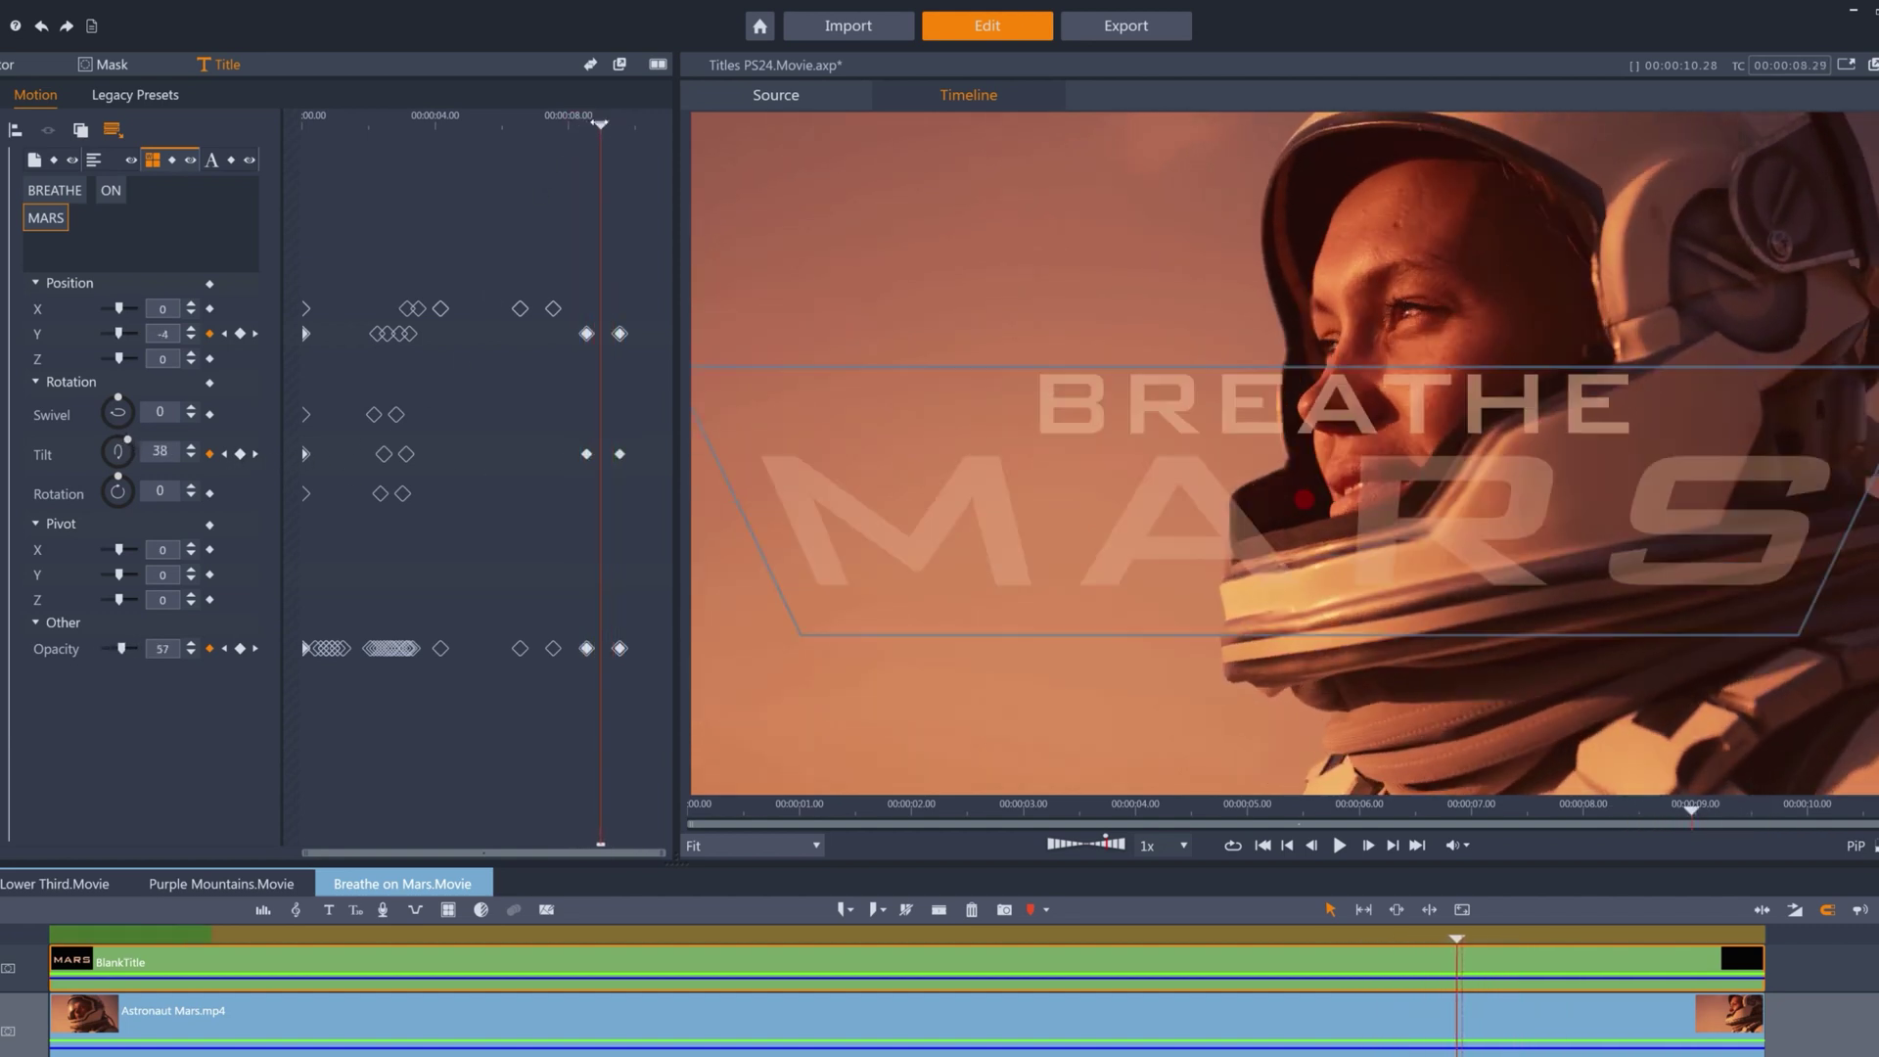
click(36, 162)
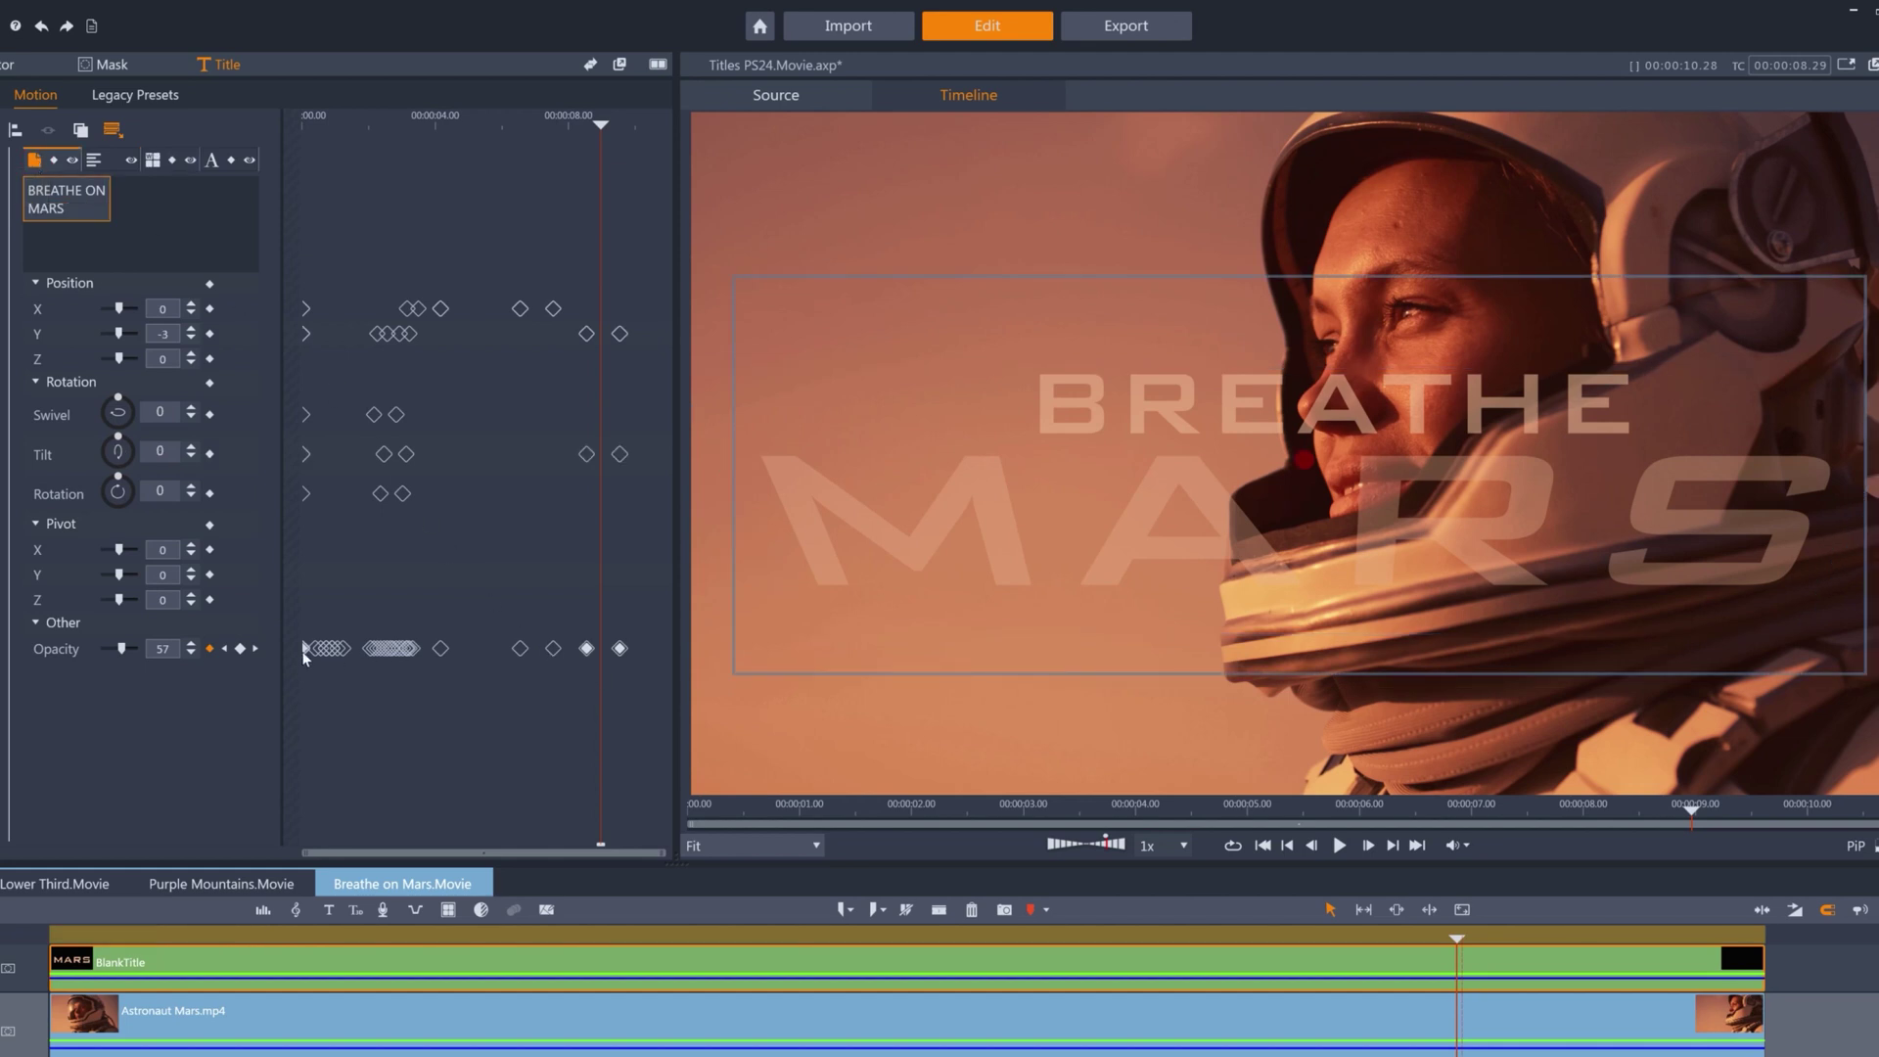
click(226, 650)
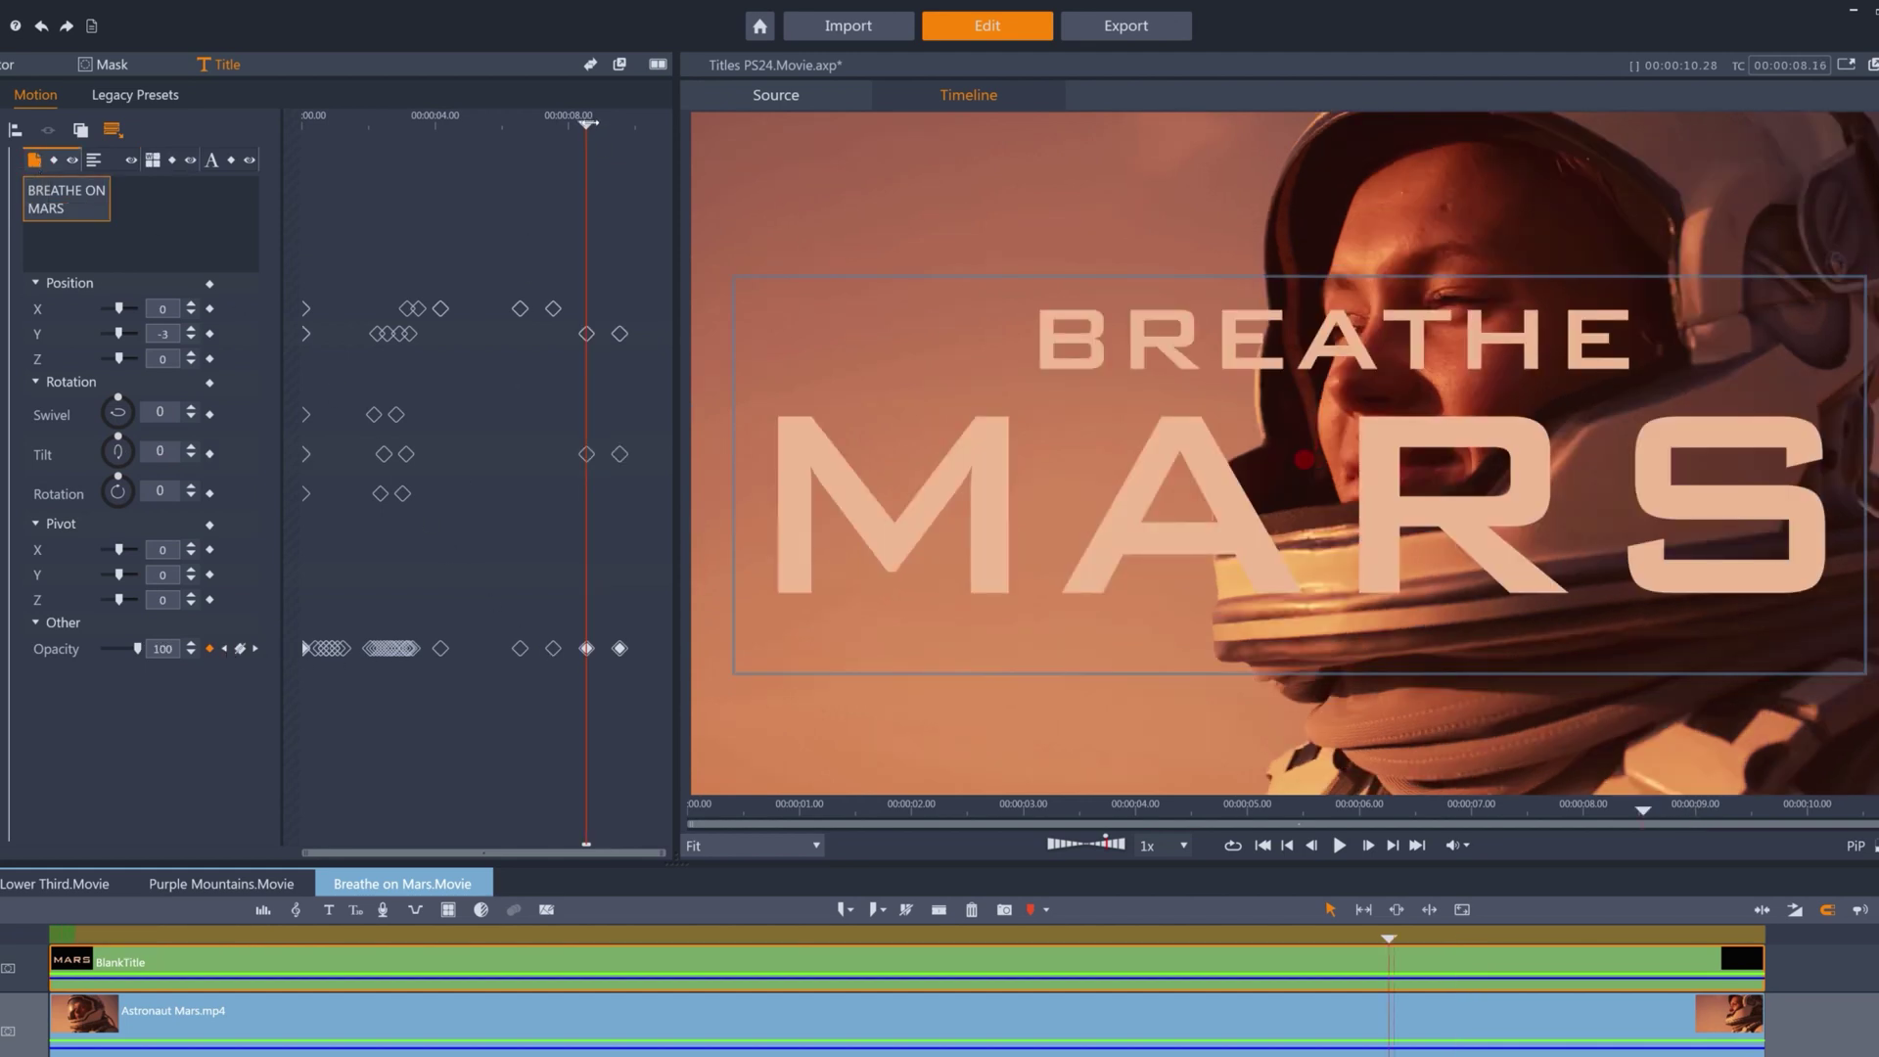
key(space)
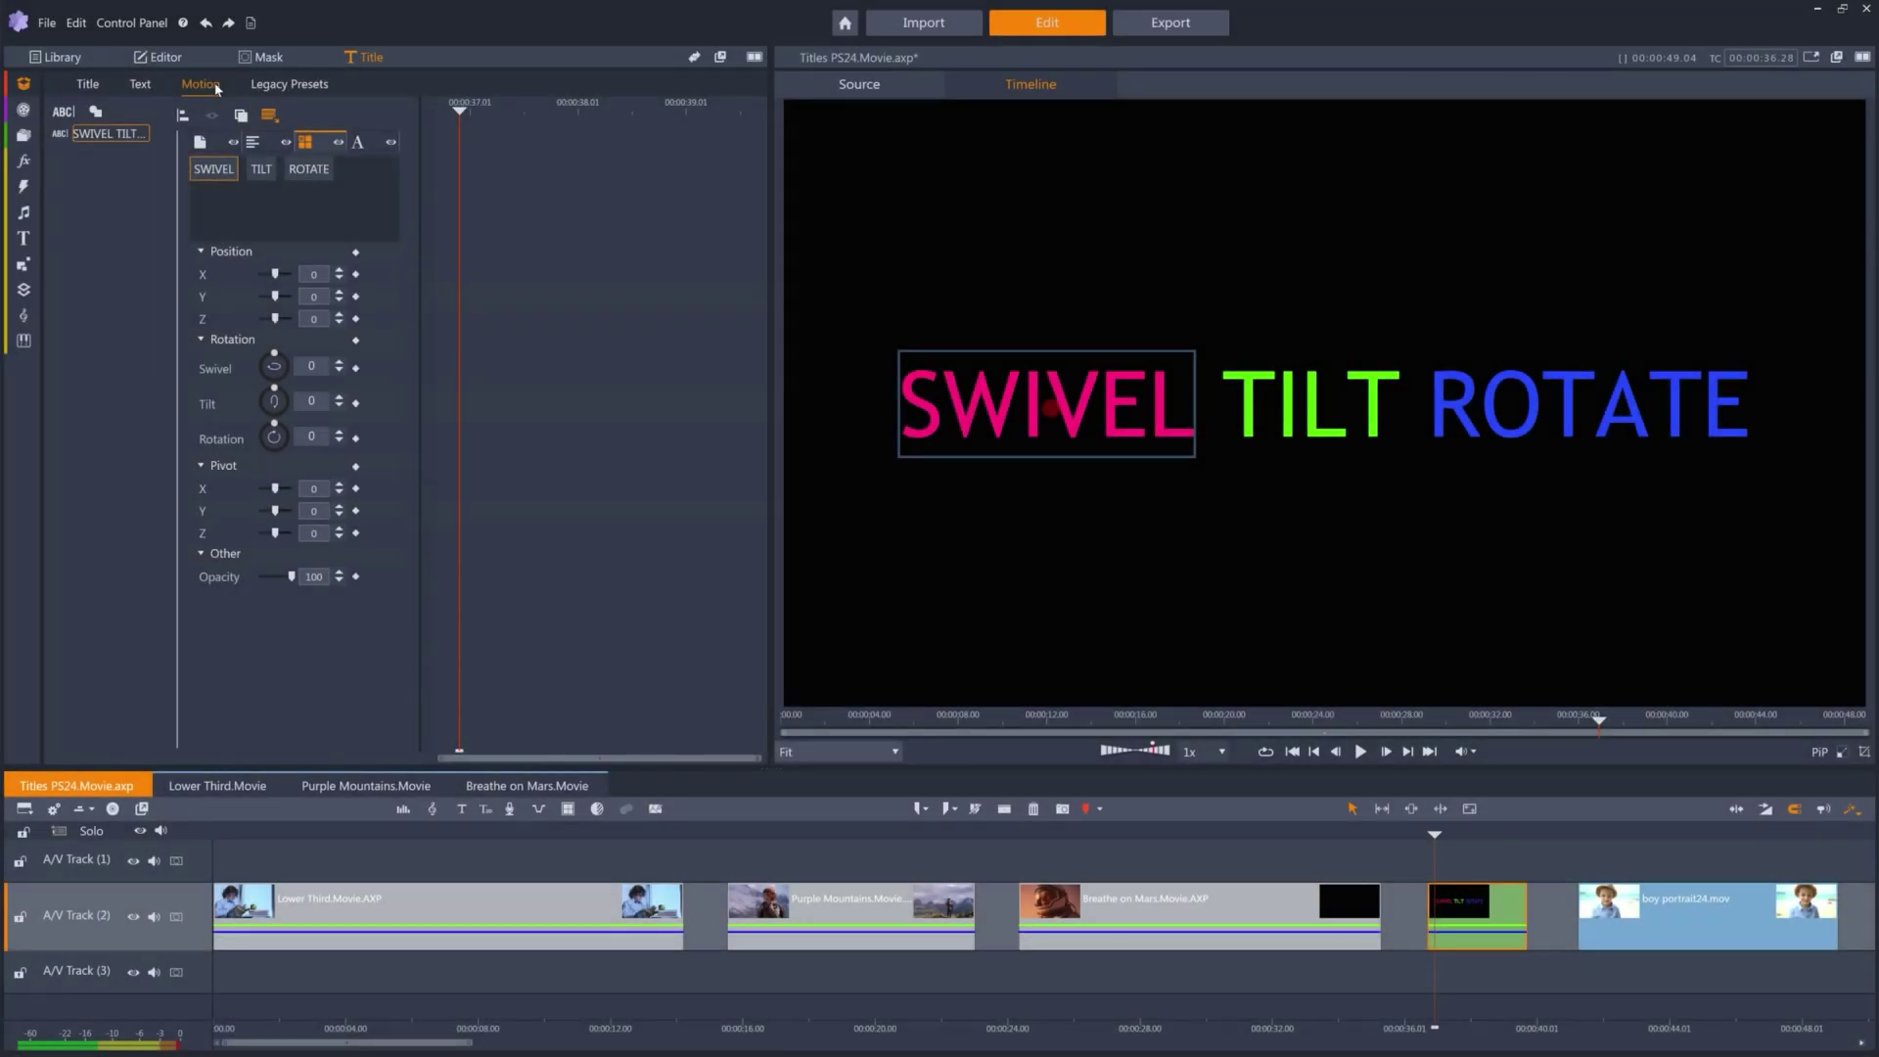
Merge SWIVEL TILT ROTATE into one line, test swivelling around pivot X -40, then split it into words.
click(257, 144)
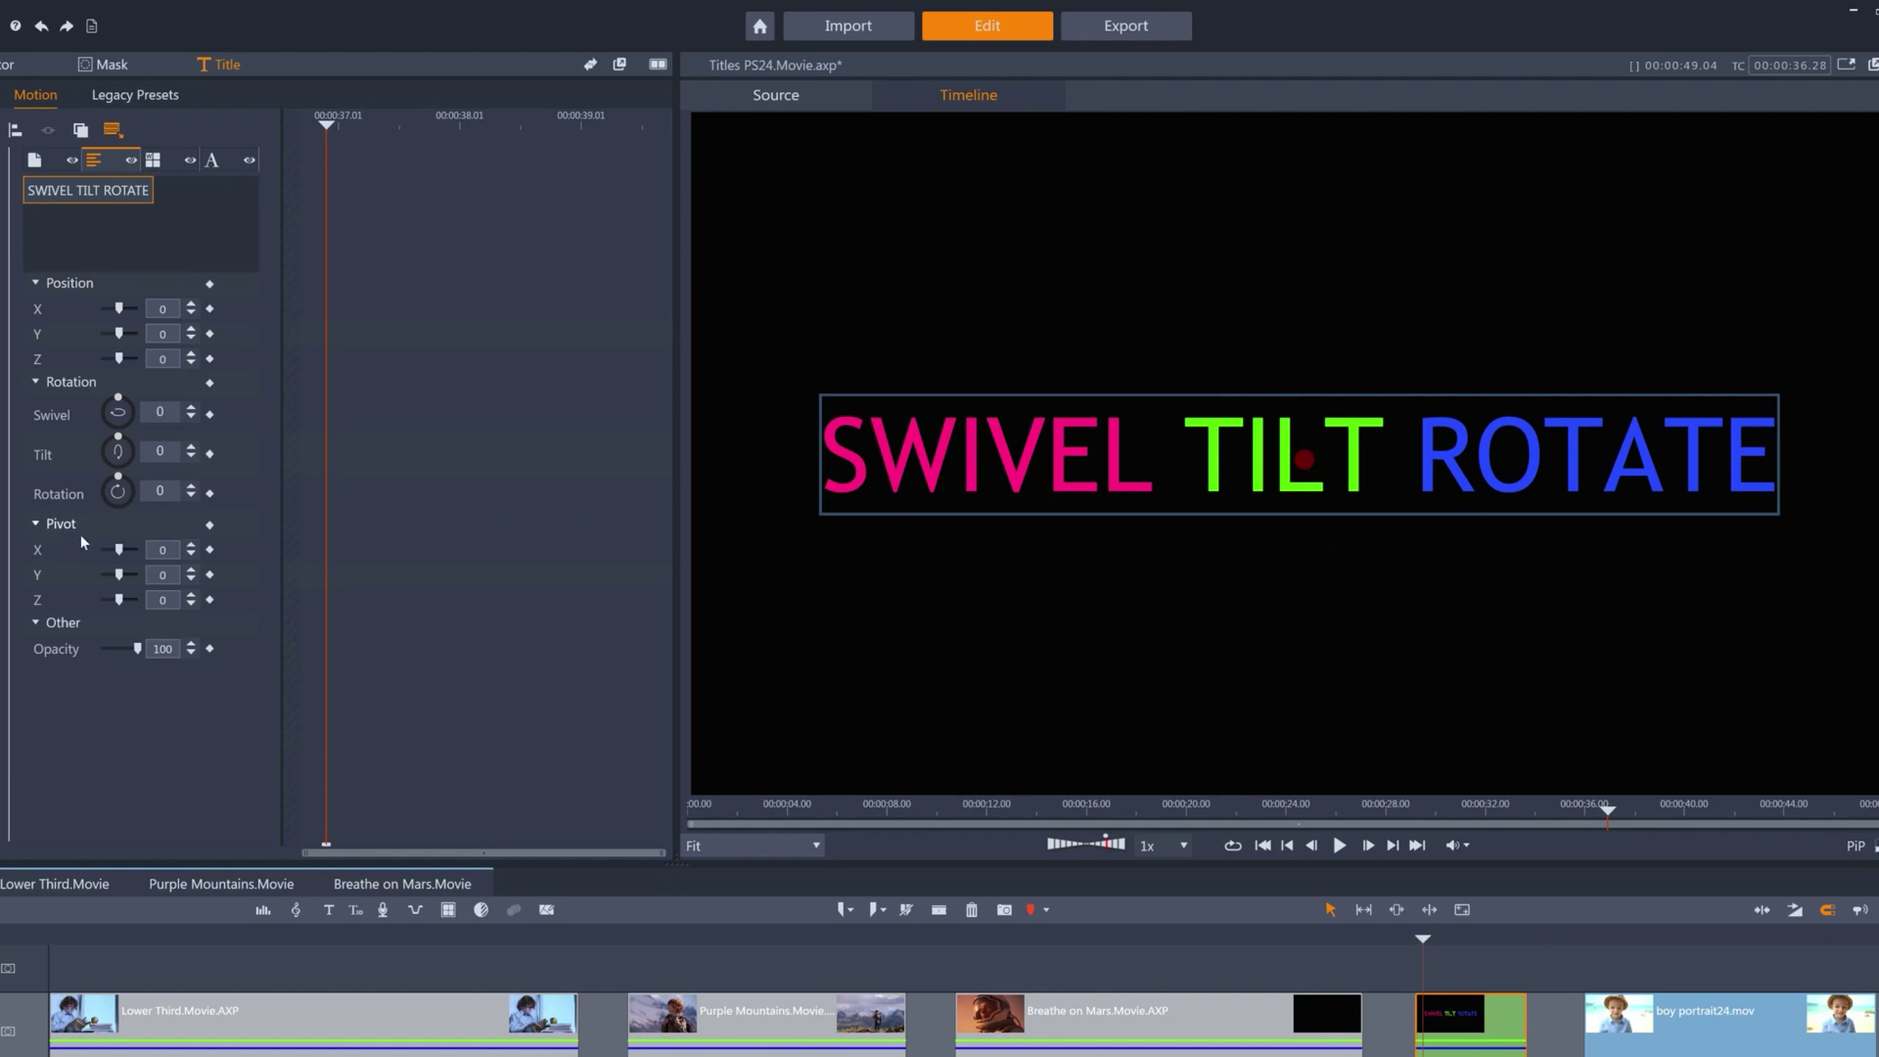
mouse_move(118, 402)
mouse_down()
mouse_move(95, 407)
mouse_move(139, 402)
mouse_up()
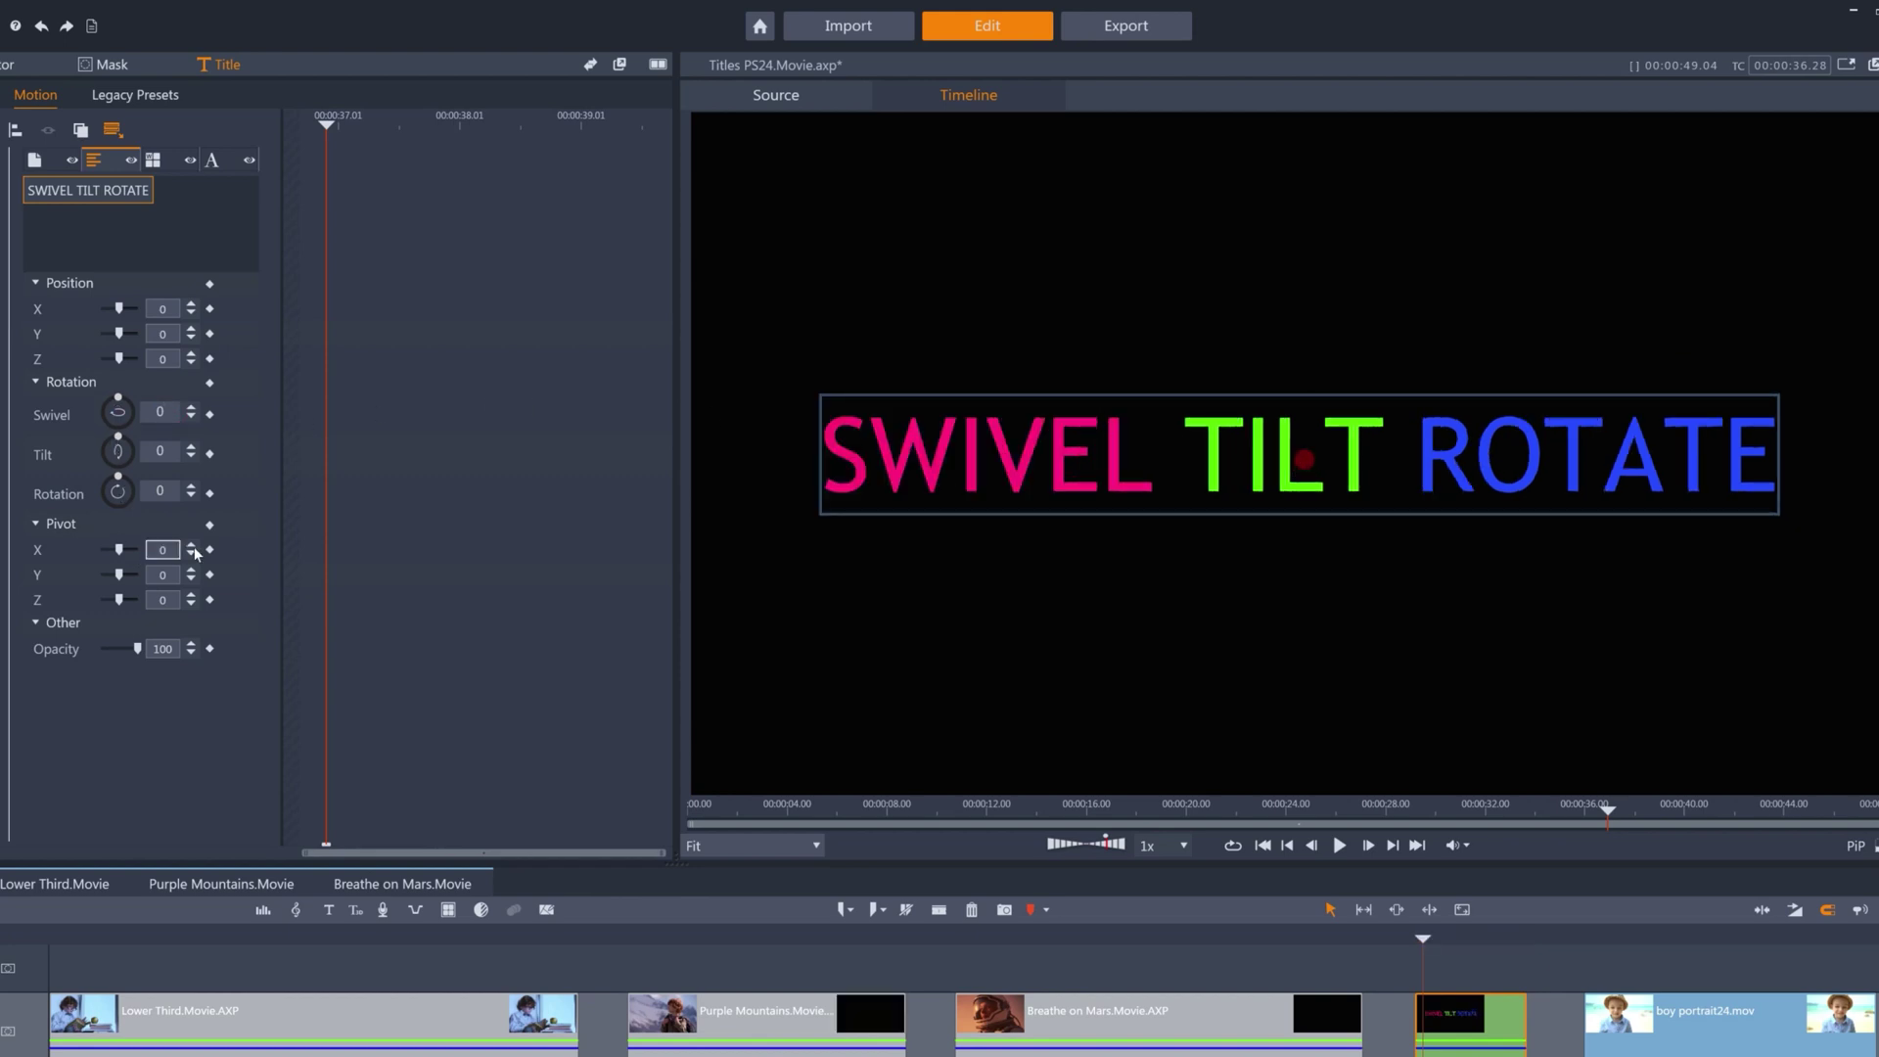
click(193, 556)
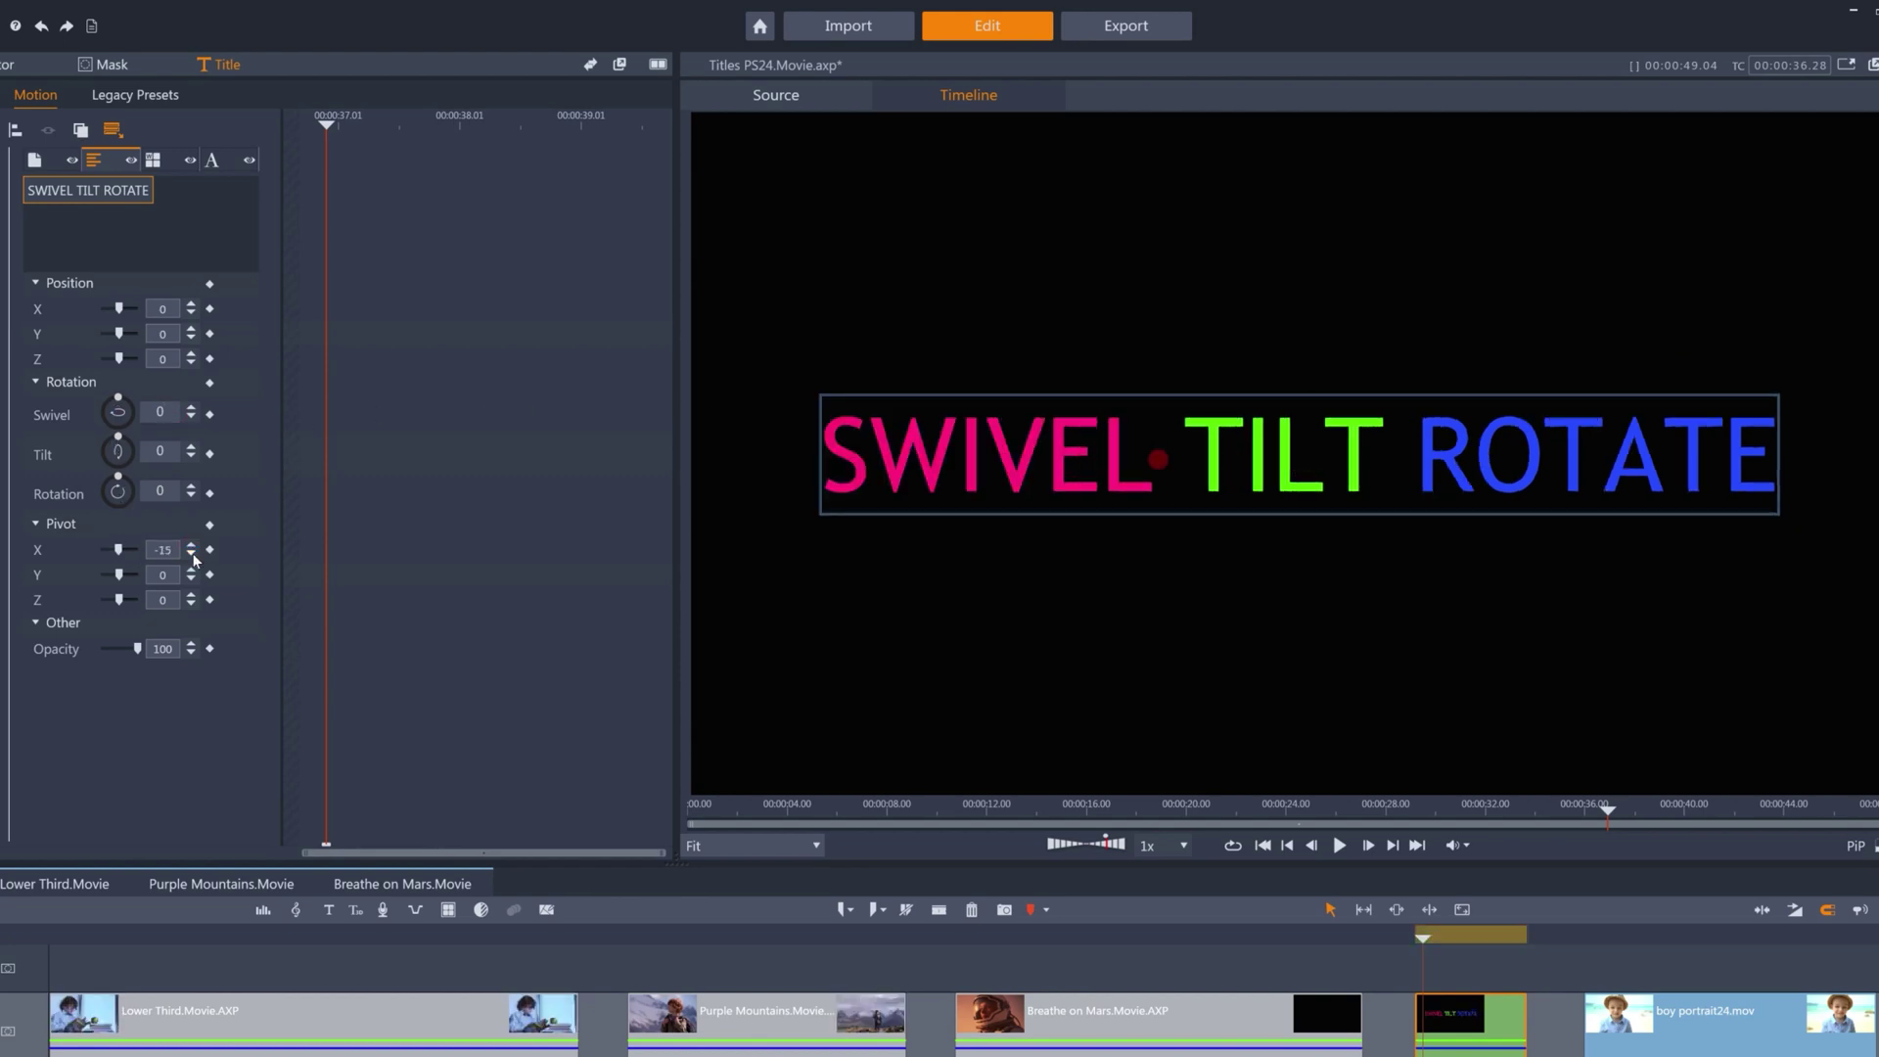
click(193, 556)
click(118, 401)
mouse_move(118, 402)
mouse_down()
mouse_move(133, 407)
mouse_move(119, 401)
mouse_up()
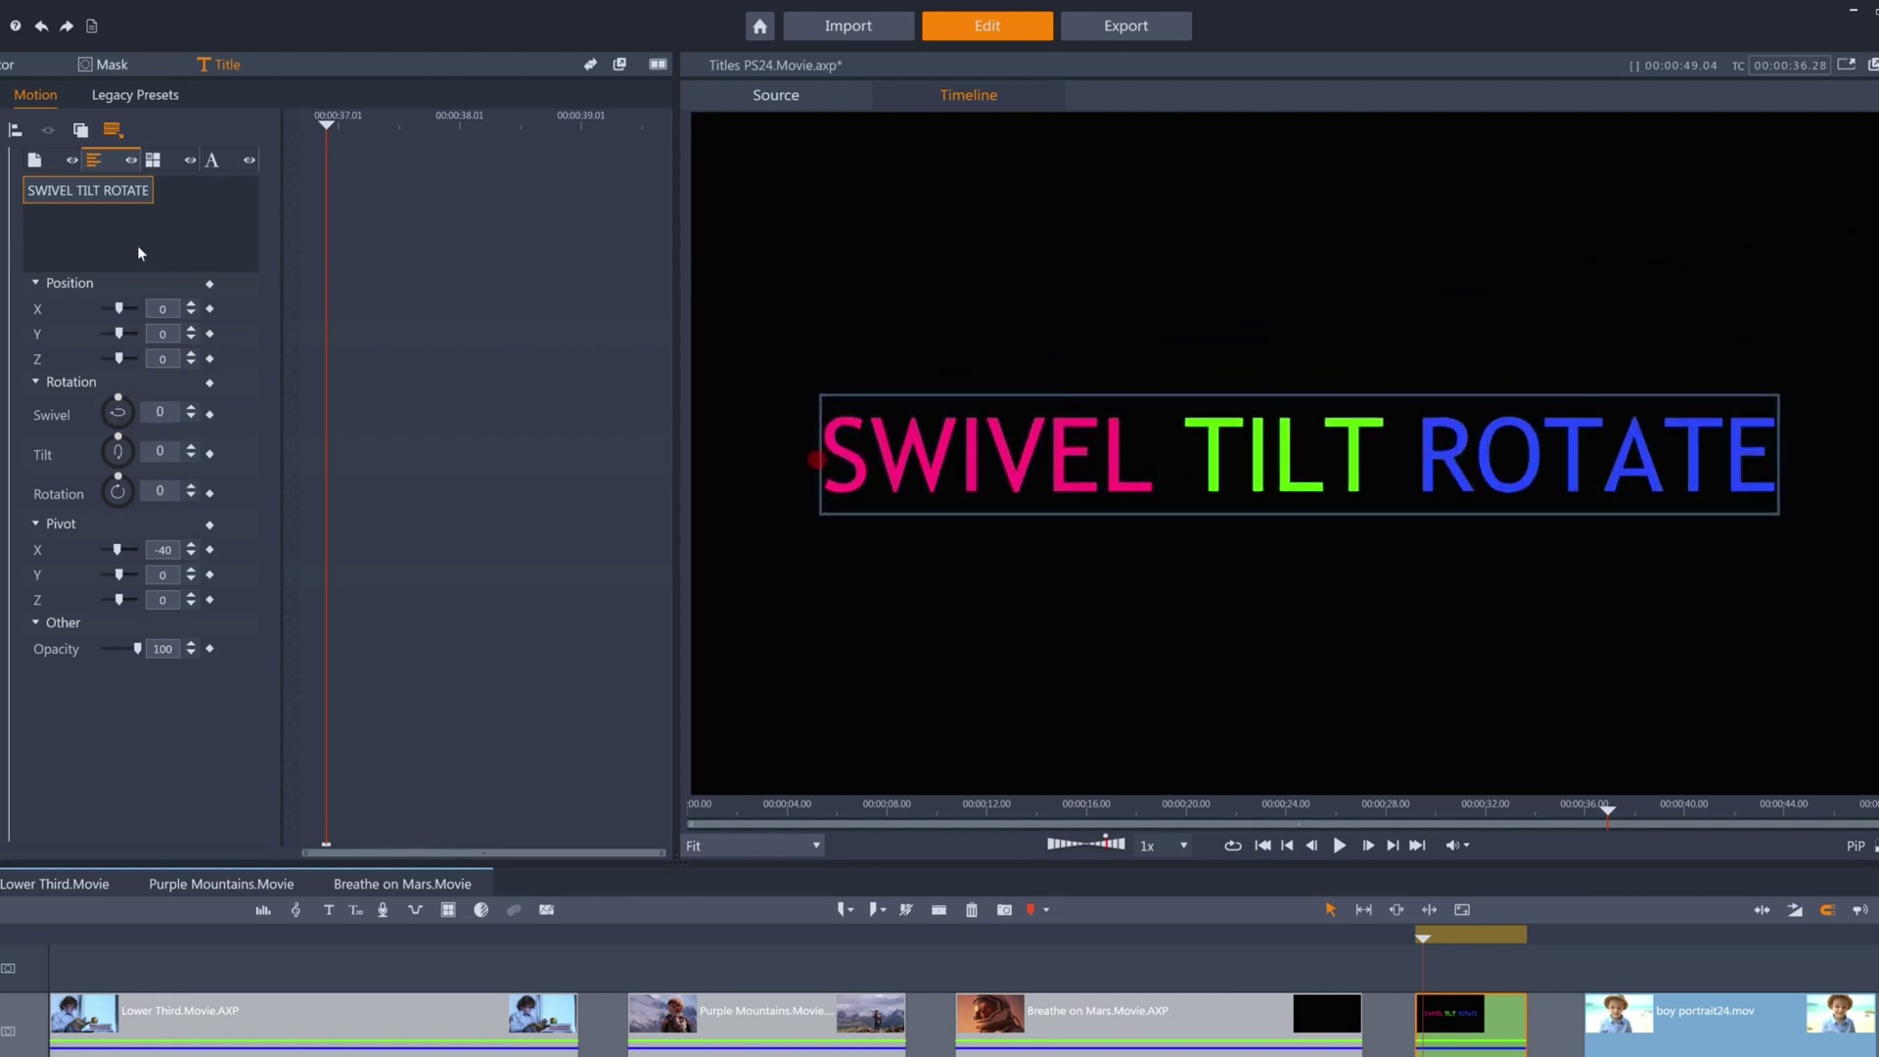
click(153, 161)
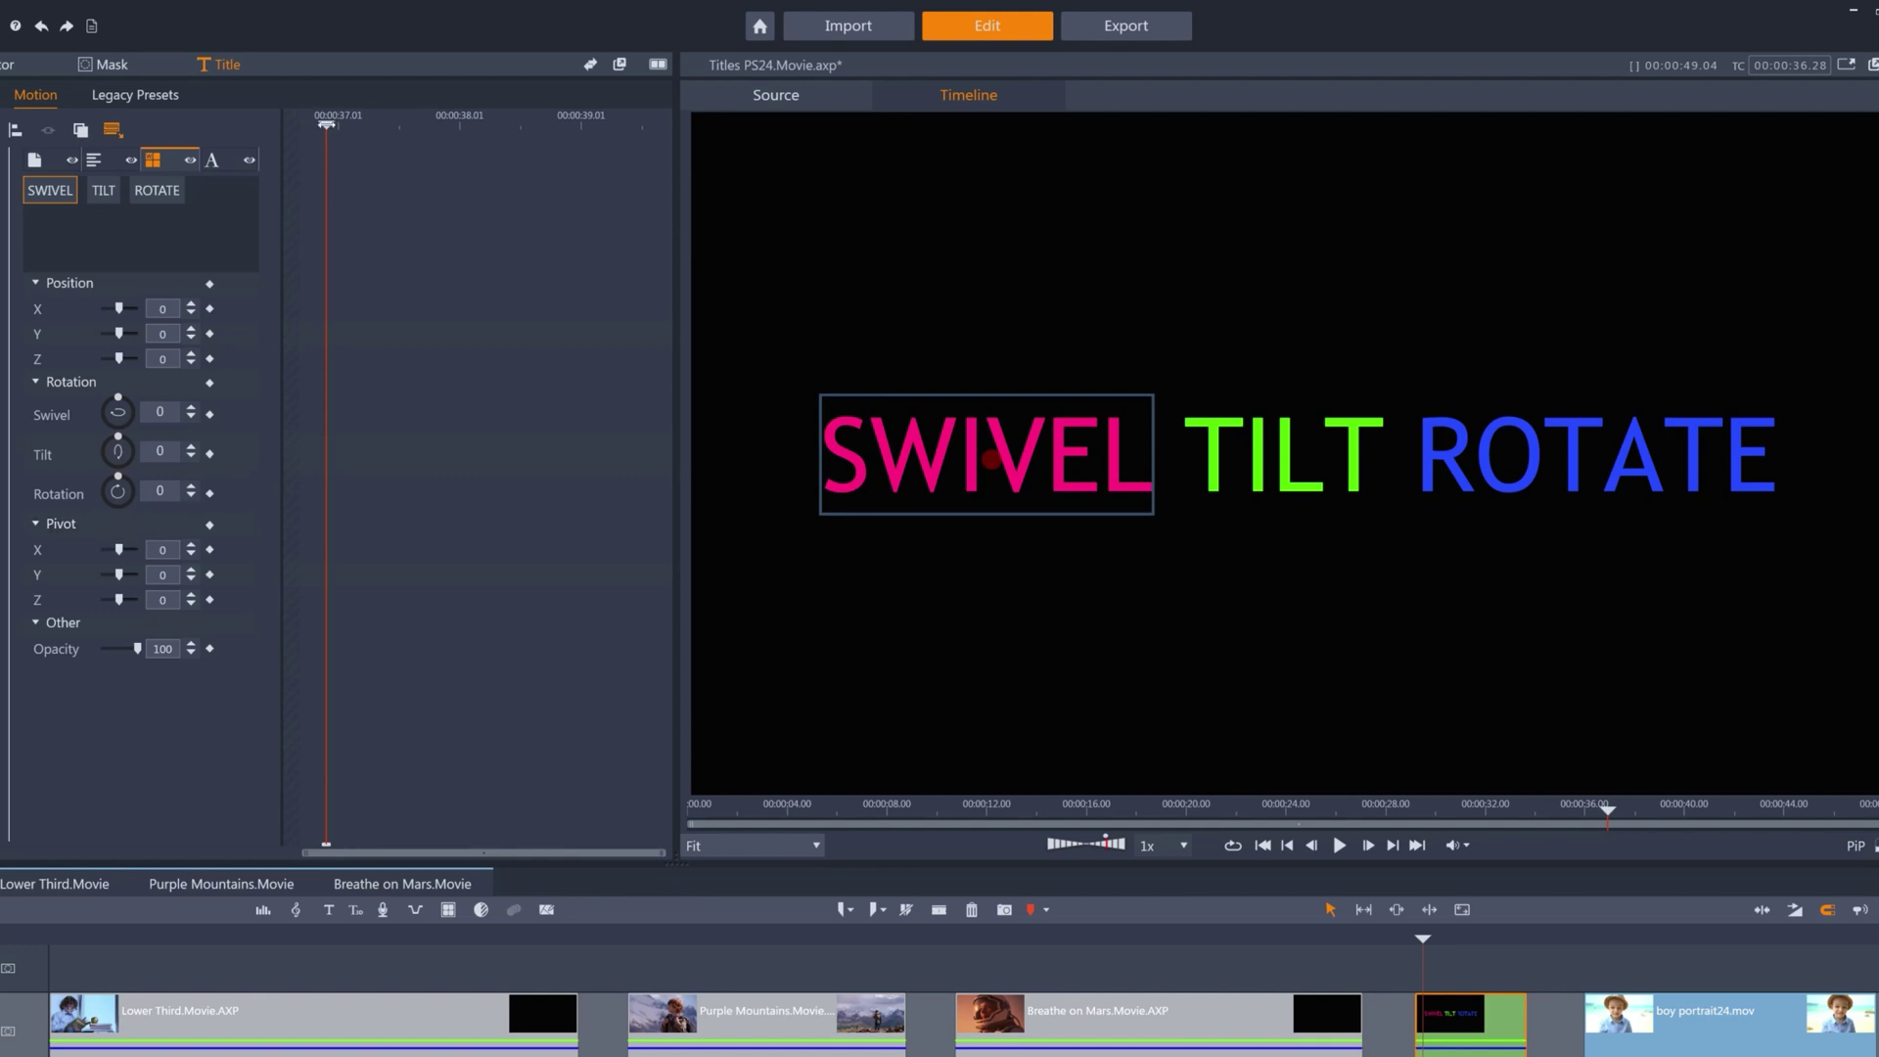
Keyframe SWIVEL's Pivot X at -14, then at 14 one second later.
drag(326, 124, 211, 134)
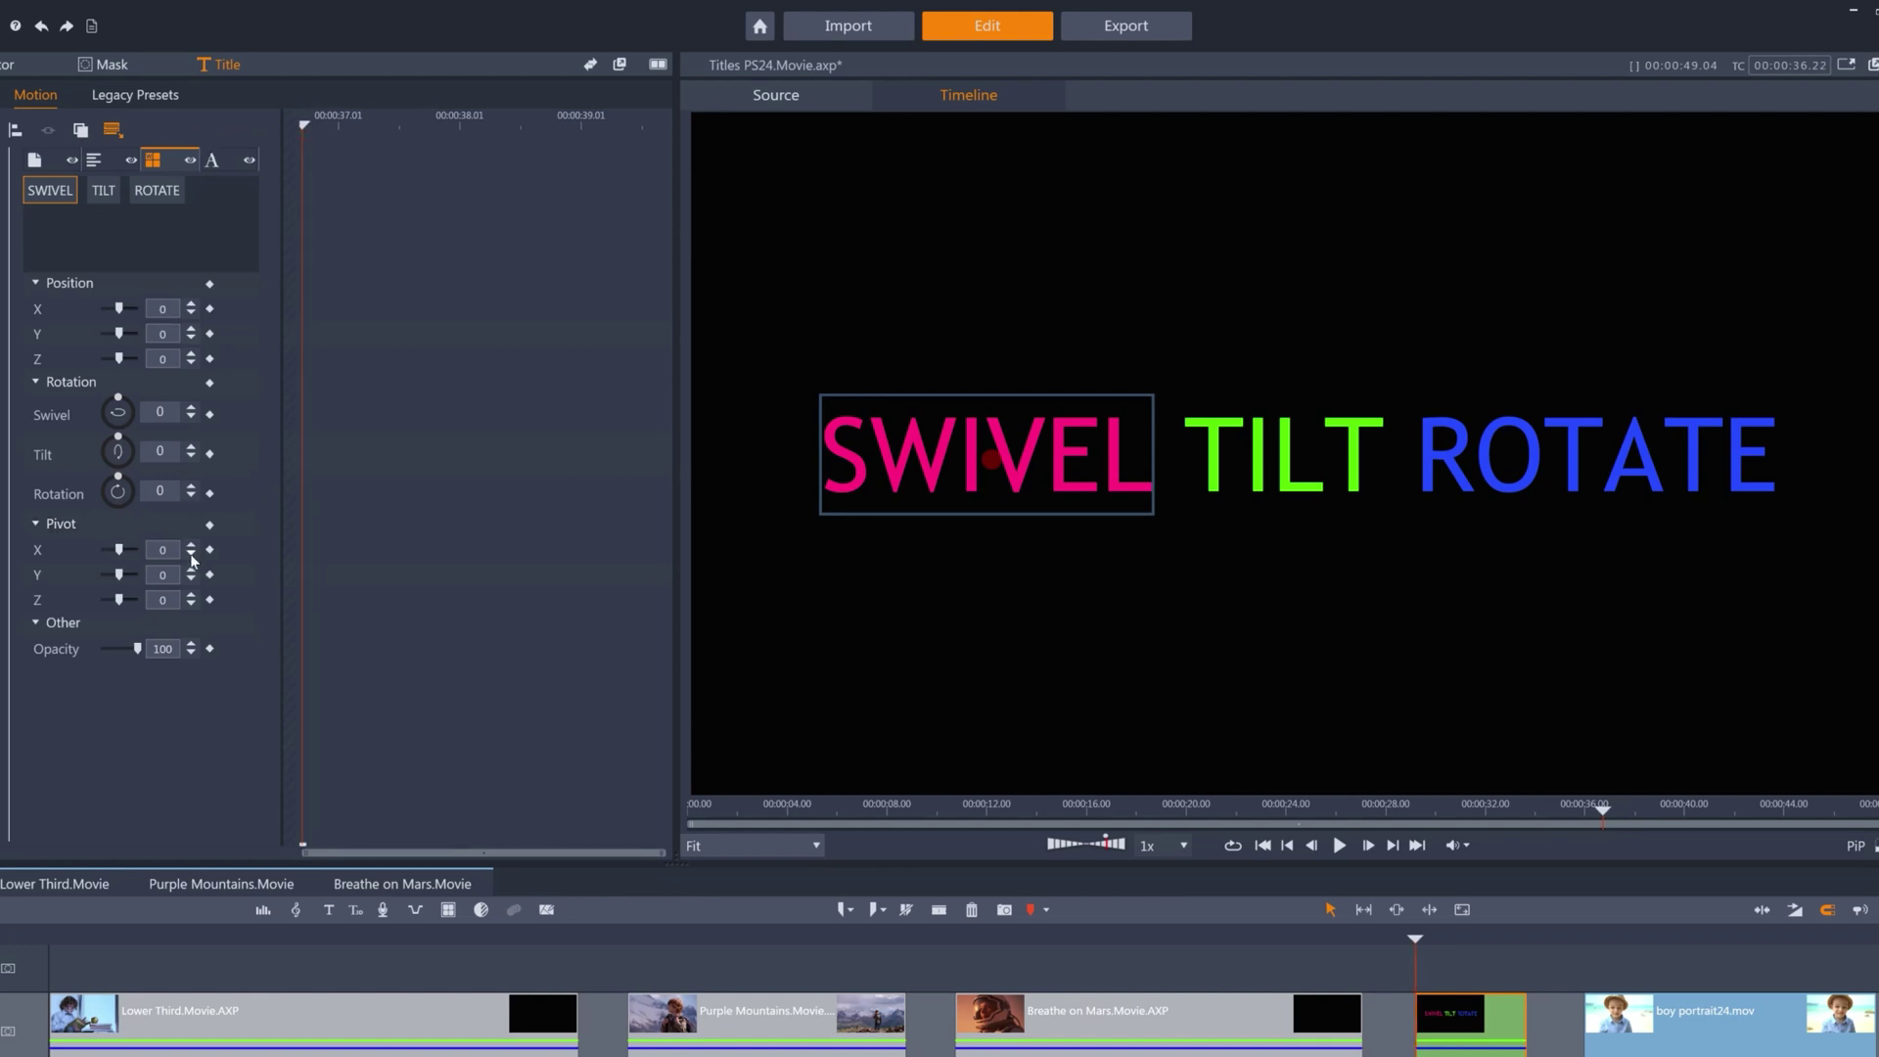
drag(192, 559, 192, 554)
click(210, 550)
click(175, 551)
key(Return)
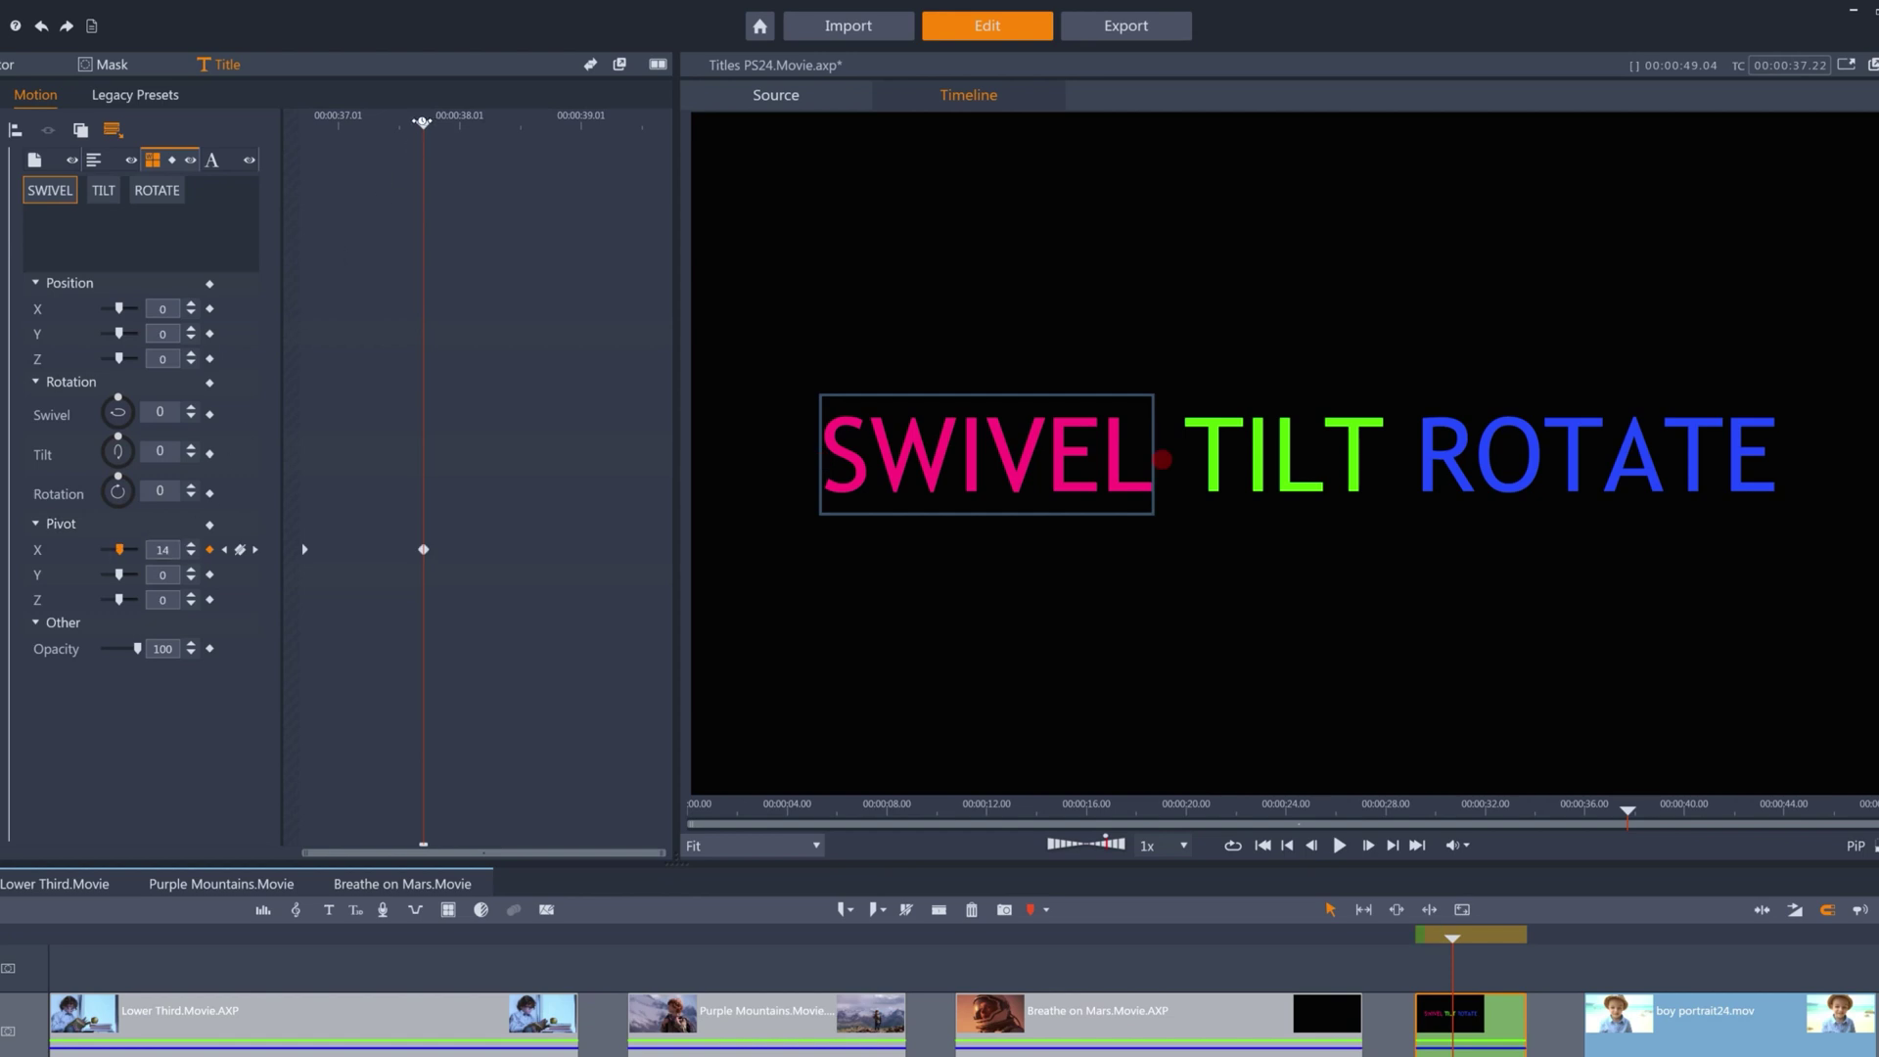
Keyframe SWIVEL's swivel at -76 at the start and -61 at the second pivot keyframe.
drag(422, 124, 281, 159)
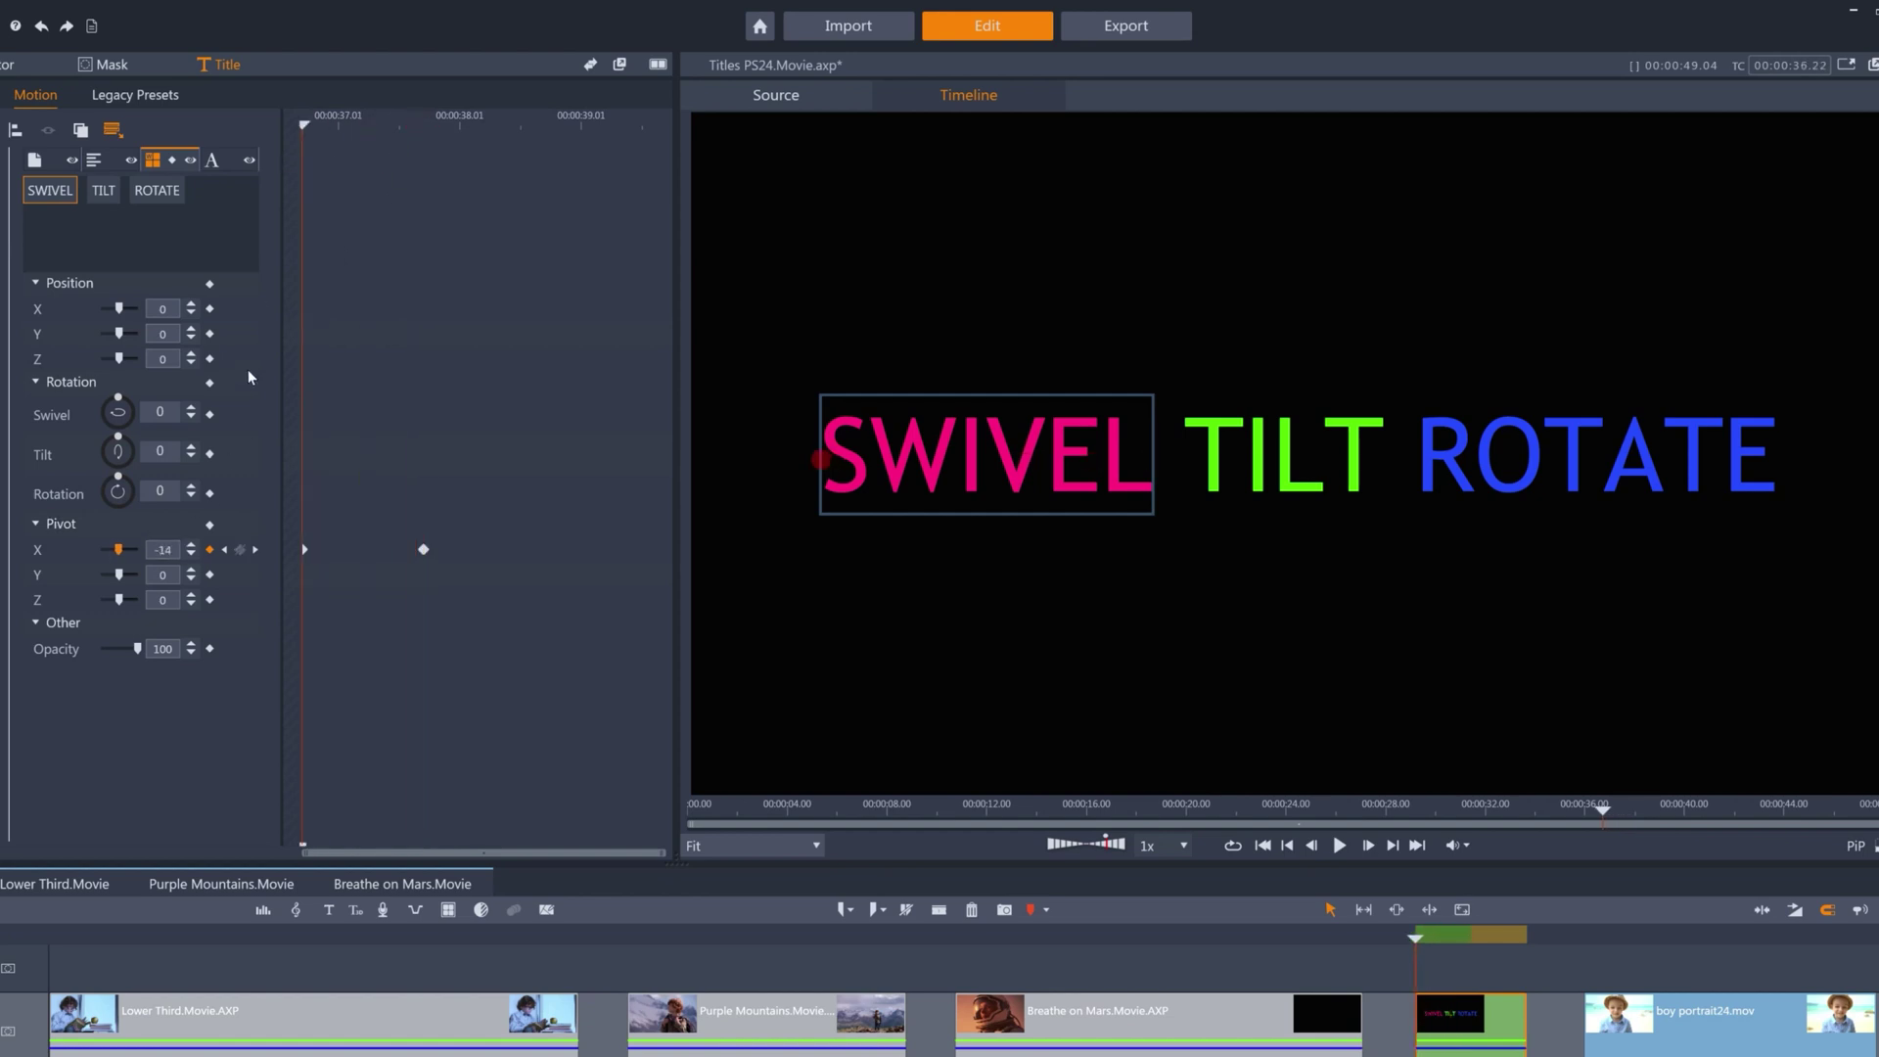
drag(118, 398, 69, 409)
click(209, 415)
click(257, 551)
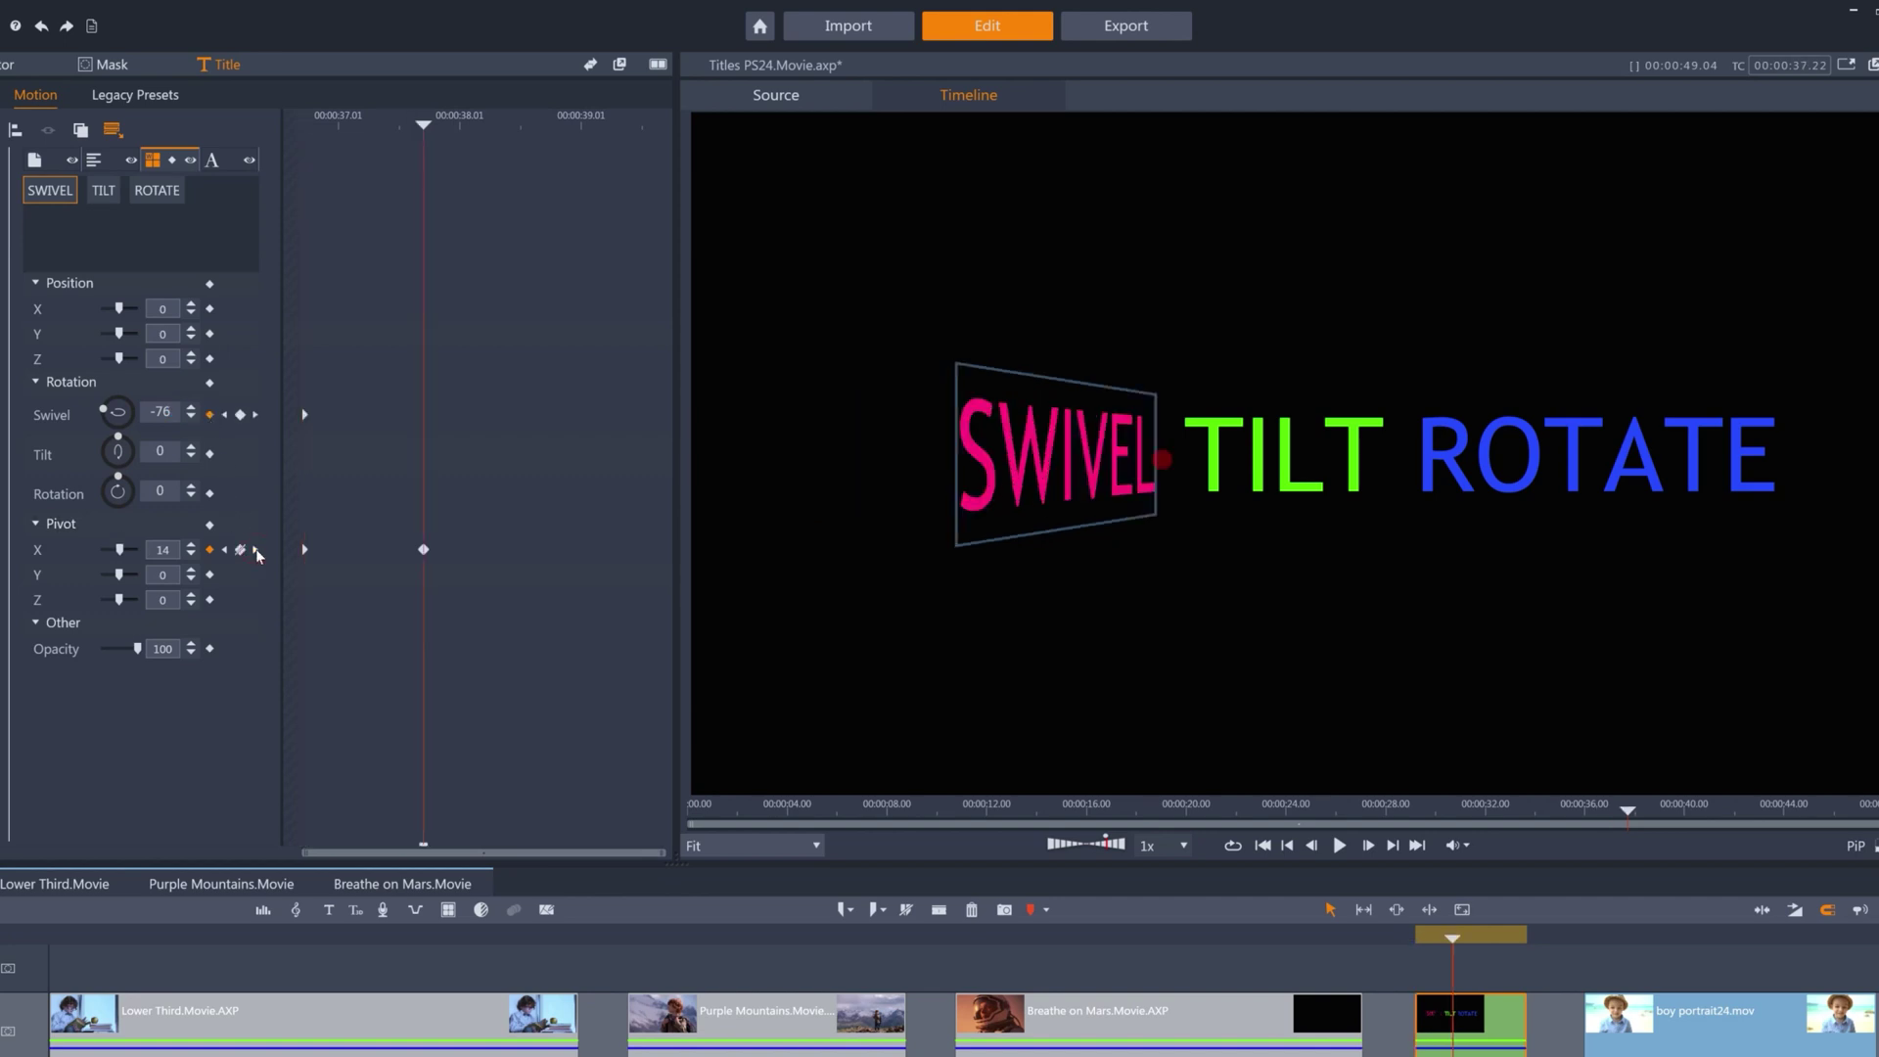
drag(101, 411, 152, 415)
drag(422, 124, 297, 135)
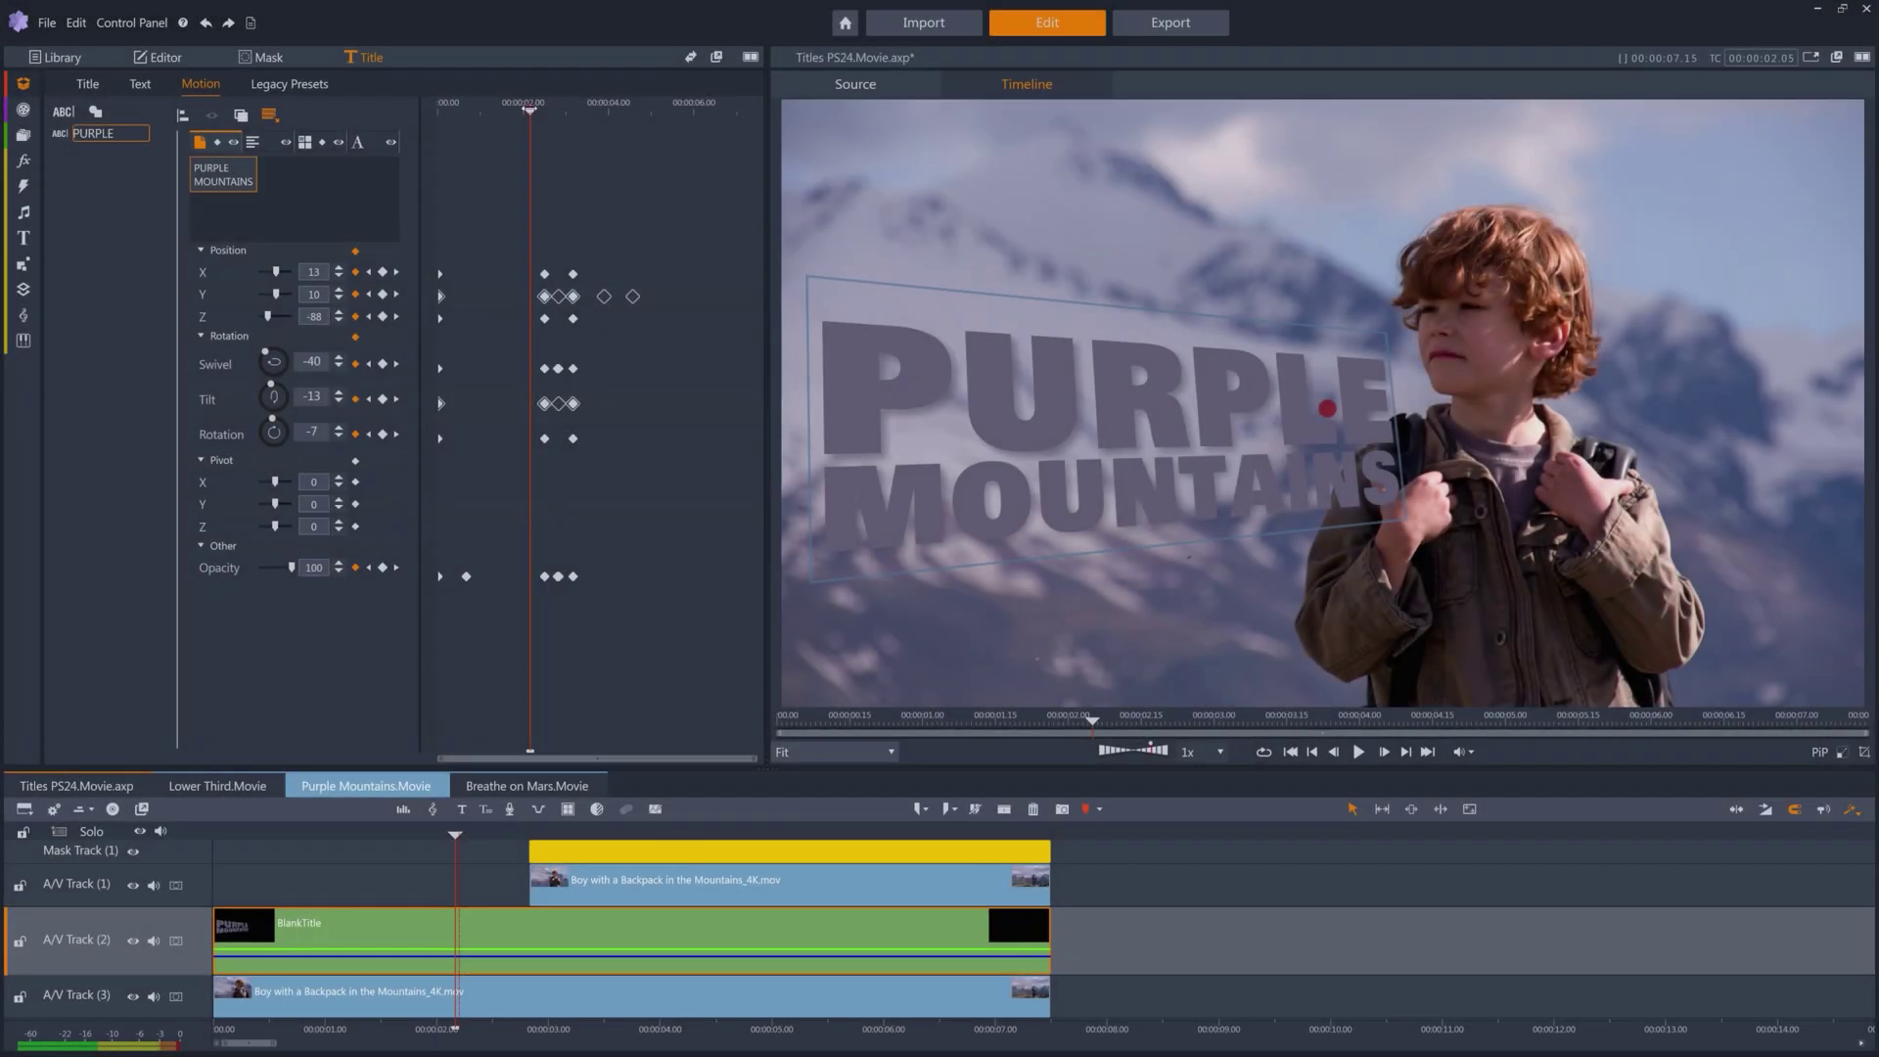
Scrub PURPLE MOUNTAINS tilting in and settling flat, showing PURPLE and MOUNTAINS as separate words.
mouse_move(529, 111)
mouse_down()
mouse_move(453, 127)
mouse_move(549, 129)
mouse_up()
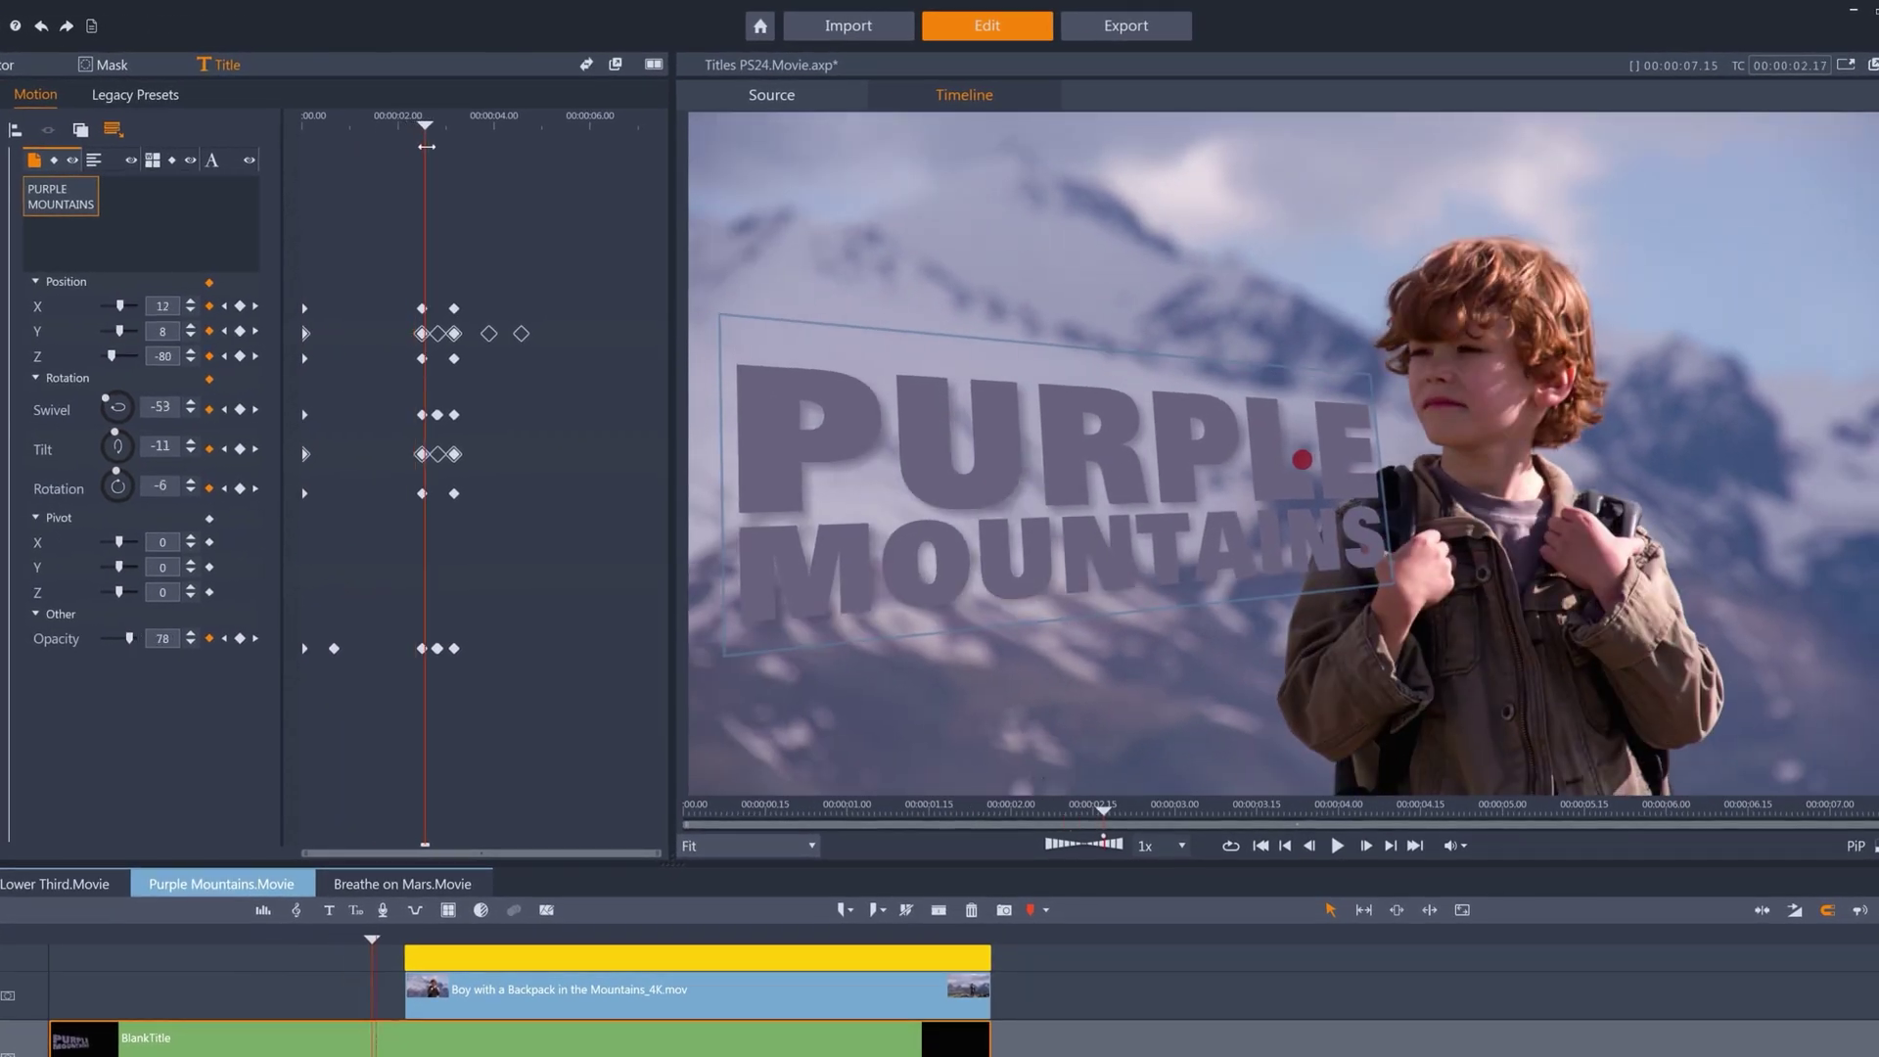
drag(426, 146, 461, 161)
click(153, 162)
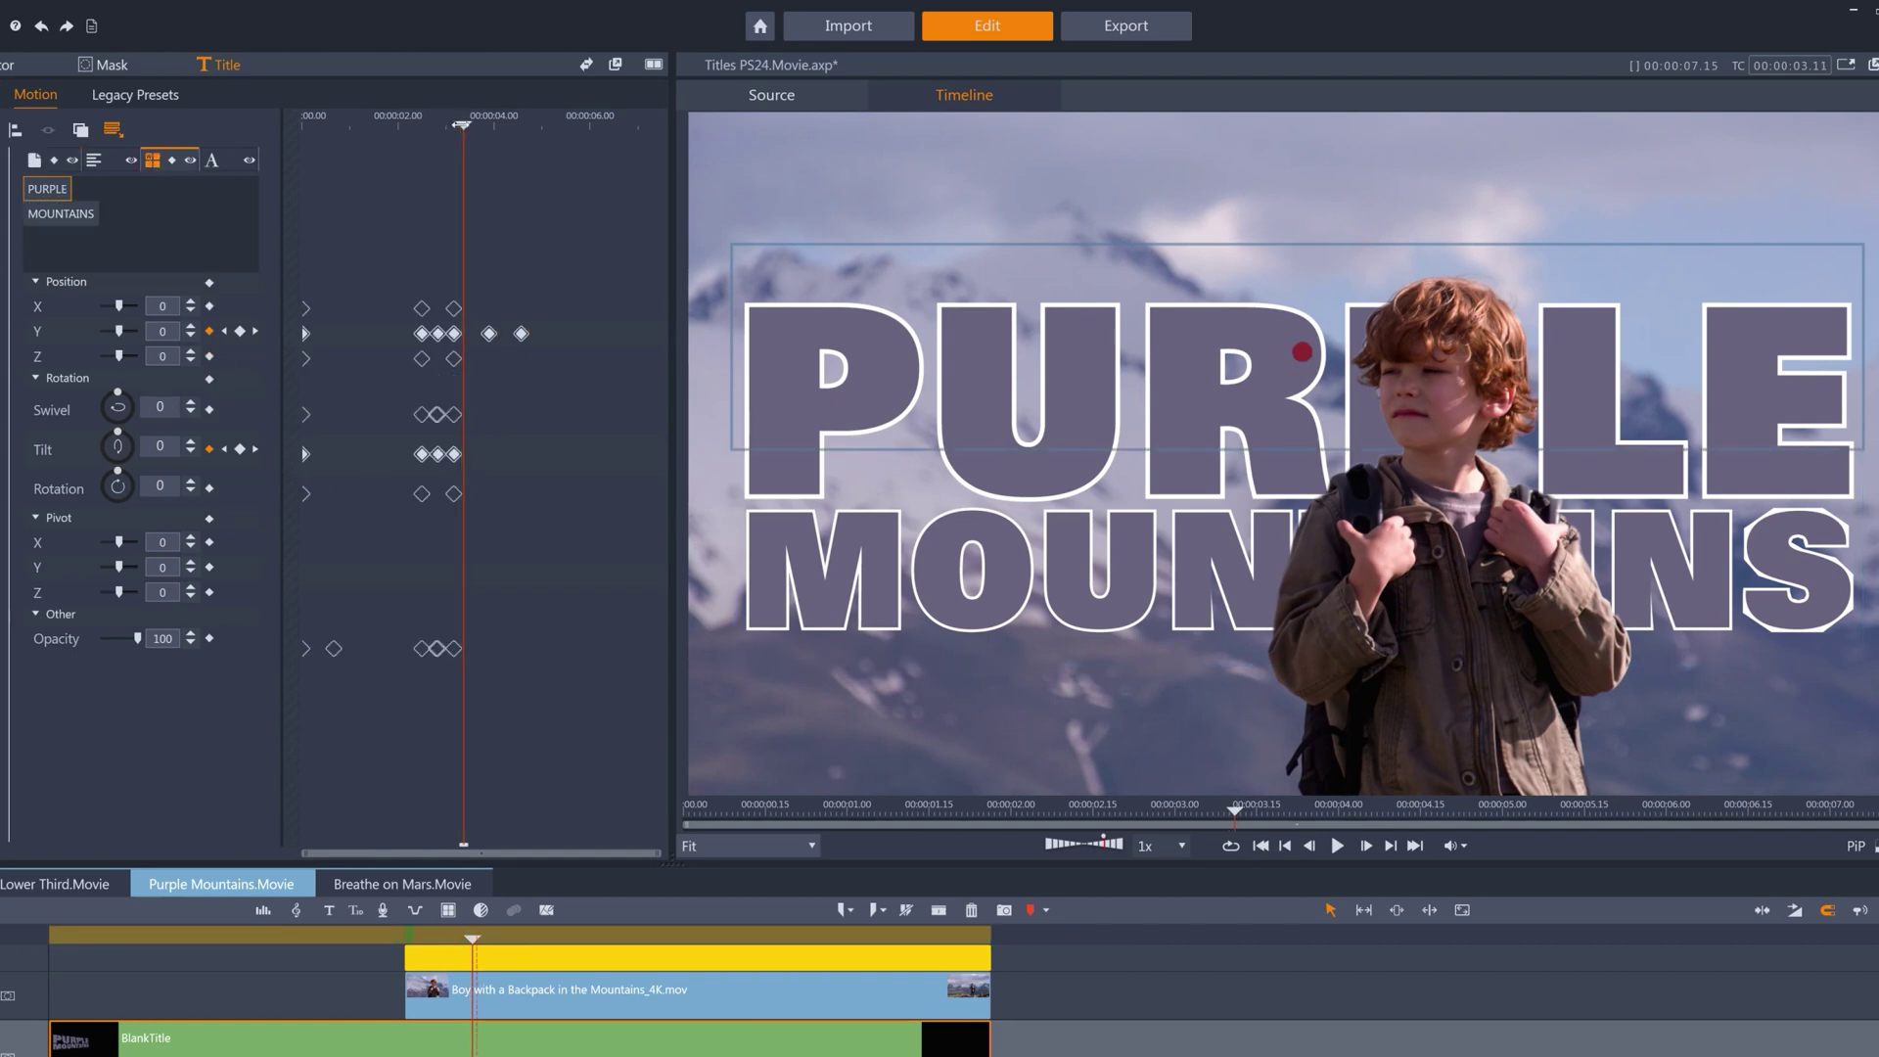
mouse_move(461, 147)
mouse_down()
mouse_move(410, 147)
mouse_move(457, 146)
mouse_up()
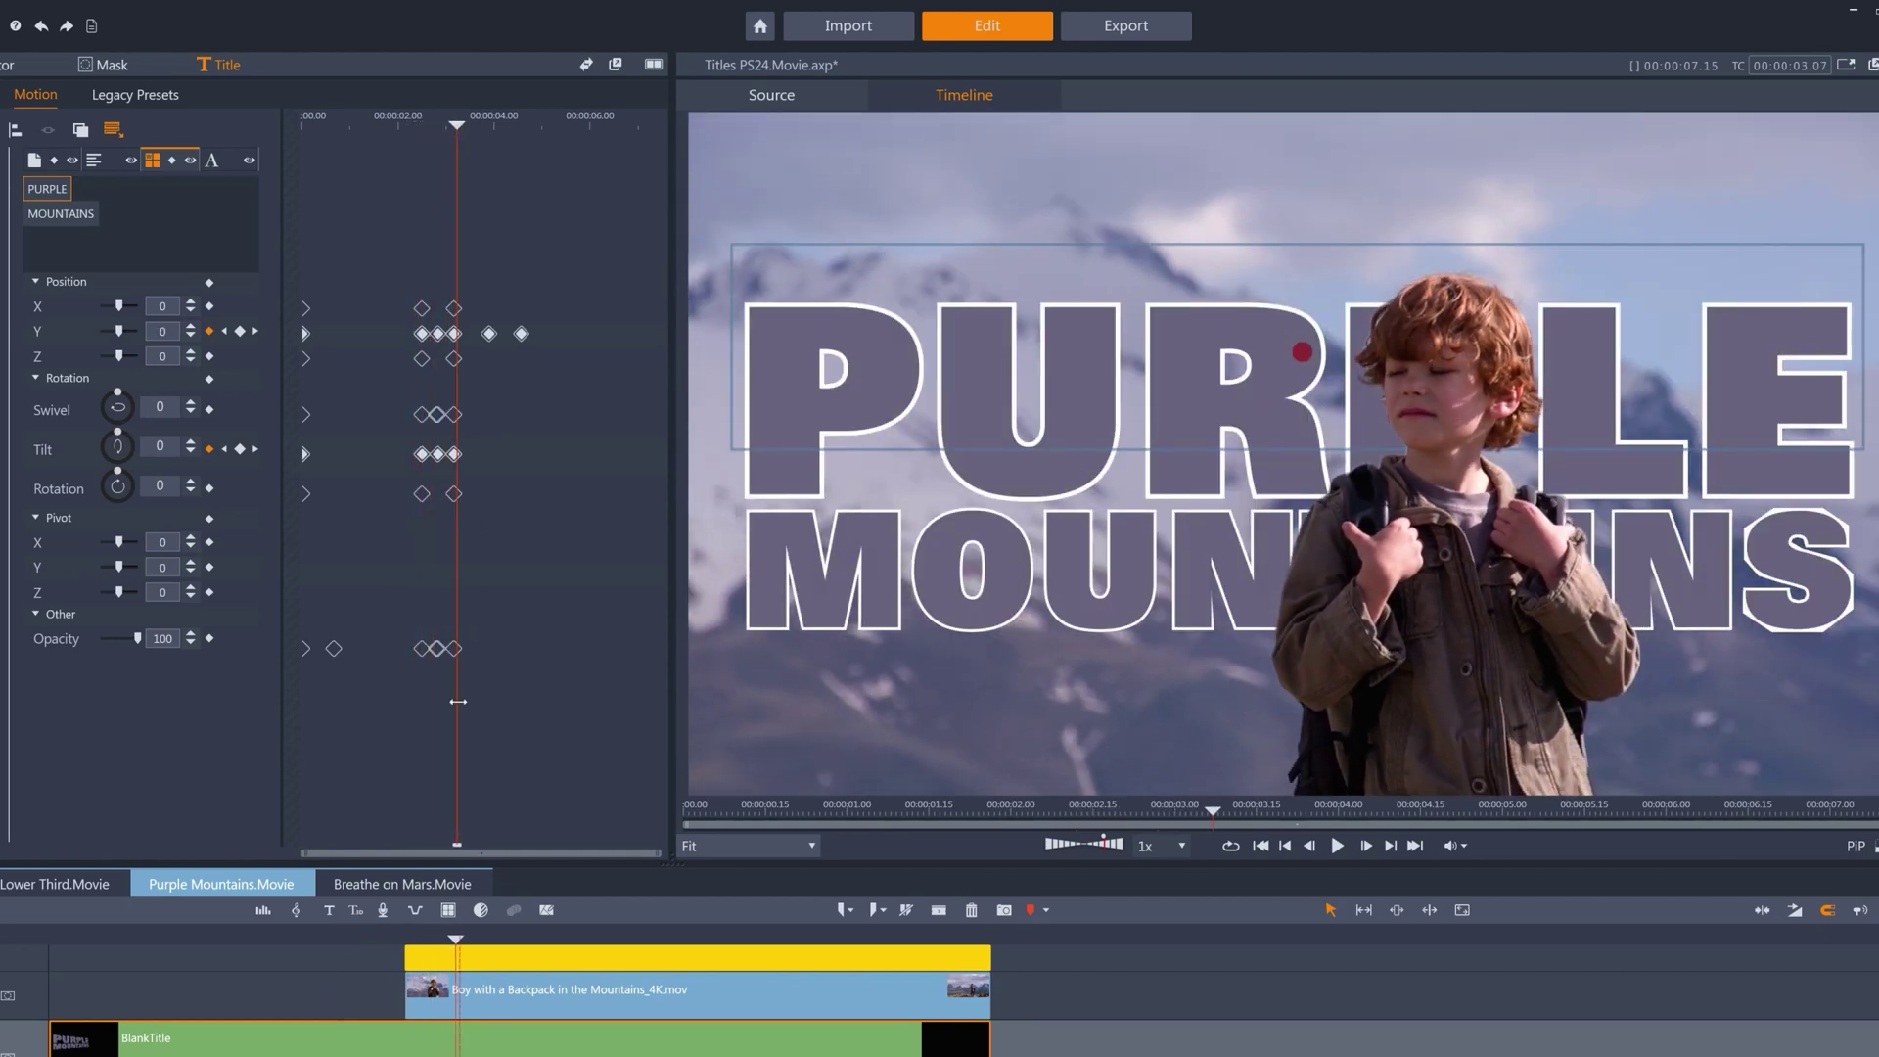
Open the boy's mask in the Mask editor, scrub back to its start, then select the BlankTitle clip.
double_click(453, 951)
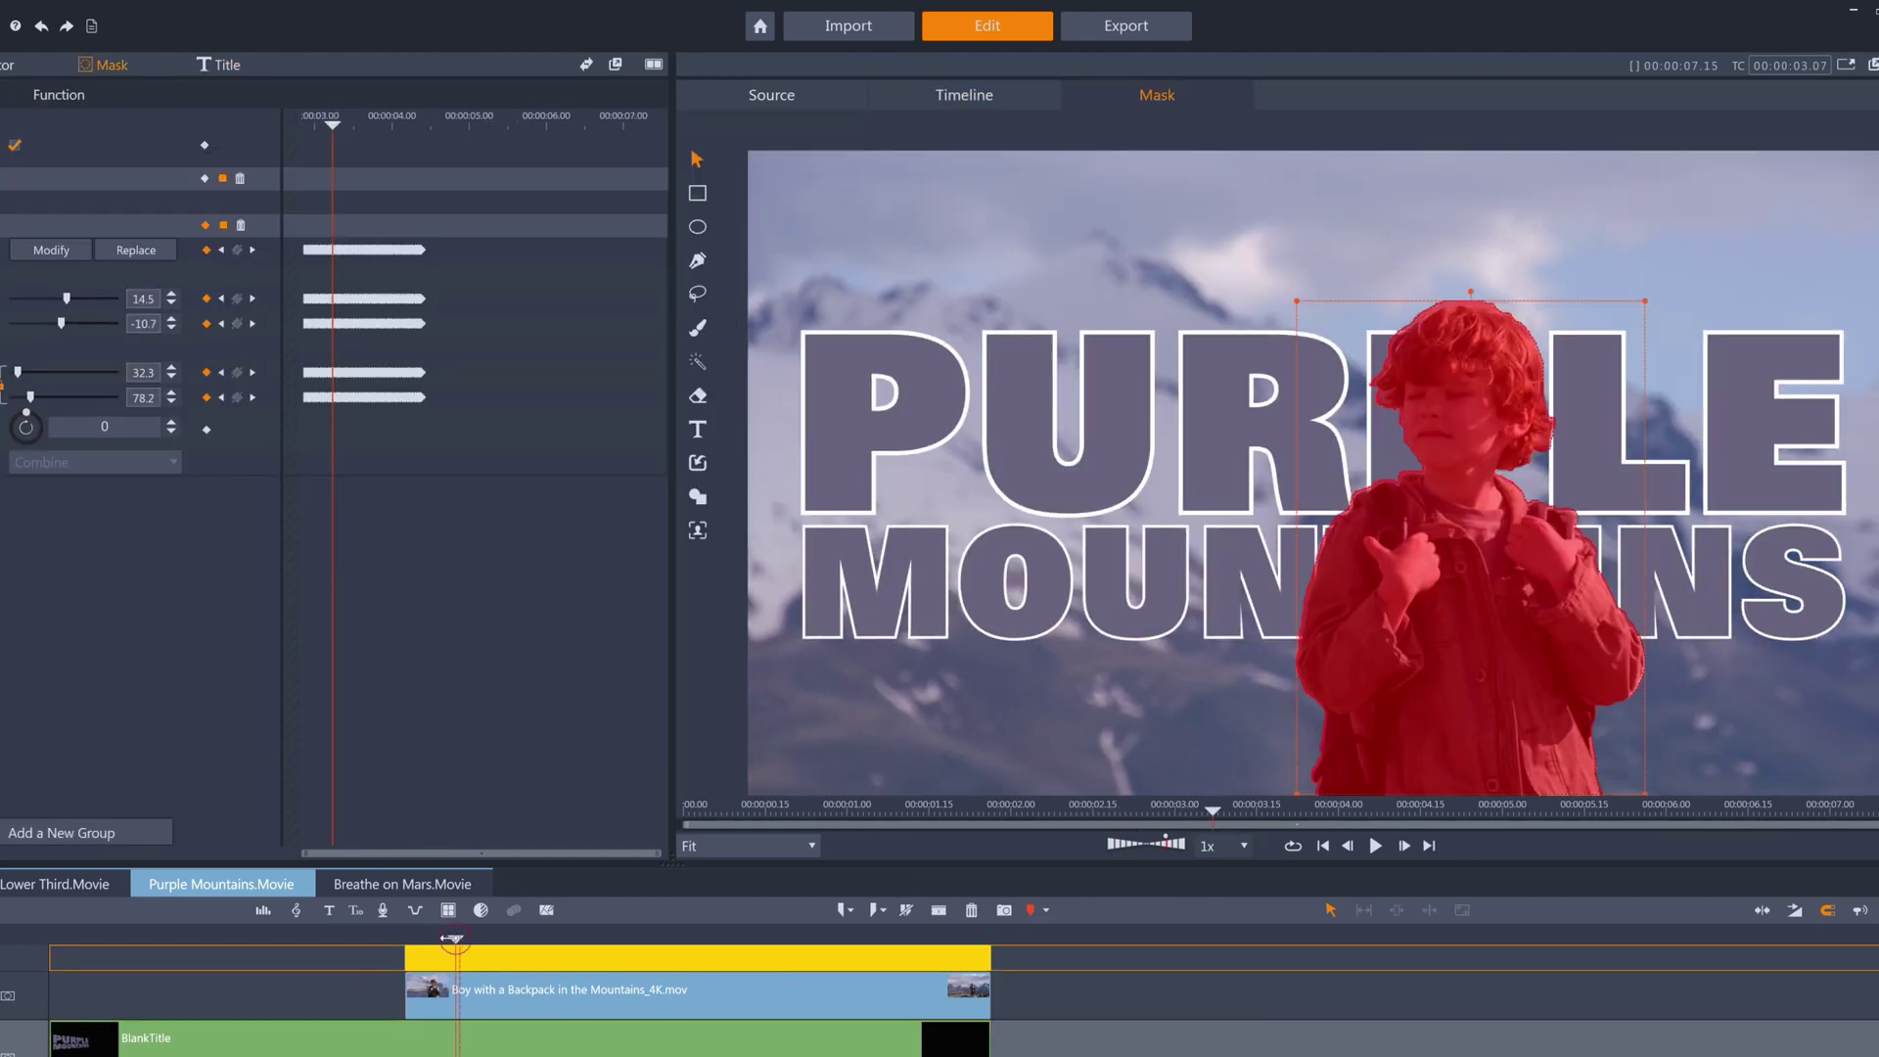
drag(453, 939, 406, 942)
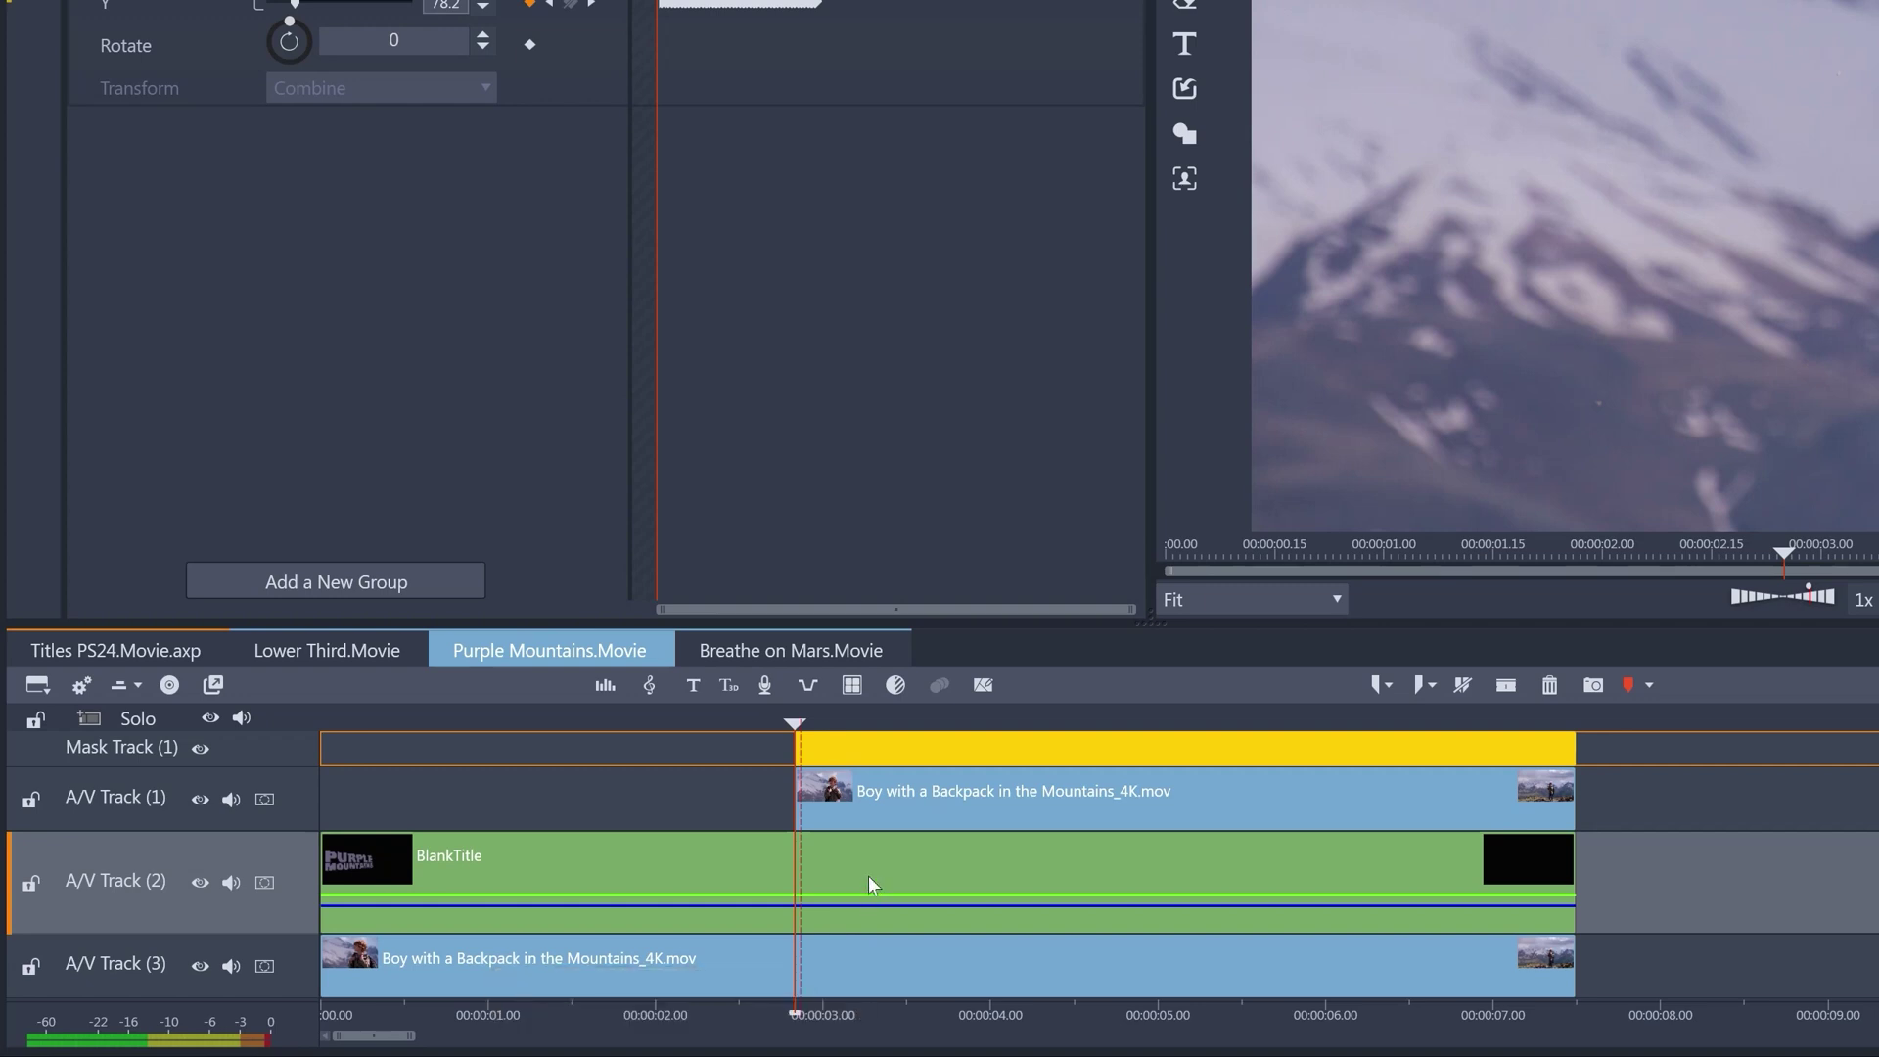
click(860, 866)
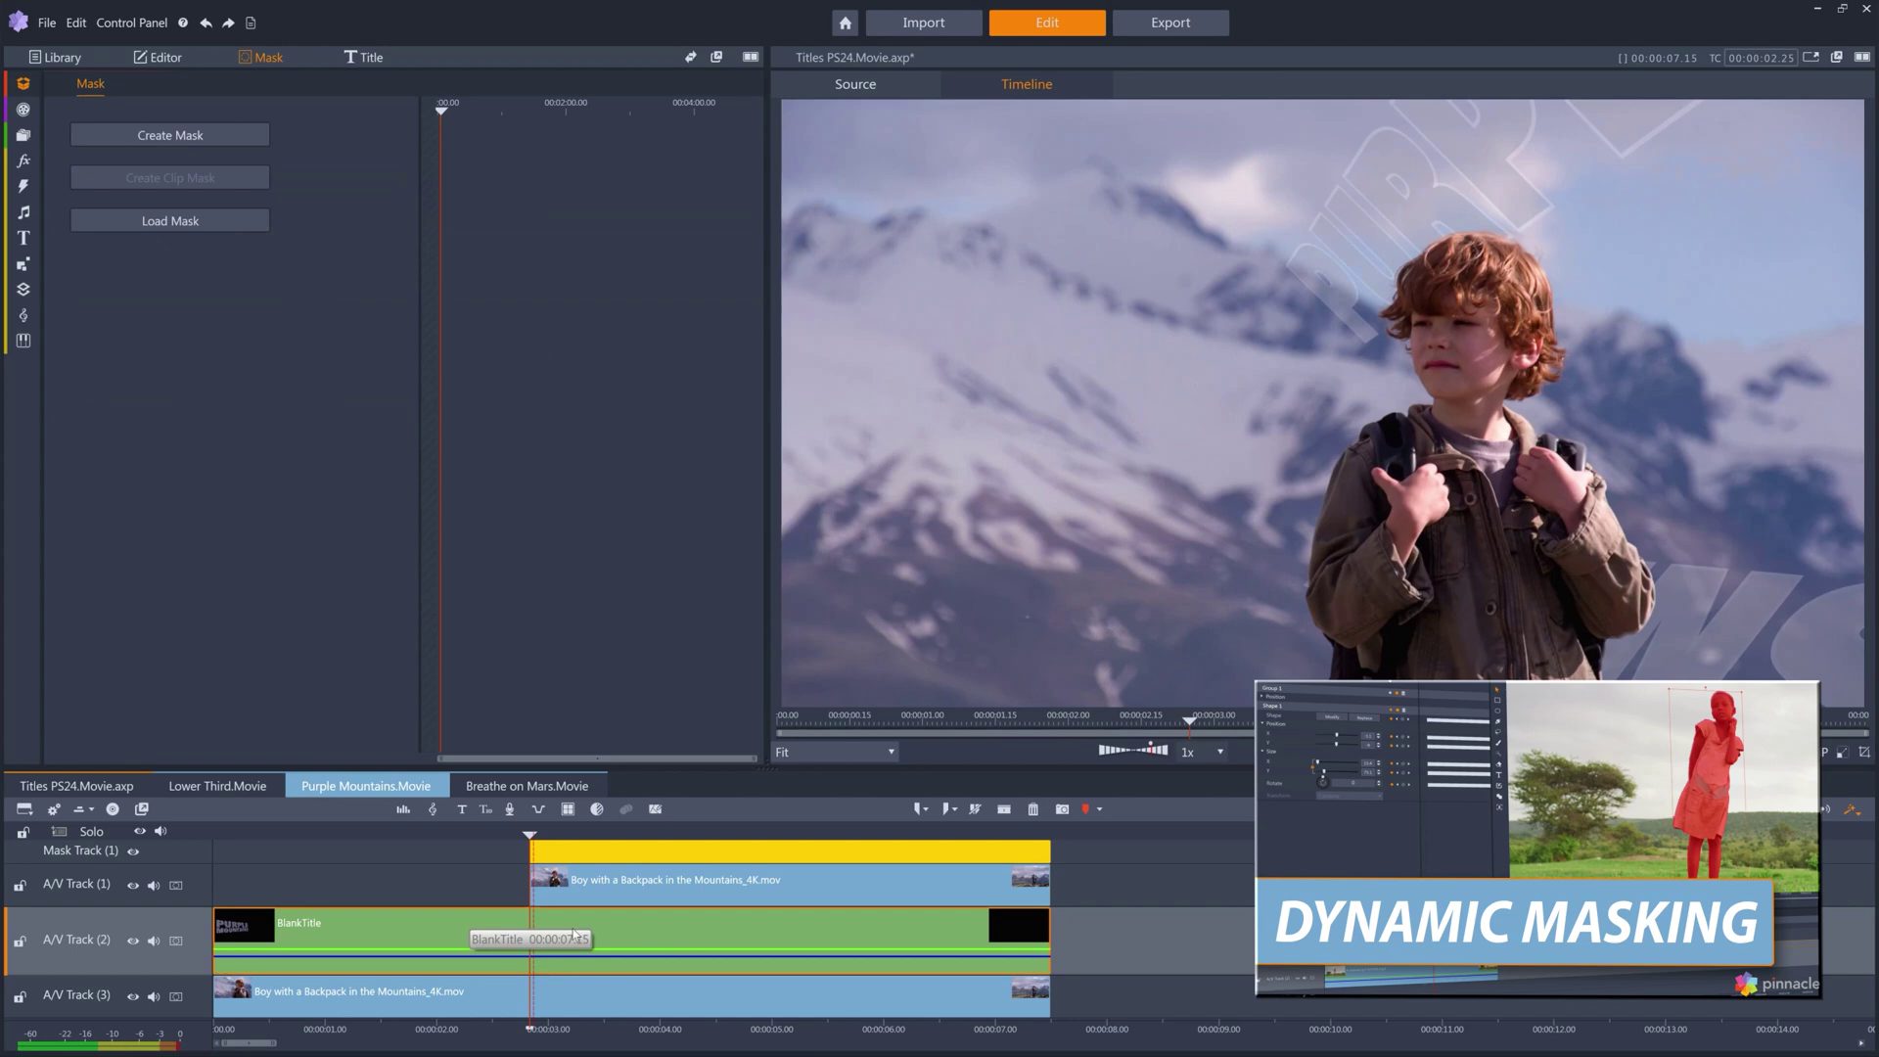
Open BlankTitle's text settings and scrub from the start until the blur clears.
double_click(573, 931)
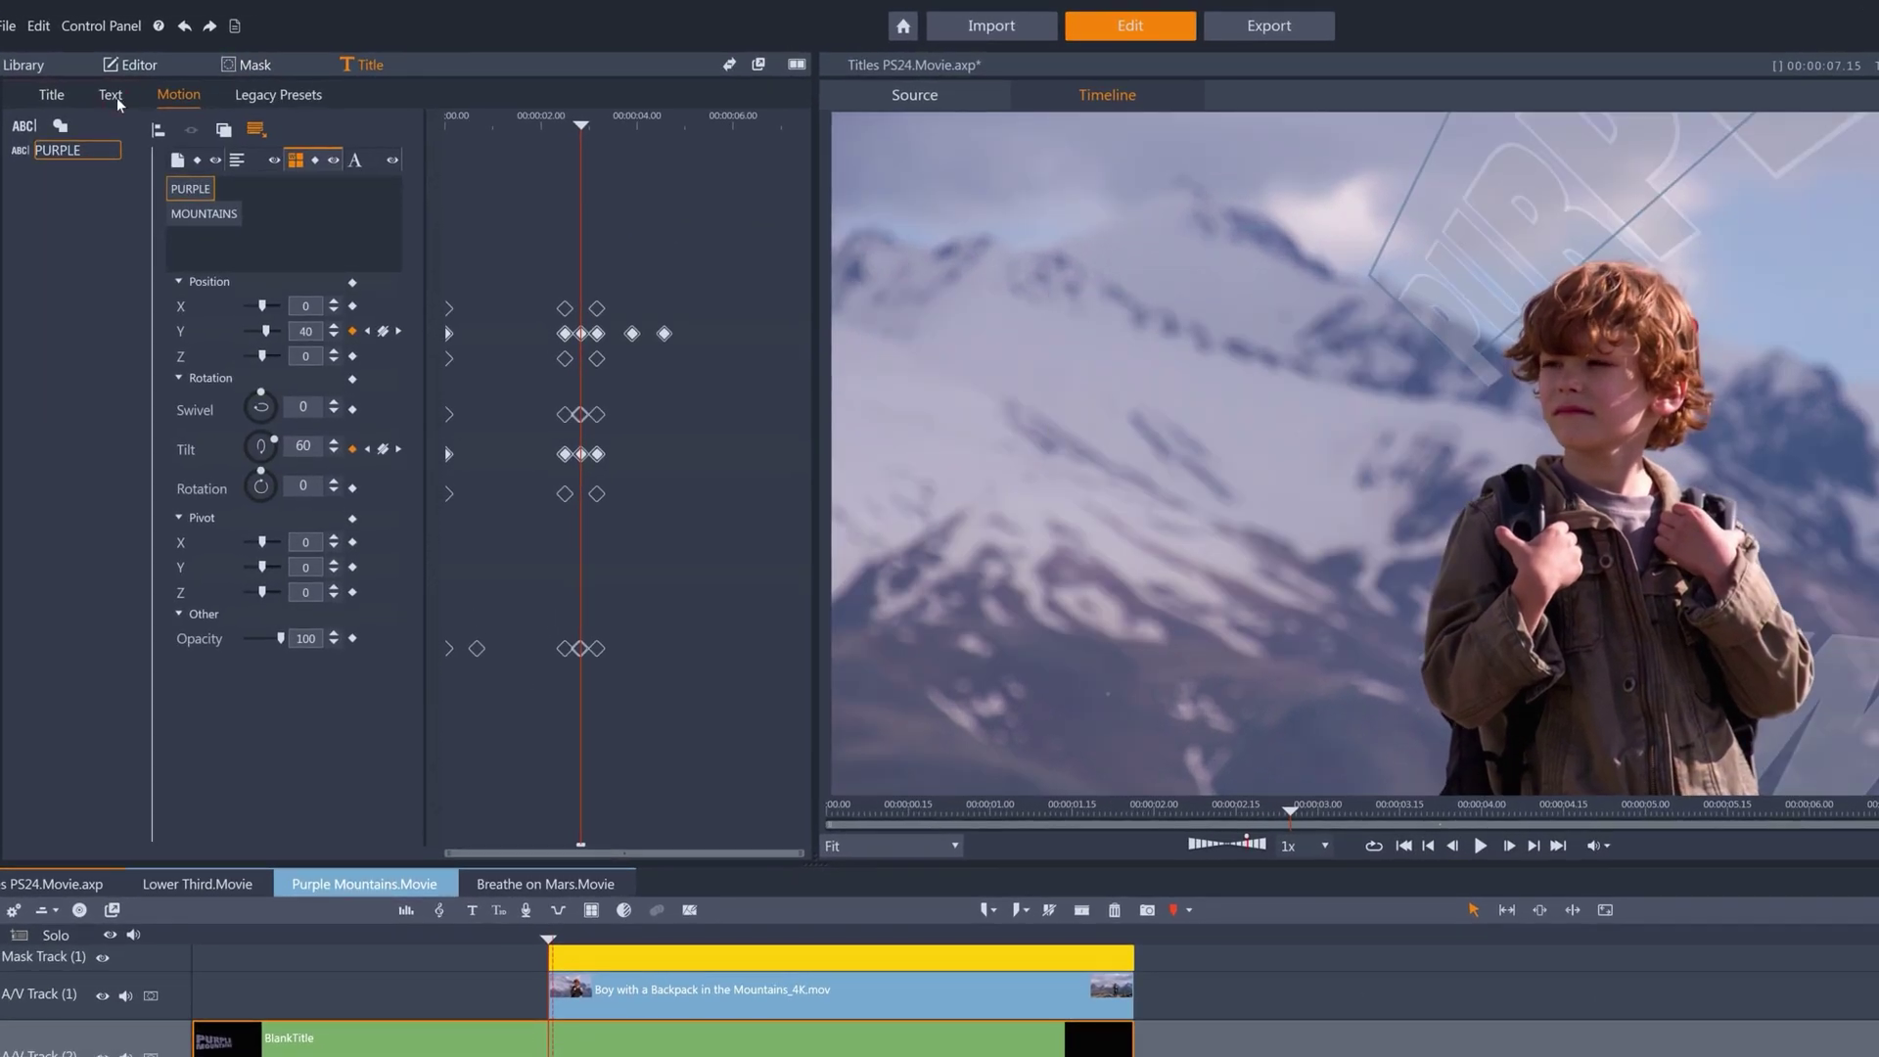
click(115, 97)
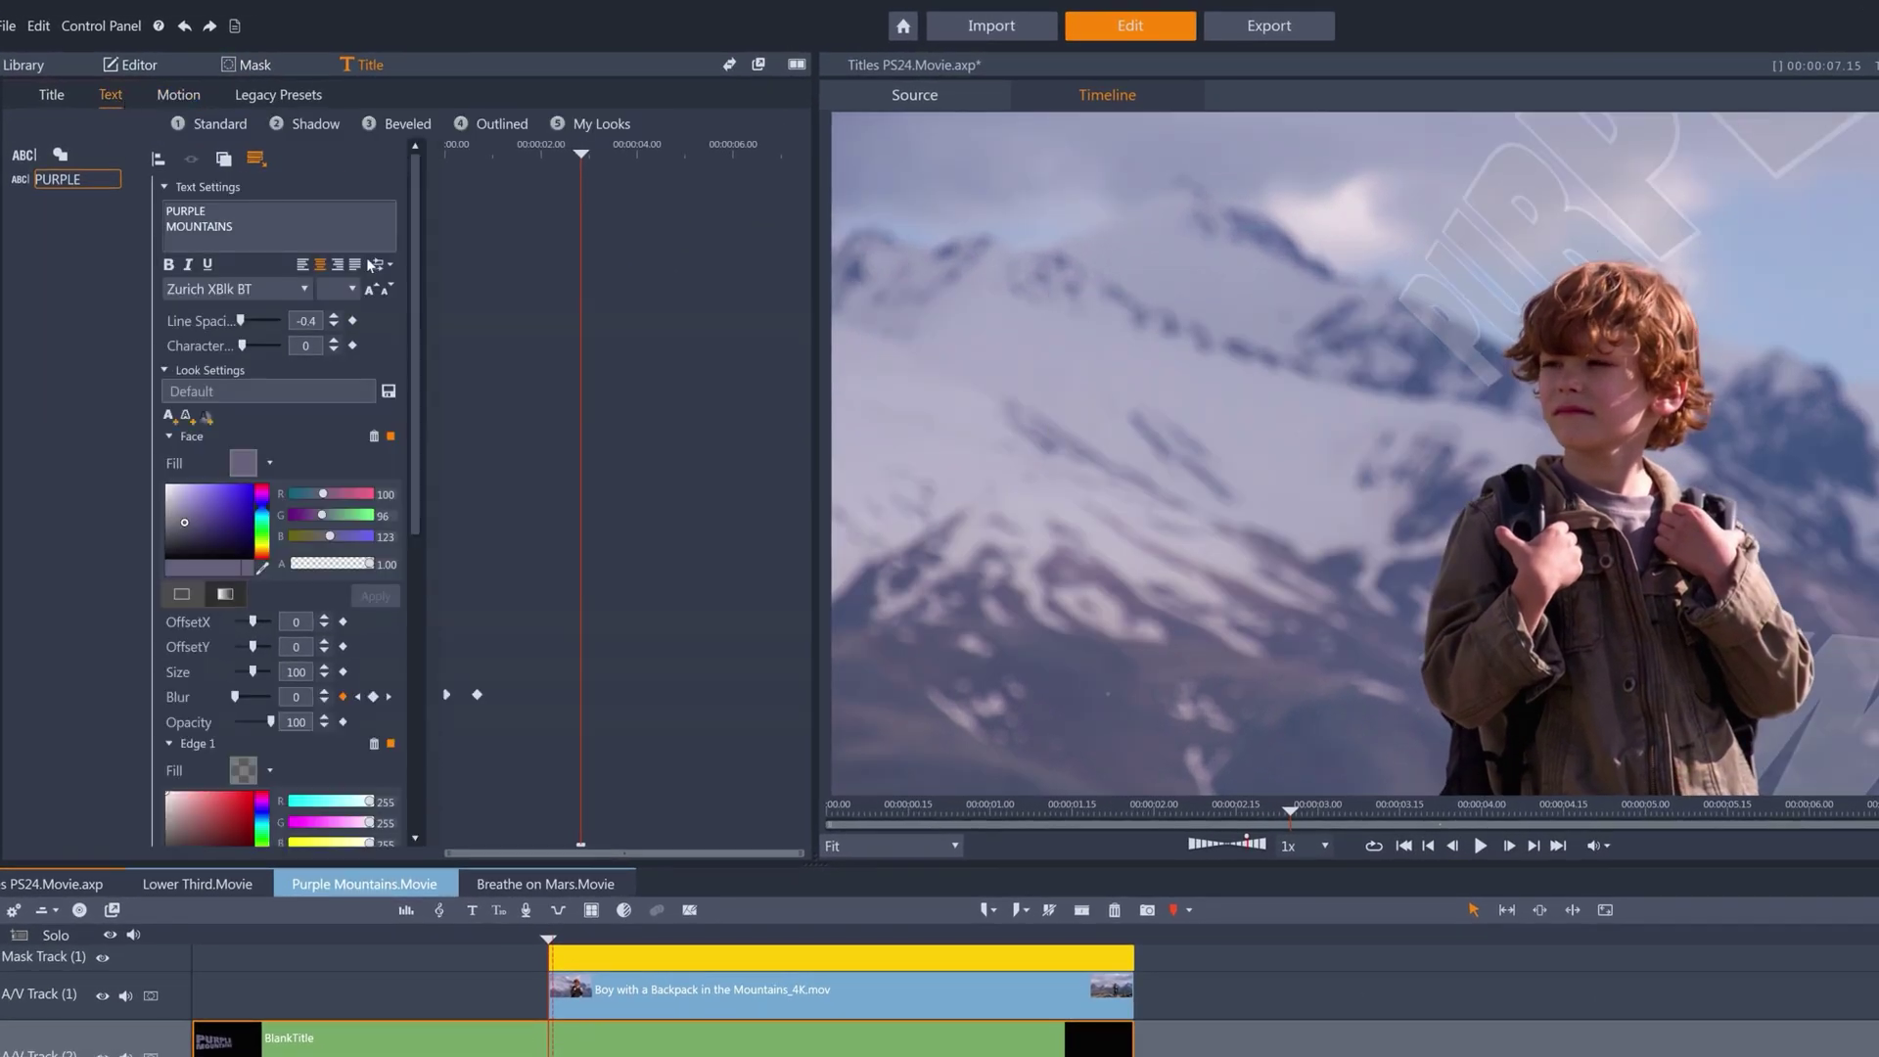
key(Home)
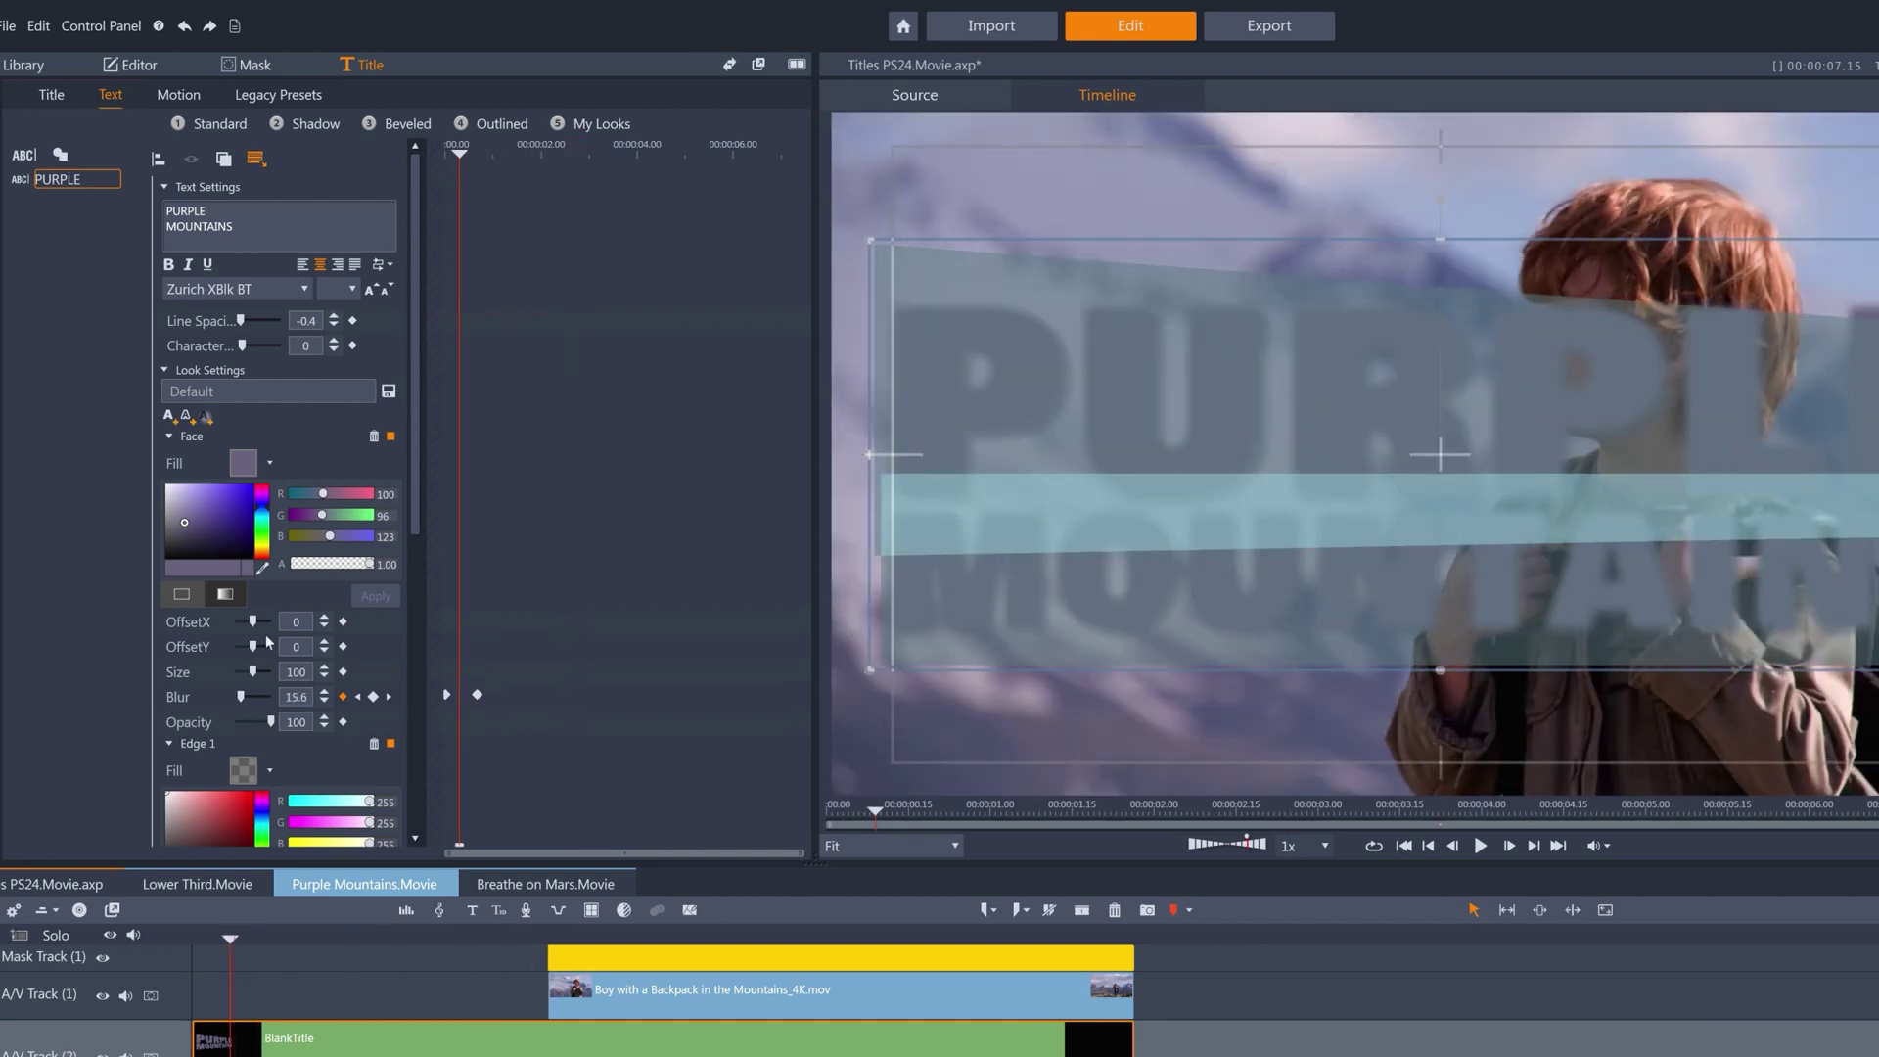
drag(421, 409, 407, 707)
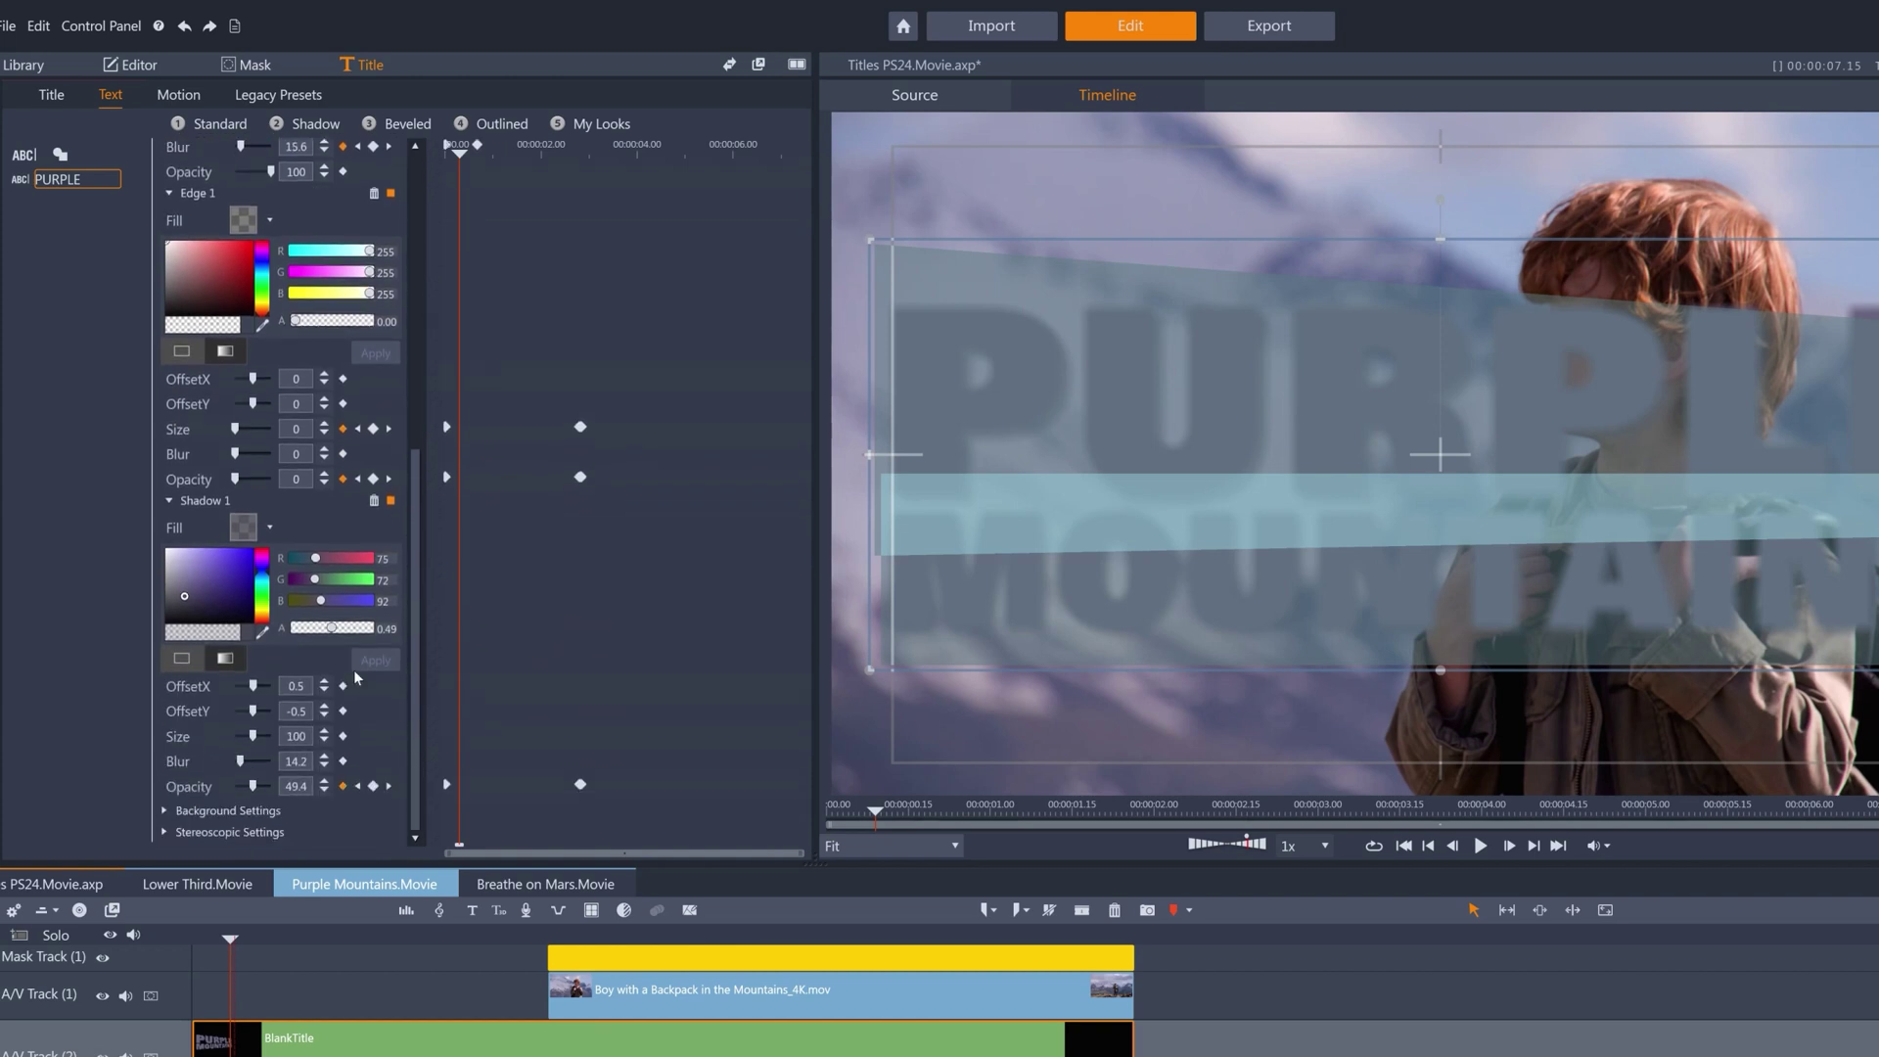
click(461, 147)
drag(461, 147, 554, 147)
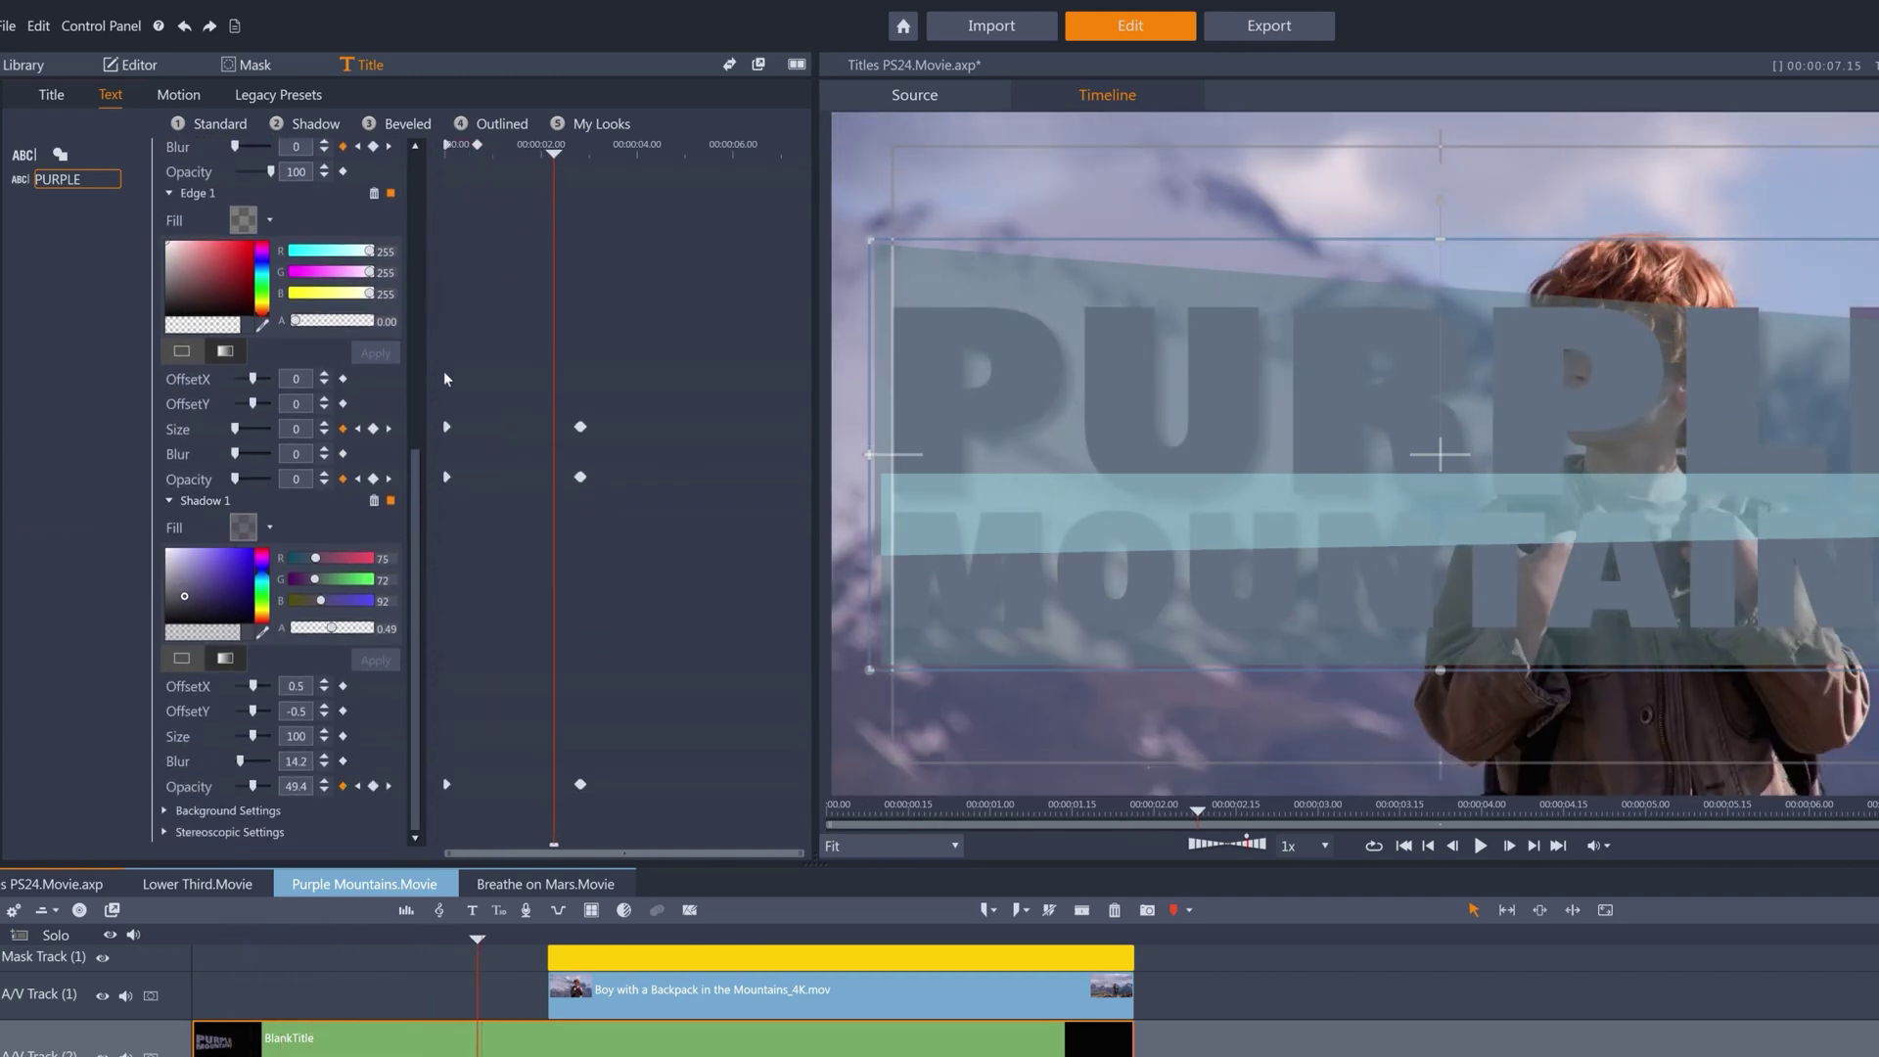
Toggle Shadow 1 and Edge 1 off and back on while scrubbing to the settled title.
click(391, 501)
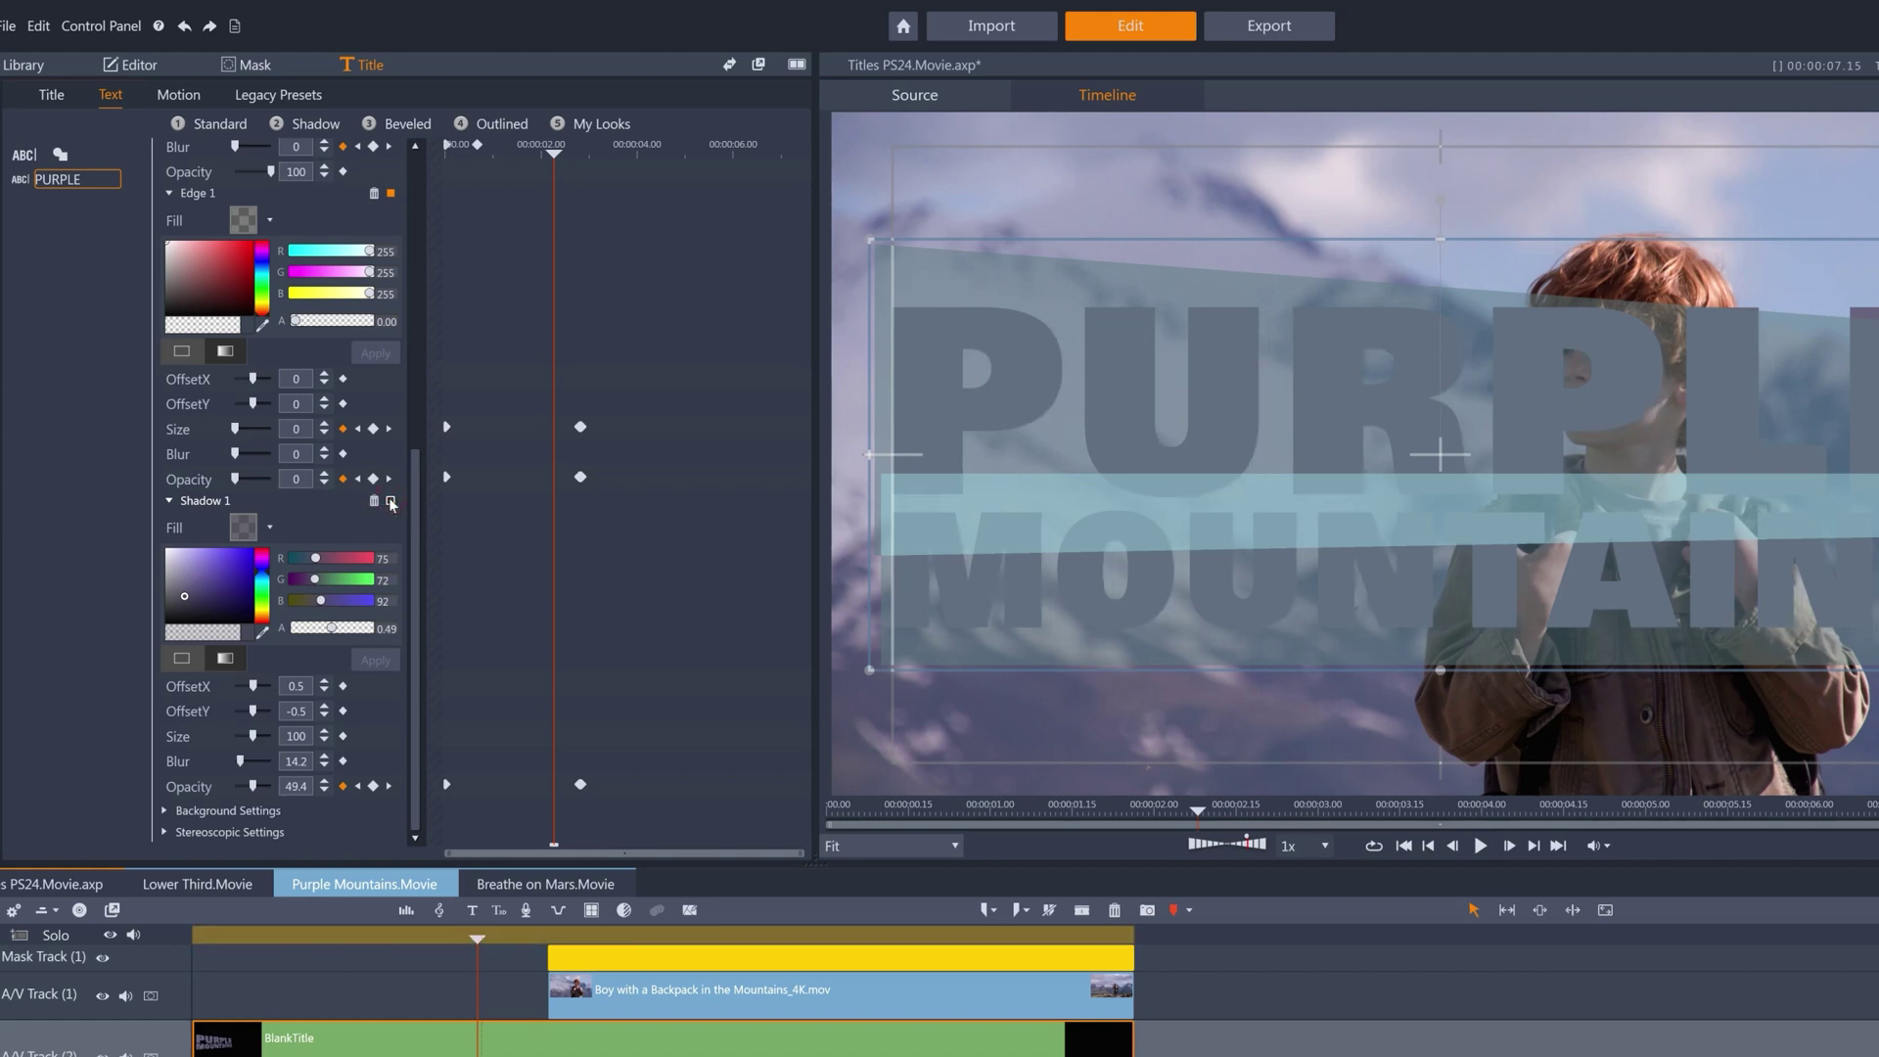
click(392, 502)
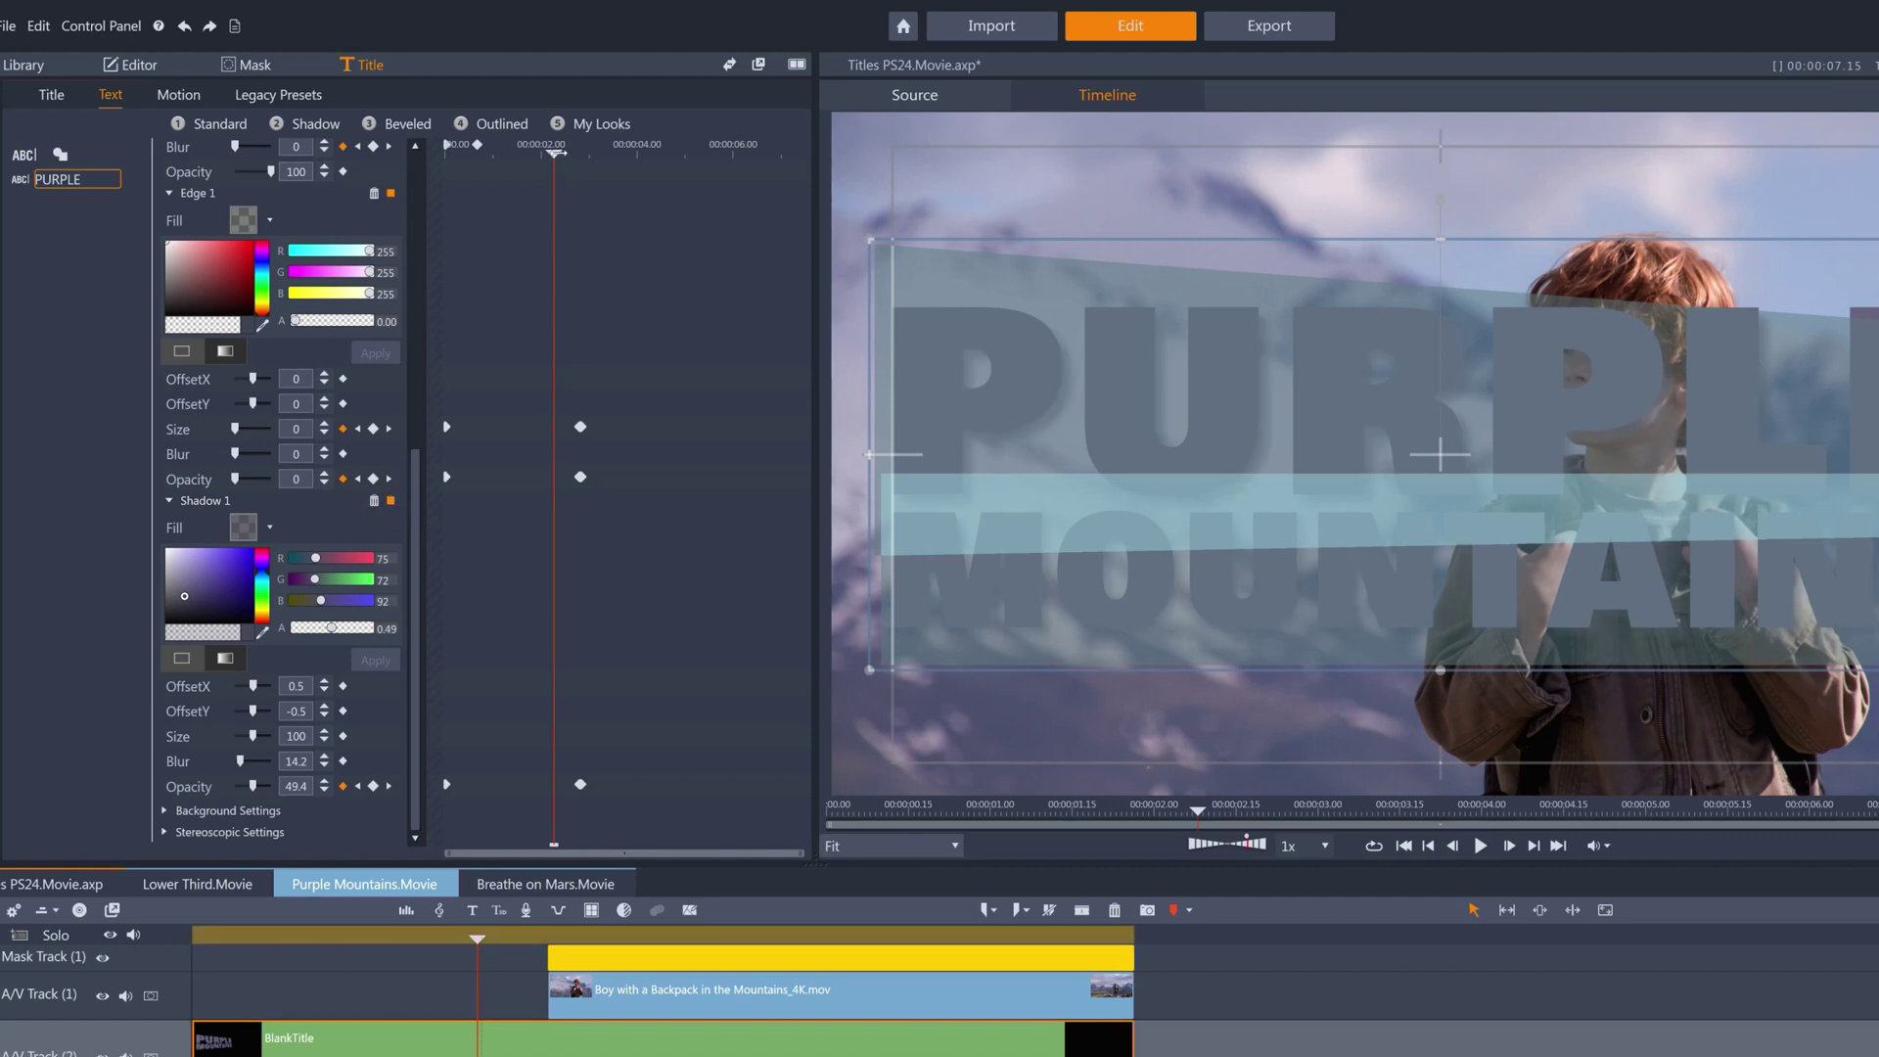
drag(556, 154, 630, 154)
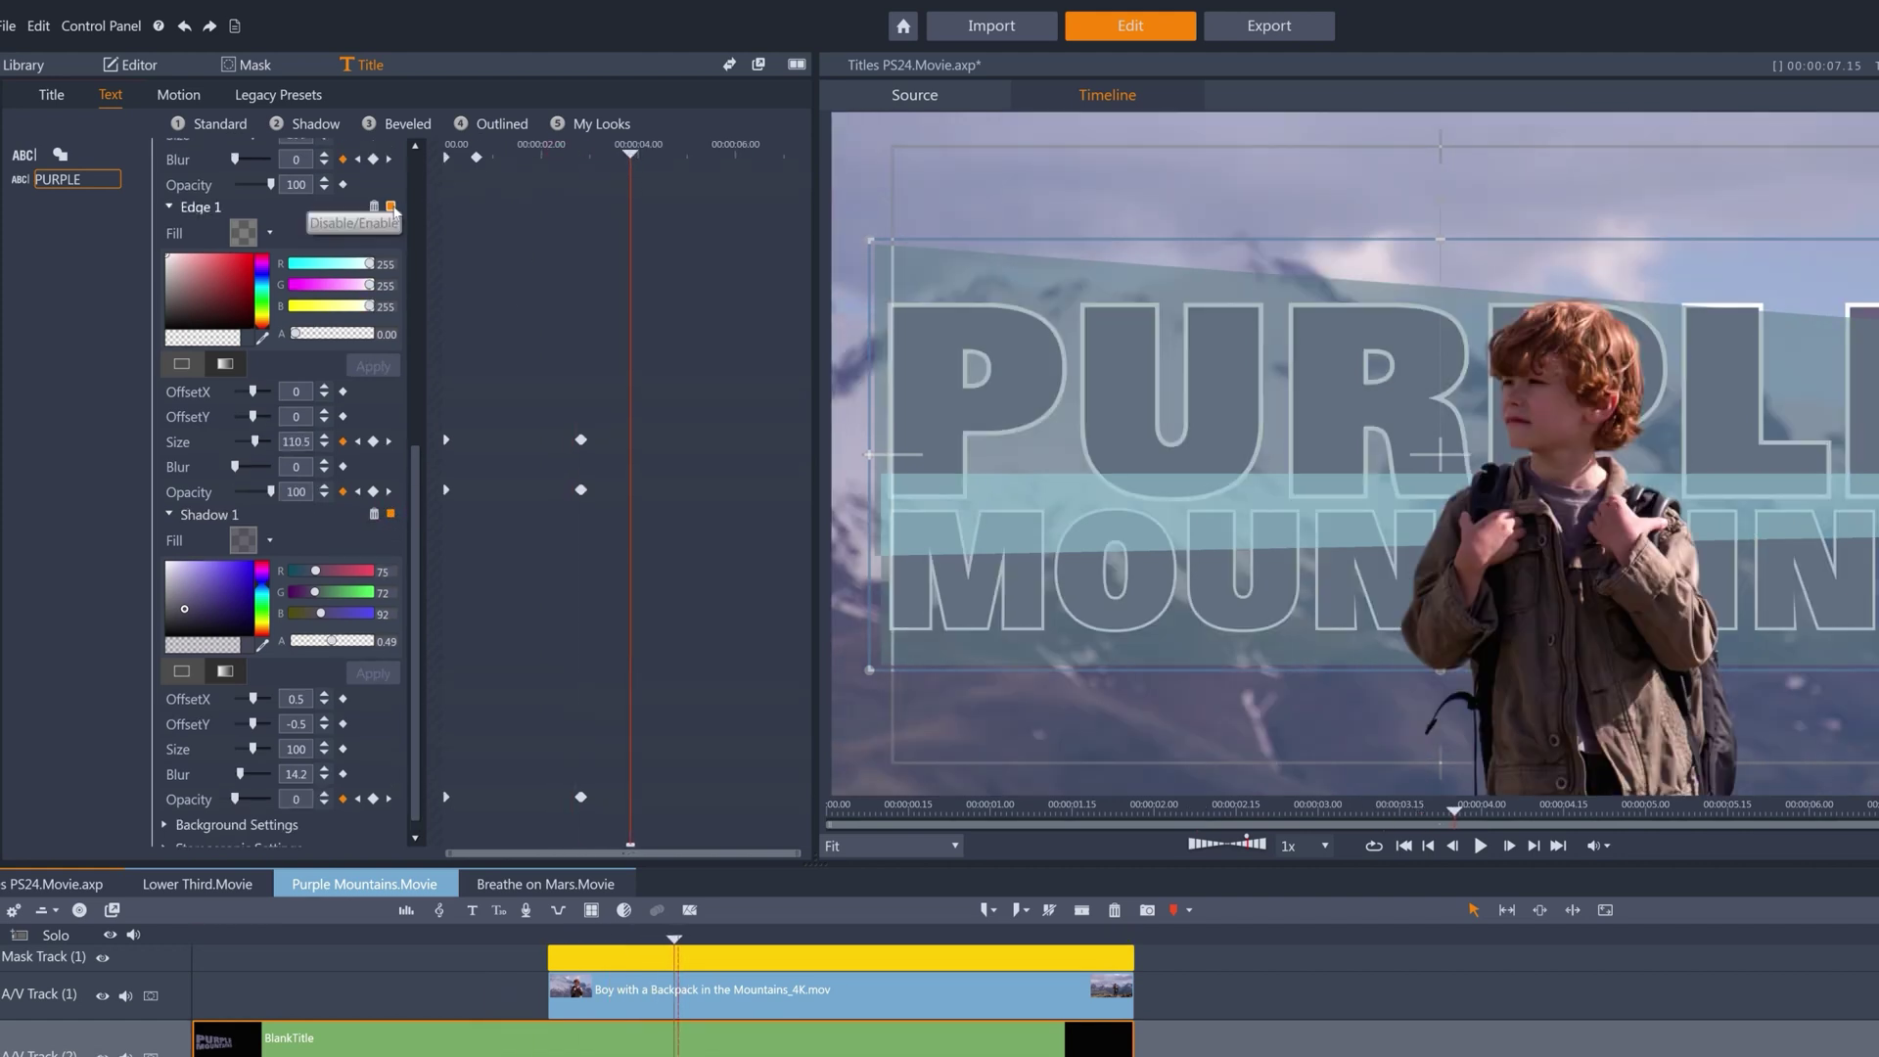
click(391, 207)
click(391, 206)
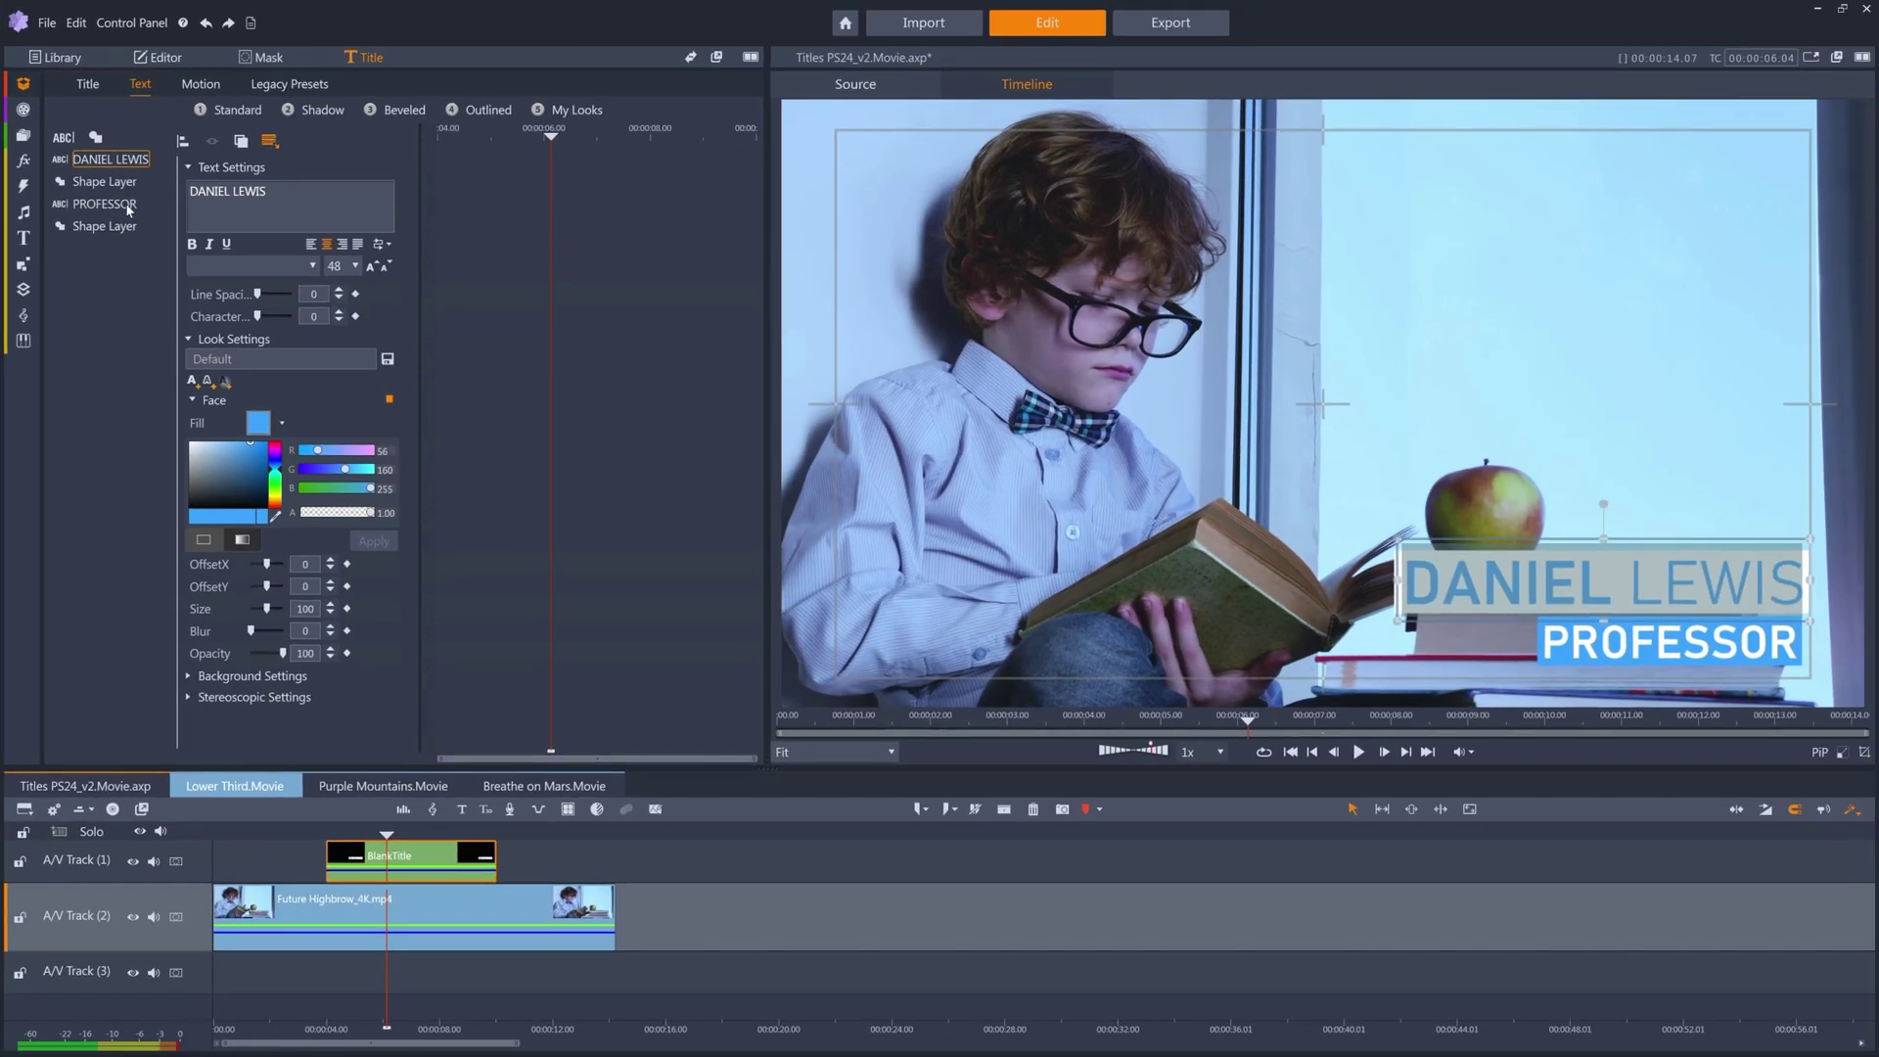
Inspect the PROFESSOR text and both shape layers, opening and closing the Add Shape list.
click(171, 266)
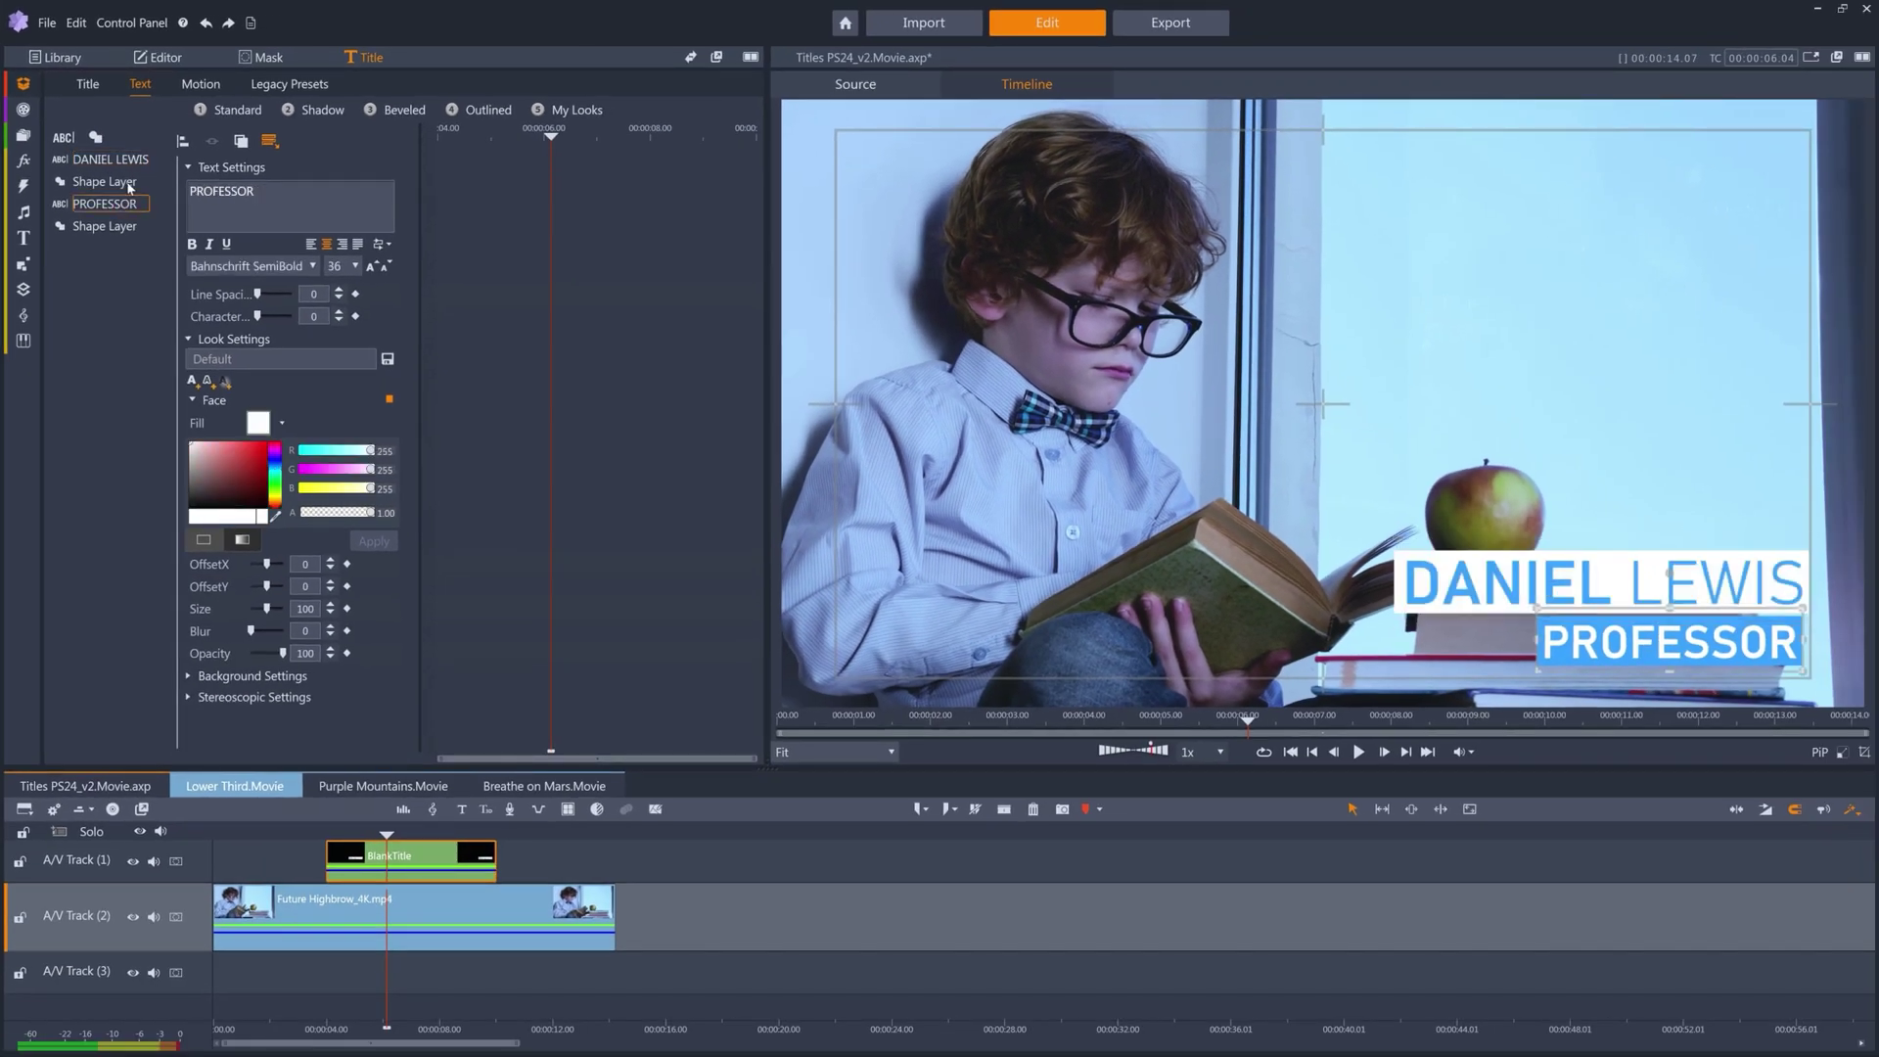
click(104, 182)
click(128, 227)
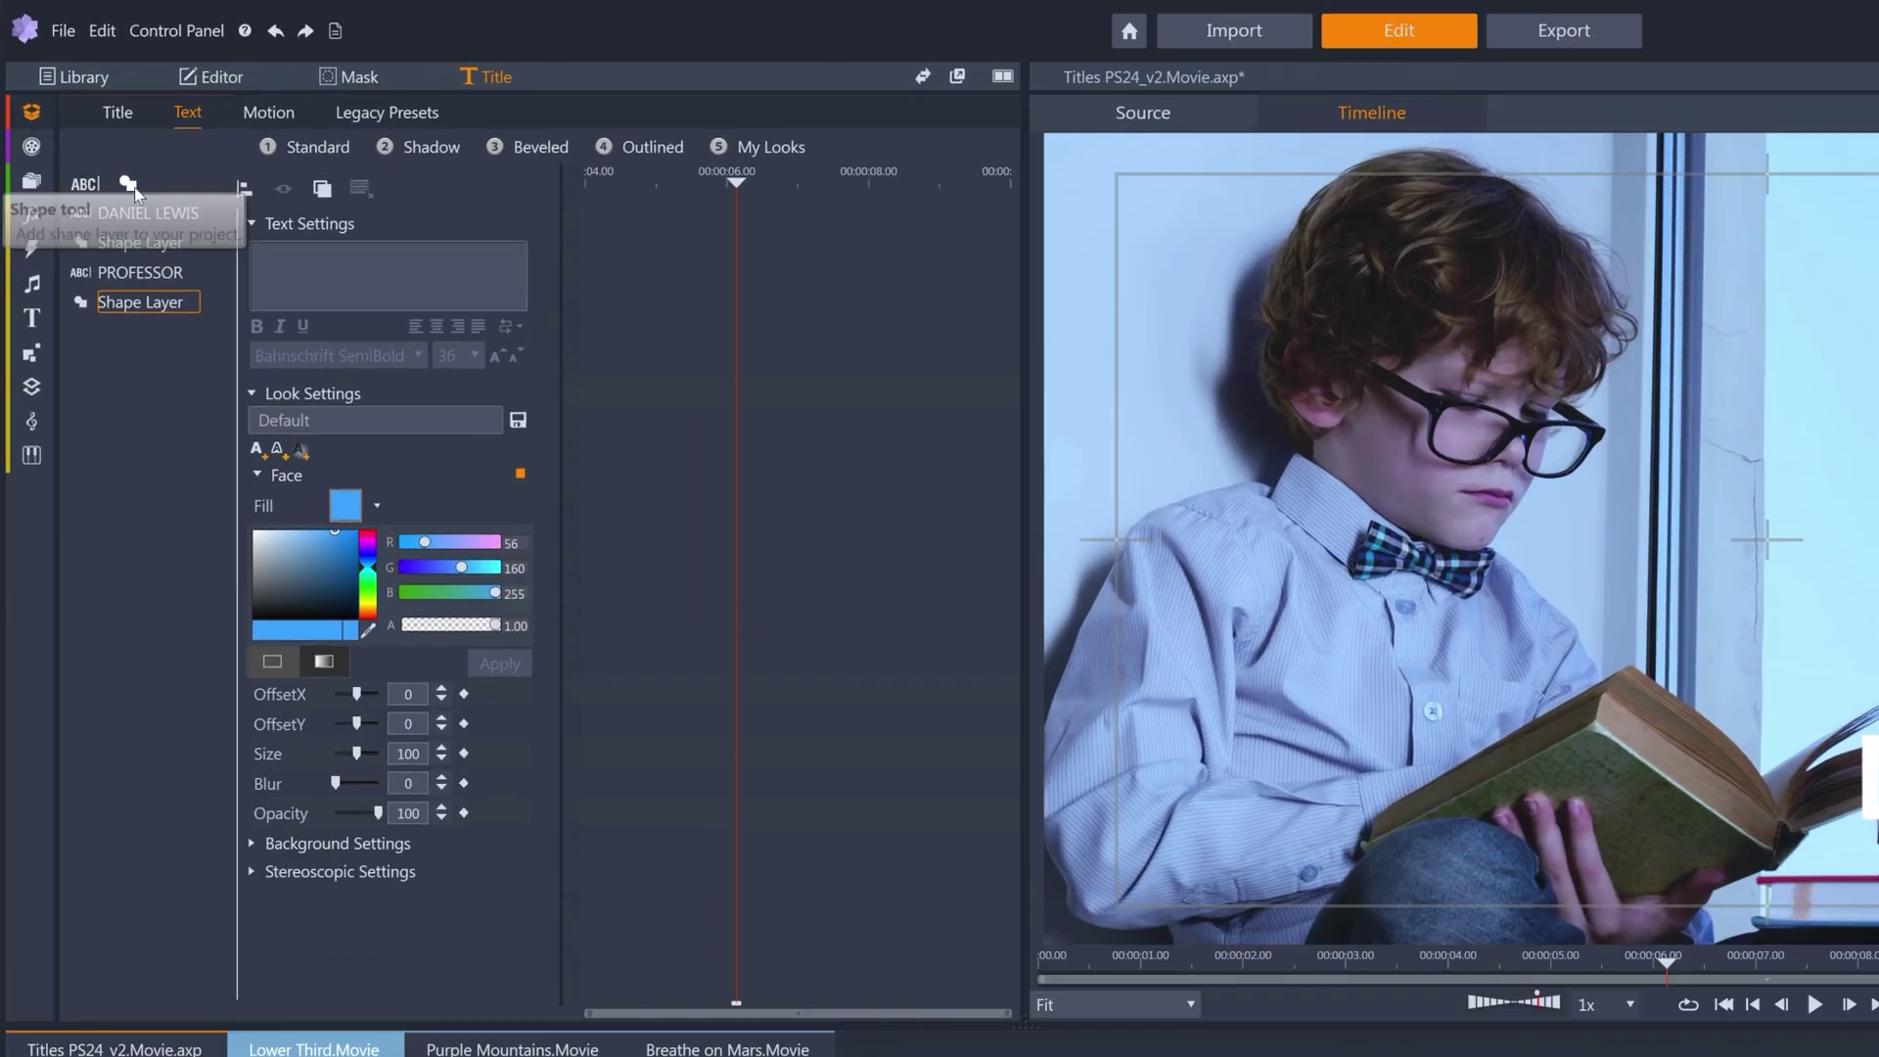
click(95, 137)
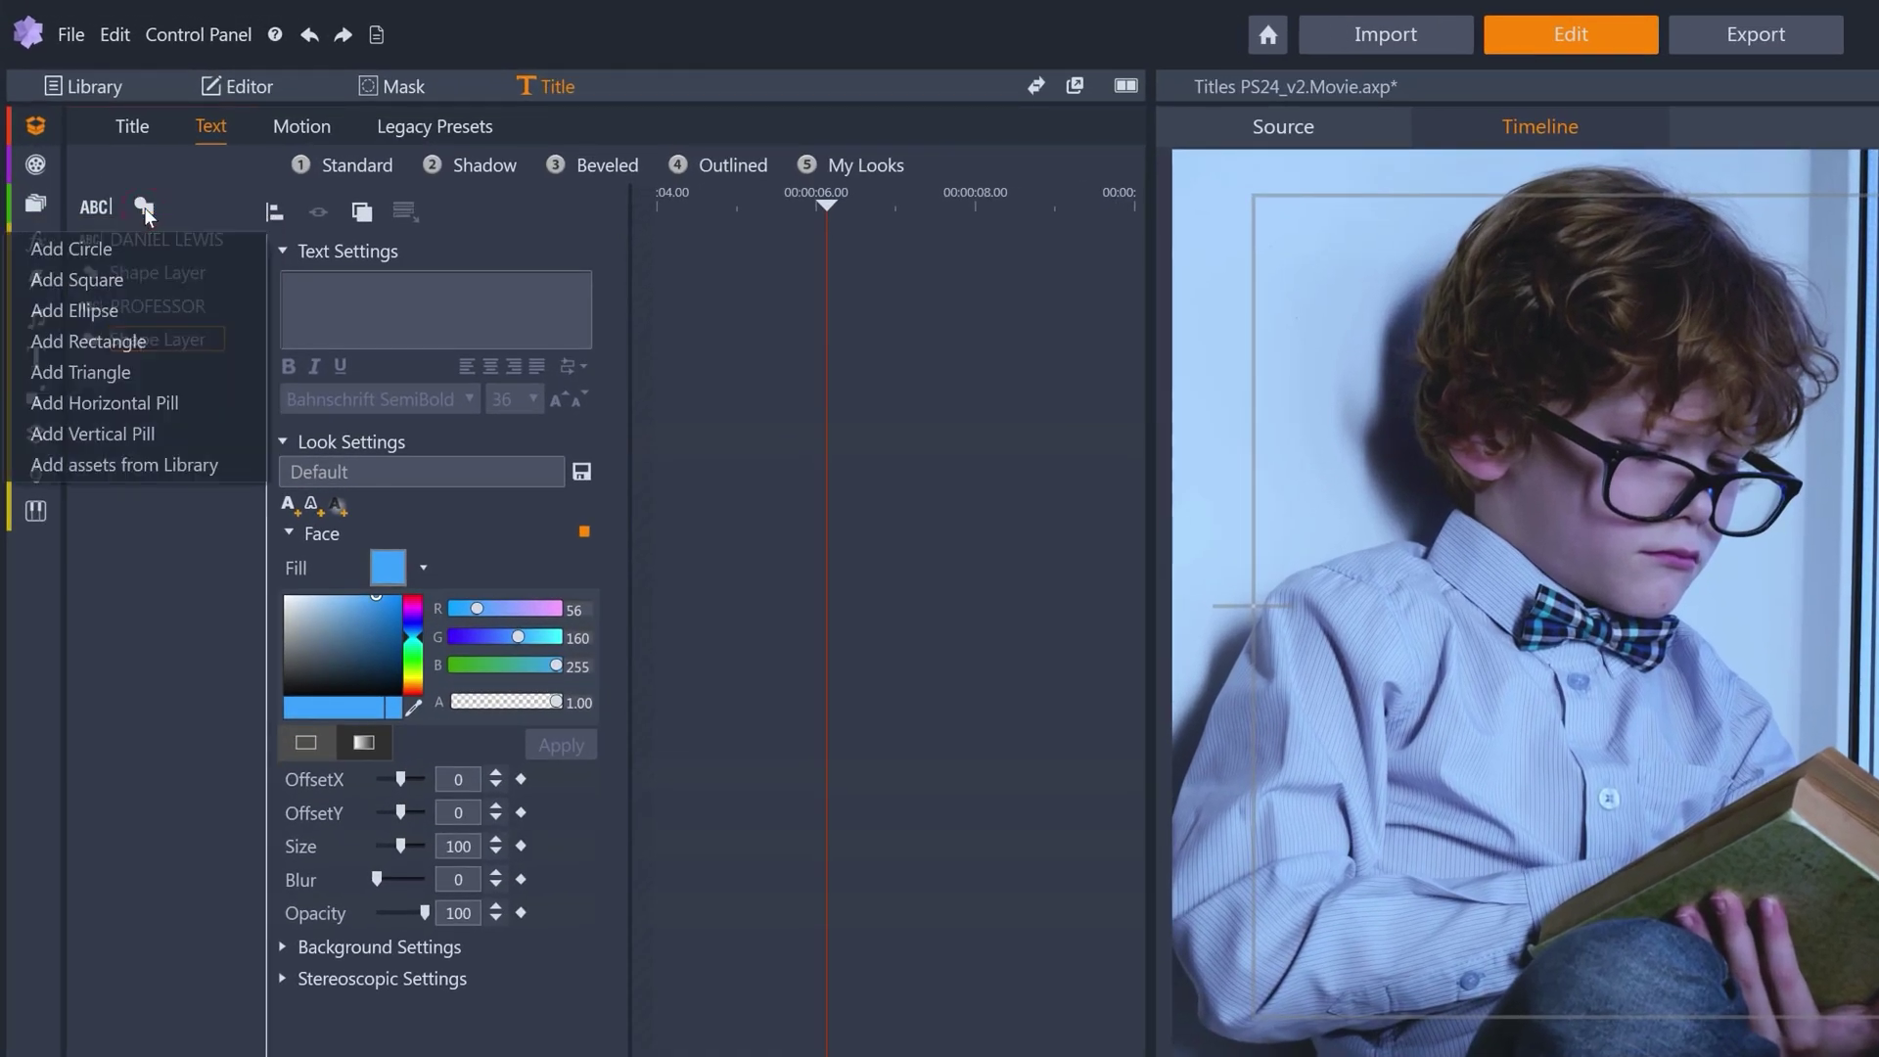
click(141, 555)
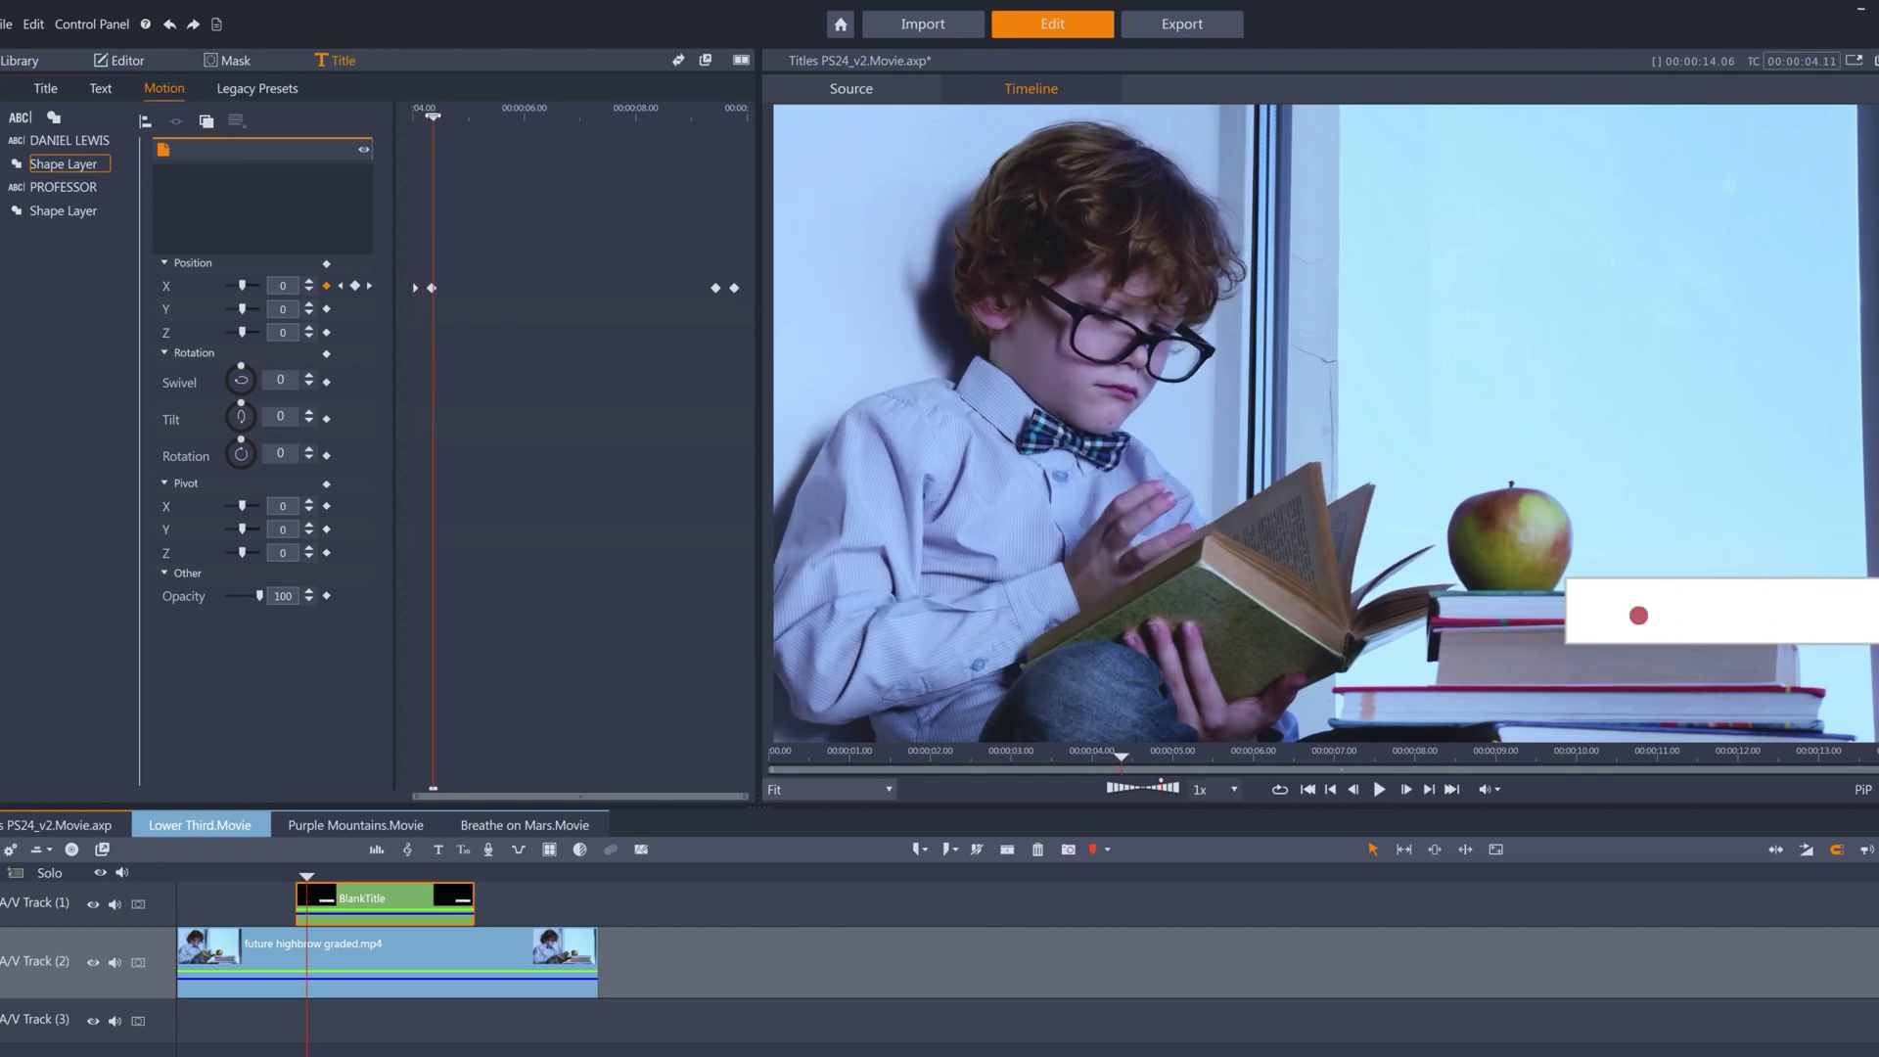
click(69, 140)
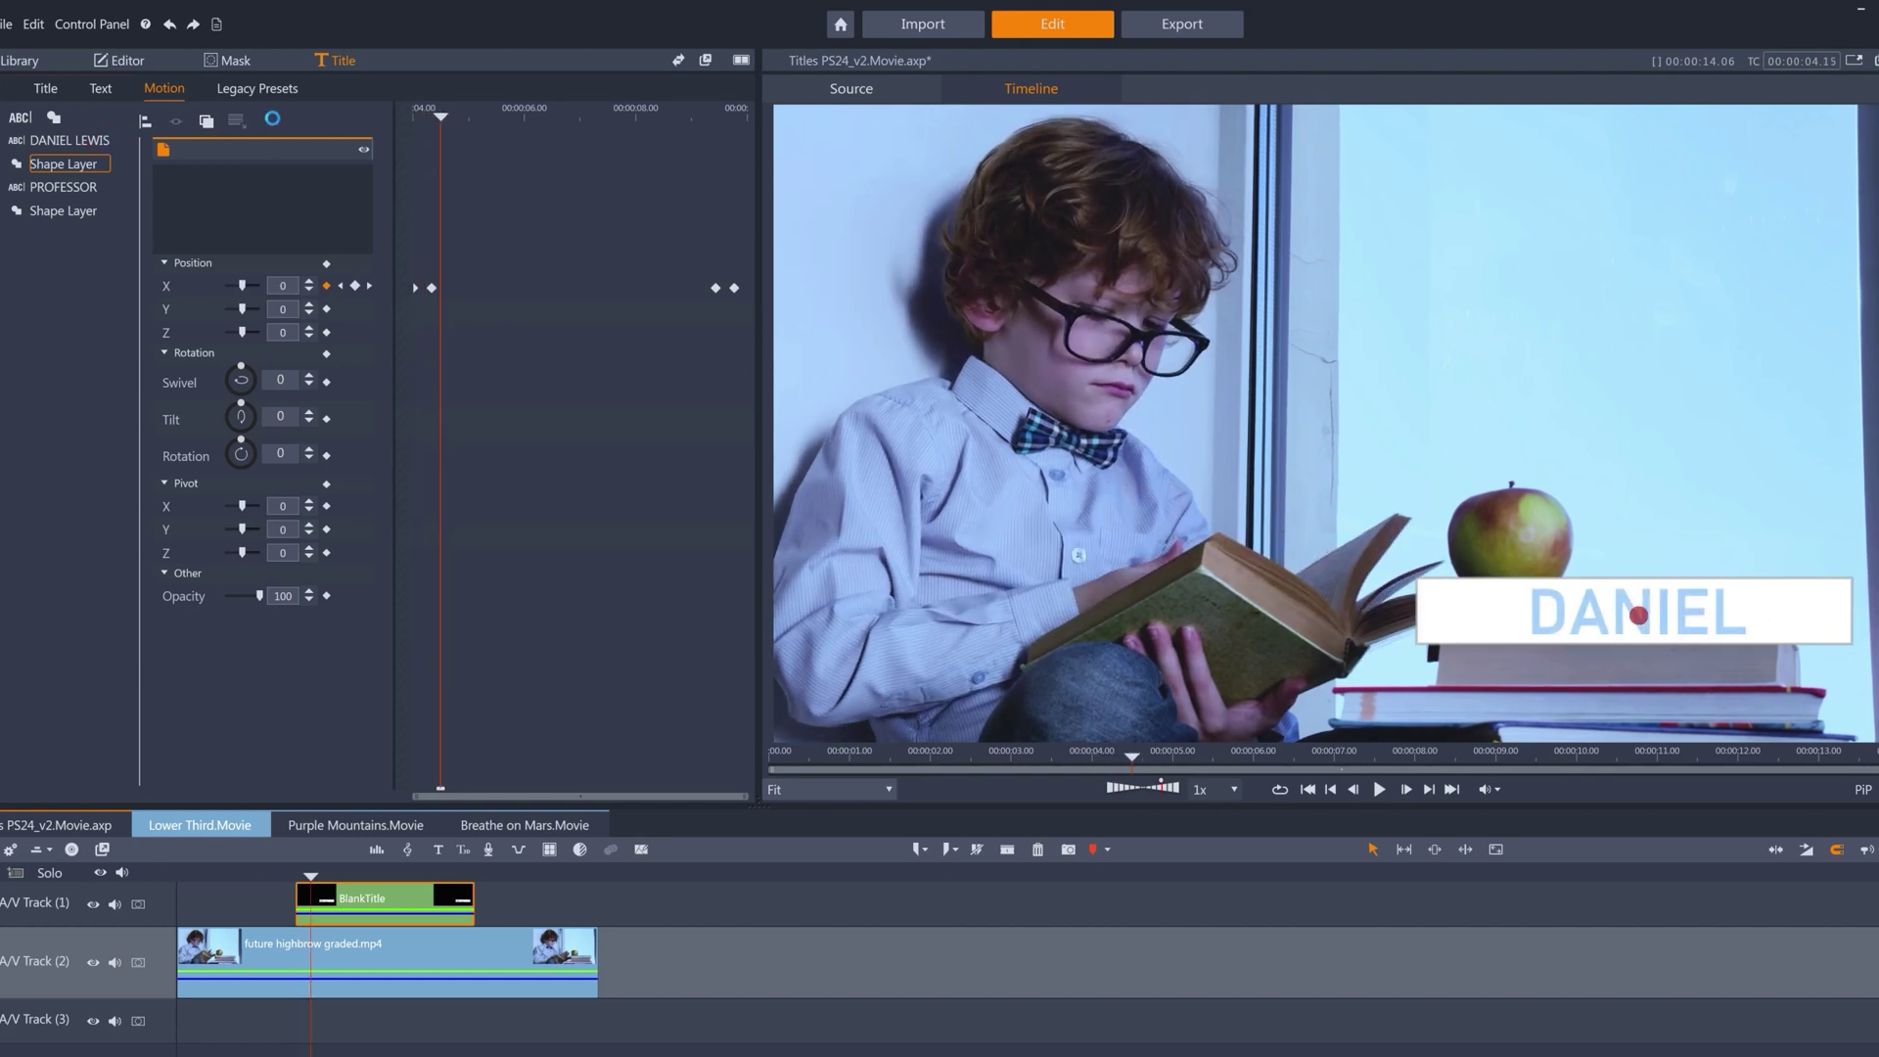
click(167, 178)
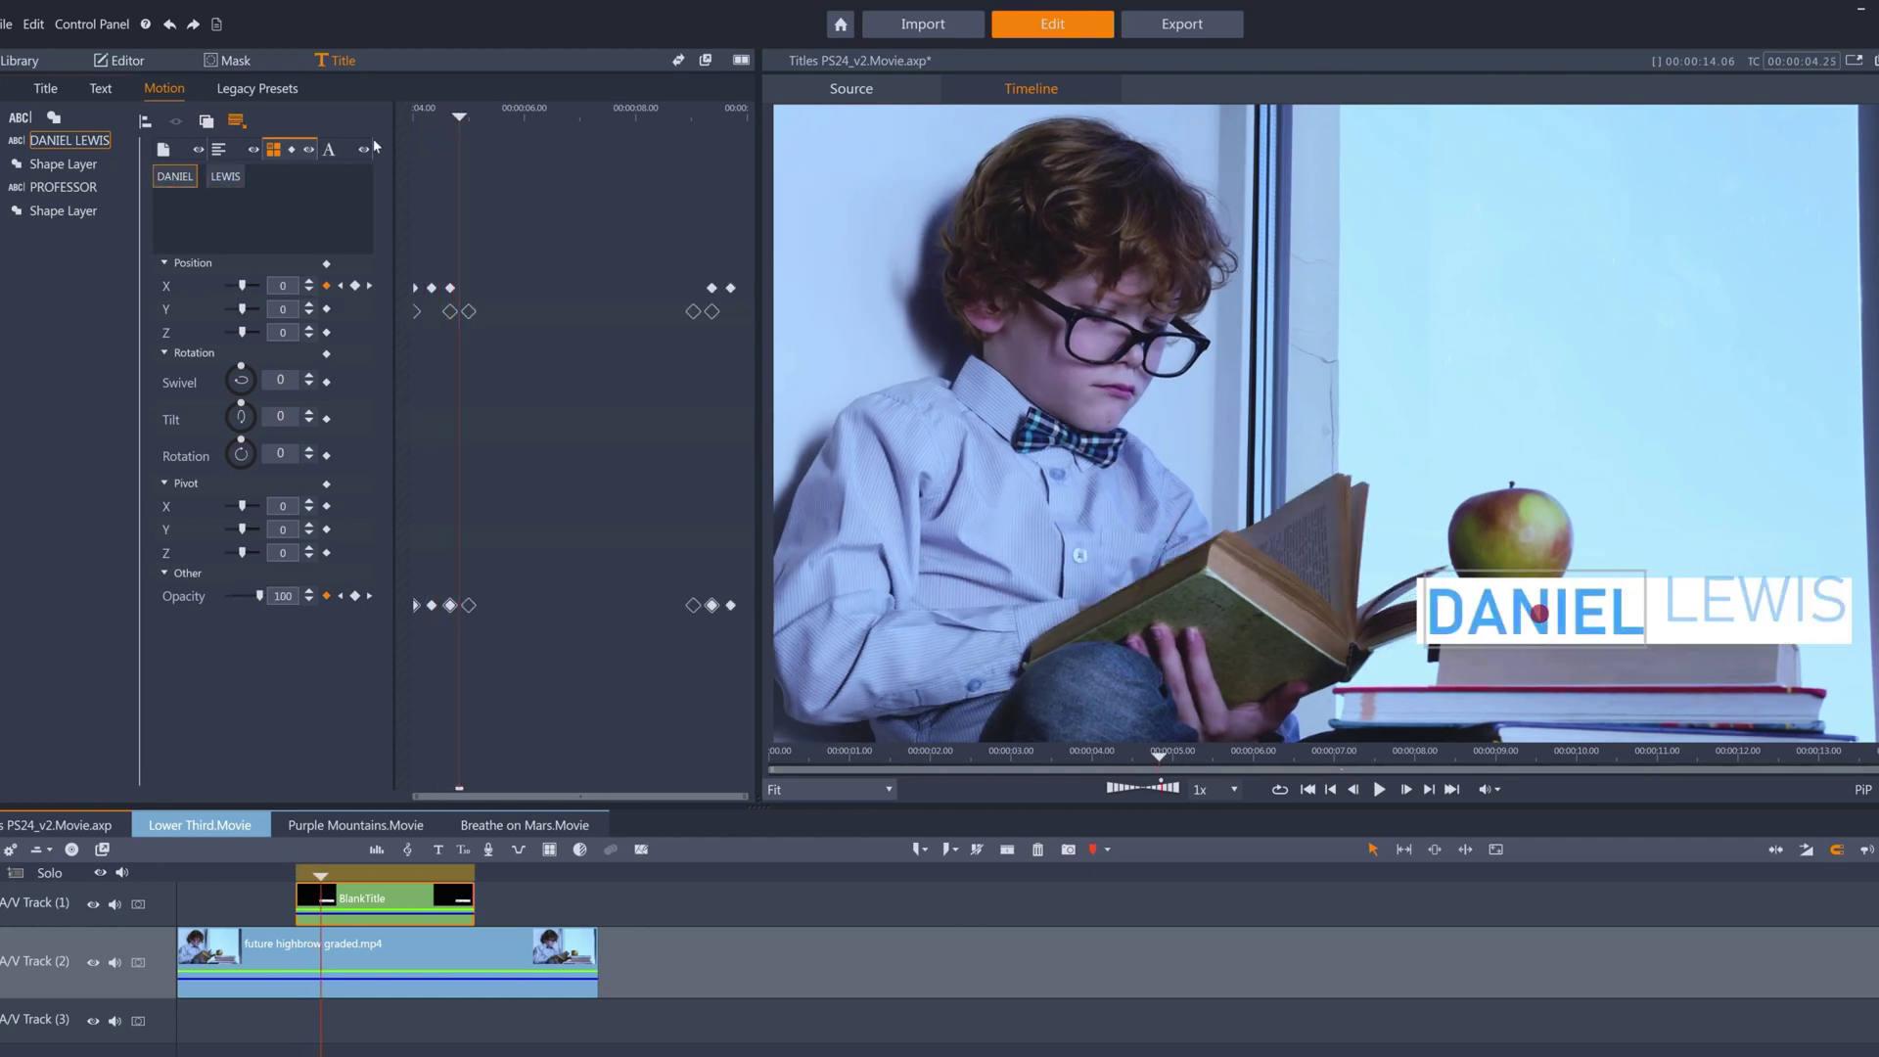
click(222, 178)
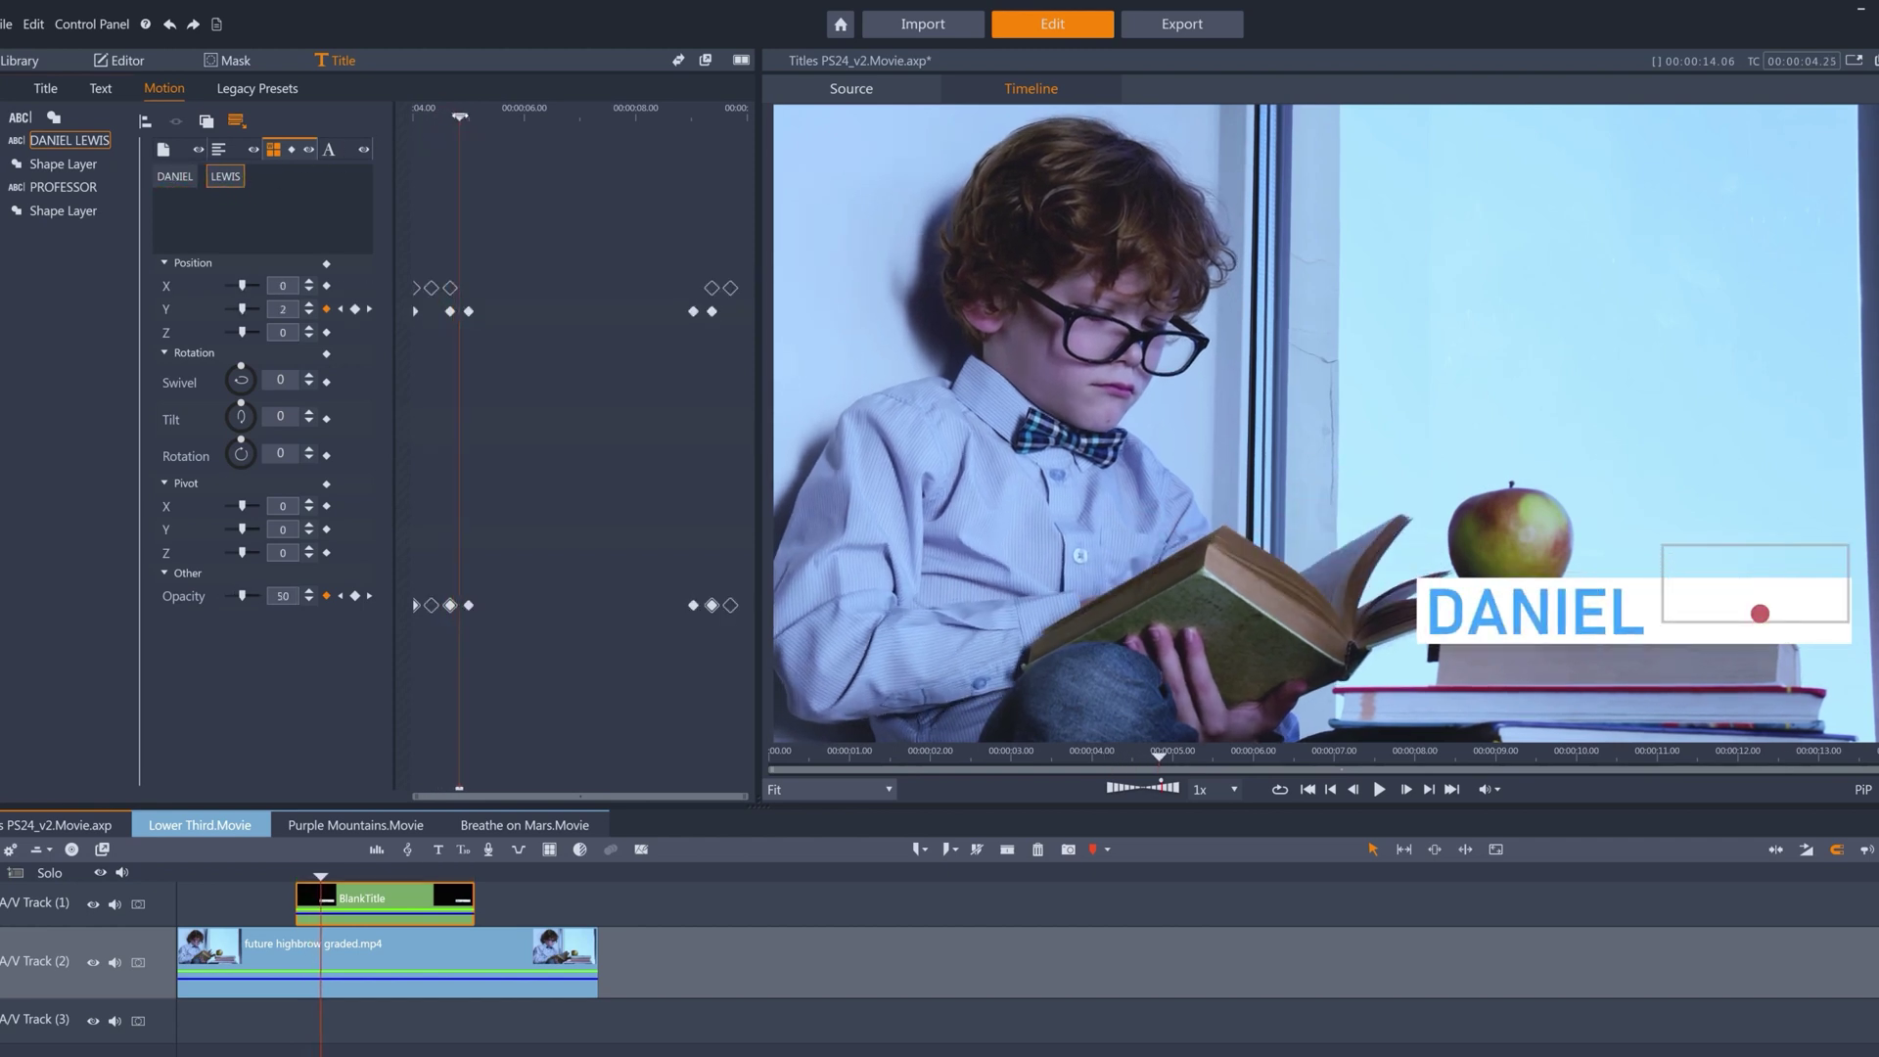
key(Left)
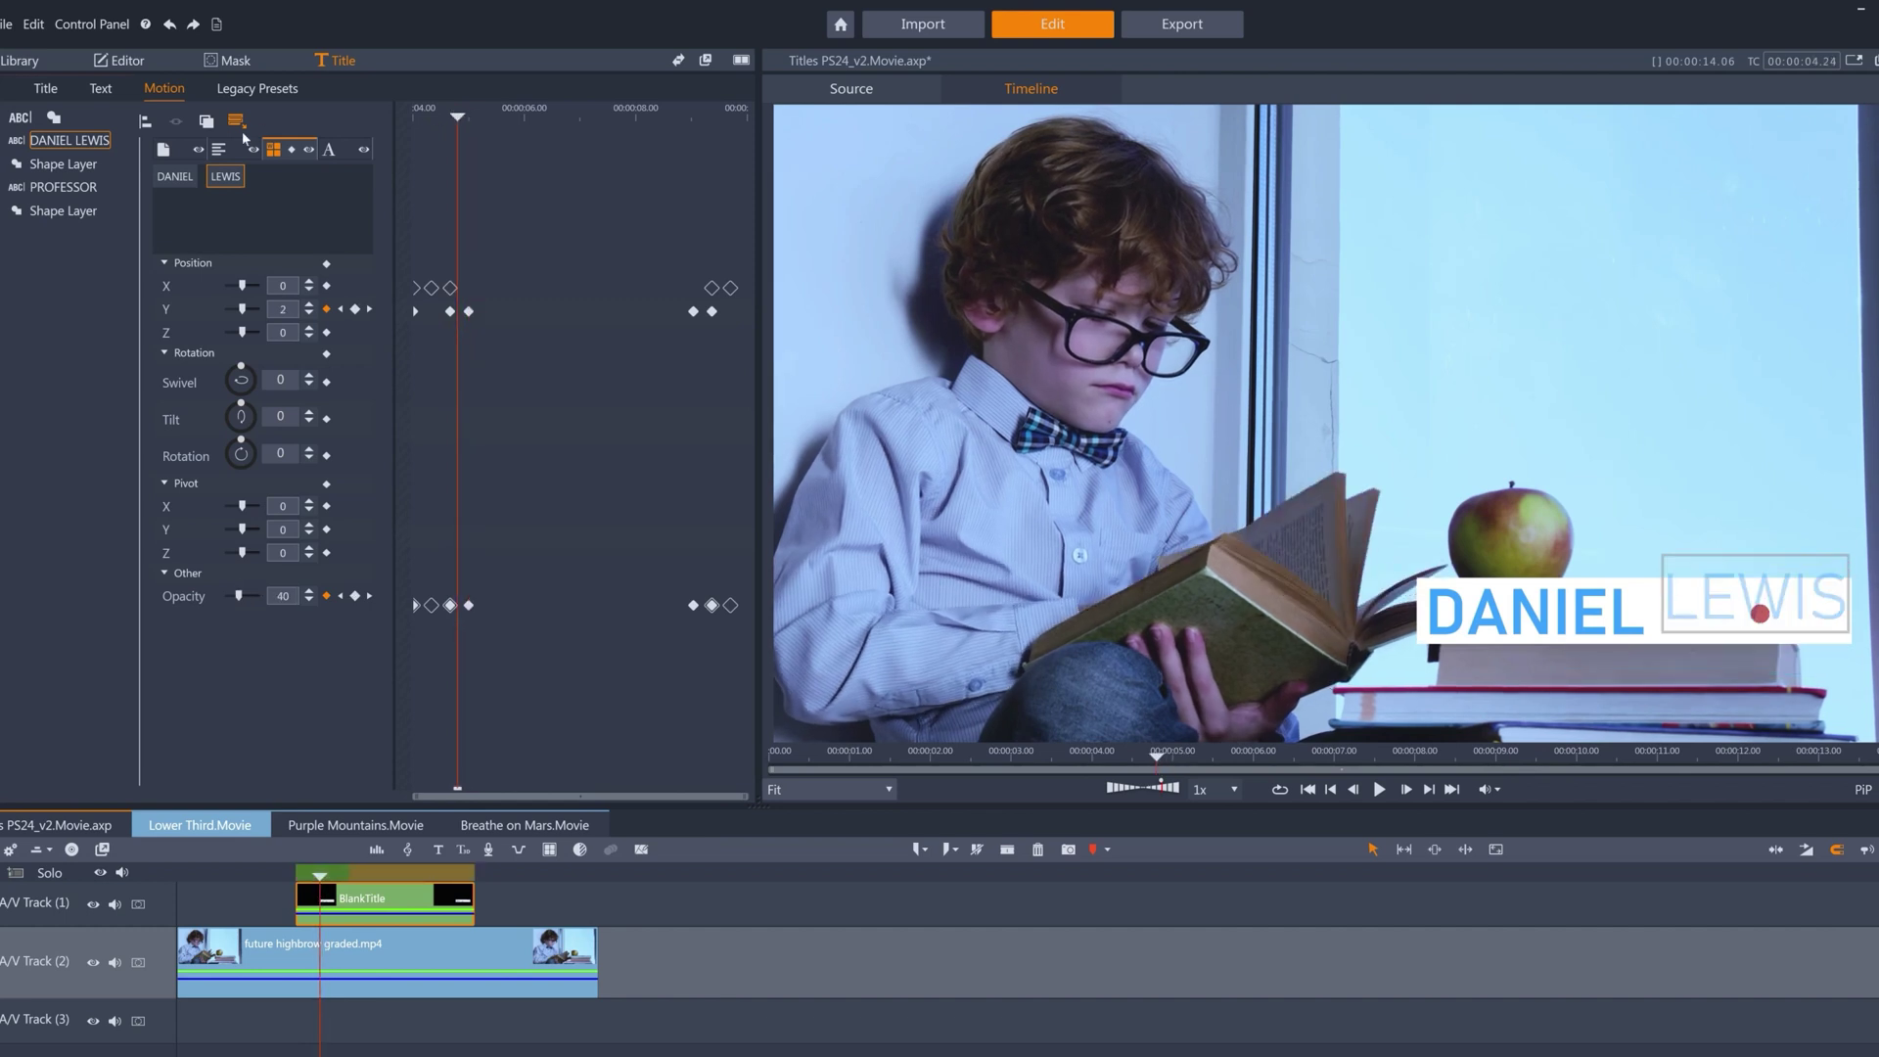
click(95, 216)
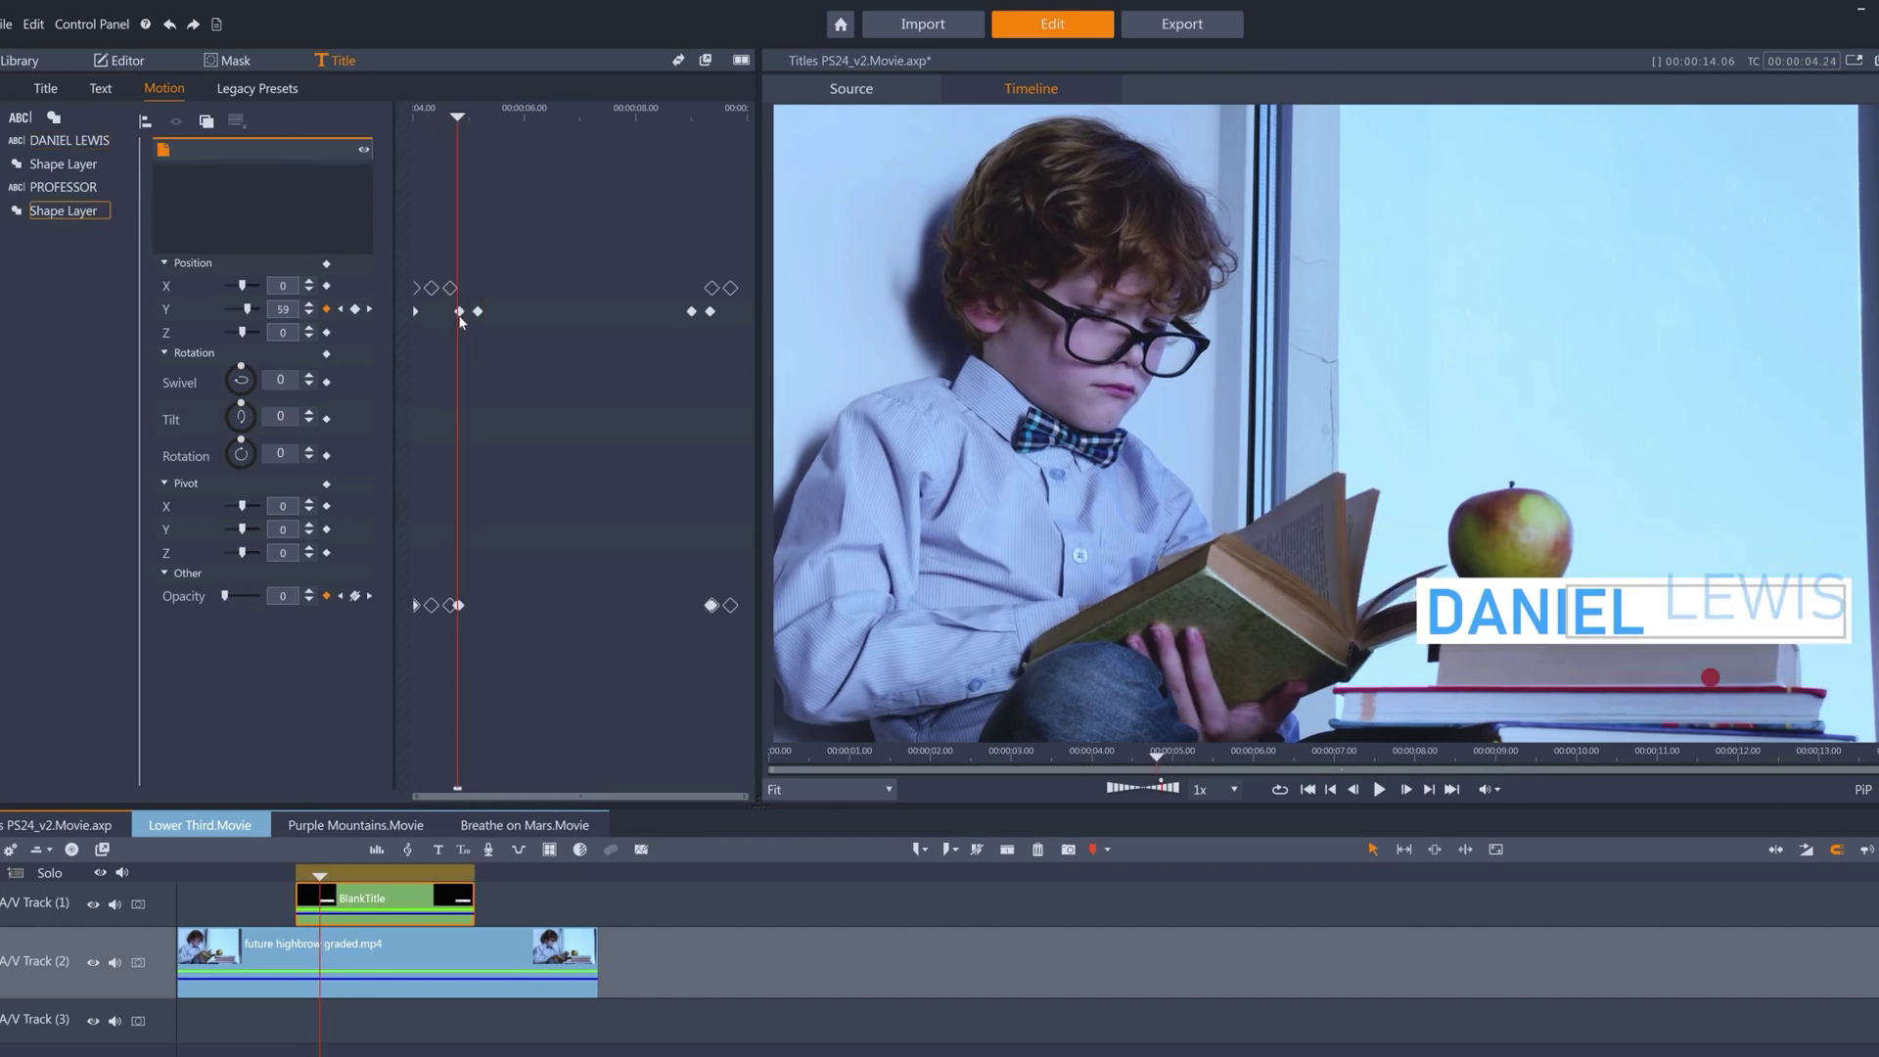
key(Right)
key(Right)
key(Right)
key(Right)
key(Right)
key(Right)
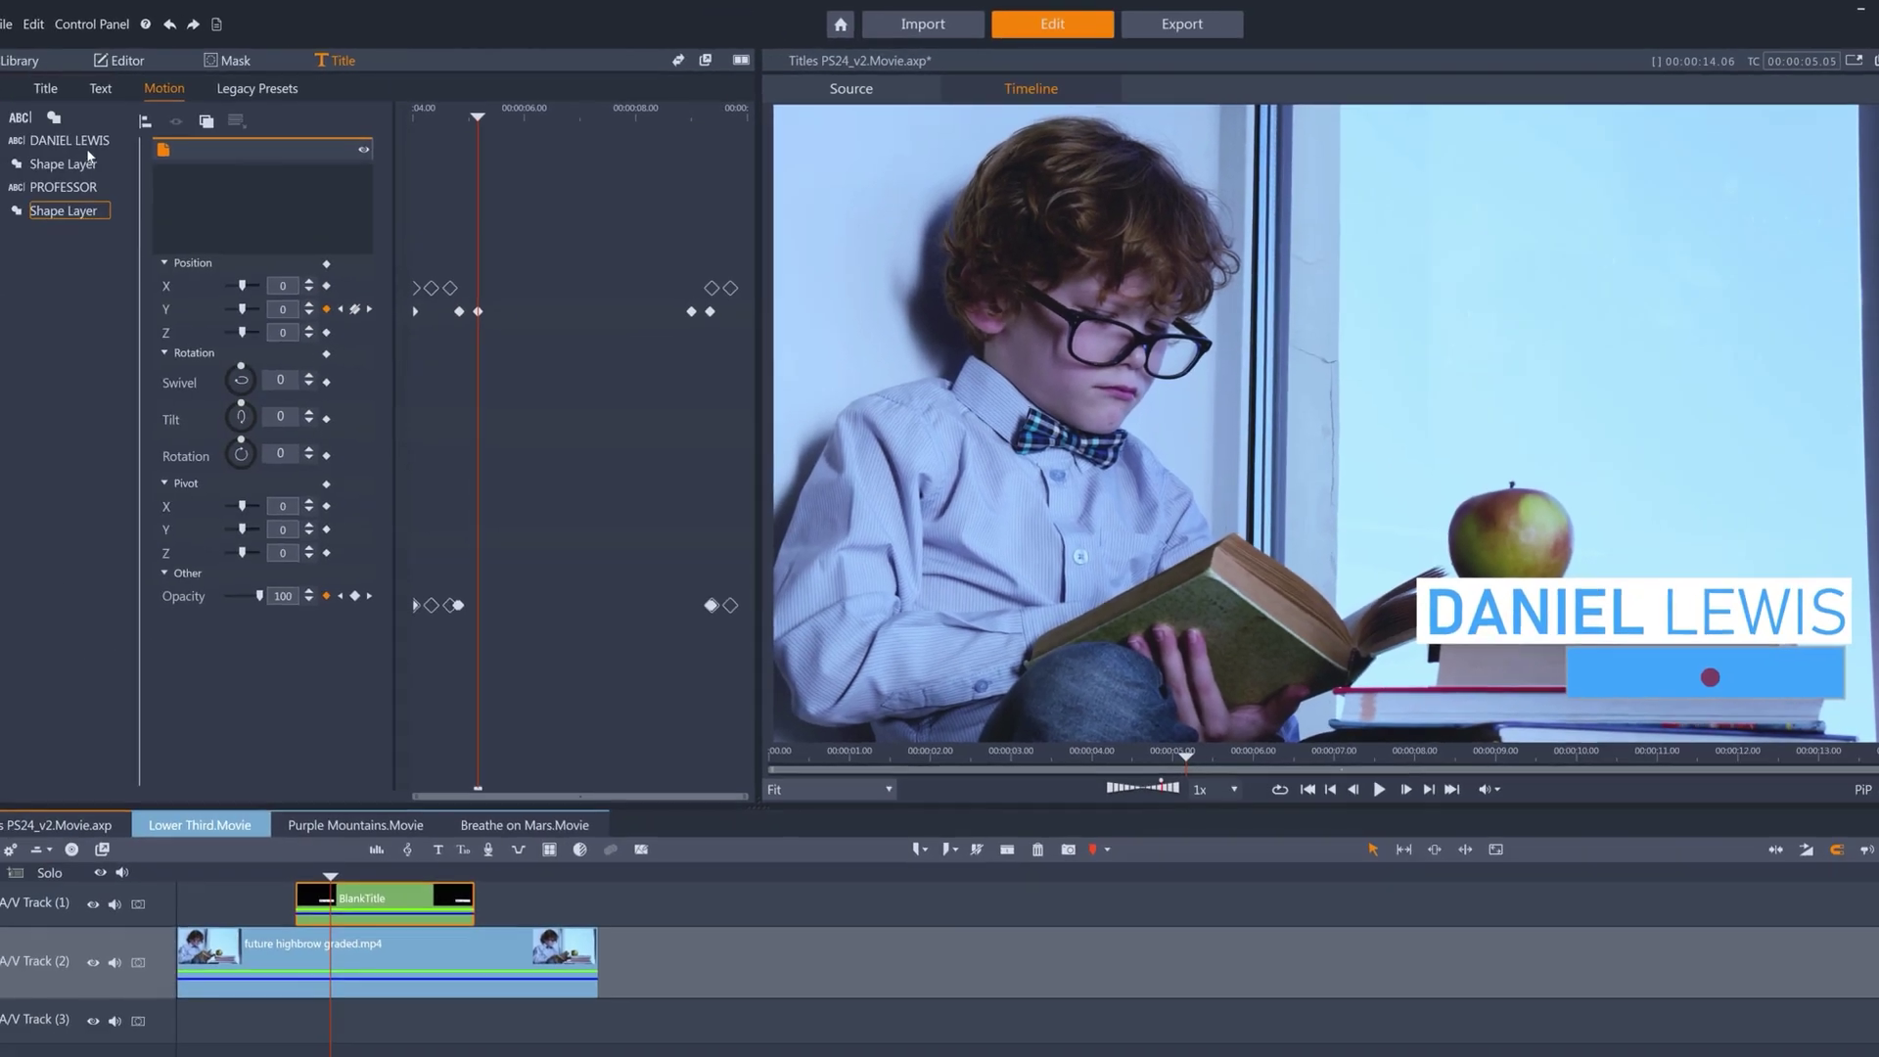
Send the name text layer behind the shape, bring it back in front, and preview the PROFESSOR subtitle.
click(85, 143)
right_click(85, 144)
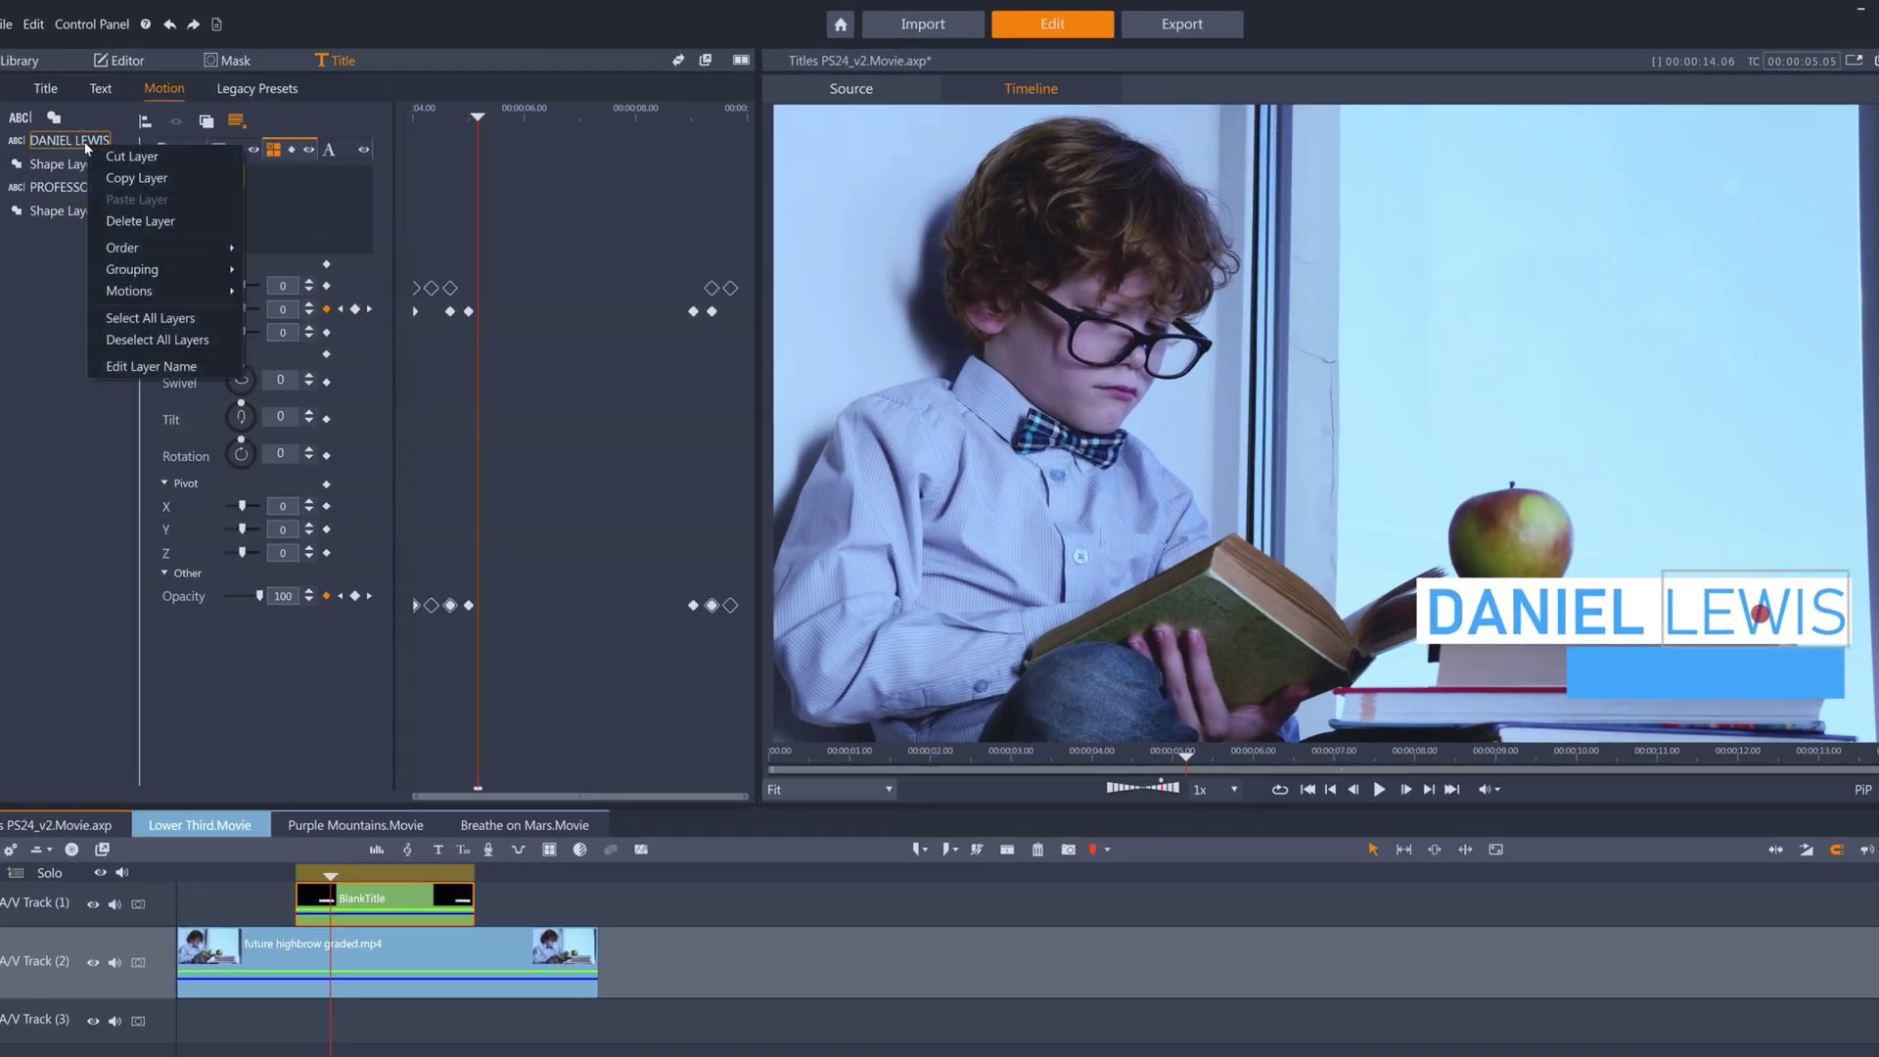
mouse_move(149, 247)
click(298, 249)
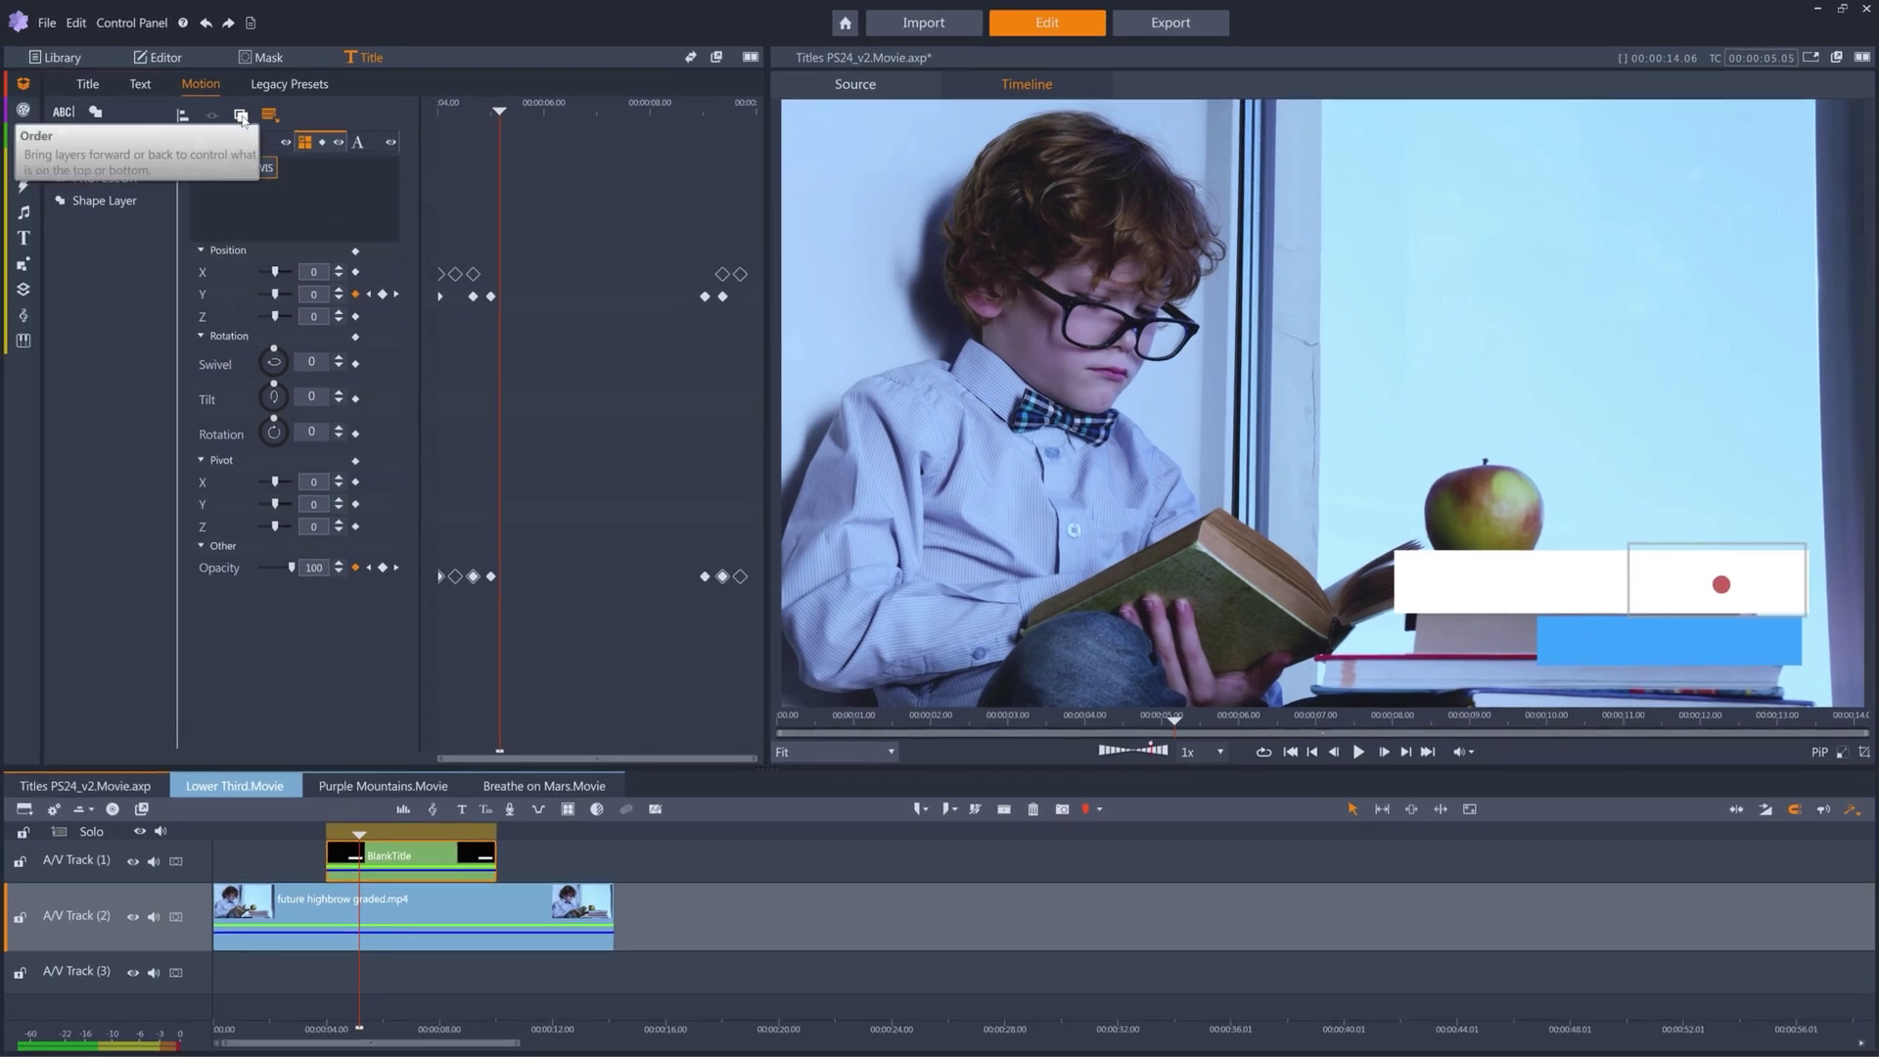
click(241, 115)
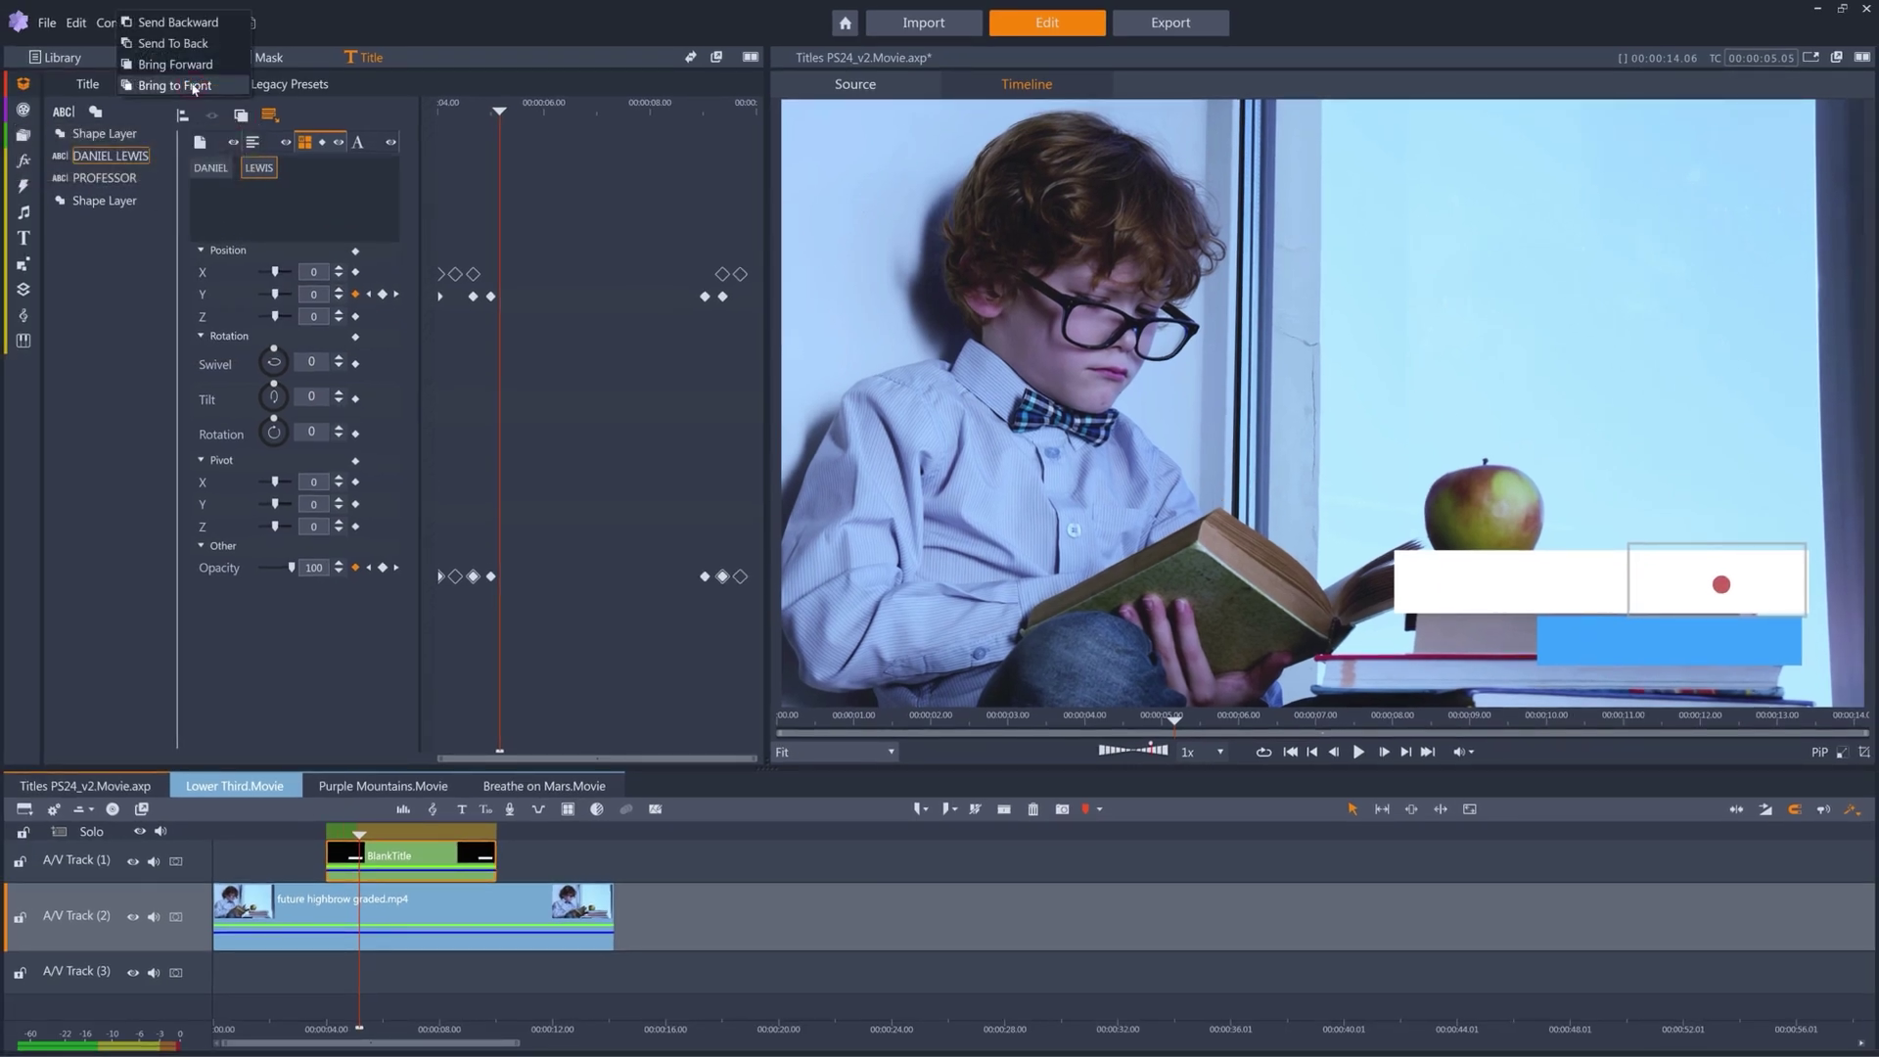
click(194, 88)
drag(361, 822, 432, 821)
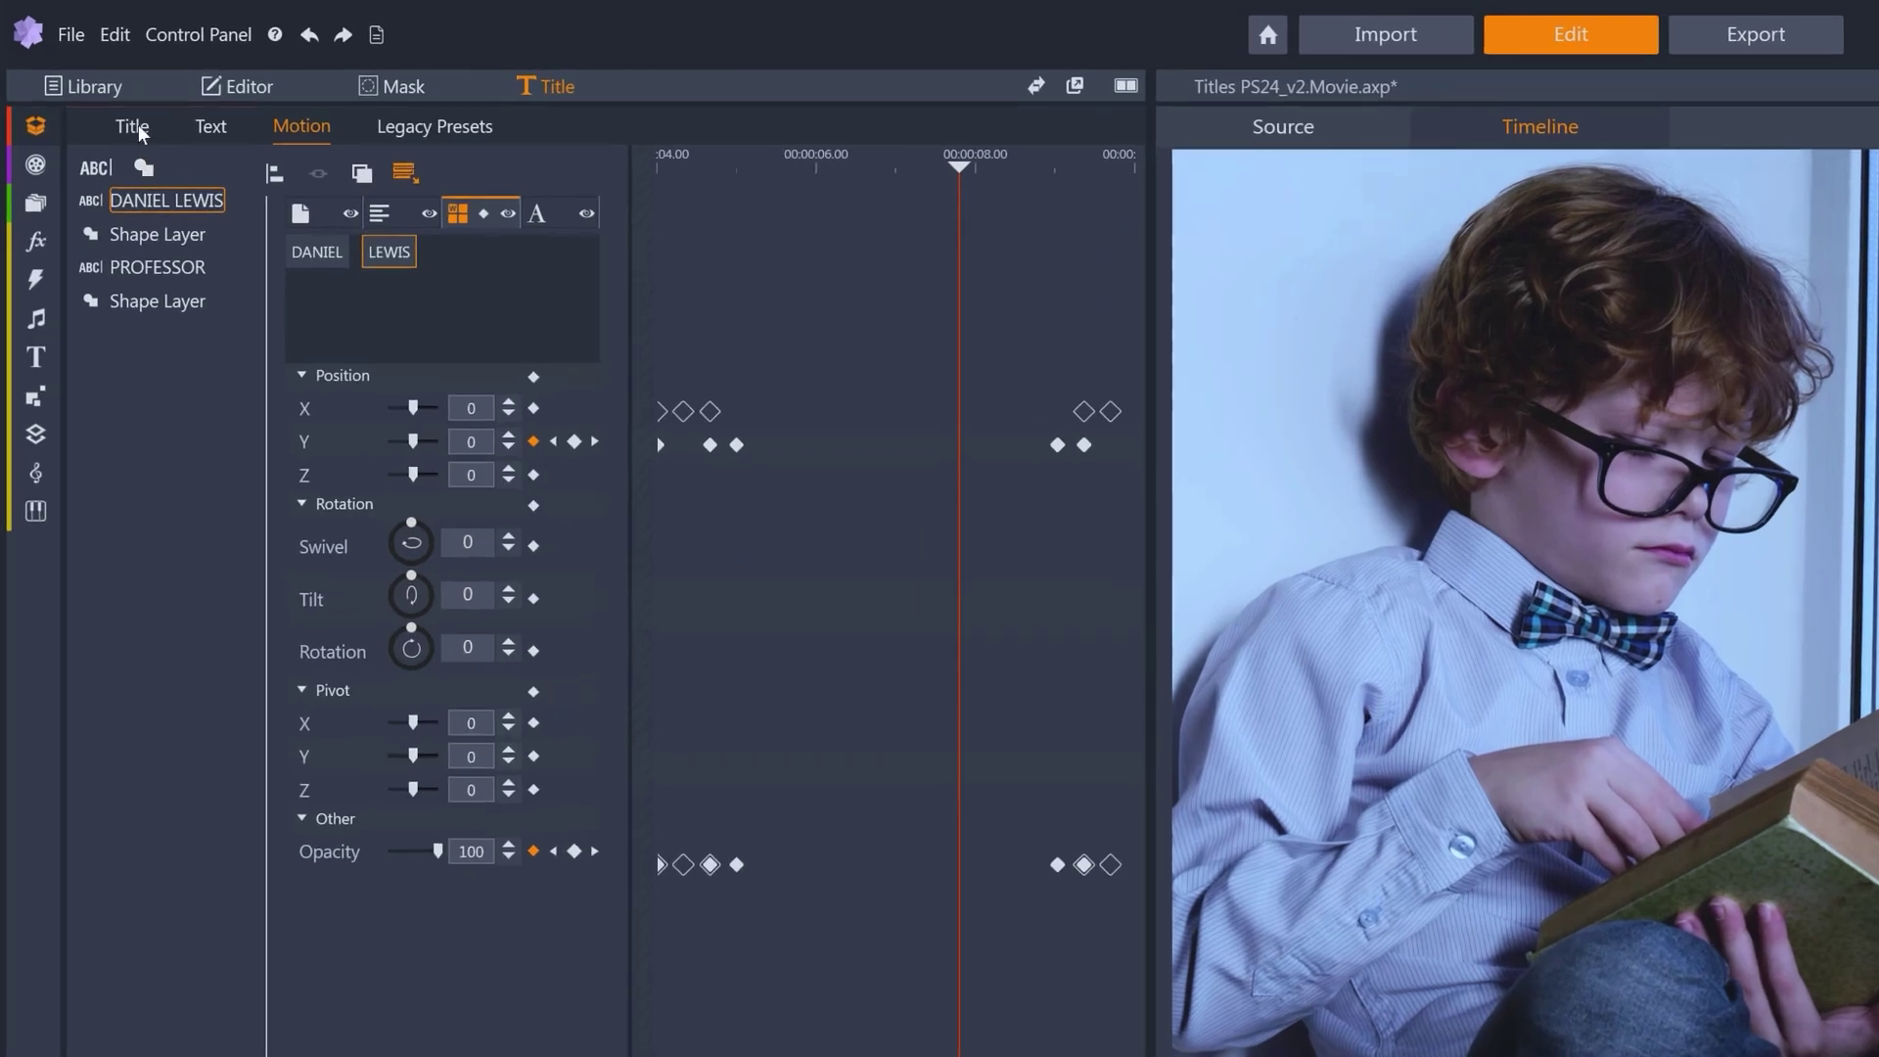
Save the lower-third title to My Titles as 'Name and Profession'.
click(87, 84)
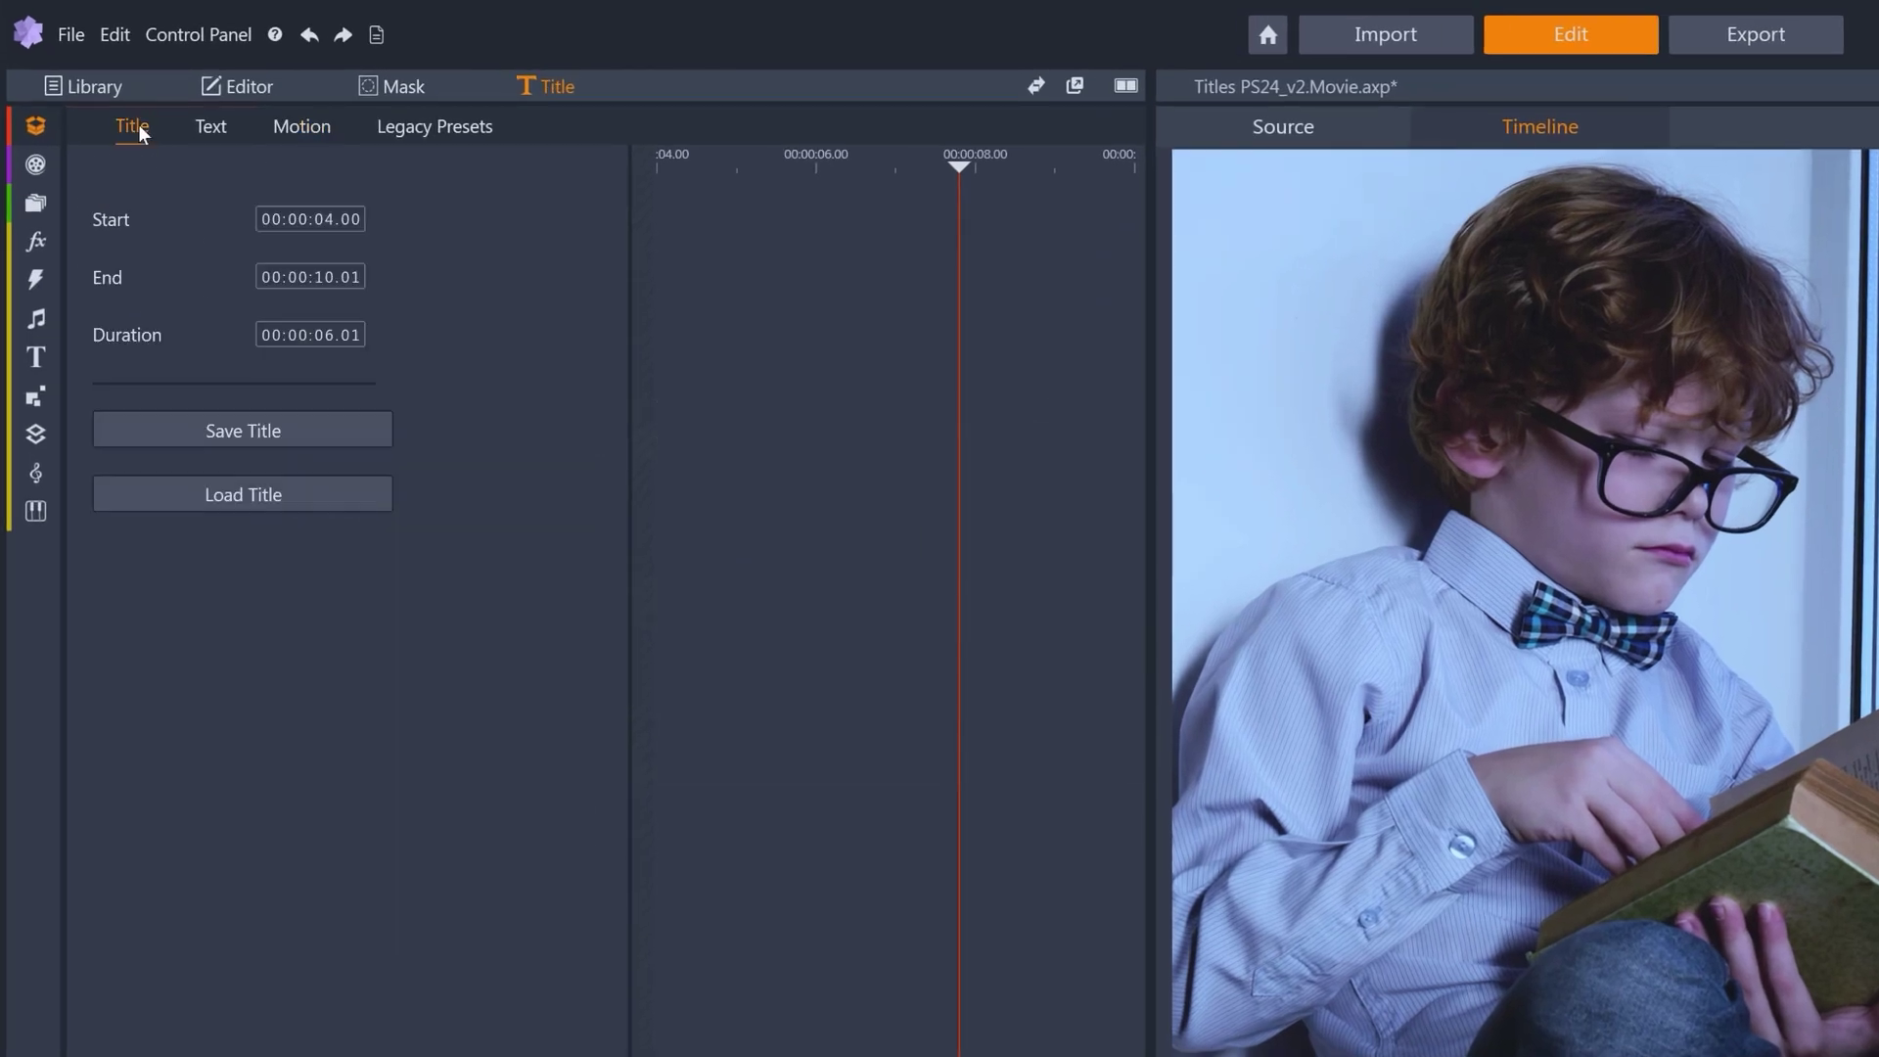
click(235, 432)
text(Name and Profession)
click(810, 729)
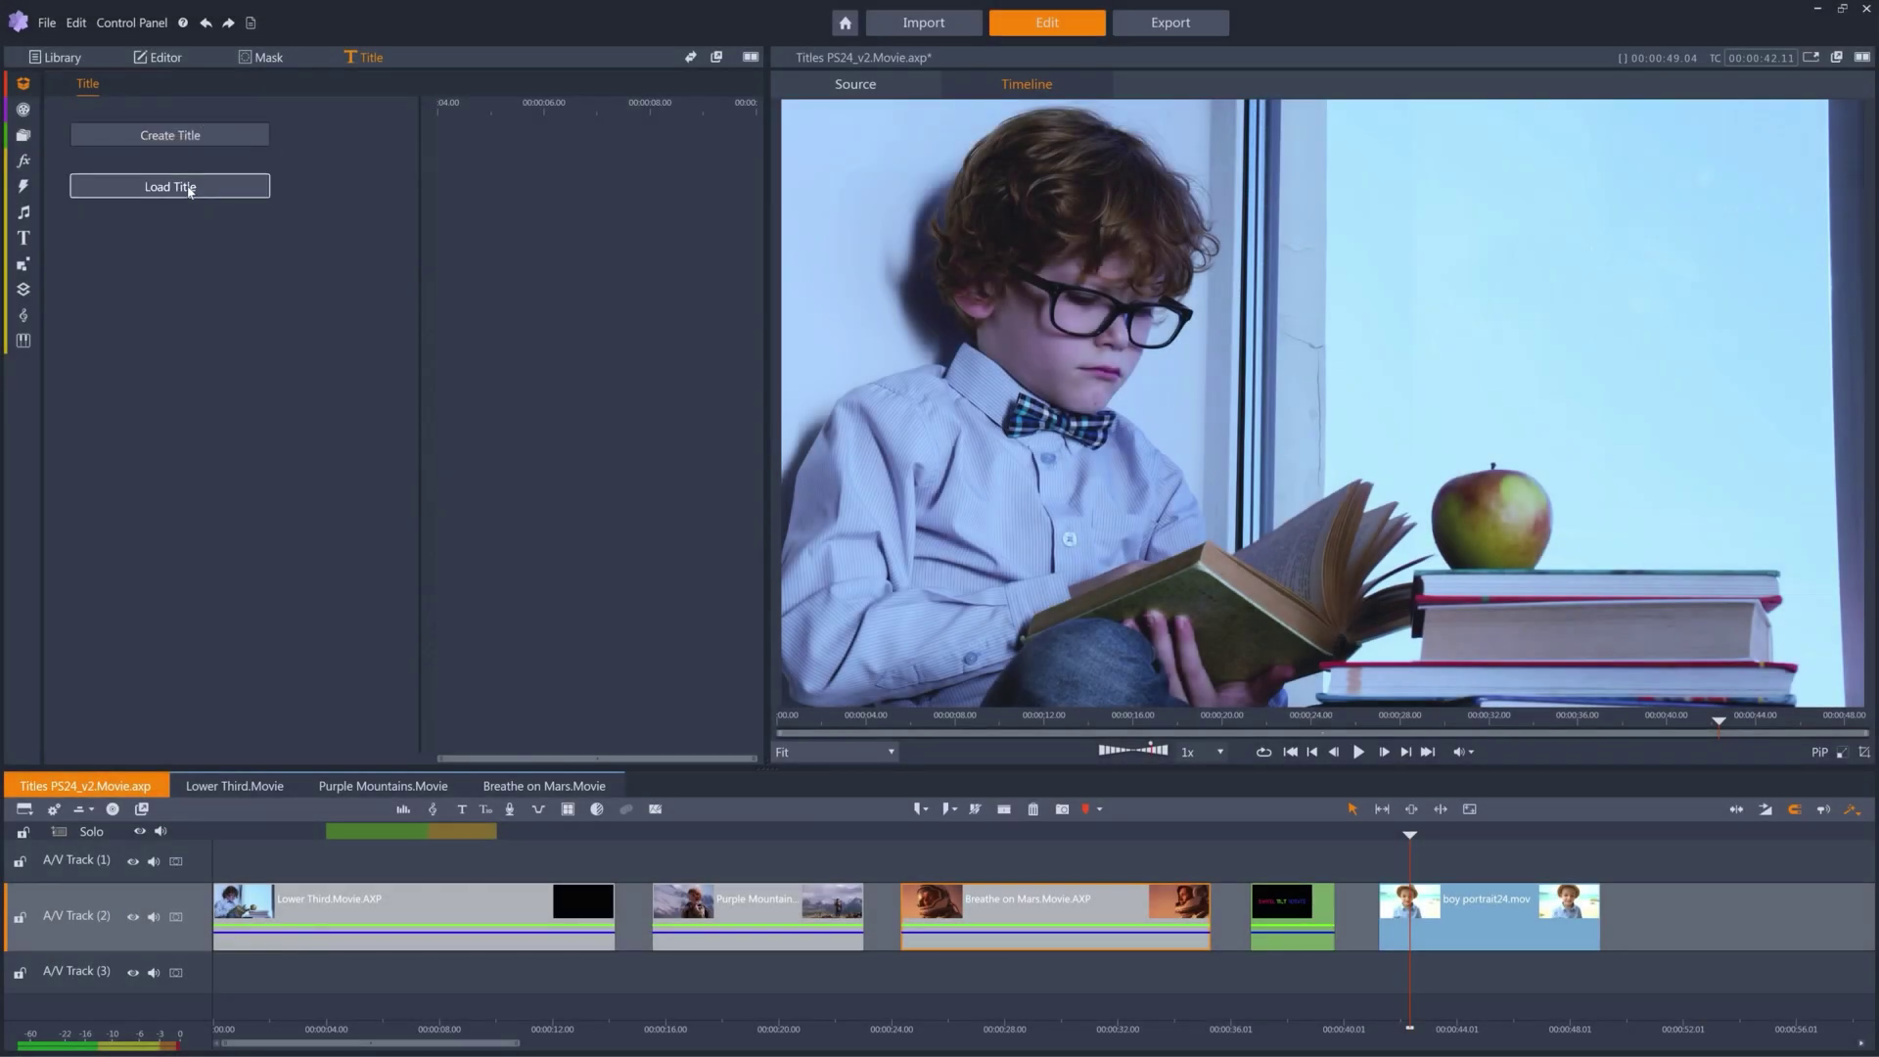
Load the saved 'Name and Profession' title onto the boy-in-hat clip.
click(190, 191)
click(294, 289)
click(540, 486)
drag(1409, 835, 1479, 835)
Replace the name with a new name in capitals and change PROFESSOR to EXPLORER.
double_click(215, 191)
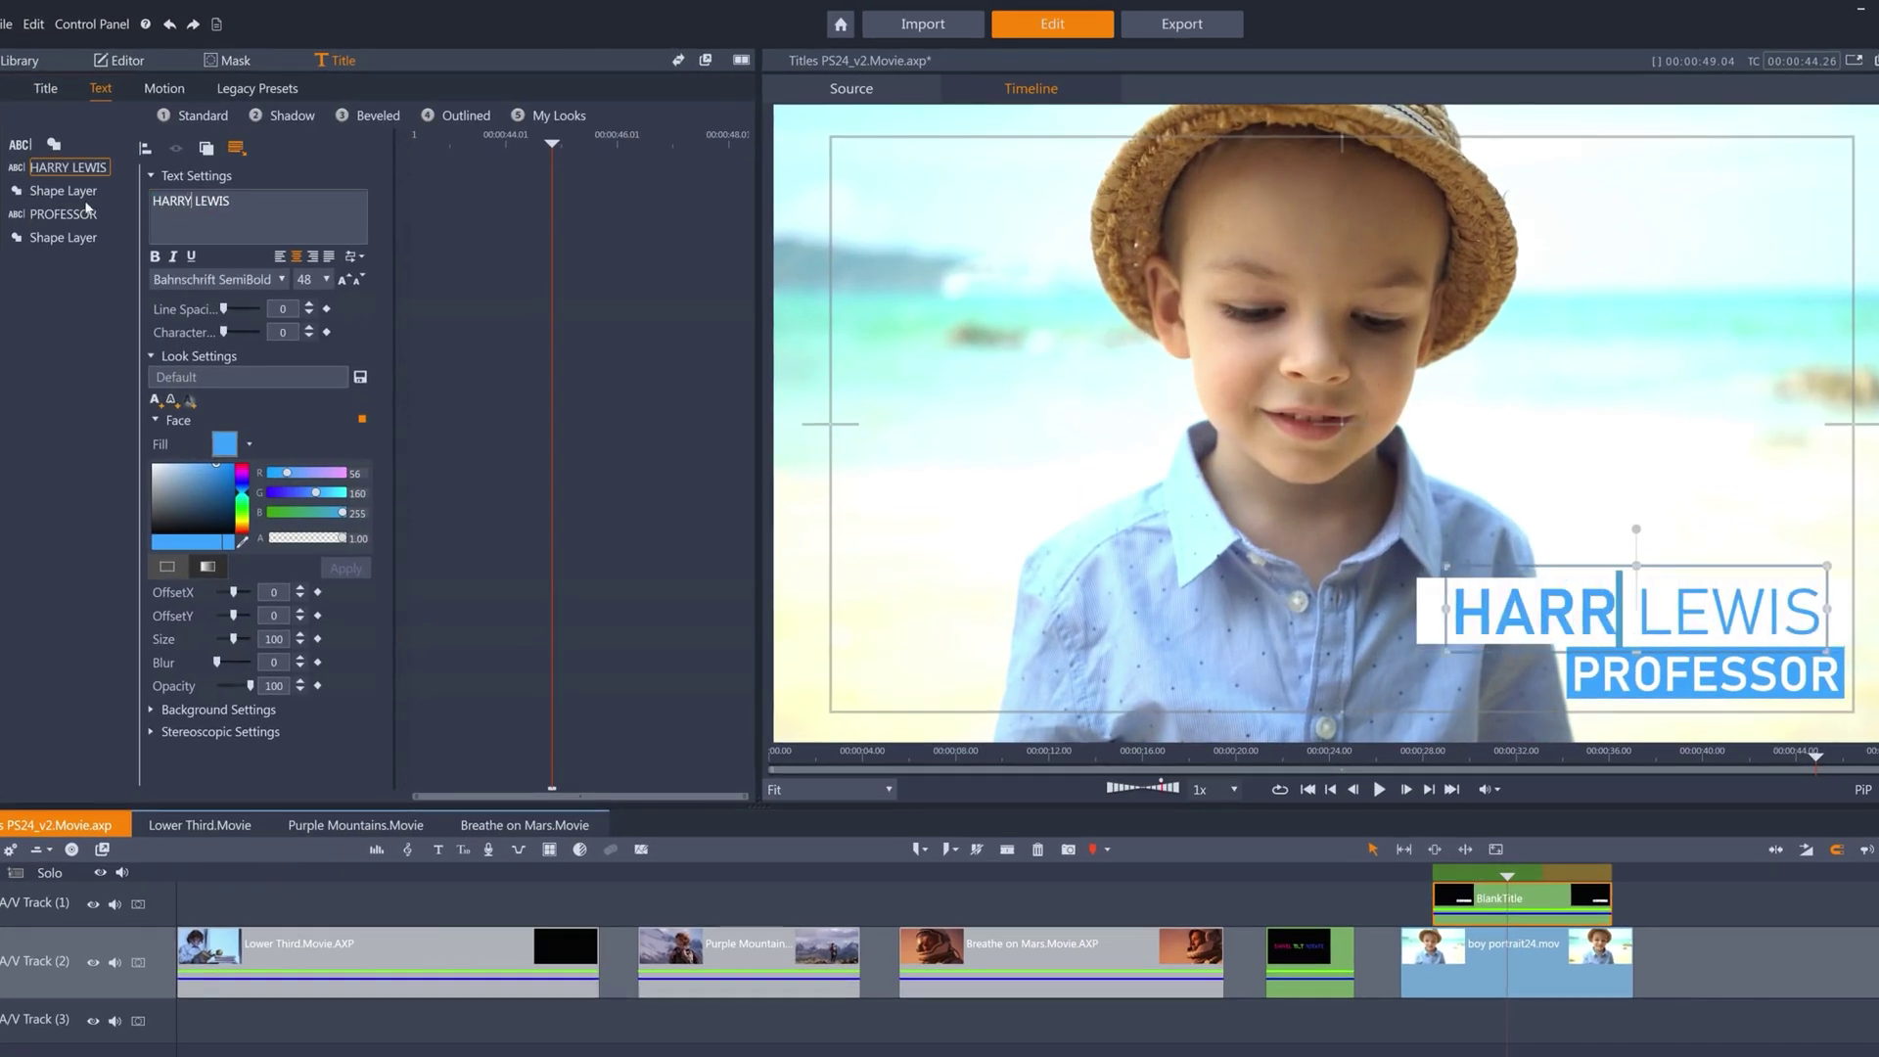
key(shift+End)
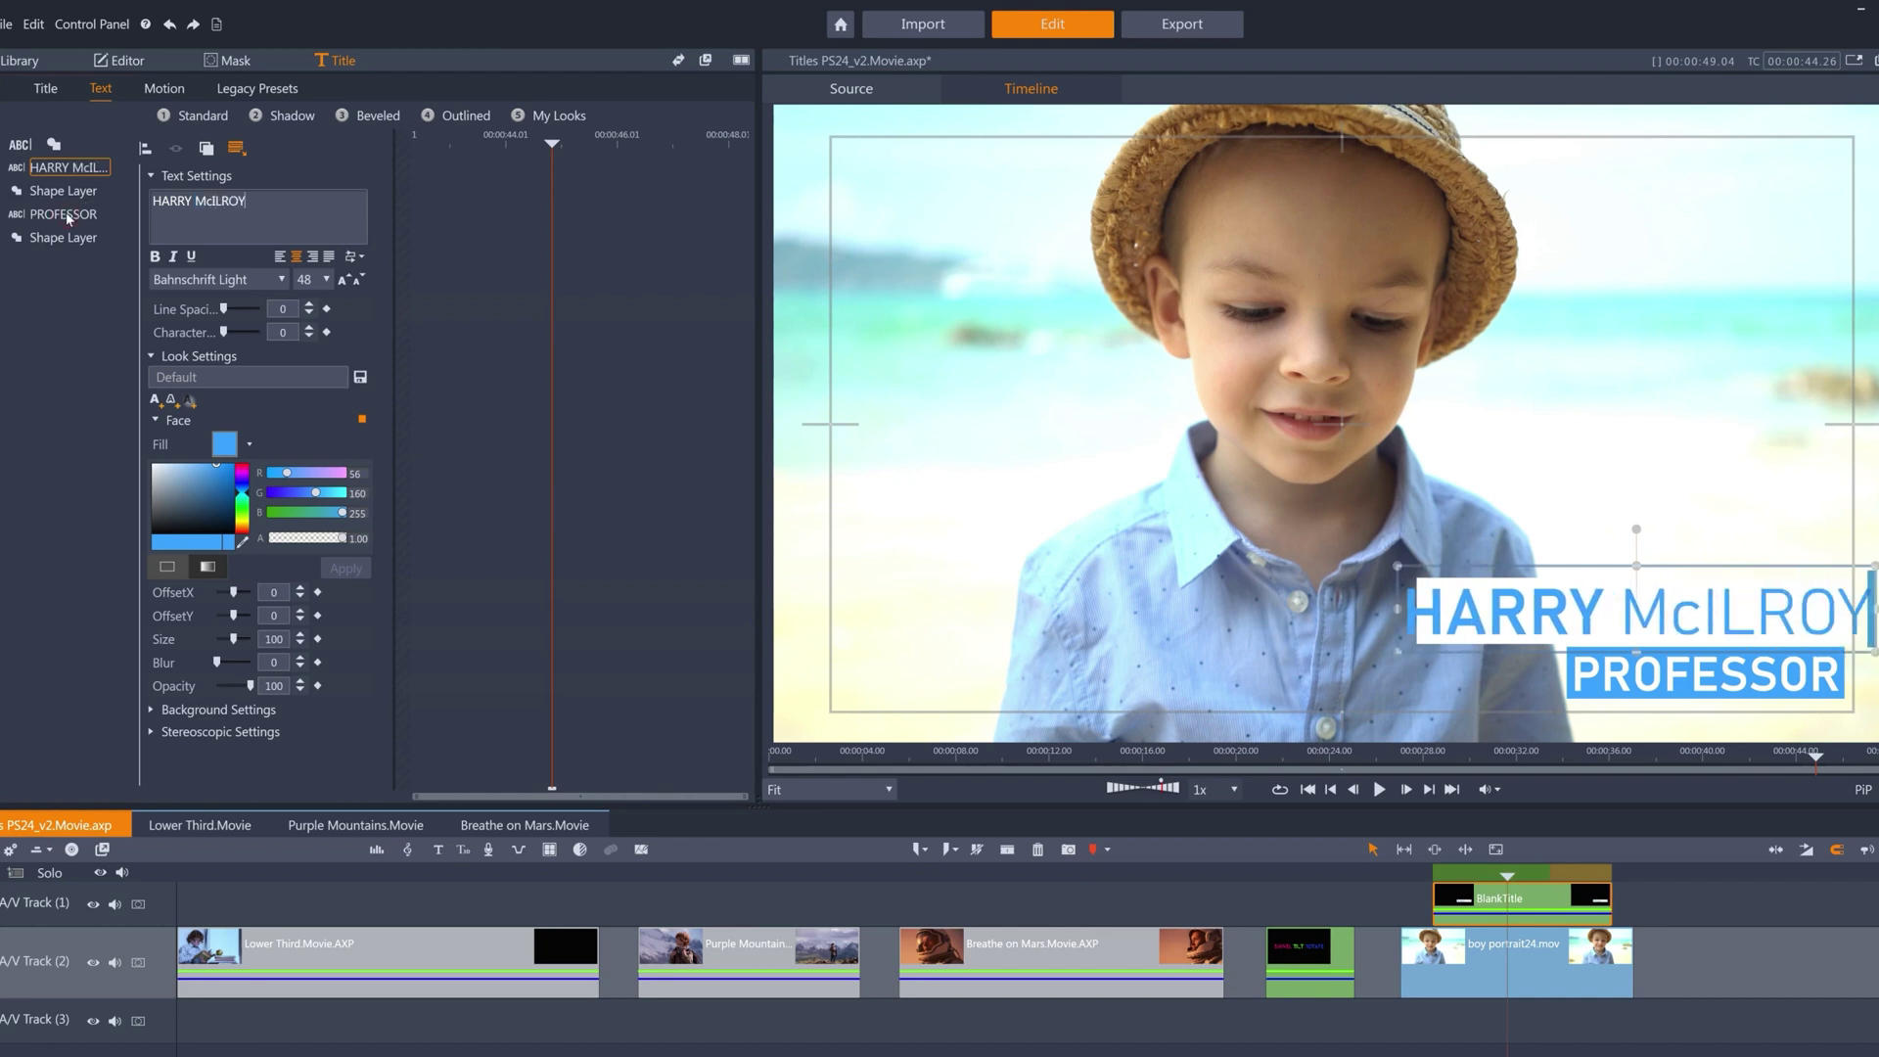
click(67, 217)
key(ctrl+a)
text(EXPLORER)
Nudge the name four steps left and EXPLORER three steps right, then widen the white box leftward.
click(90, 166)
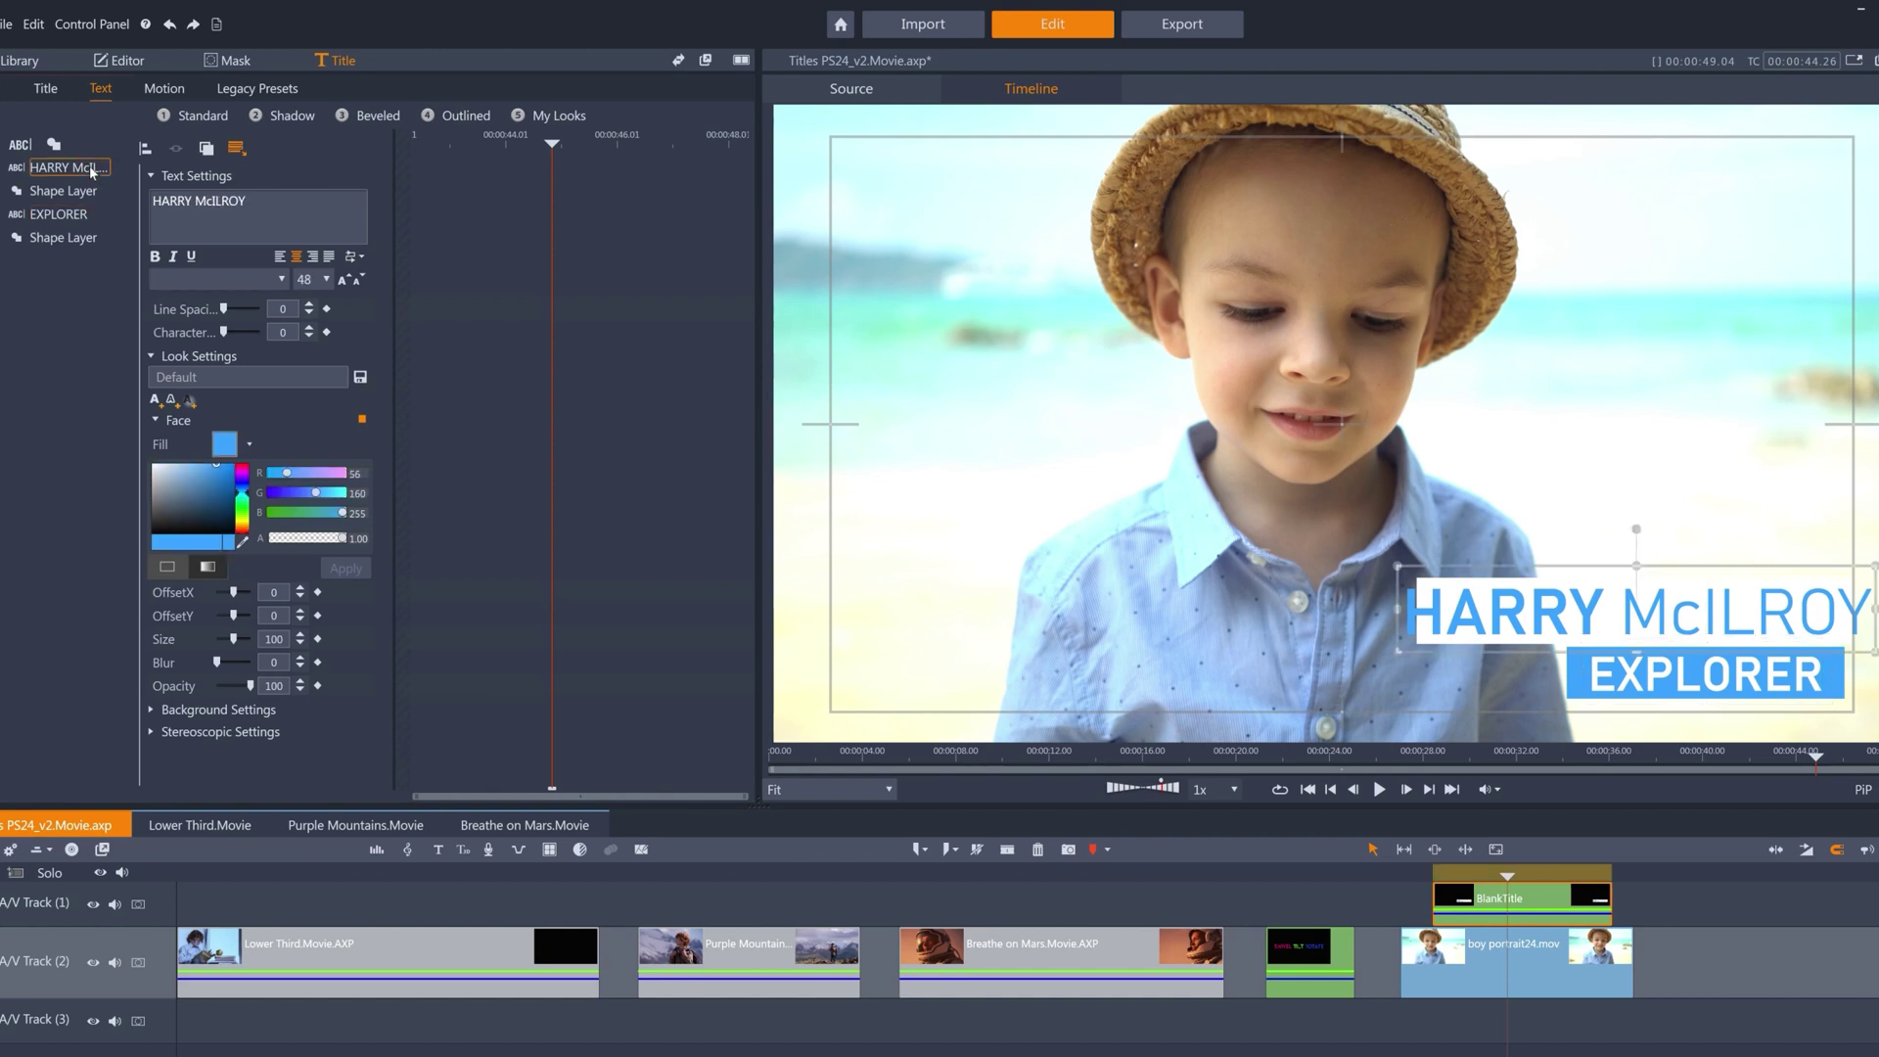
click(301, 598)
click(301, 598)
click(300, 598)
click(301, 598)
click(301, 598)
click(300, 598)
click(301, 598)
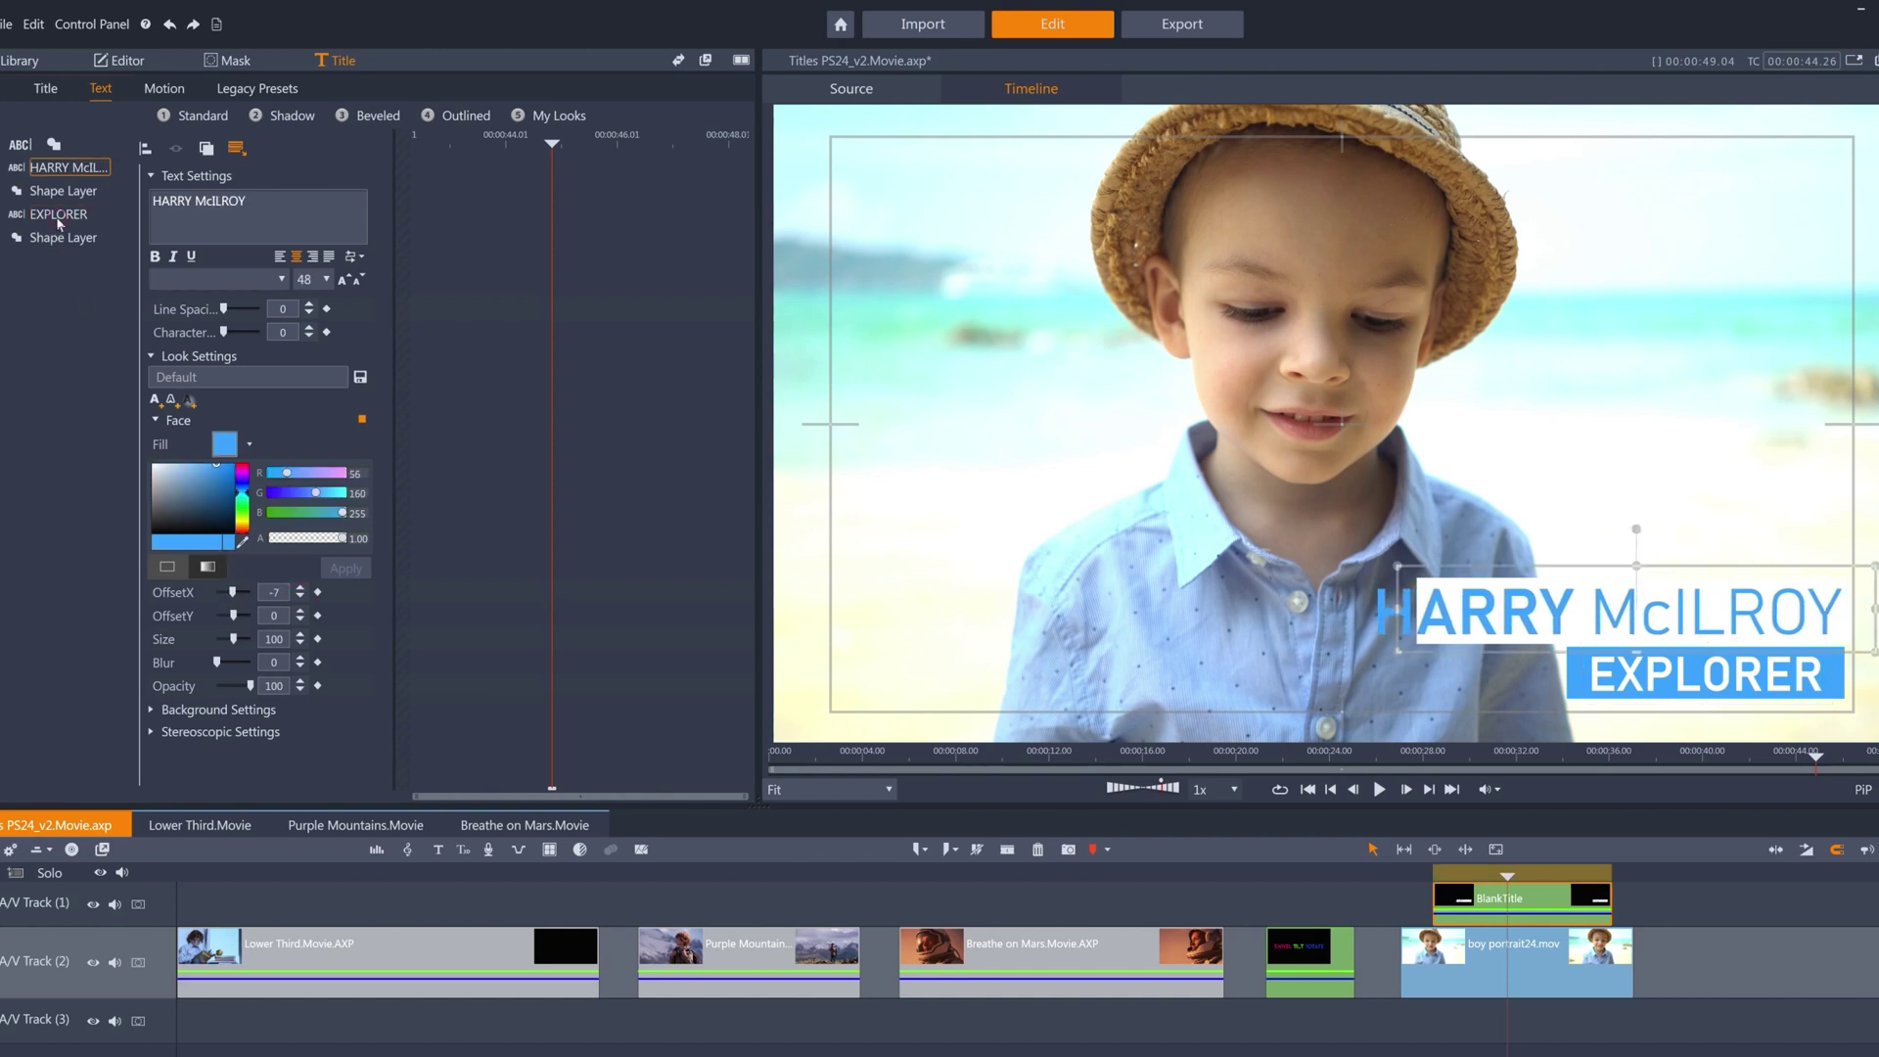
click(58, 215)
click(300, 587)
click(301, 587)
click(300, 587)
click(62, 191)
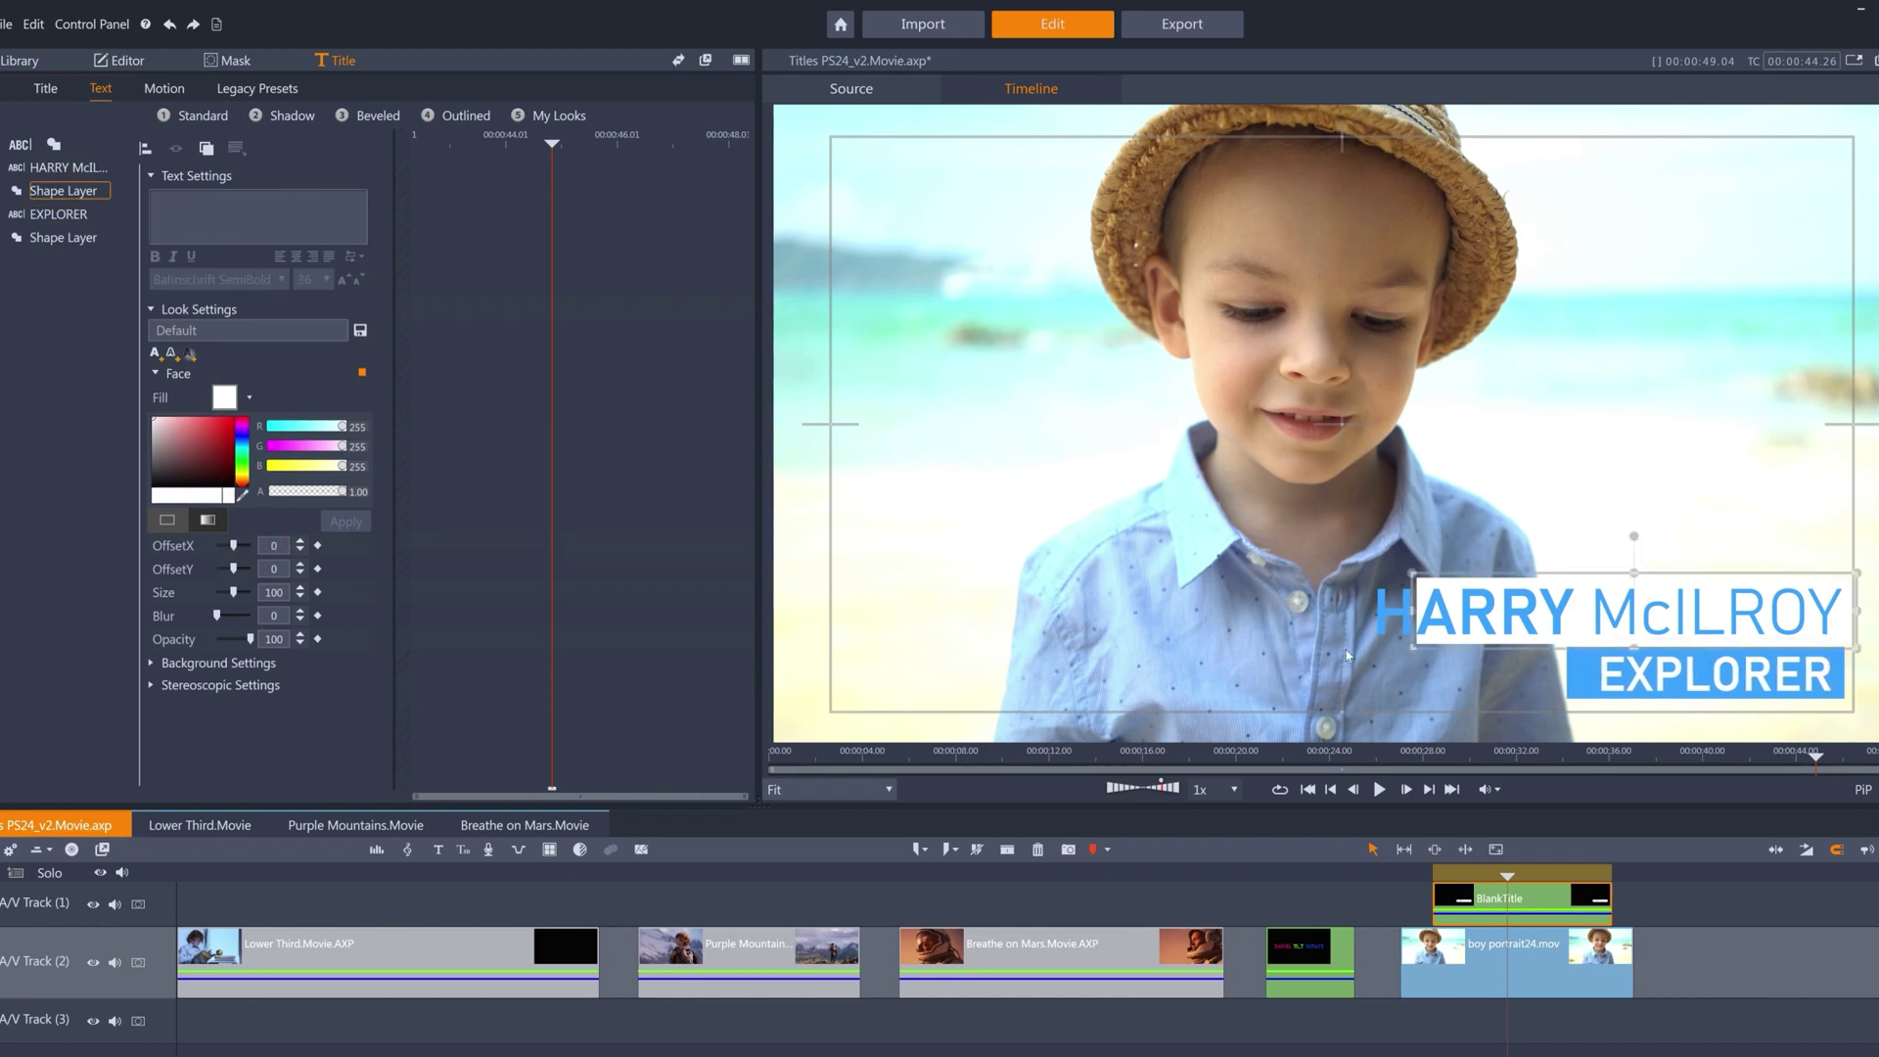
drag(1396, 612, 1358, 611)
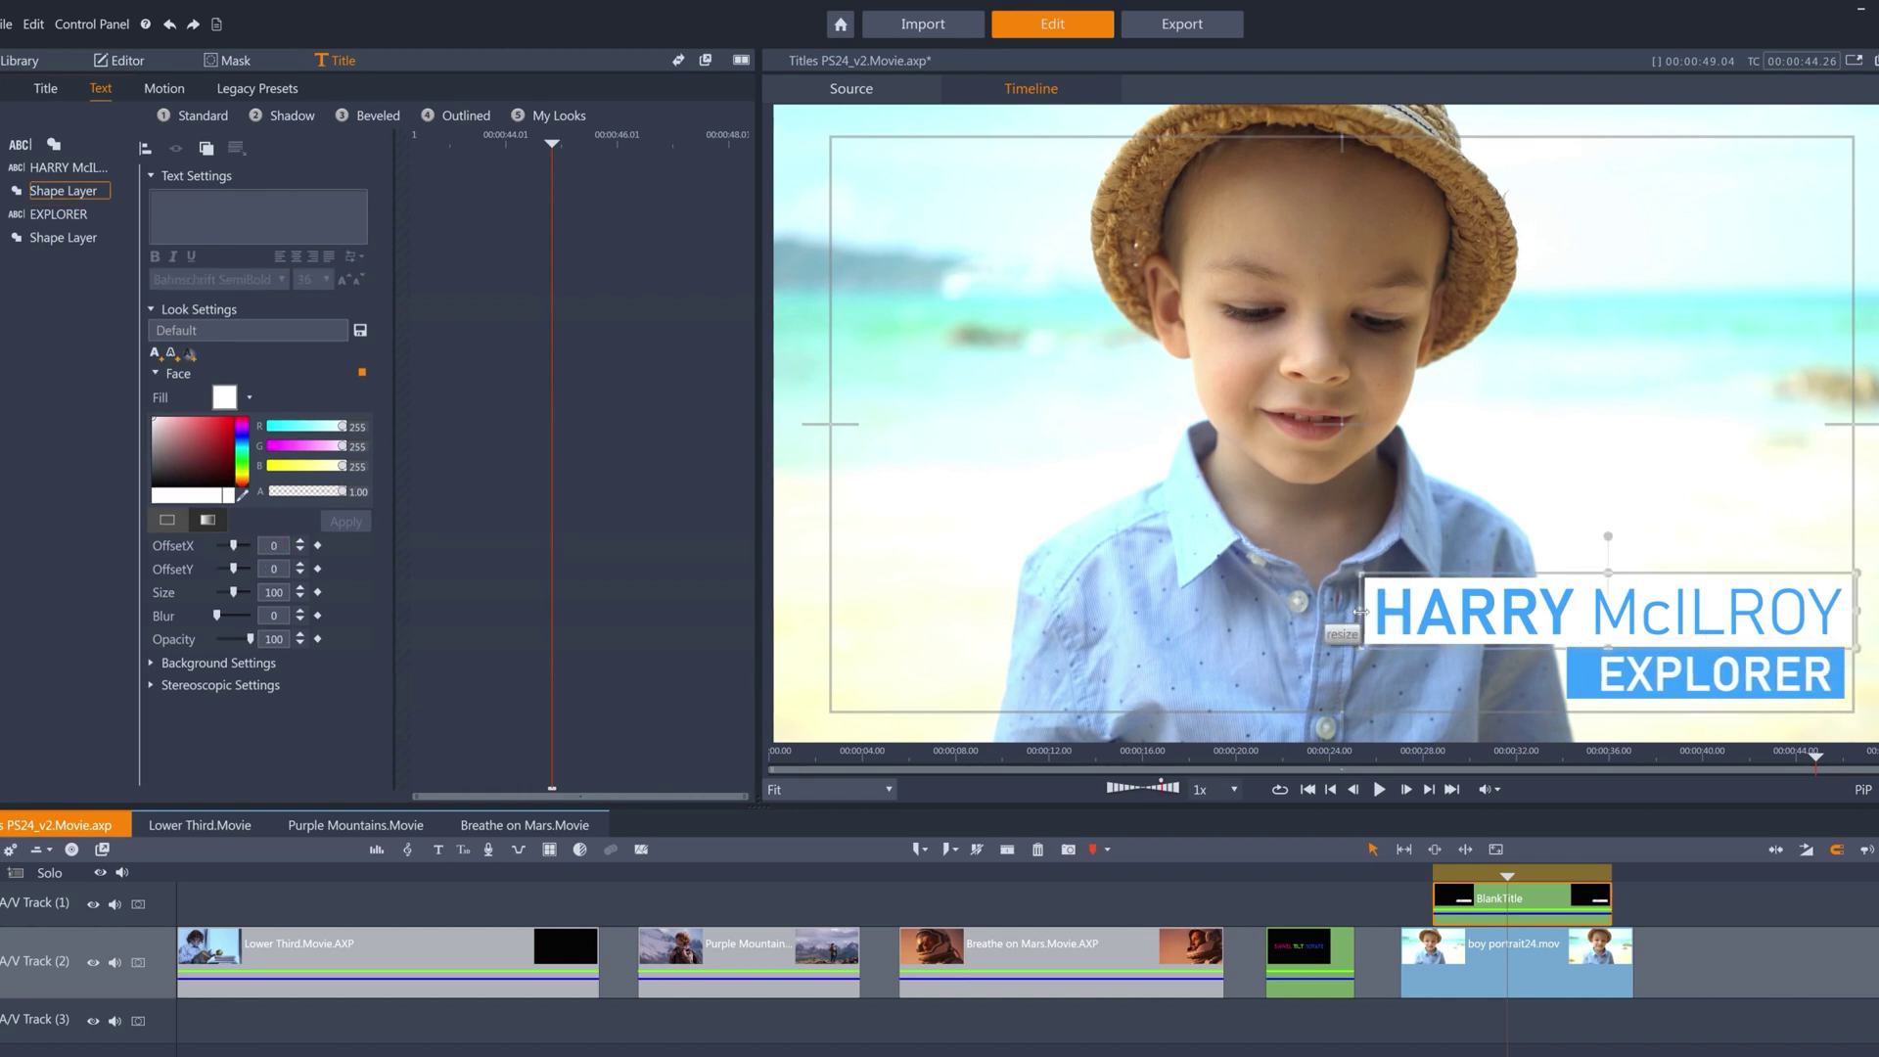
Eyedrop aqua from the beach for the name text and apply it to the EXPLORER shape.
click(92, 172)
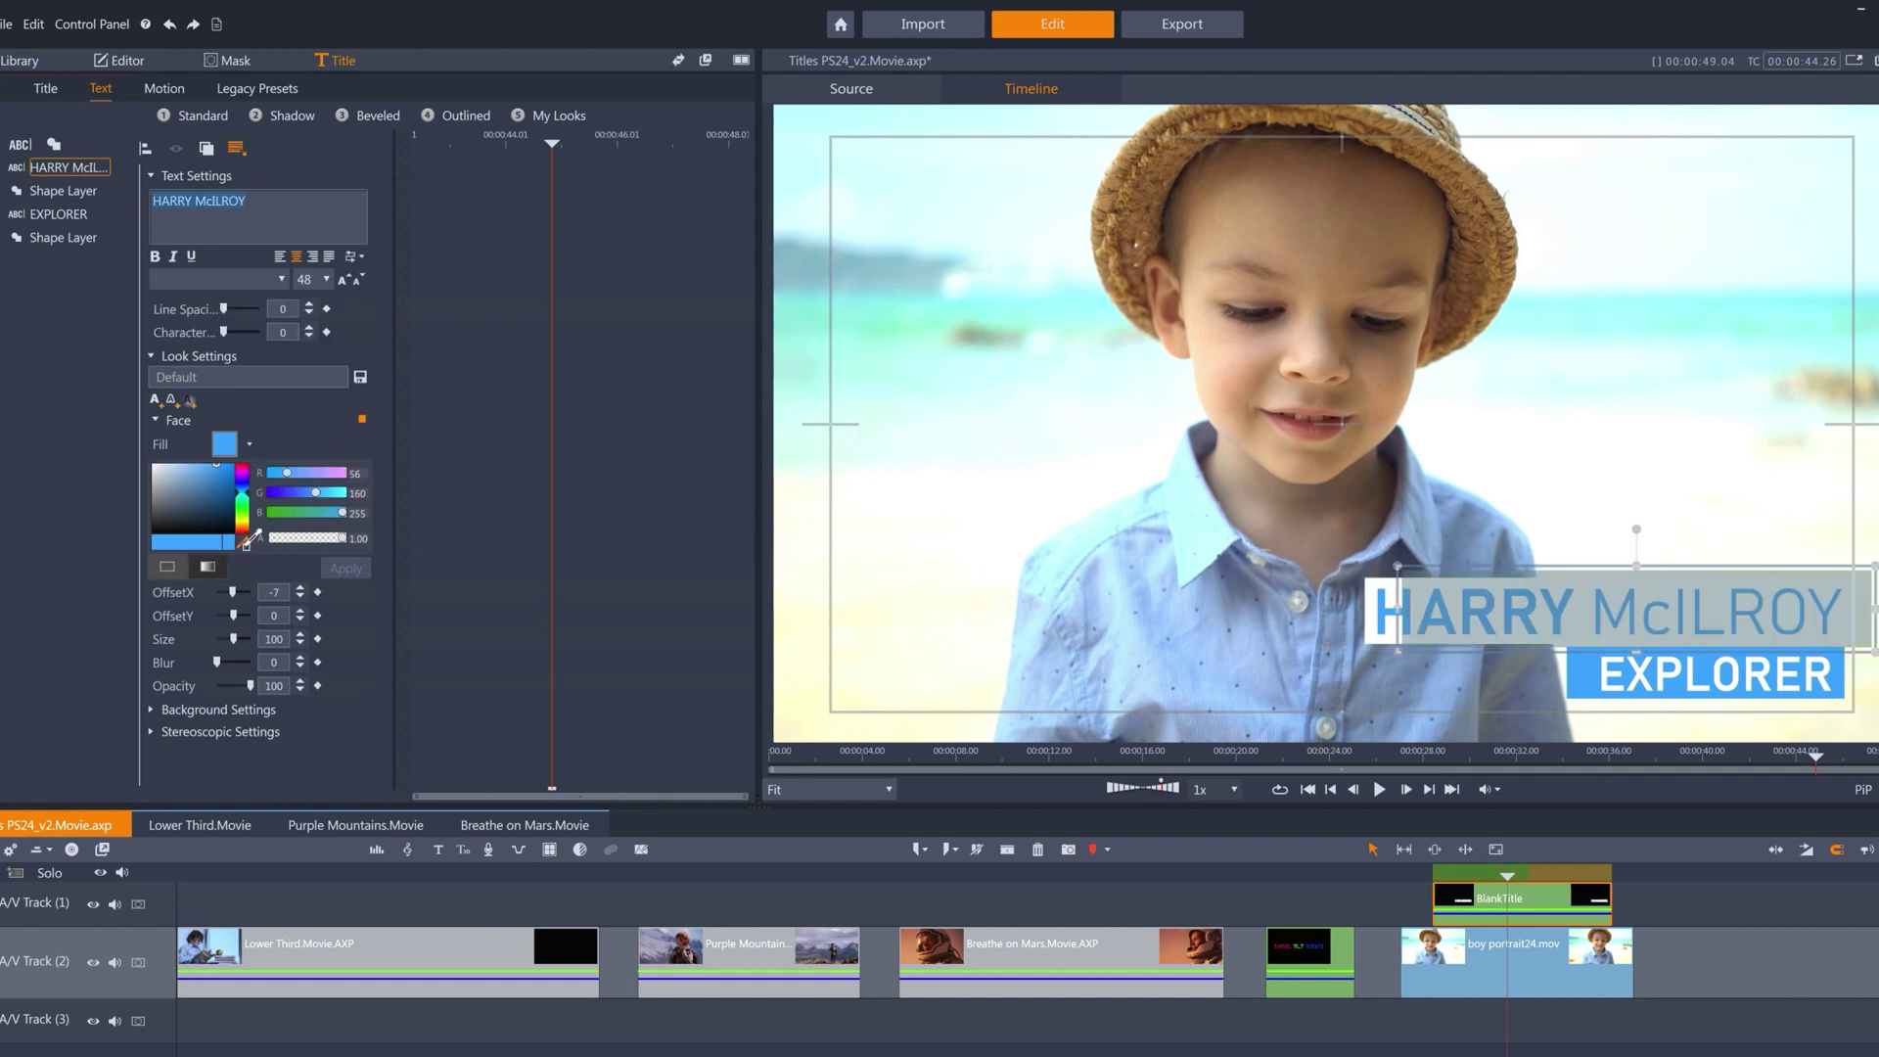
click(890, 330)
click(346, 568)
click(64, 236)
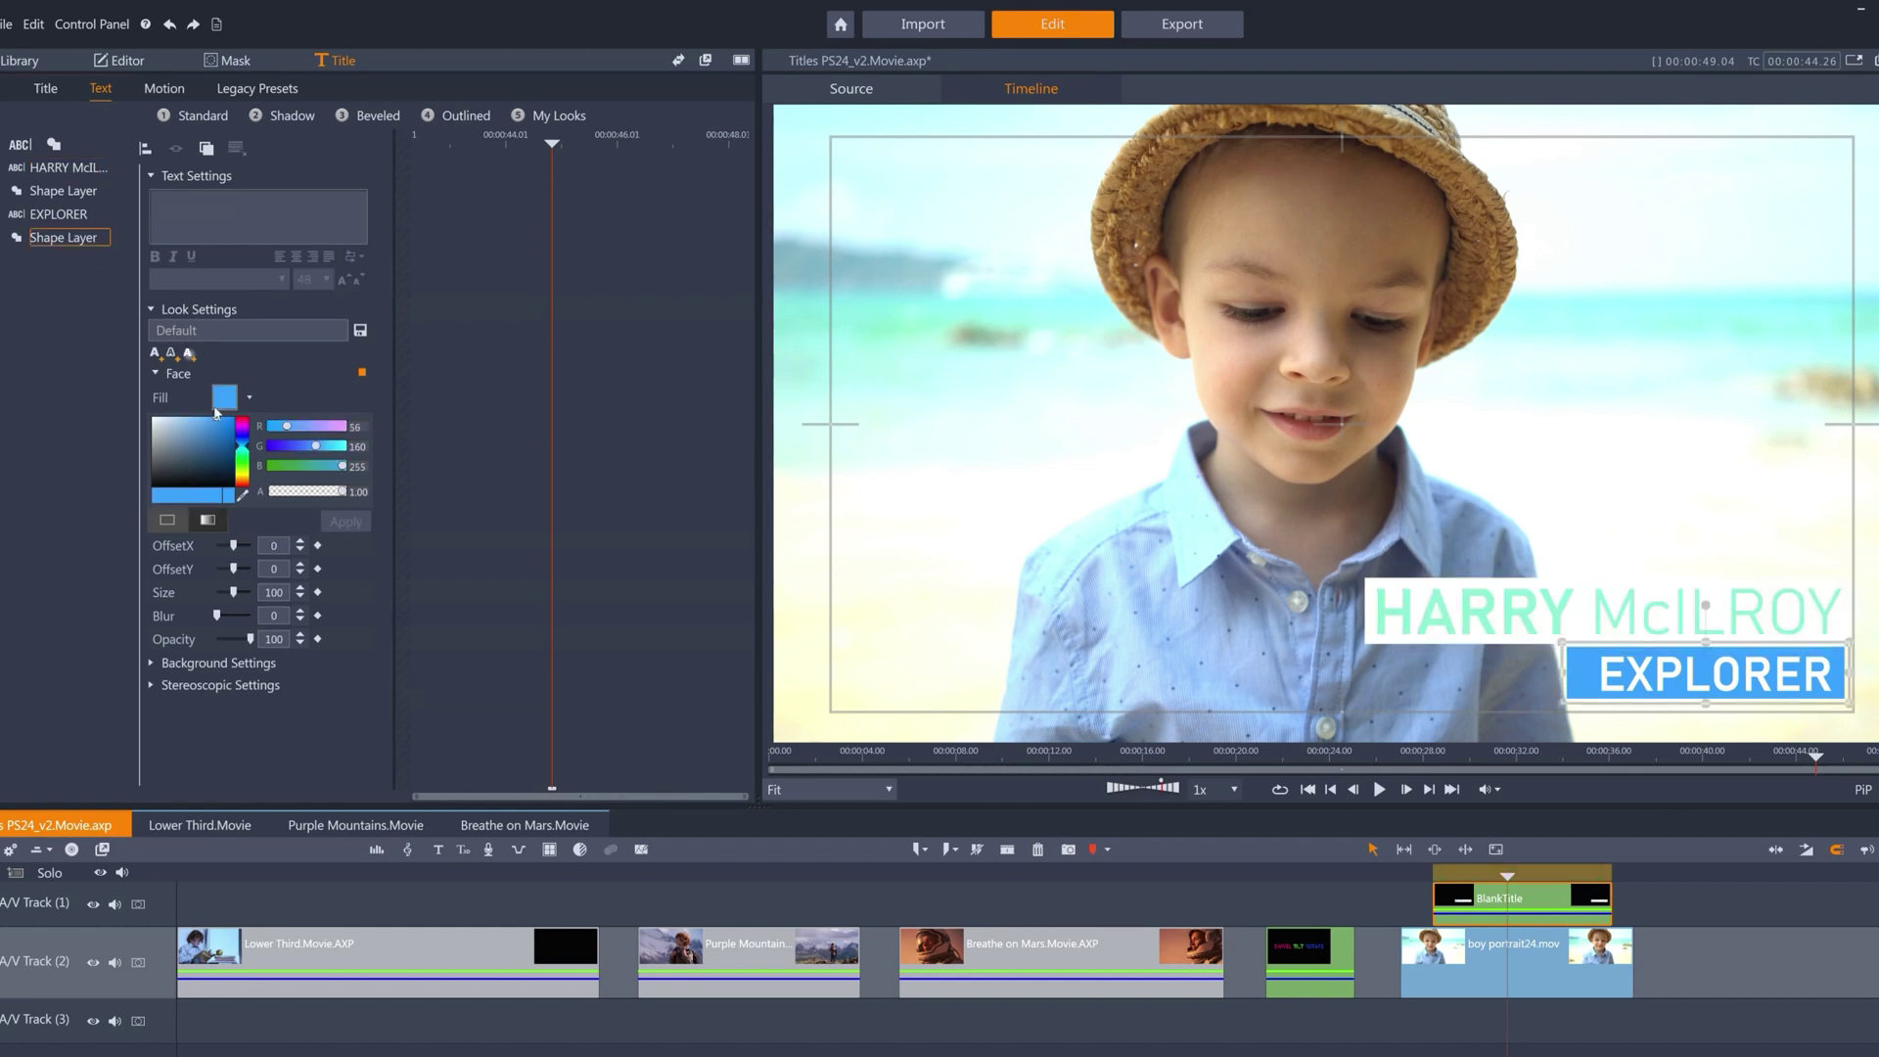
click(245, 499)
click(1398, 618)
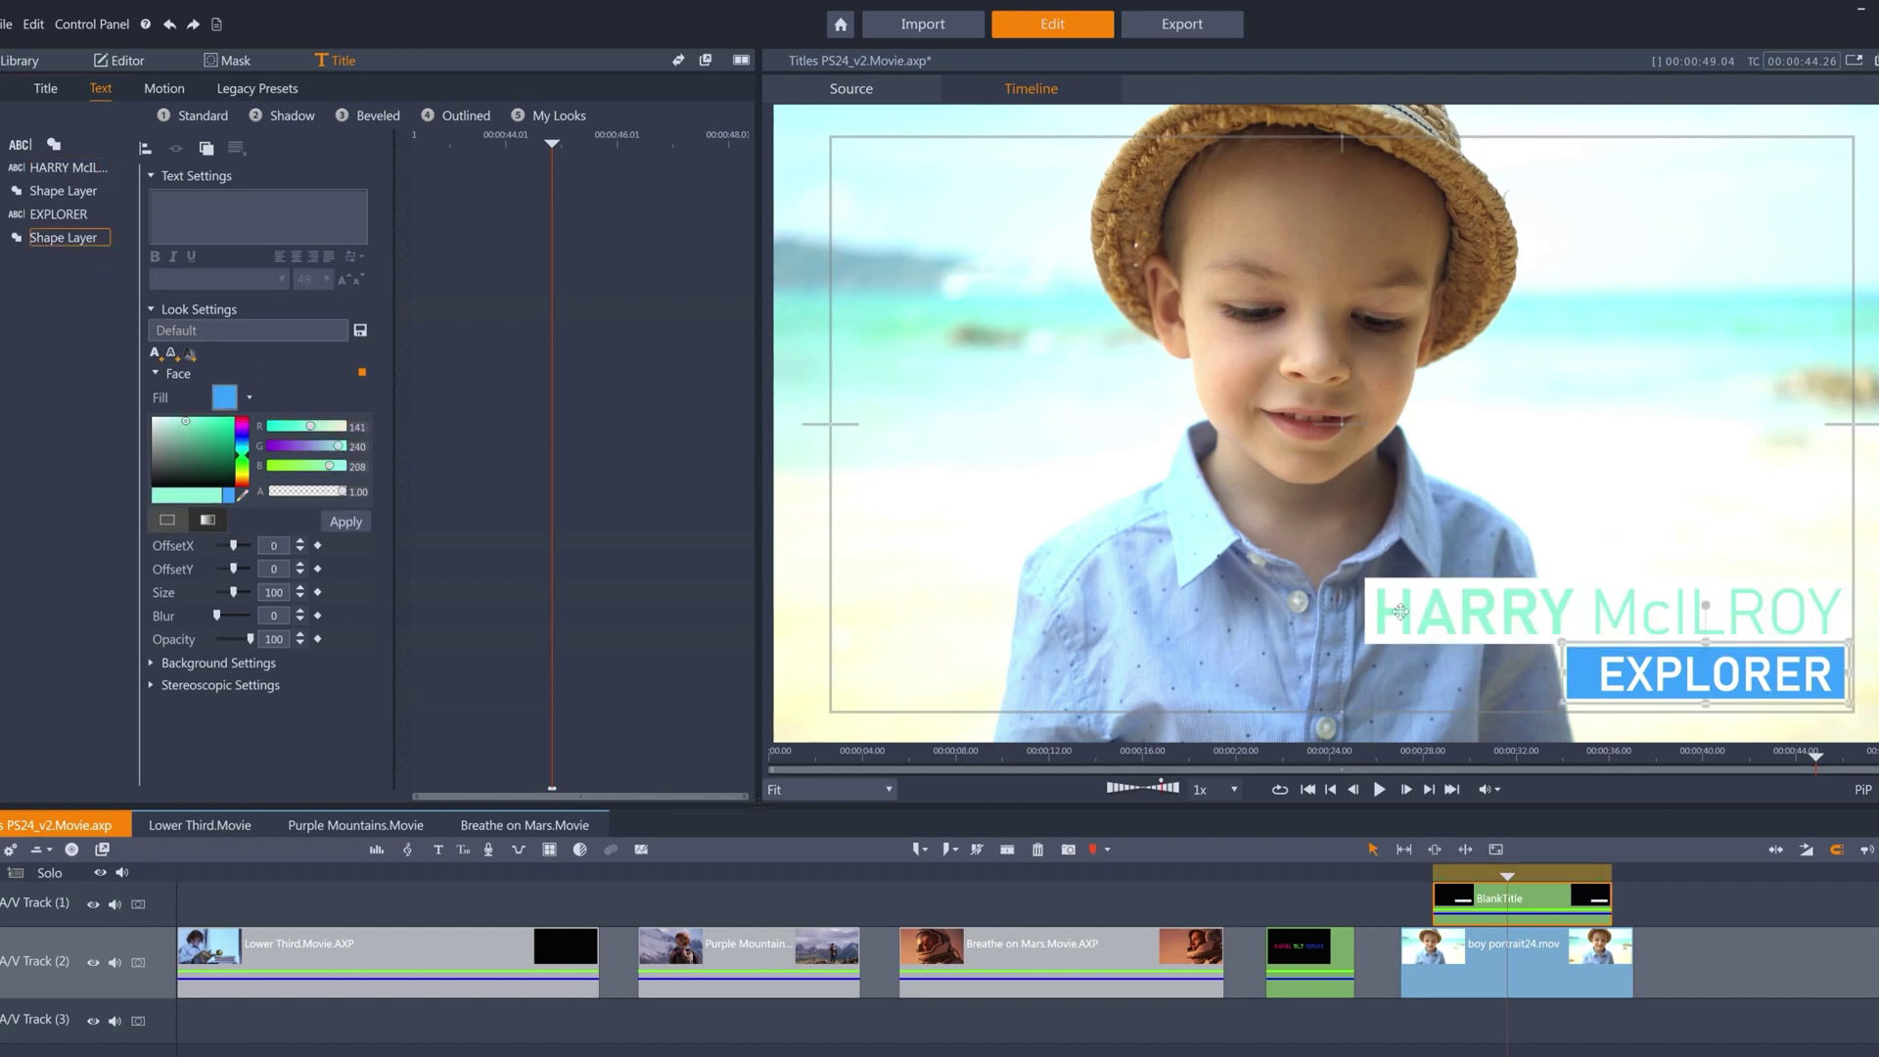
click(358, 528)
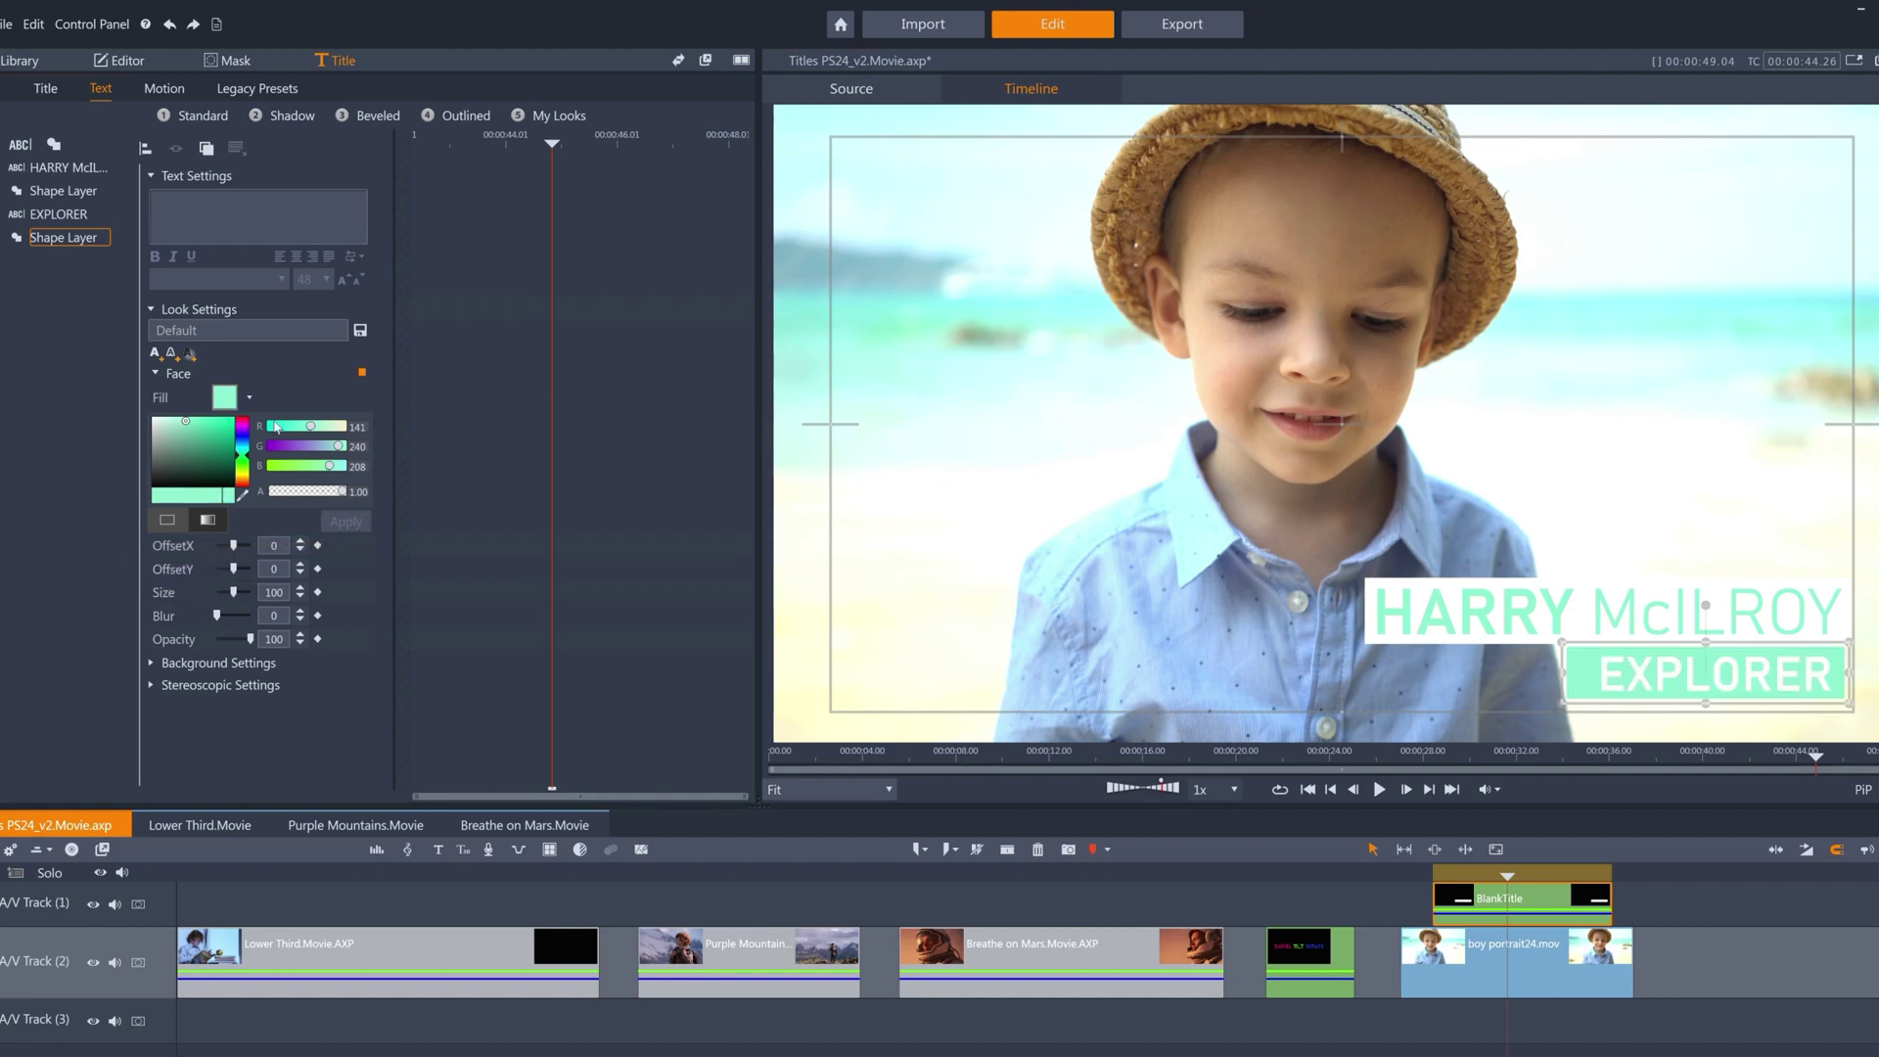
Play back the finished aqua lower third from just before it appears.
click(165, 89)
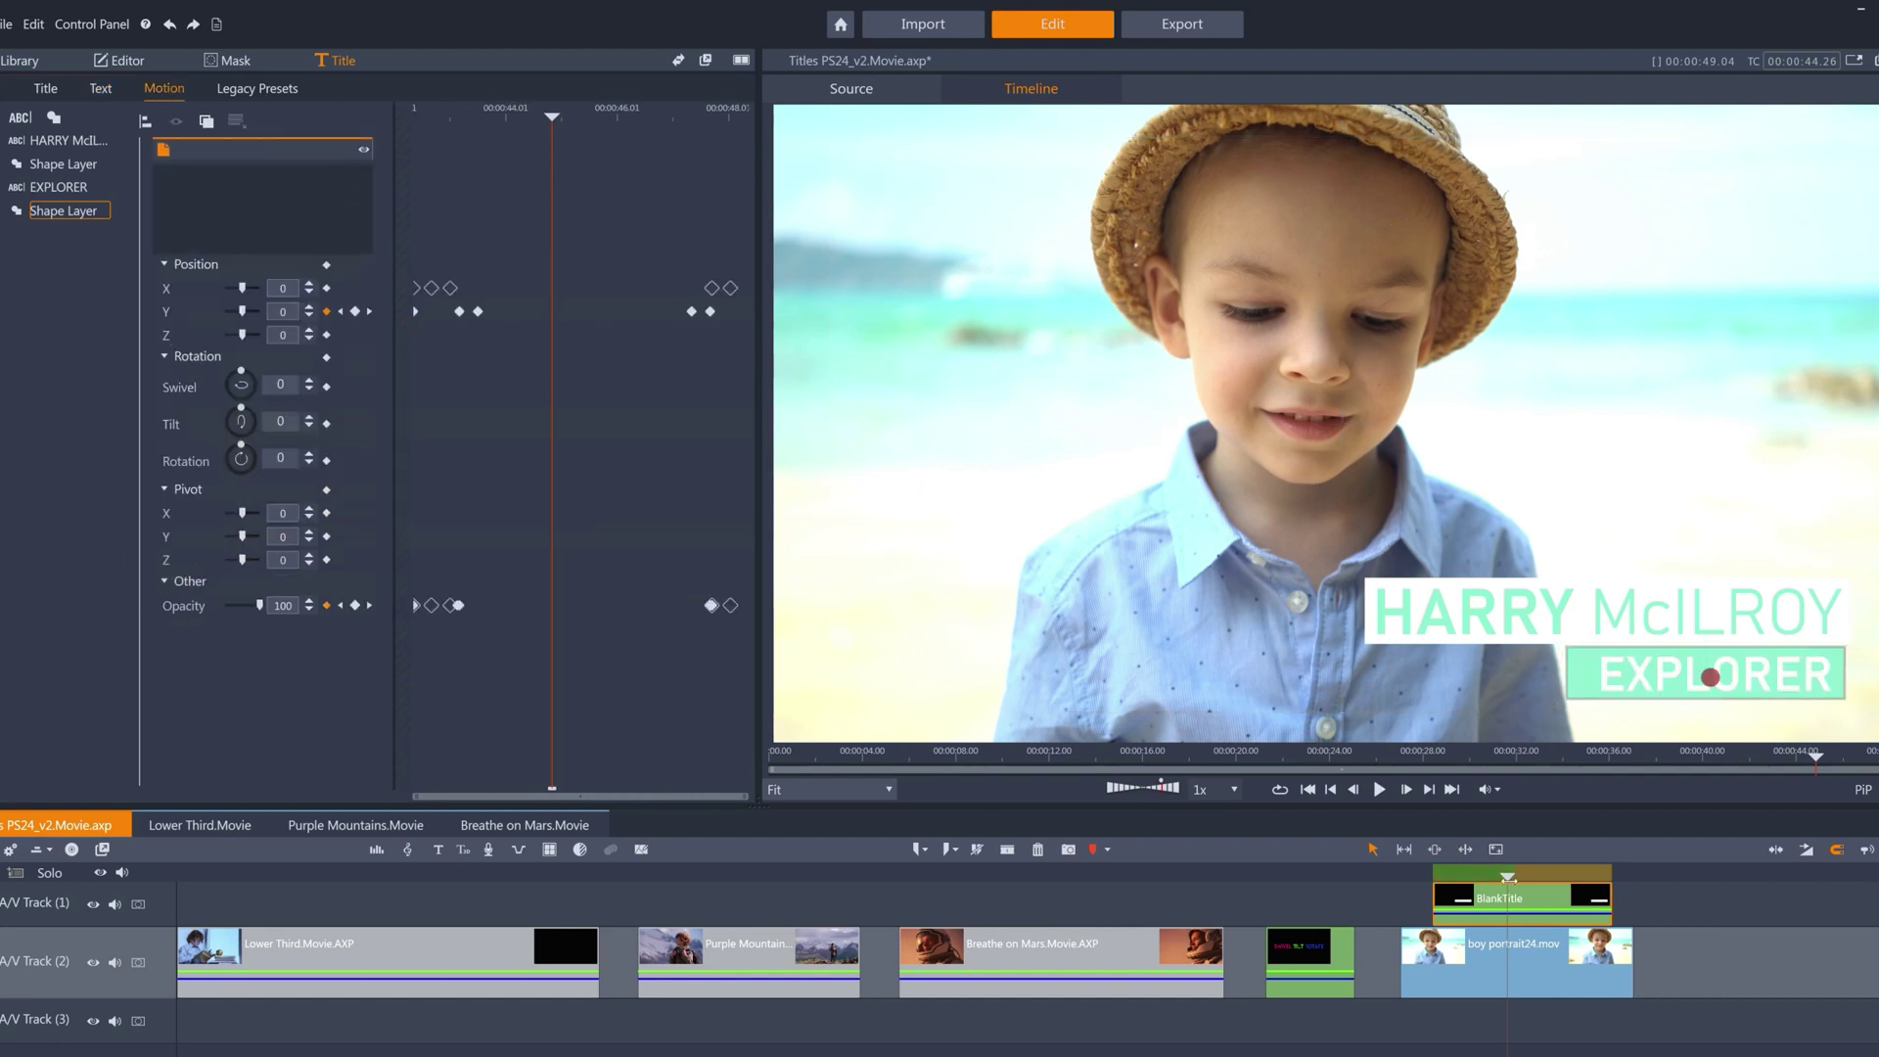
click(1412, 881)
drag(1413, 881, 1401, 881)
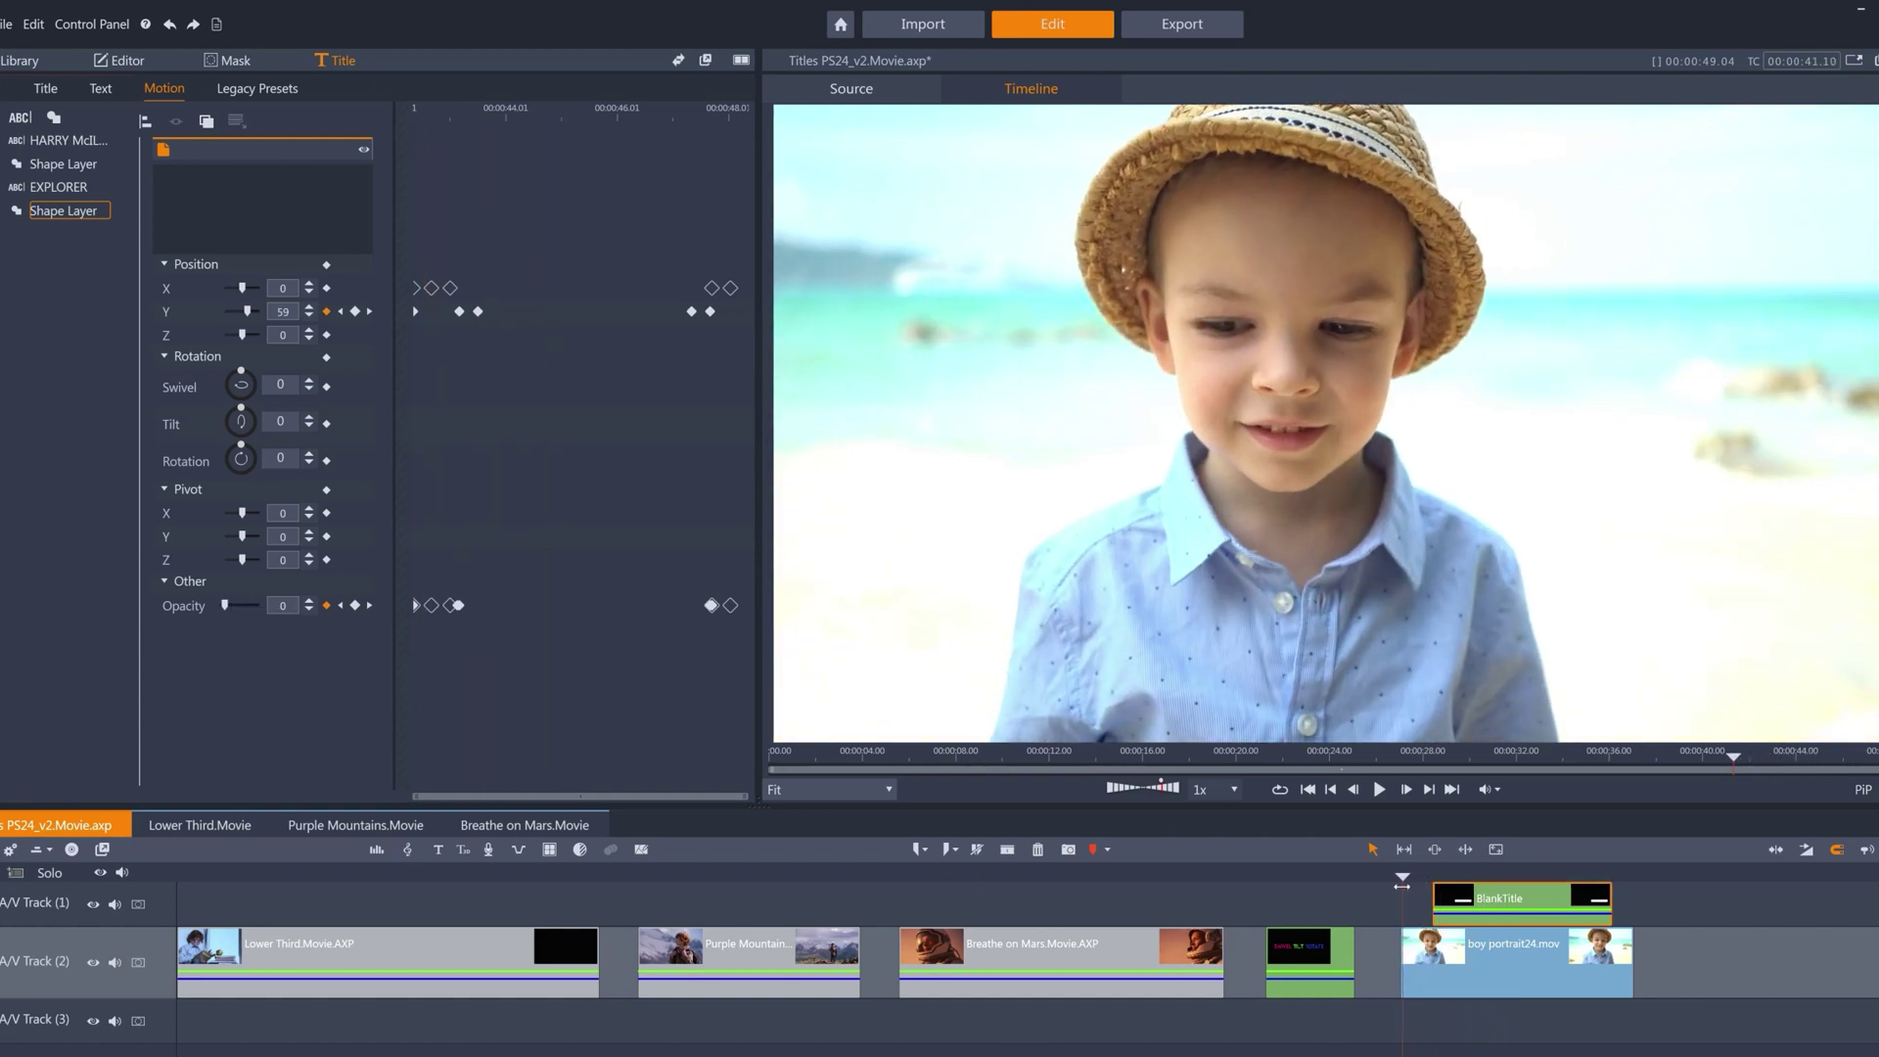
click(1379, 789)
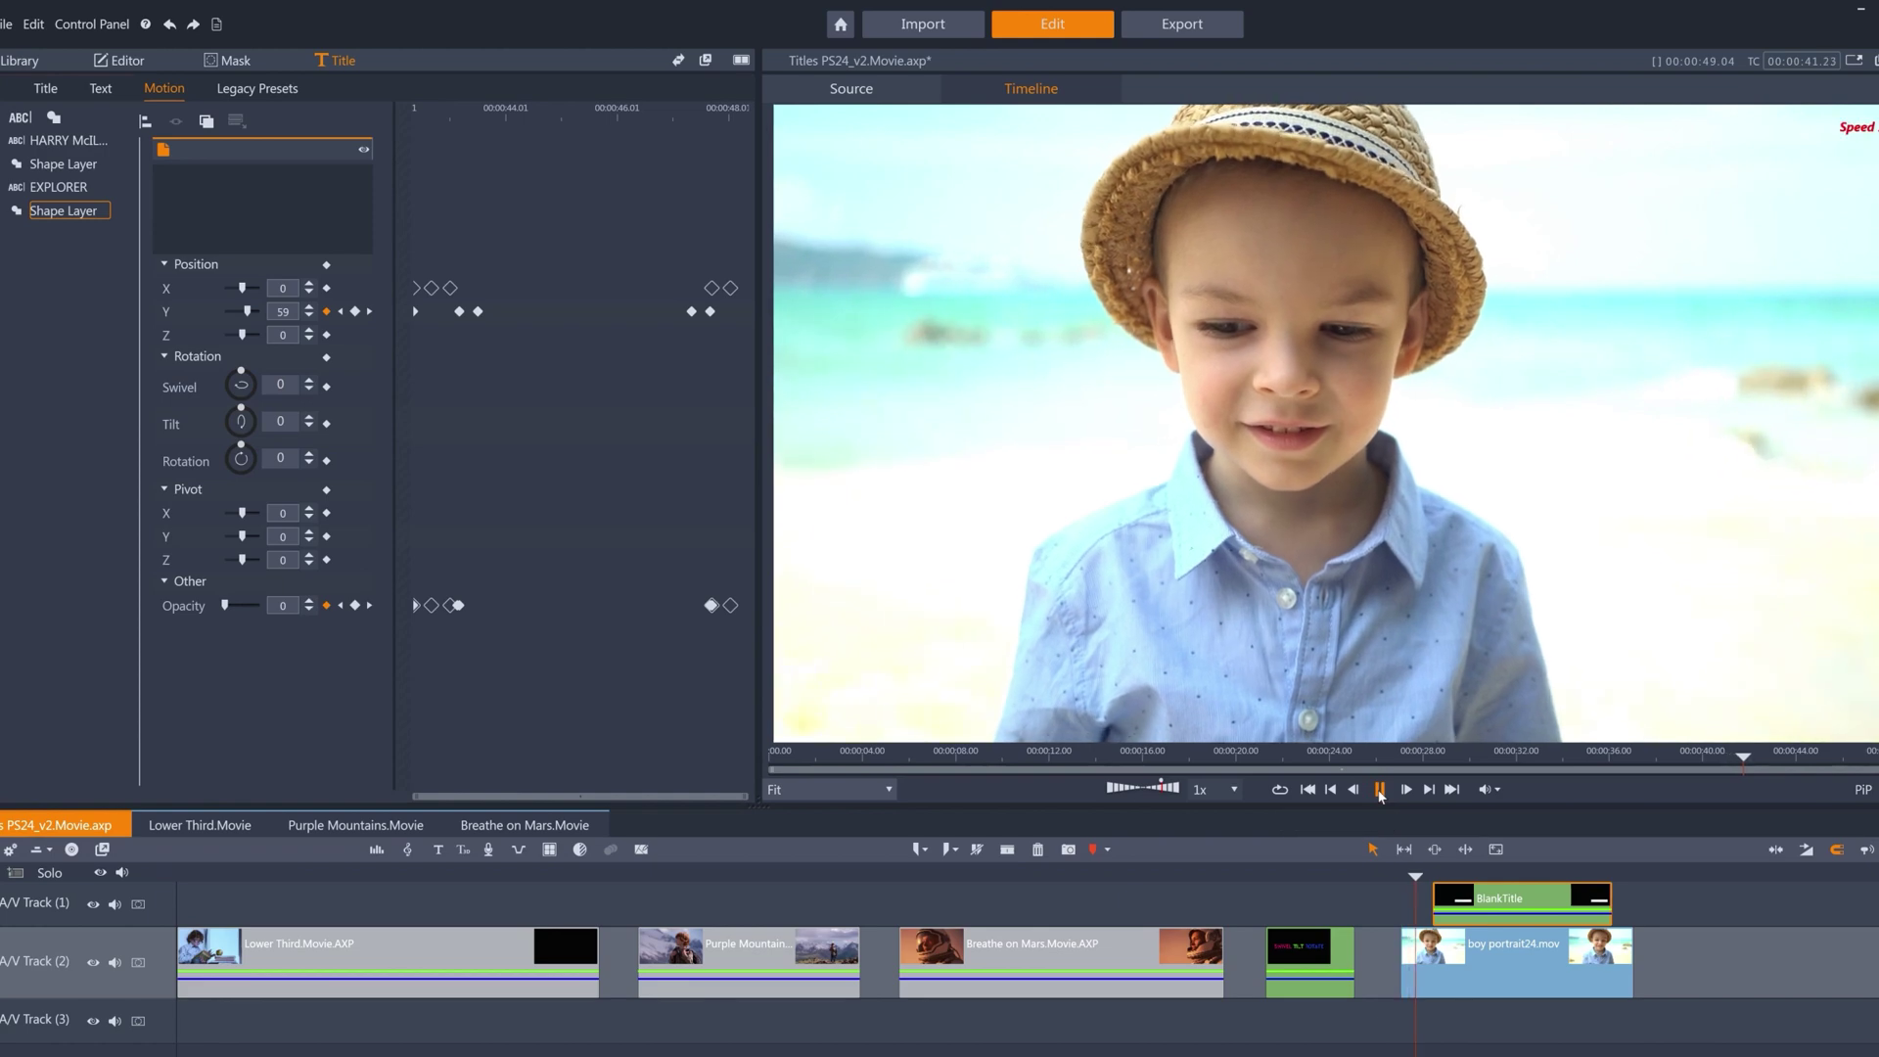